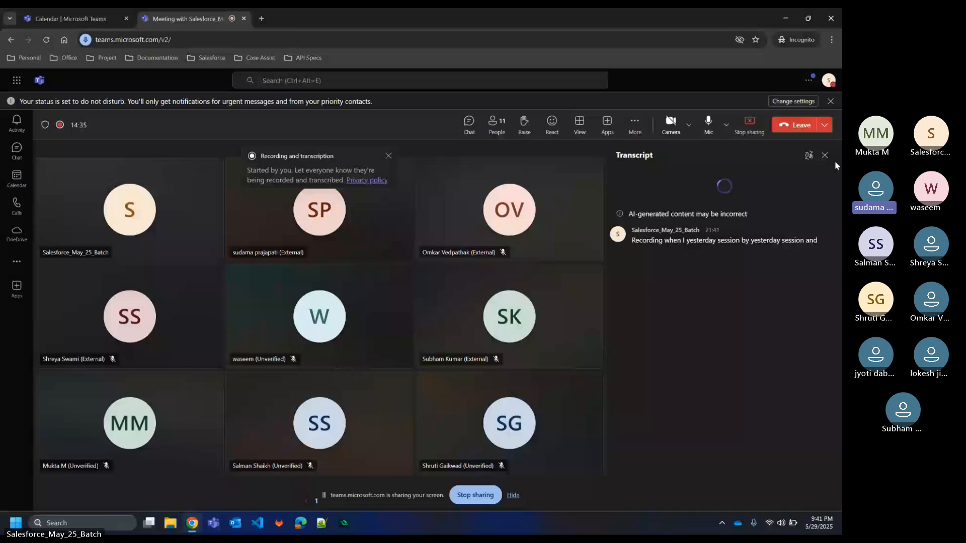
# - Close the transcript and the recording notice in the Teams meeting, and switch to the Salesforce home page
pyautogui.click(824, 155)
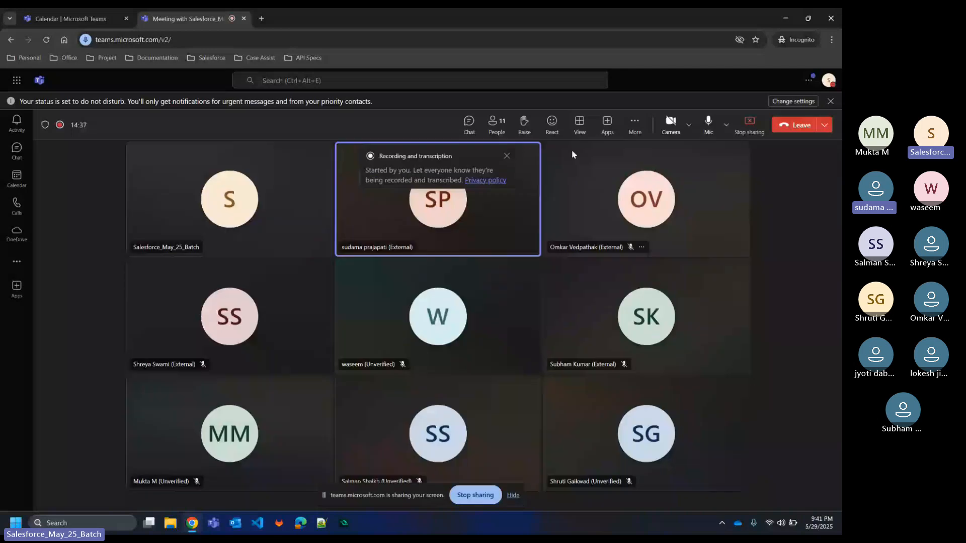
pyautogui.click(504, 157)
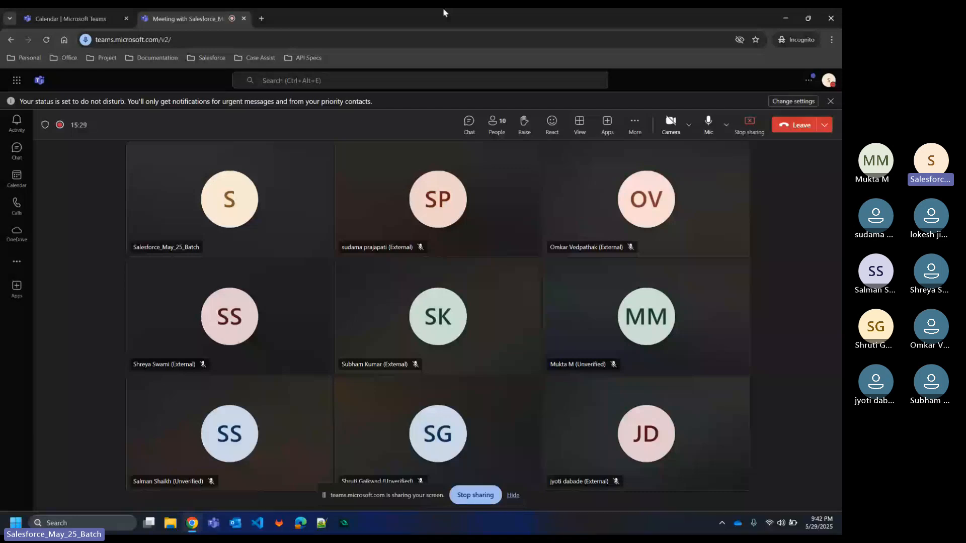
pyautogui.click(778, 10)
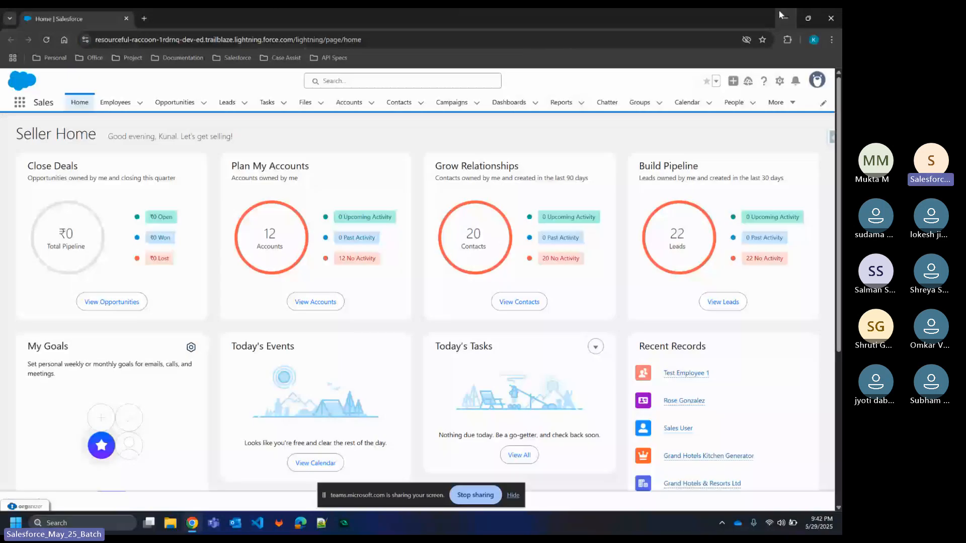
# - Open the Object Manager in Salesforce Setup, checking the Teams meeting window briefly before returning to it
pyautogui.click(779, 81)
pyautogui.click(713, 122)
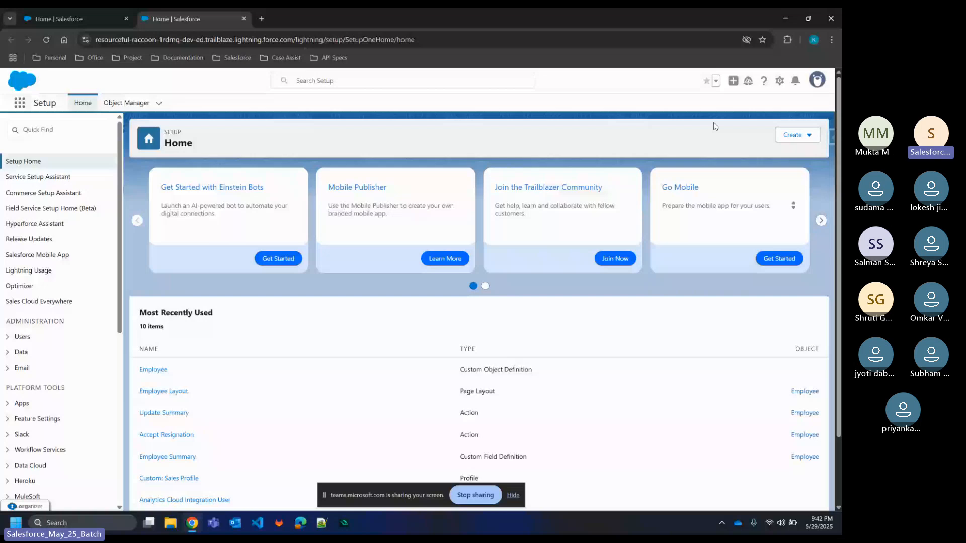
pyautogui.click(126, 102)
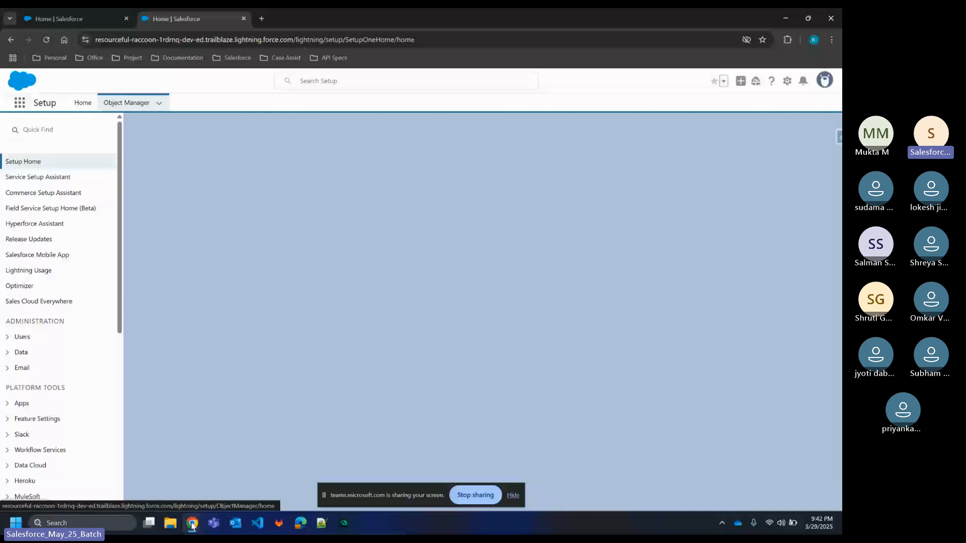
pyautogui.click(191, 524)
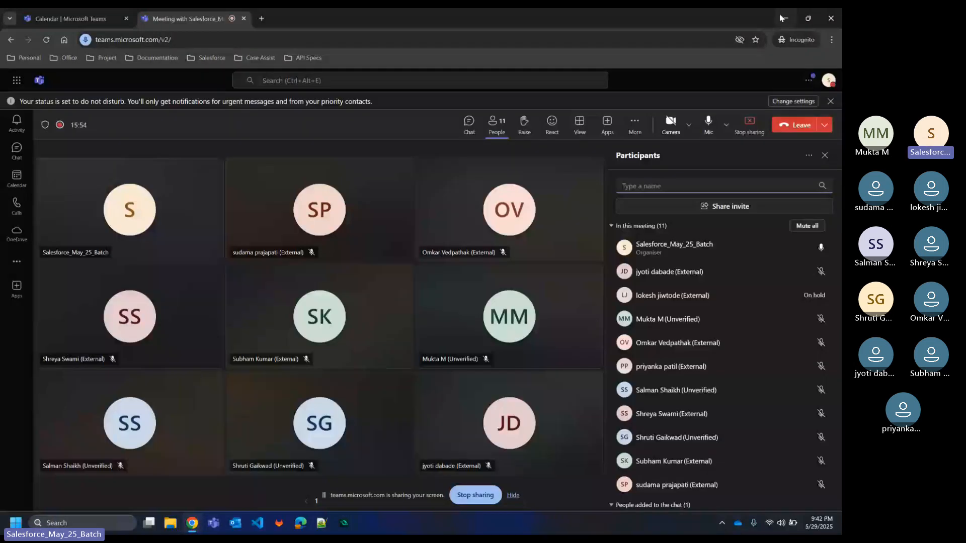
pyautogui.click(782, 18)
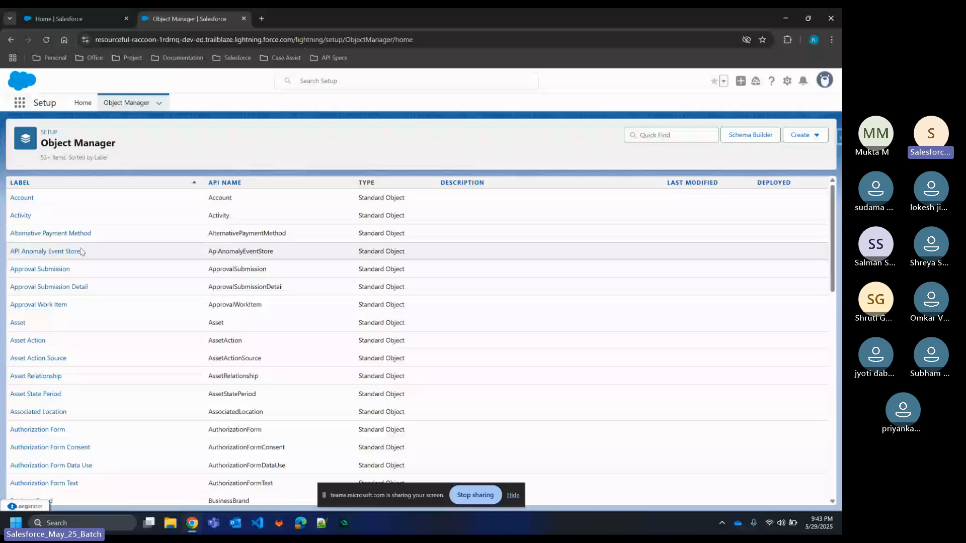
# - Find the custom Employee object in the object list and review its Fields & Relationships
pyautogui.scroll(-2, 81, 251)
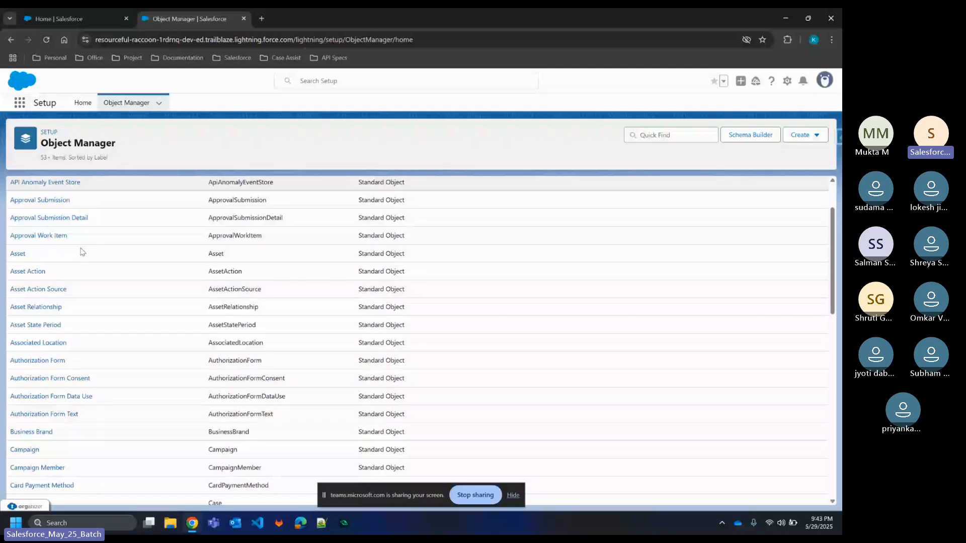
pyautogui.scroll(-6, 82, 251)
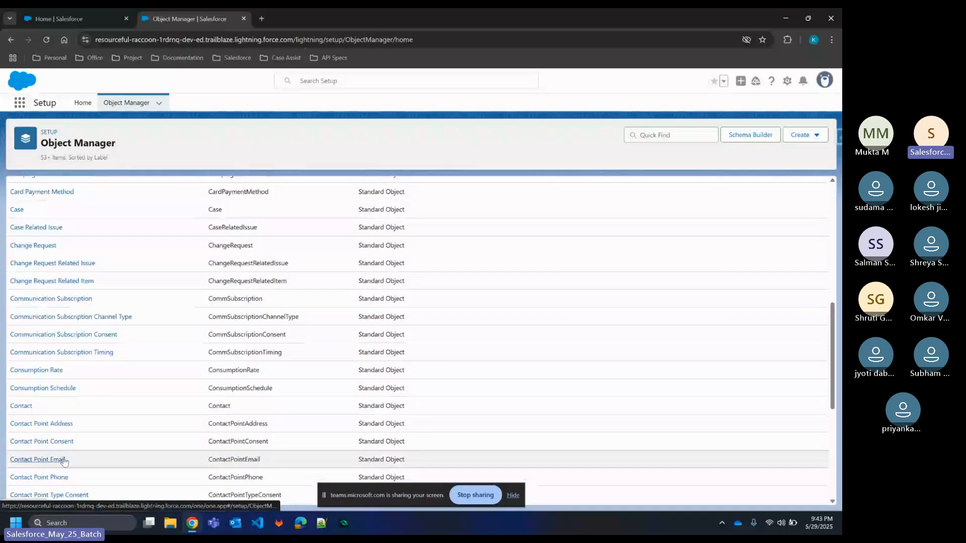
pyautogui.scroll(-5, 65, 462)
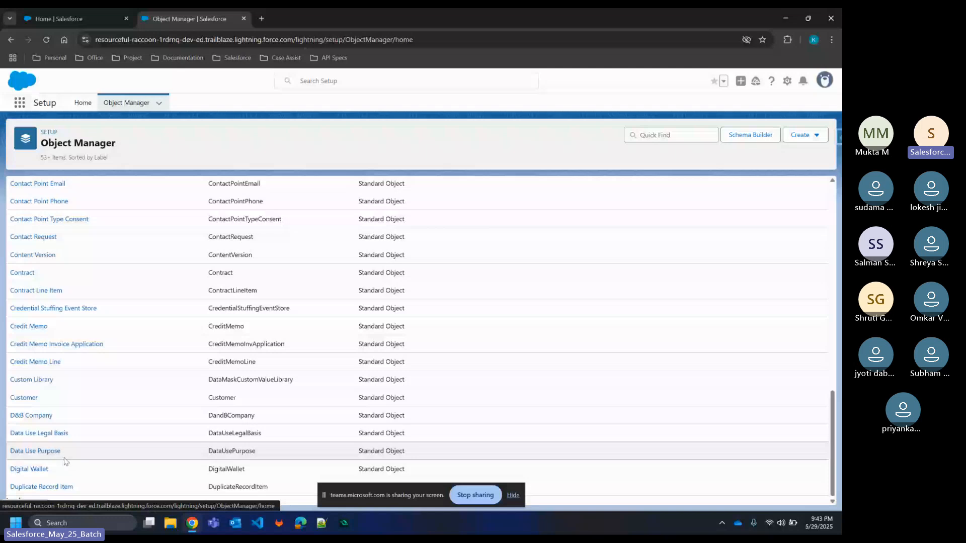
pyautogui.scroll(-3, 64, 462)
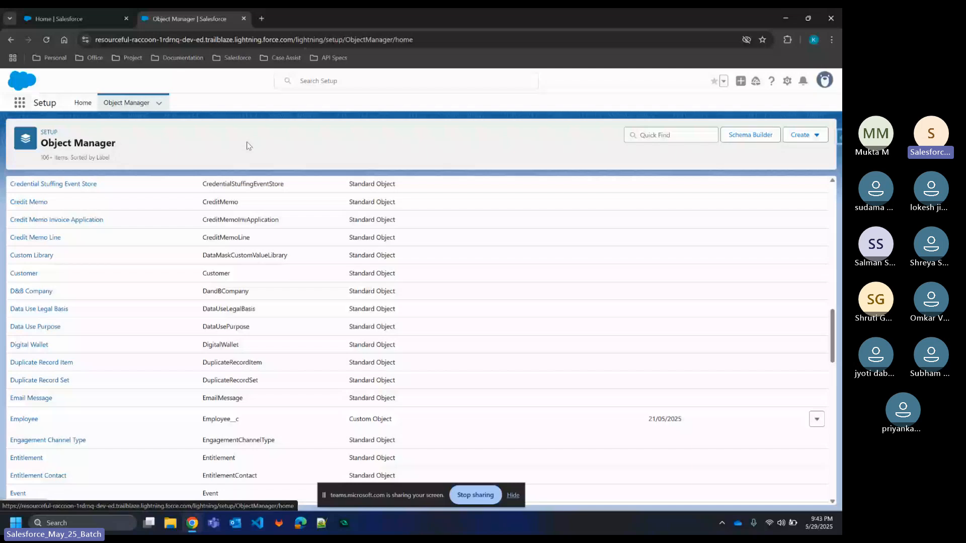
pyautogui.click(34, 200)
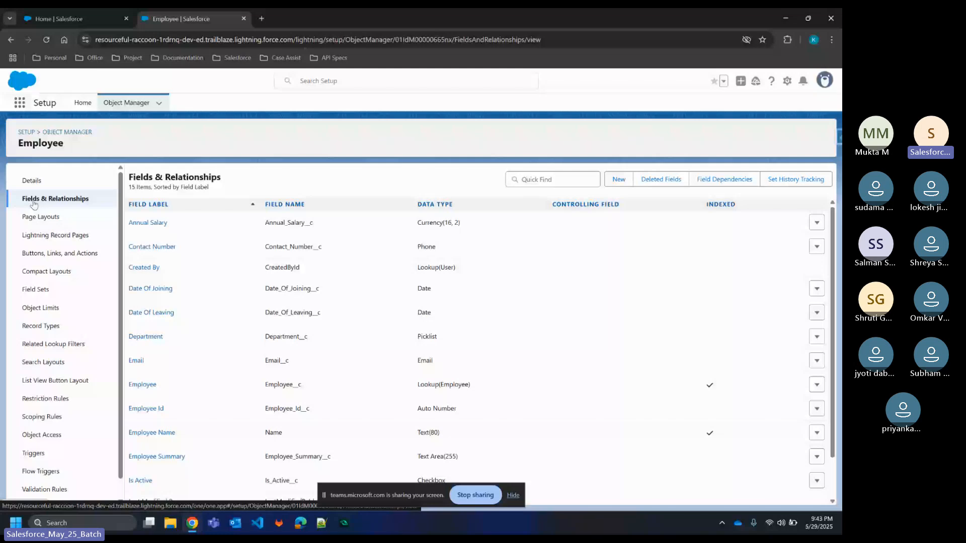
pyautogui.scroll(-1, 399, 378)
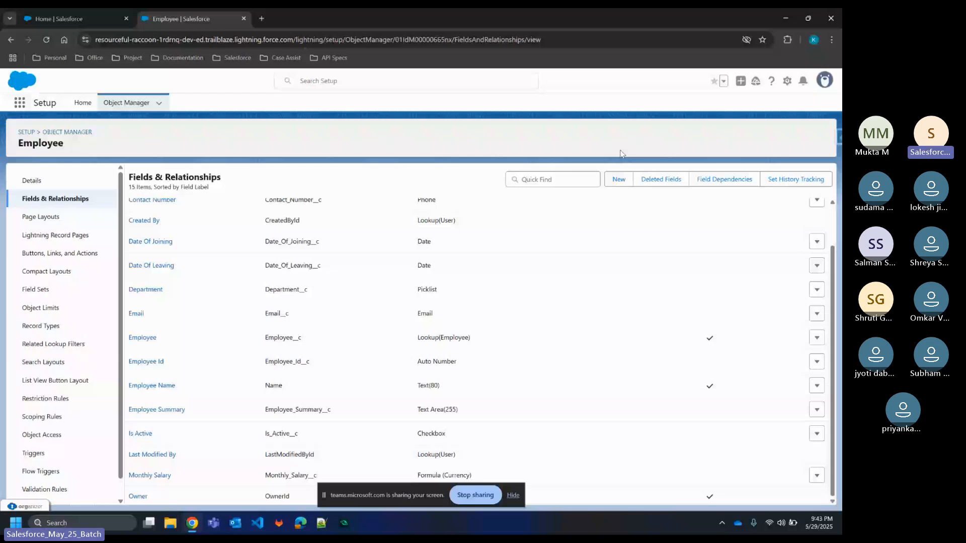
# - Start a new custom field on the Employee object and choose Lookup Relationship as its data type
pyautogui.click(619, 179)
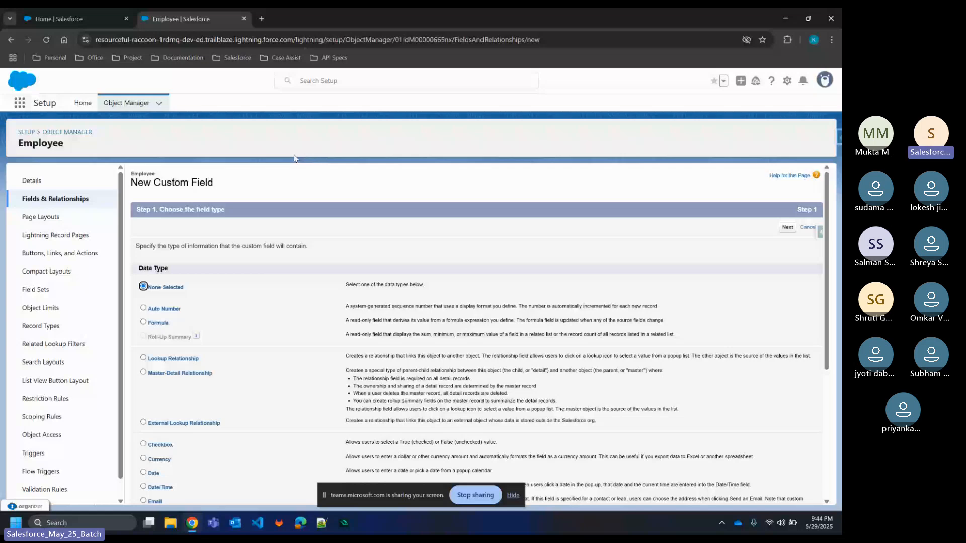
pyautogui.scroll(-2, 147, 272)
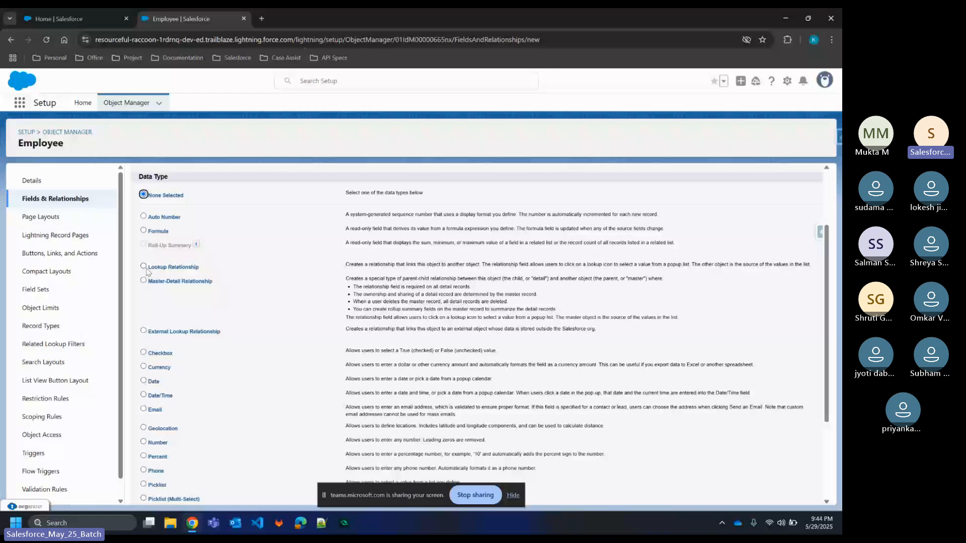
pyautogui.click(143, 267)
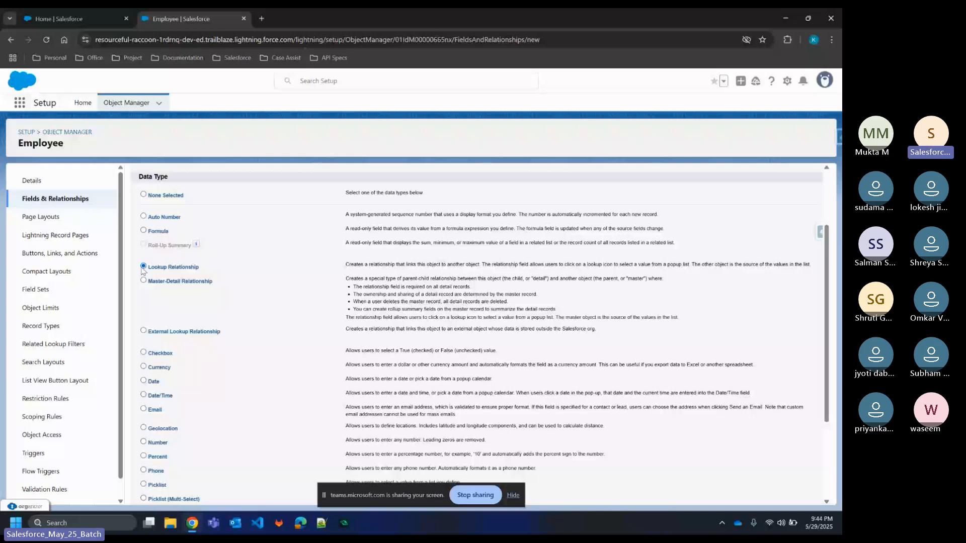
# - Duplicate the Employee setup page in a new browser tab and look through the Object Manager's object list there
pyautogui.rightClick(177, 21)
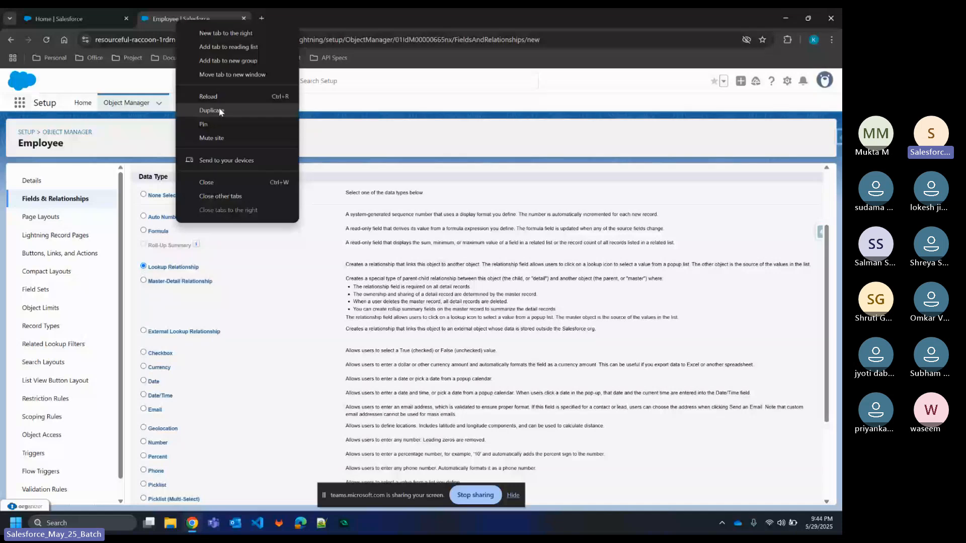
pyautogui.click(212, 110)
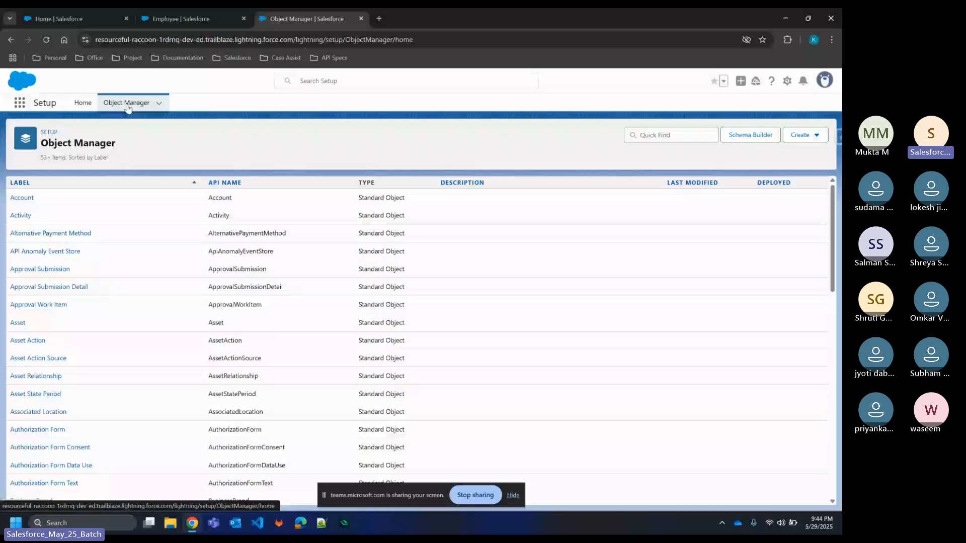
pyautogui.scroll(-5, 134, 453)
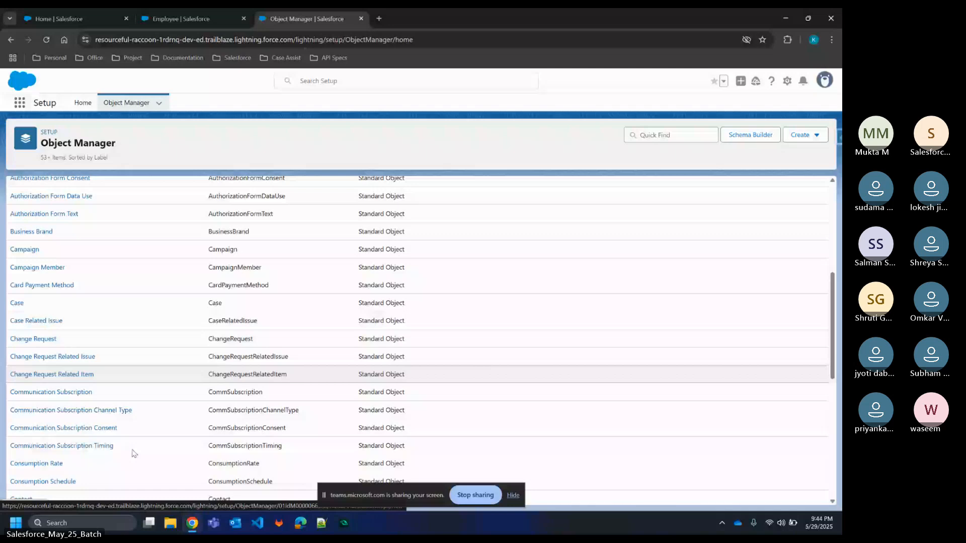
pyautogui.scroll(-8, 134, 453)
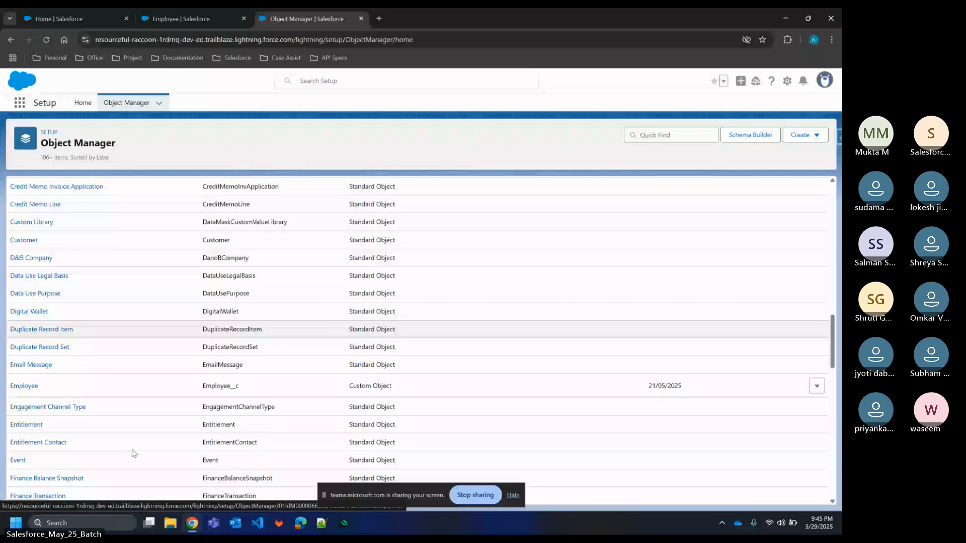
pyautogui.scroll(-10, 135, 453)
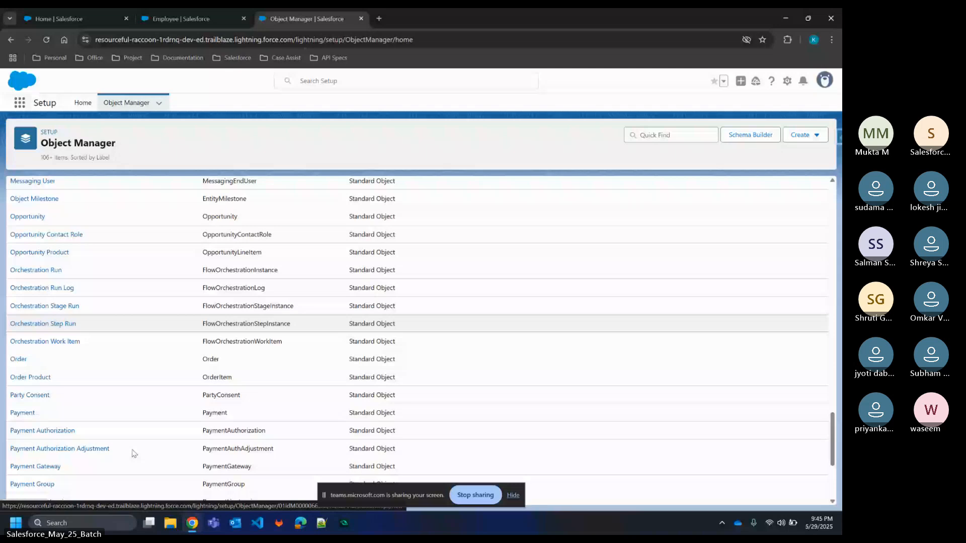
pyautogui.scroll(-4, 134, 453)
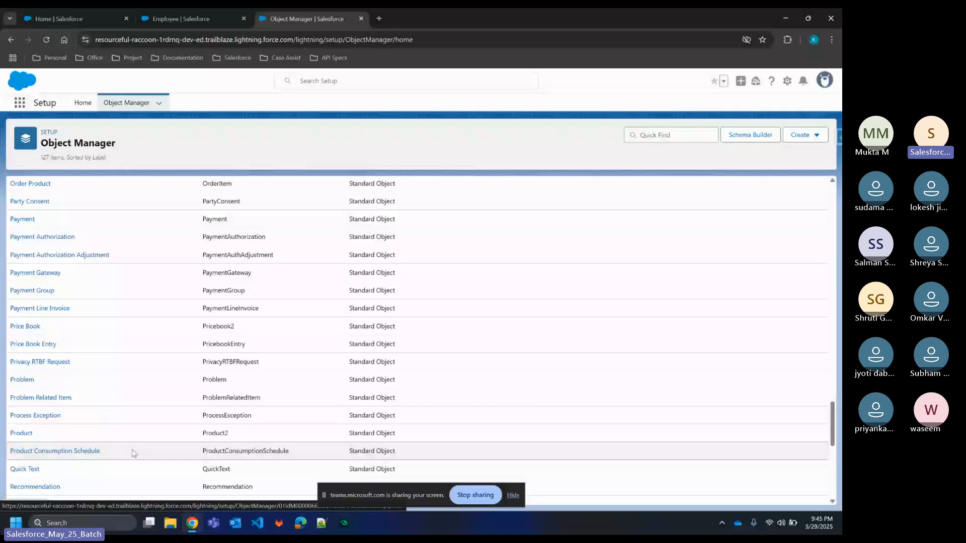
pyautogui.scroll(-3, 134, 453)
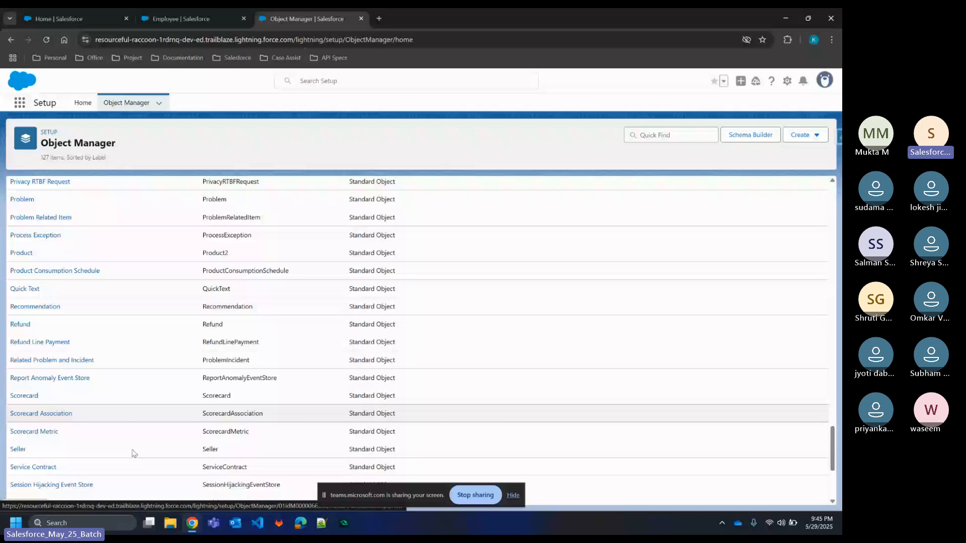
# - In the original Employee tab, search the Object Manager for "contact" and examine the Contact object's Fields & Relationships
pyautogui.click(177, 19)
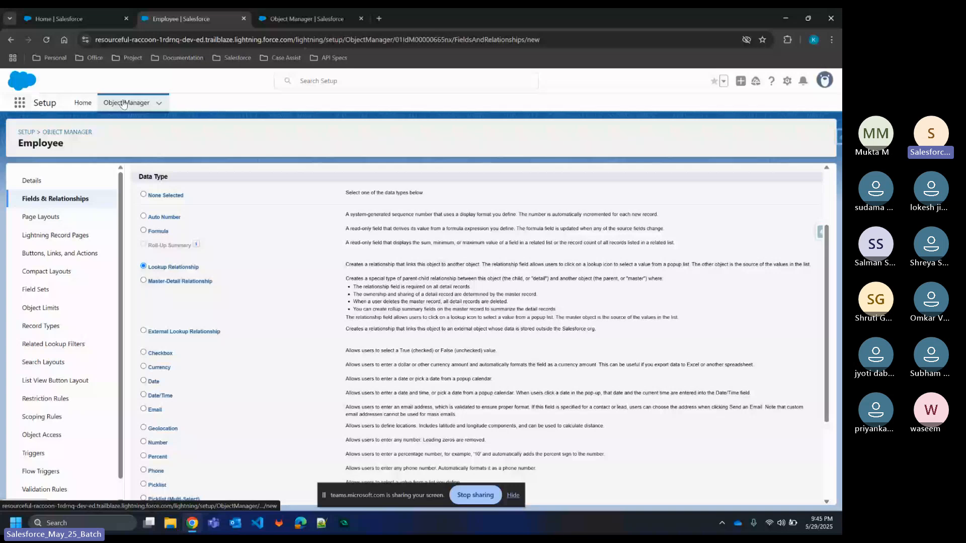
pyautogui.click(123, 104)
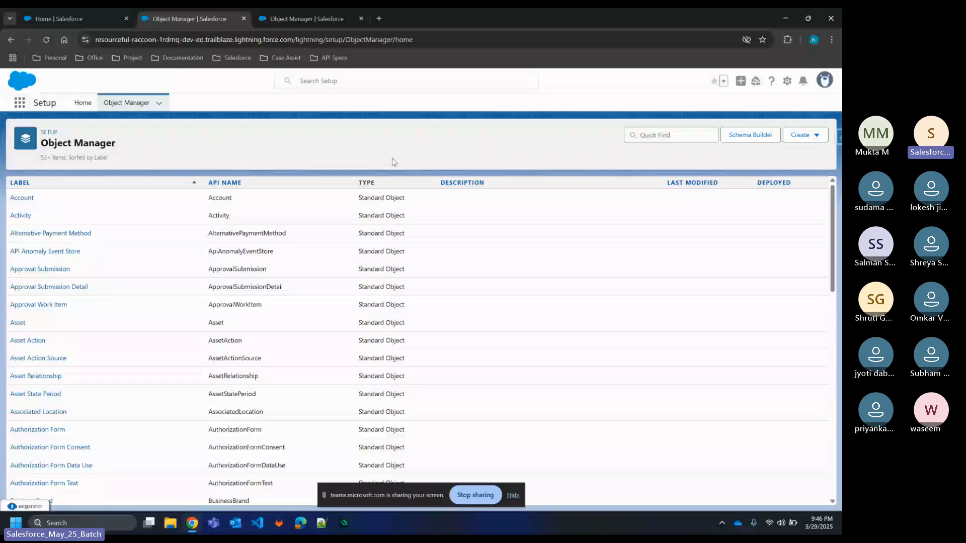
pyautogui.click(672, 137)
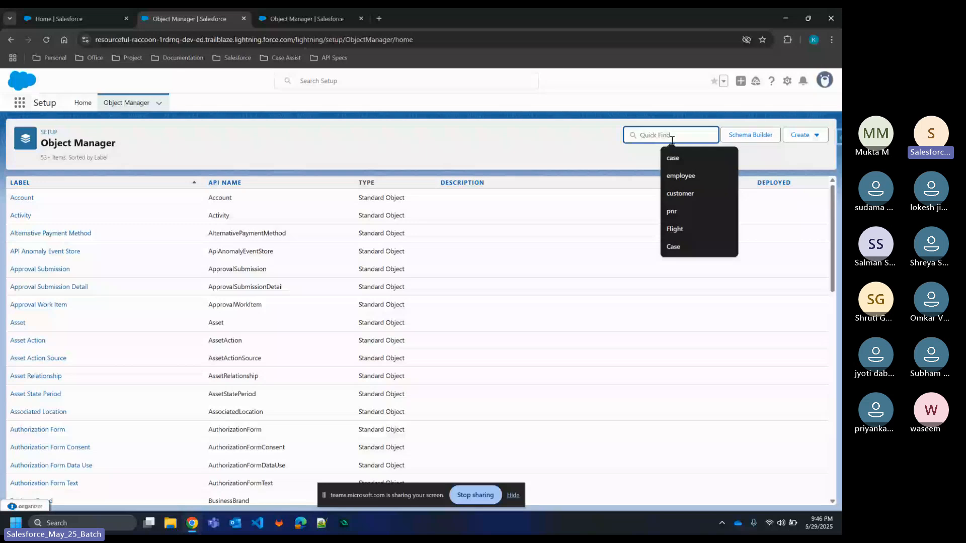
pyautogui.write('contact')
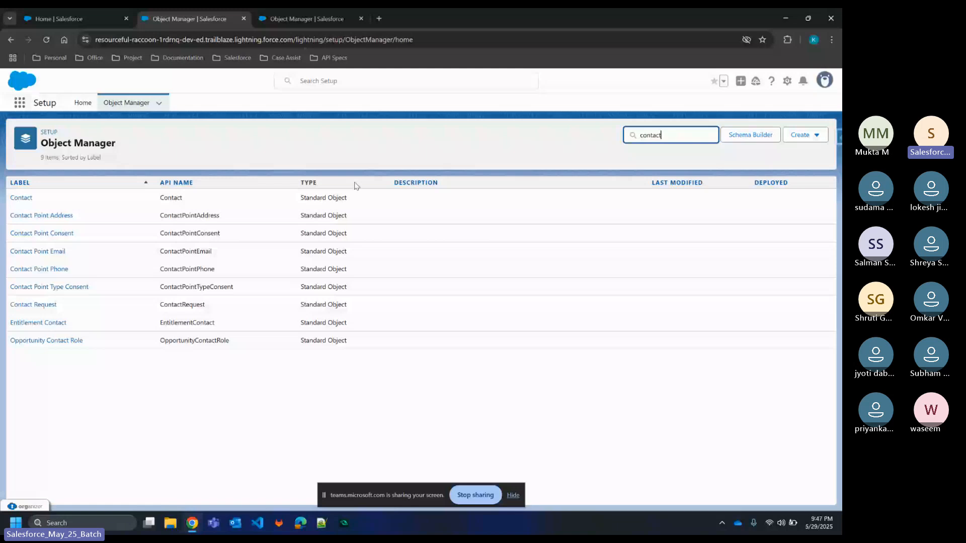
pyautogui.click(21, 197)
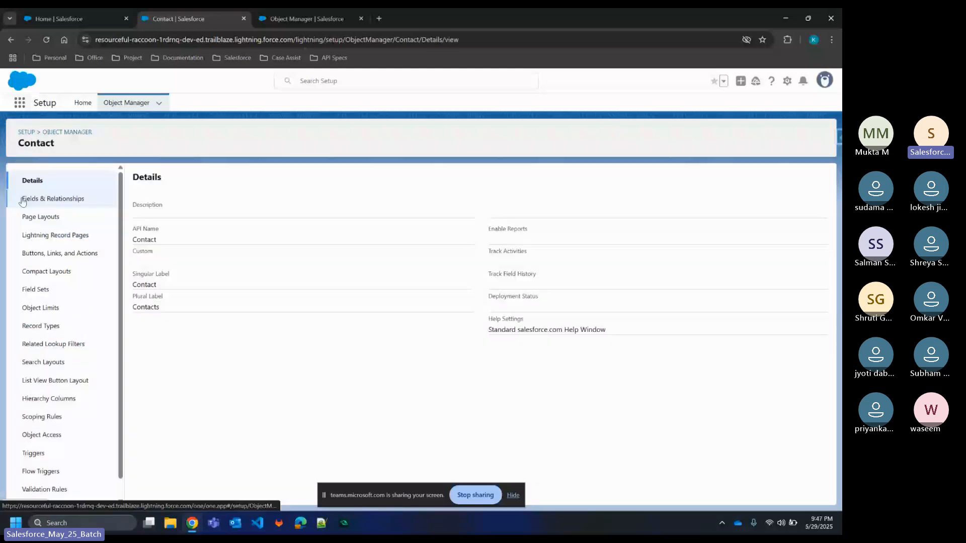
pyautogui.click(22, 201)
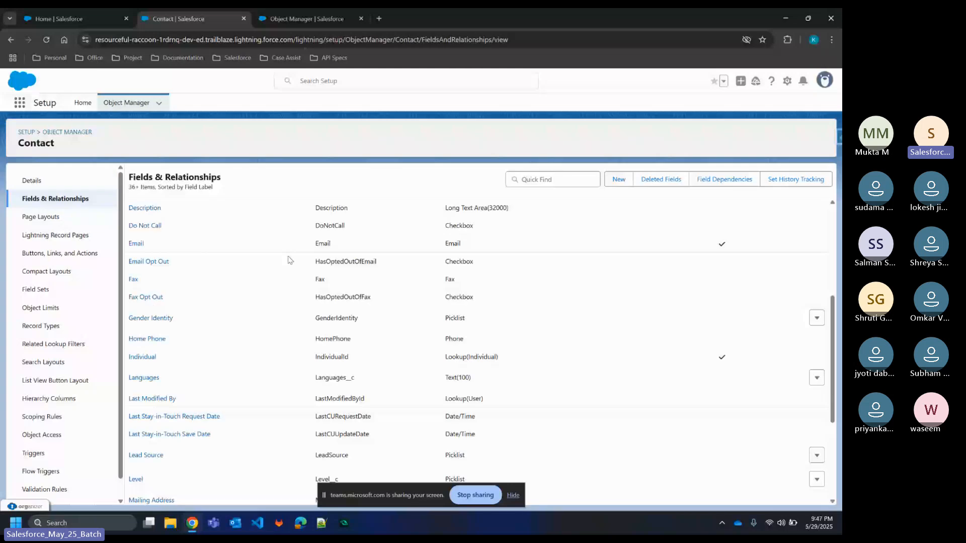
pyautogui.scroll(5, 227, 399)
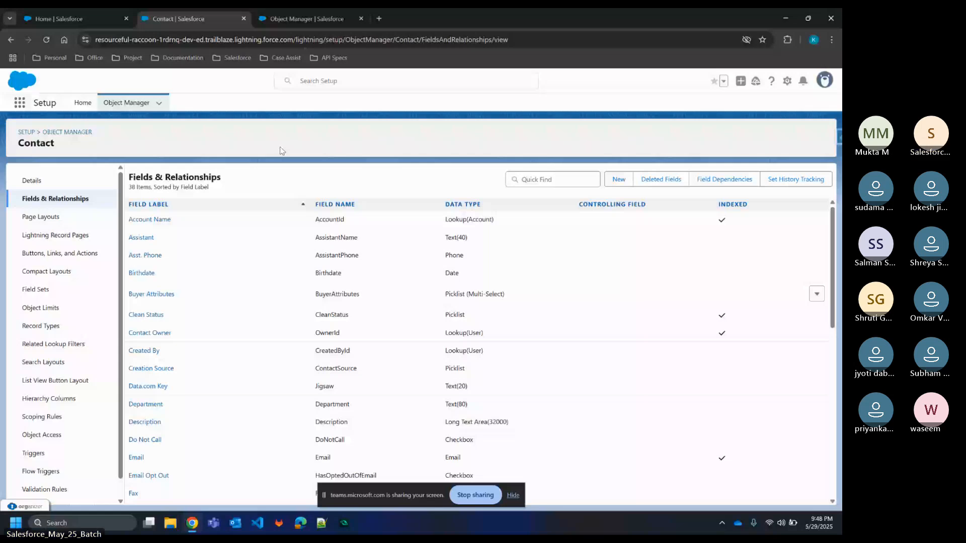
# - Start a new Lookup Relationship field on the Employee object and advance to choosing the related object
pyautogui.hotkey('ctrl', 'Tab')
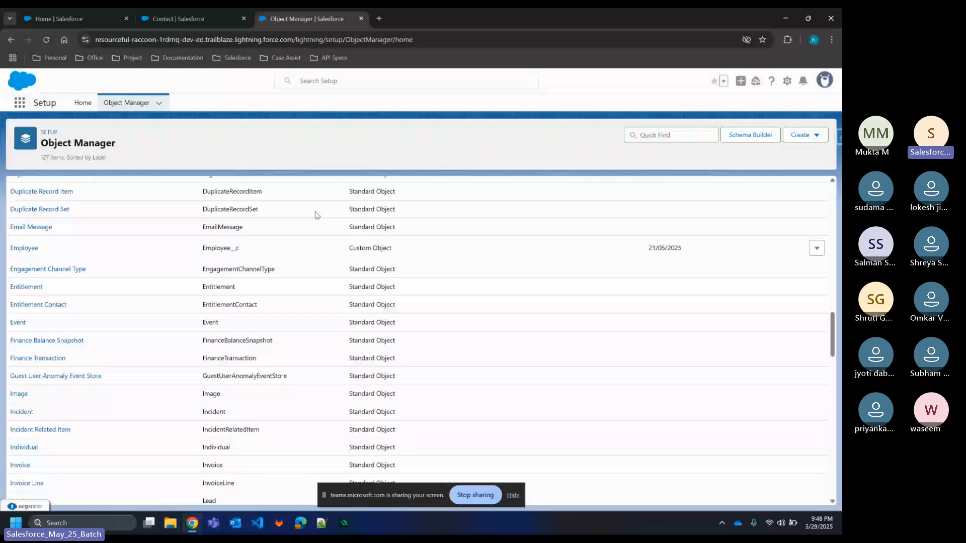
pyautogui.scroll(7, 69, 328)
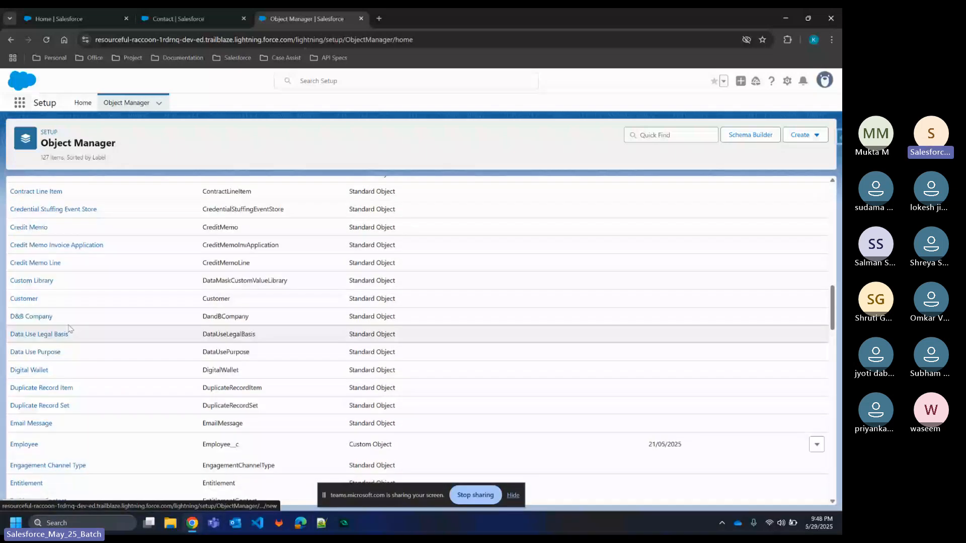
pyautogui.click(24, 444)
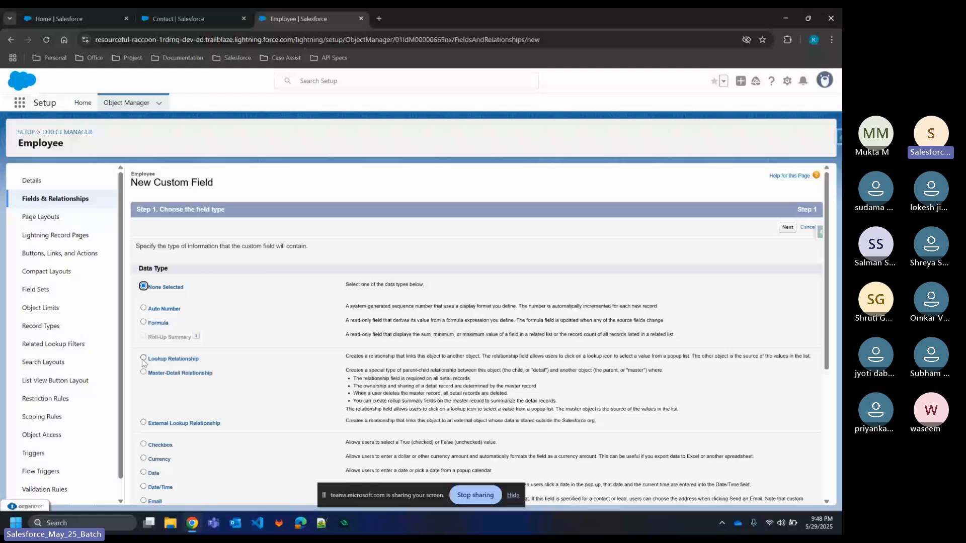
pyautogui.click(143, 358)
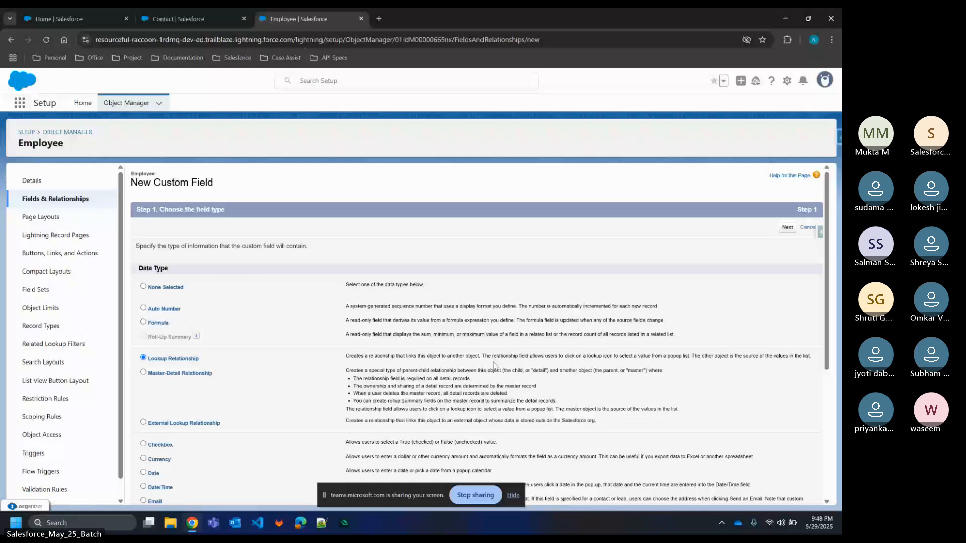
pyautogui.click(787, 227)
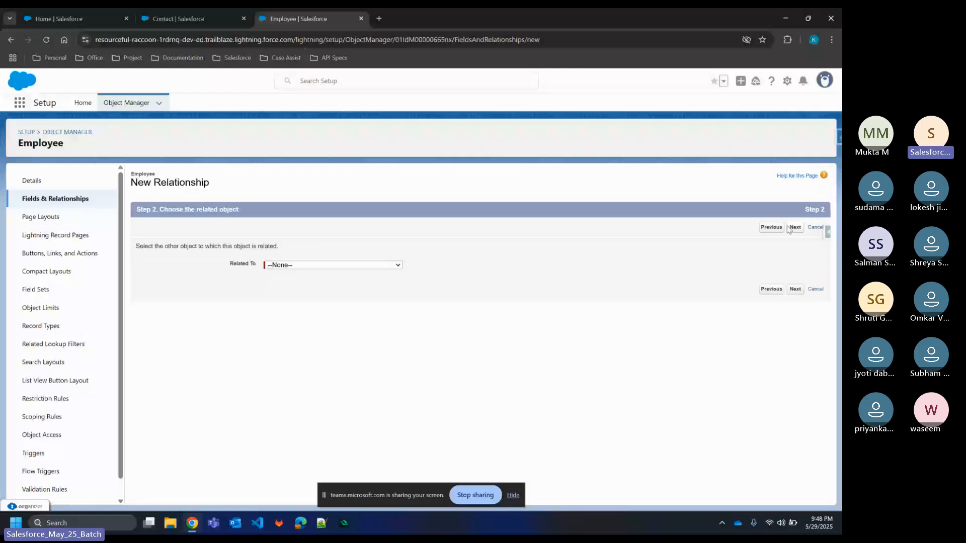
# - Choose Contact as the object the new lookup field relates to and advance to naming the field
pyautogui.click(378, 265)
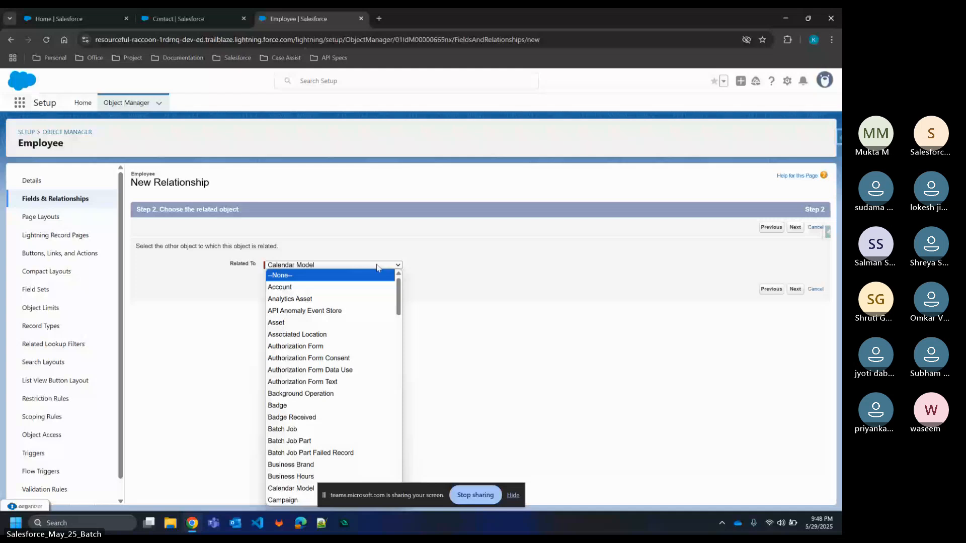
pyautogui.scroll(-6, 366, 307)
pyautogui.click(367, 308)
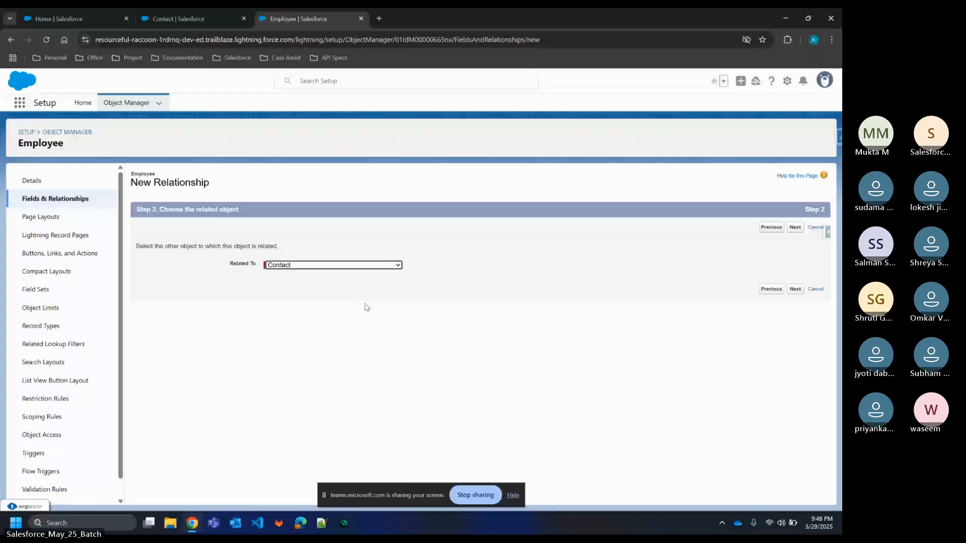
pyautogui.click(795, 291)
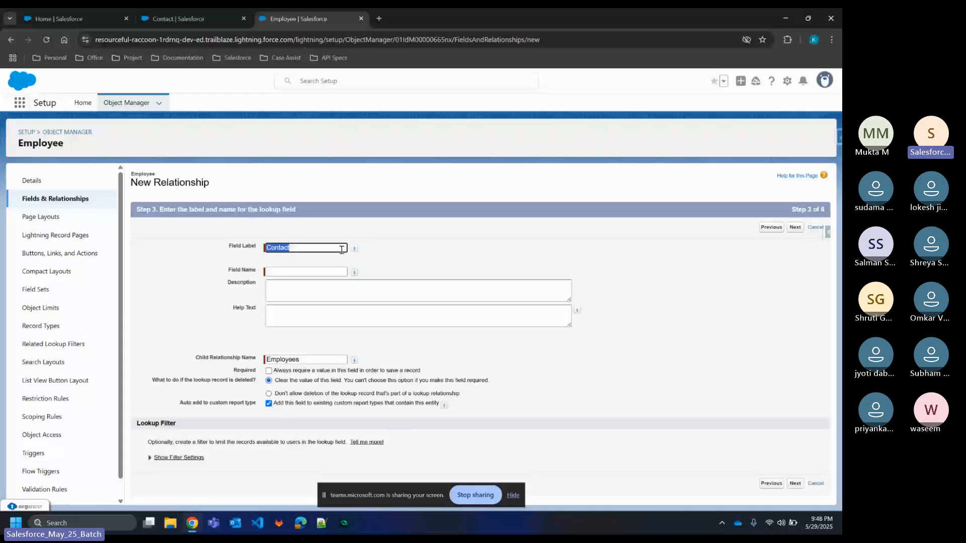
# - Label the lookup field Candidate and save it with the default field-level security, page layouts and related lists
pyautogui.write('Candid')
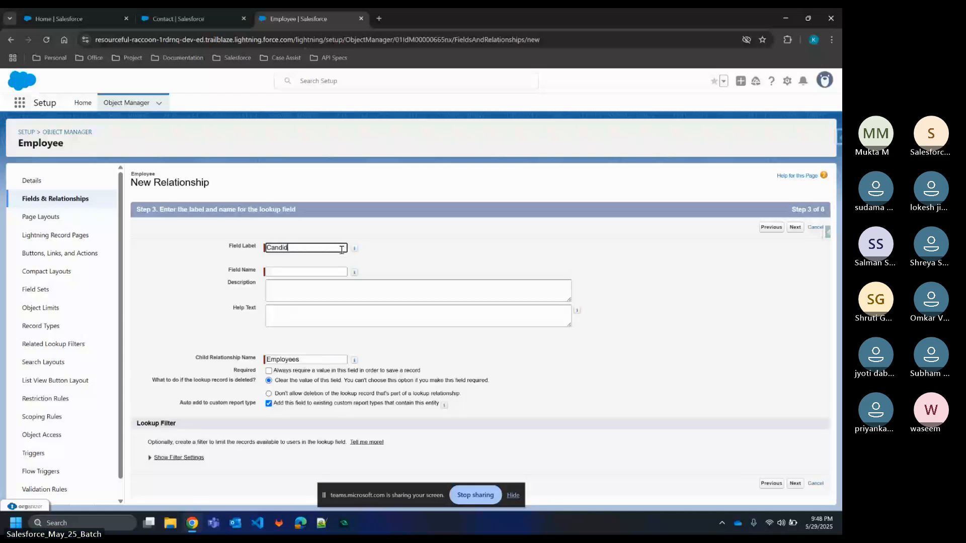
pyautogui.write('ate')
pyautogui.click(795, 227)
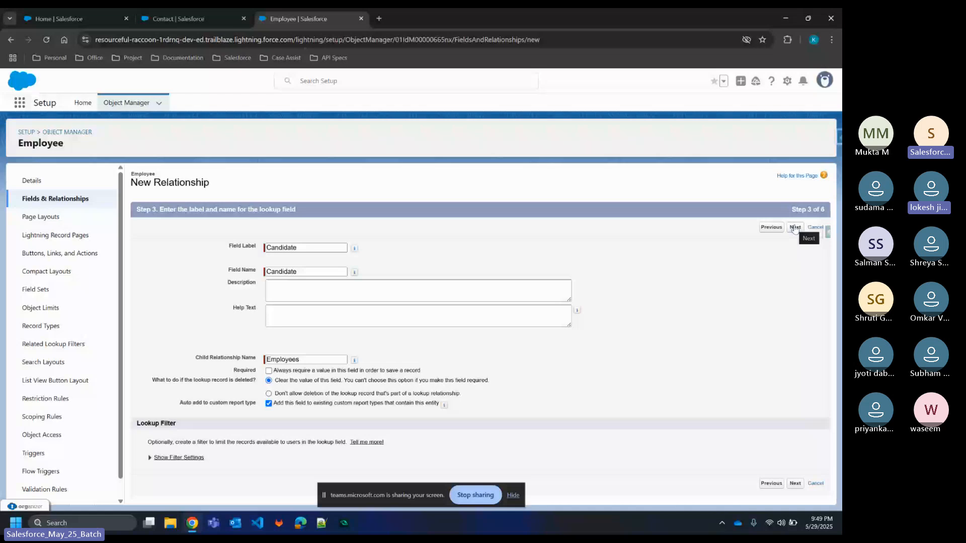
pyautogui.click(795, 227)
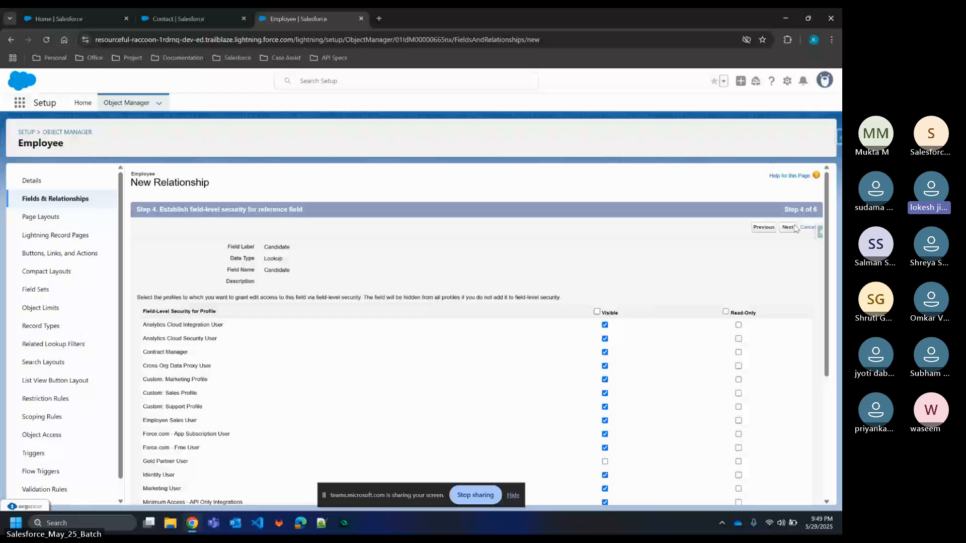
pyautogui.click(793, 225)
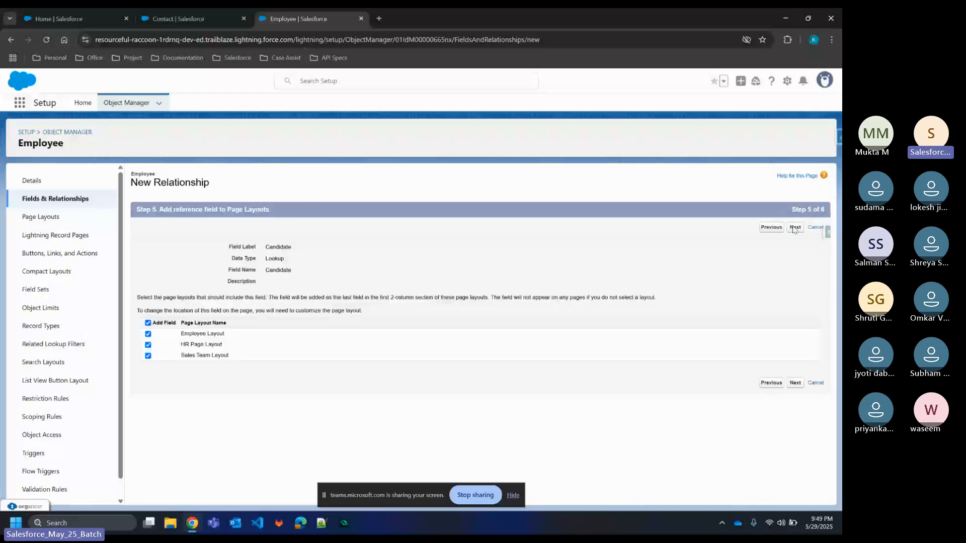
pyautogui.click(793, 227)
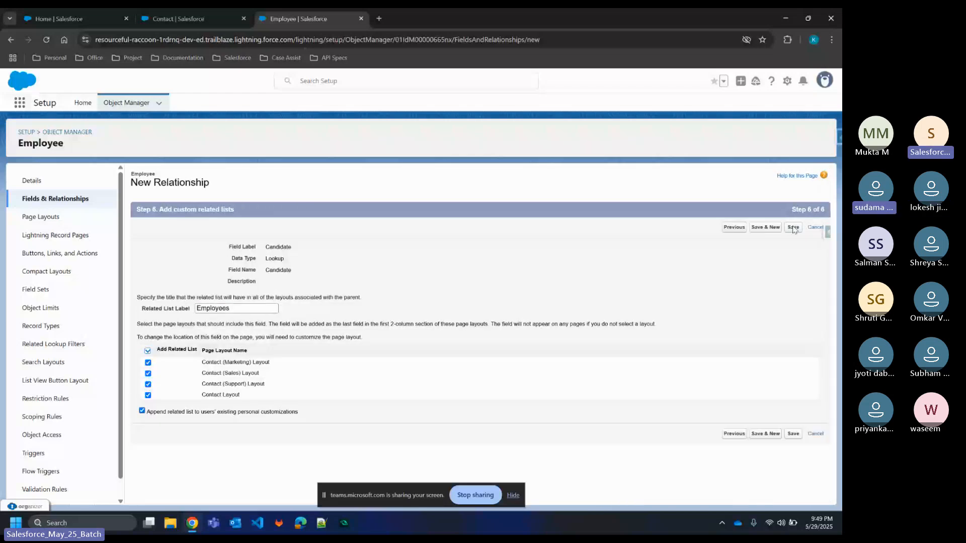
pyautogui.click(793, 227)
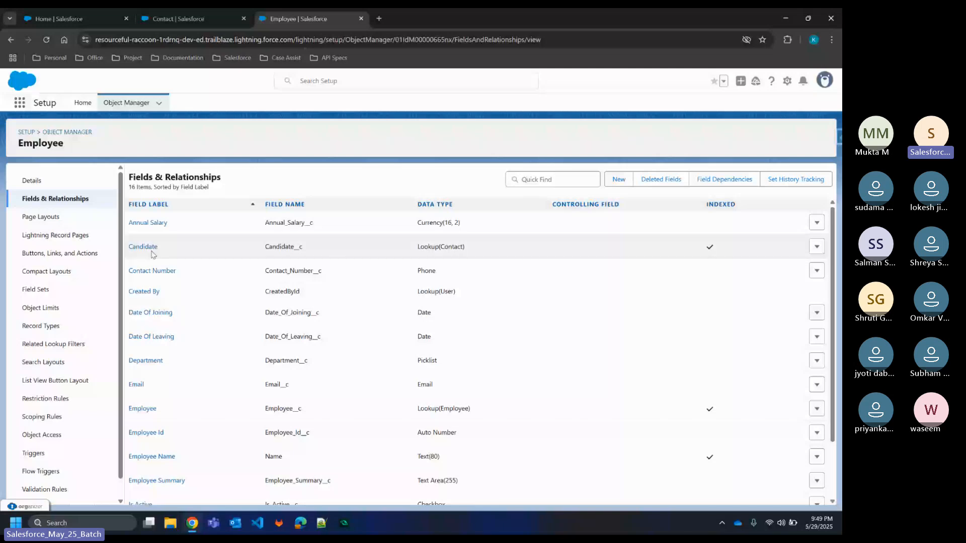
# - On the Test Employee 1 record, set the Candidate lookup to the Edge Communications contact and save the record
pyautogui.click(64, 13)
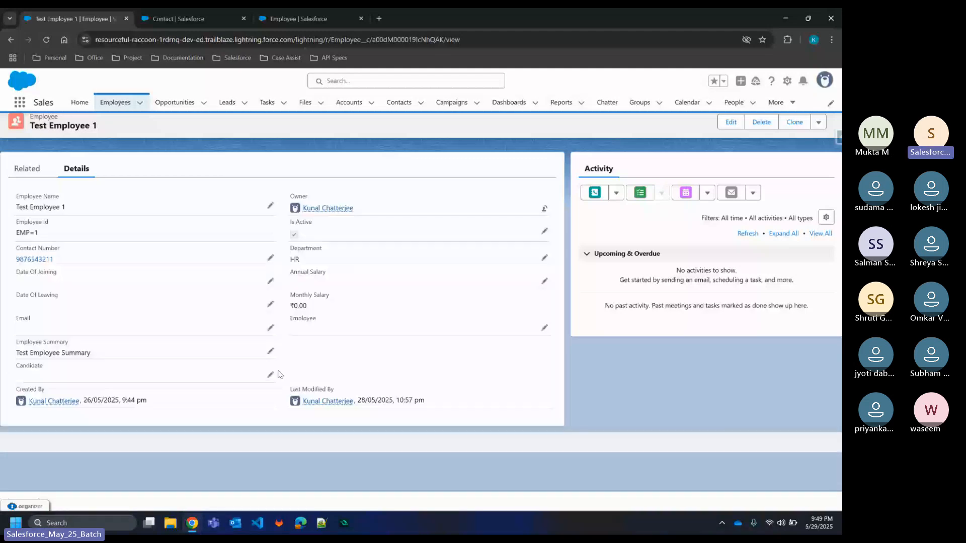
pyautogui.click(271, 375)
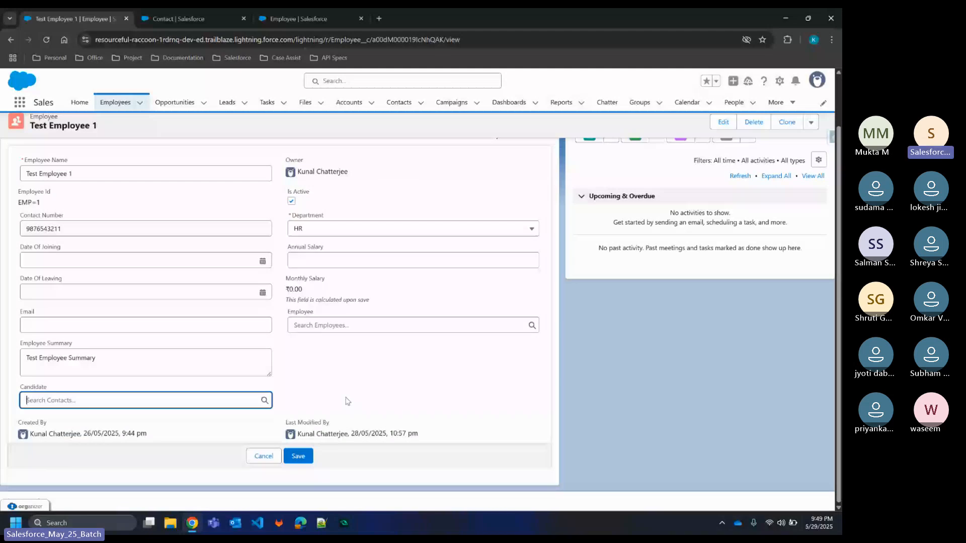
pyautogui.click(146, 400)
pyautogui.click(146, 422)
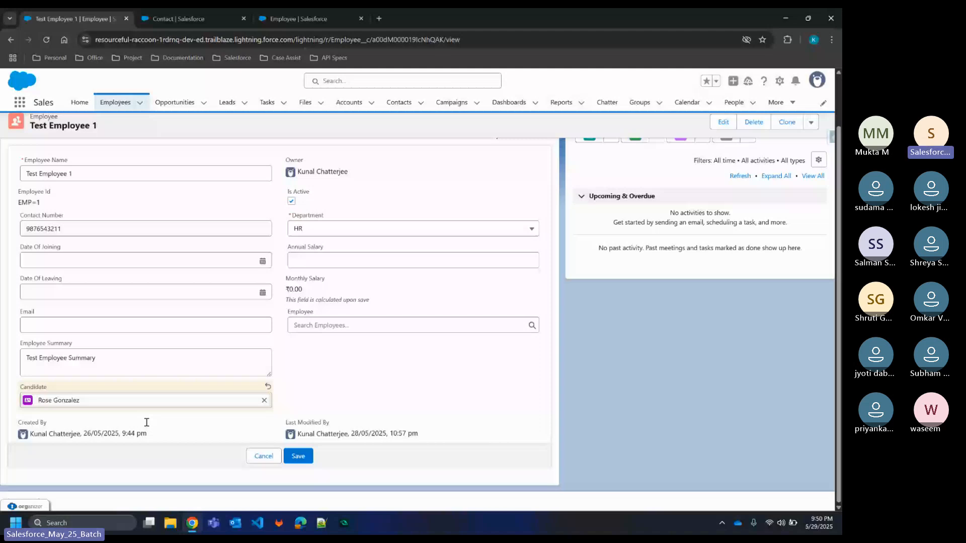
pyautogui.click(299, 456)
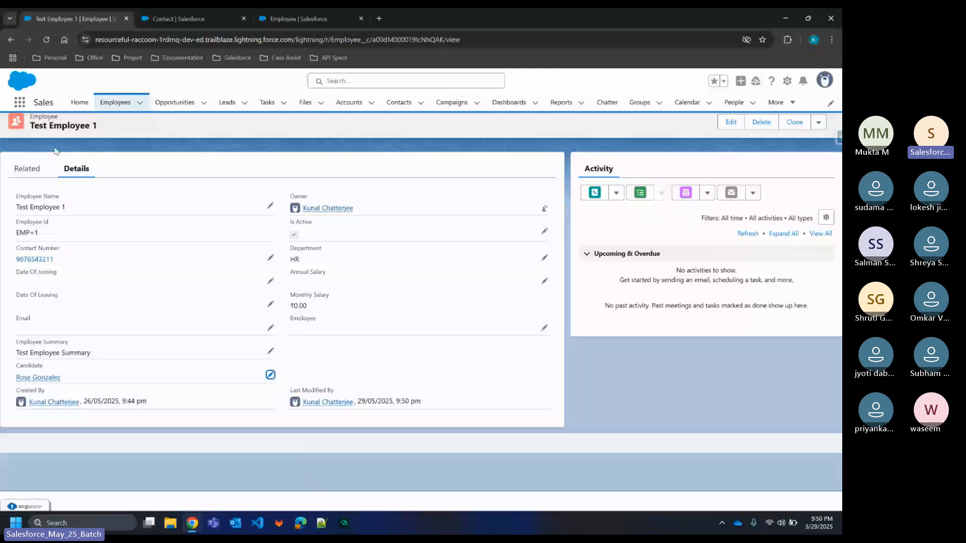
# - View the contact record linked as Candidate, and reopen Test Employee 1 from the Employees list
pyautogui.click(32, 378)
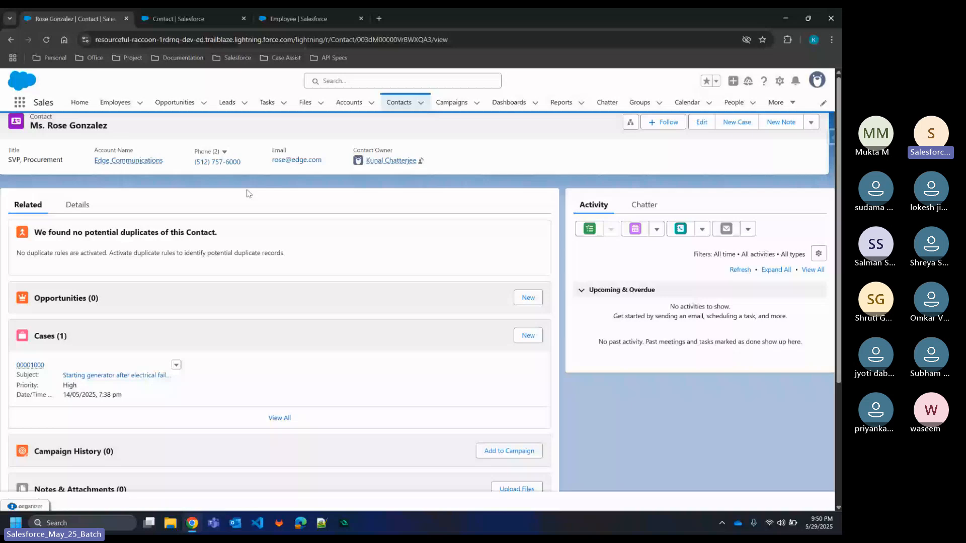
pyautogui.click(115, 102)
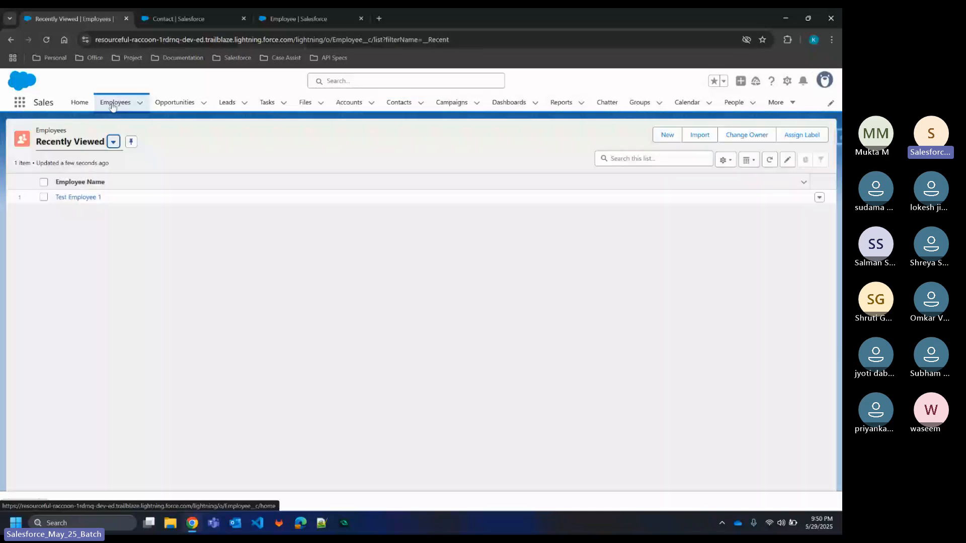
pyautogui.click(114, 142)
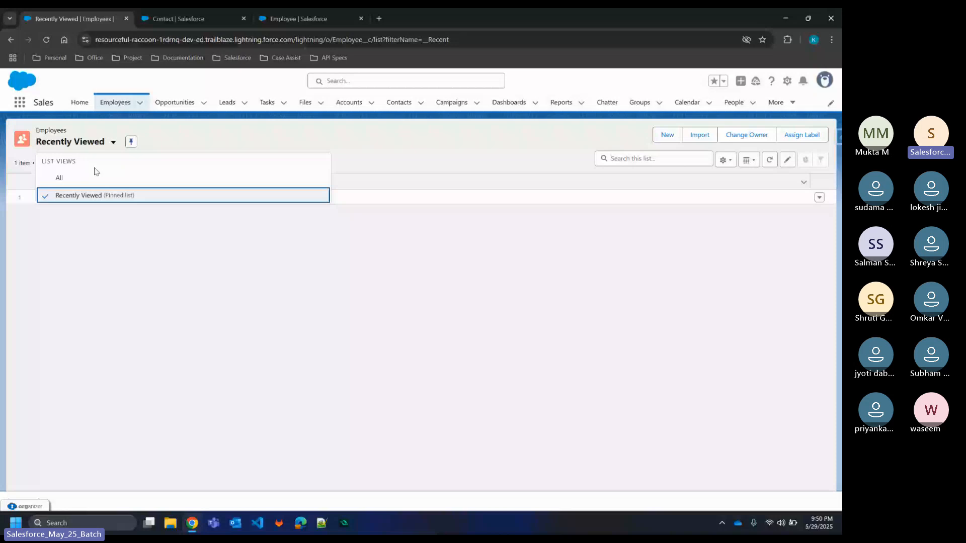
pyautogui.click(83, 201)
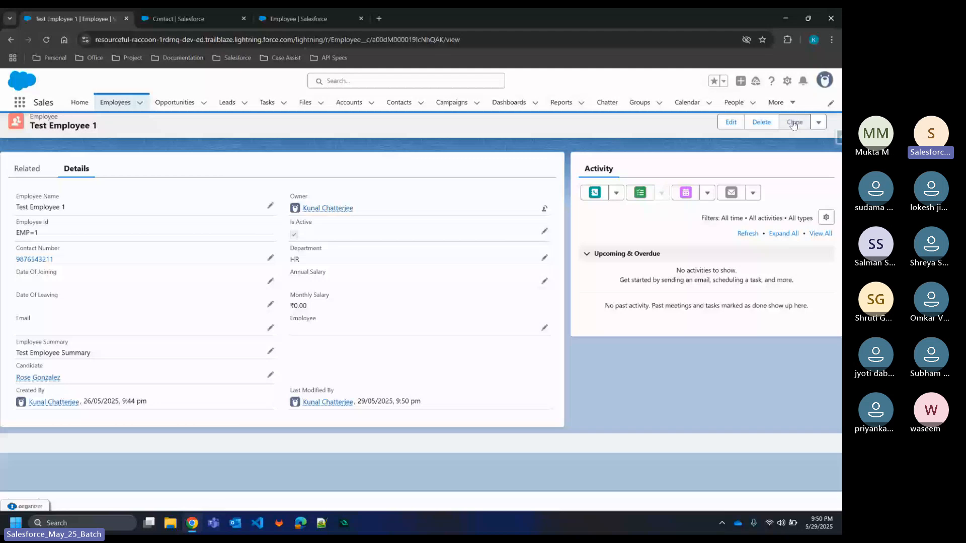
# - Clone the Test Employee 1 record as Test Employee 2 with Department set to IT, keeping the same Candidate, and save
pyautogui.click(793, 123)
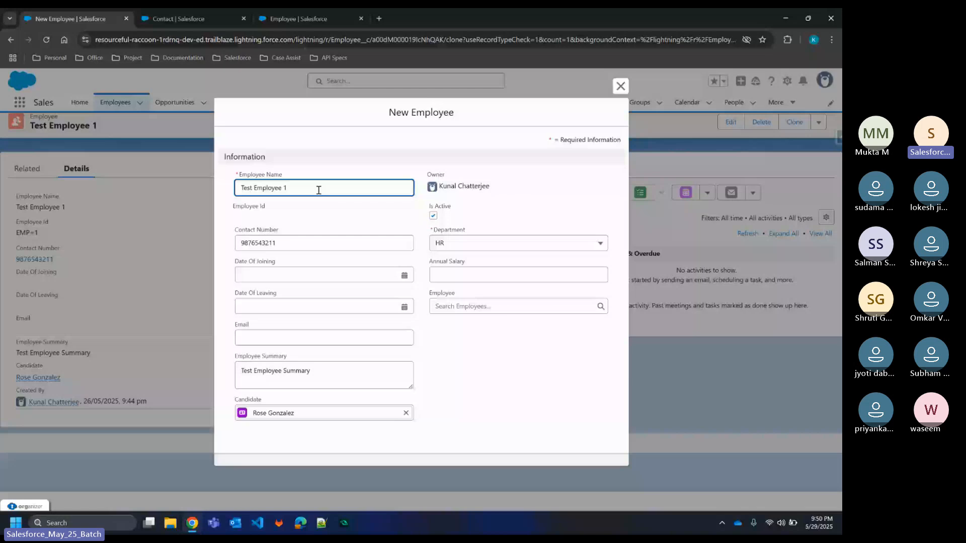
pyautogui.press('BackSpace')
pyautogui.write('2')
pyautogui.click(473, 245)
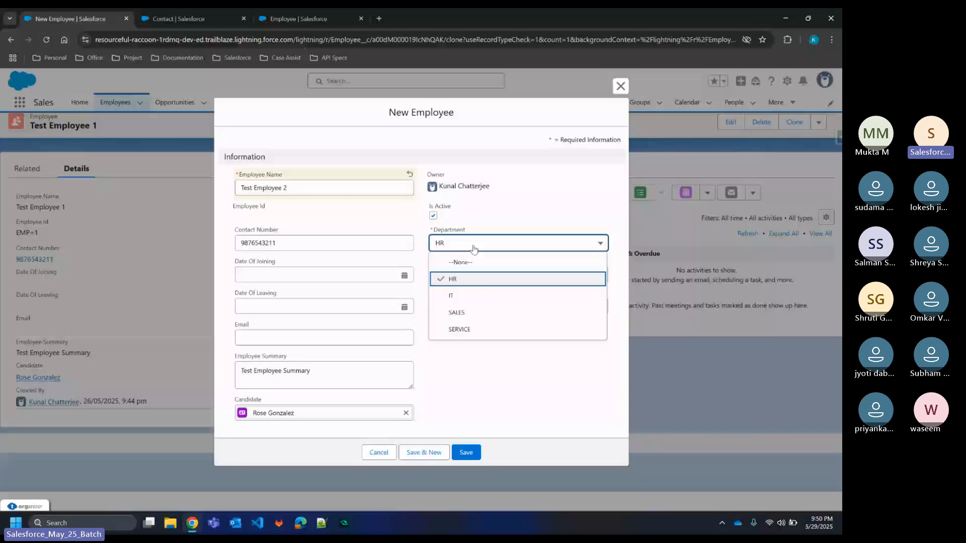
pyautogui.click(455, 296)
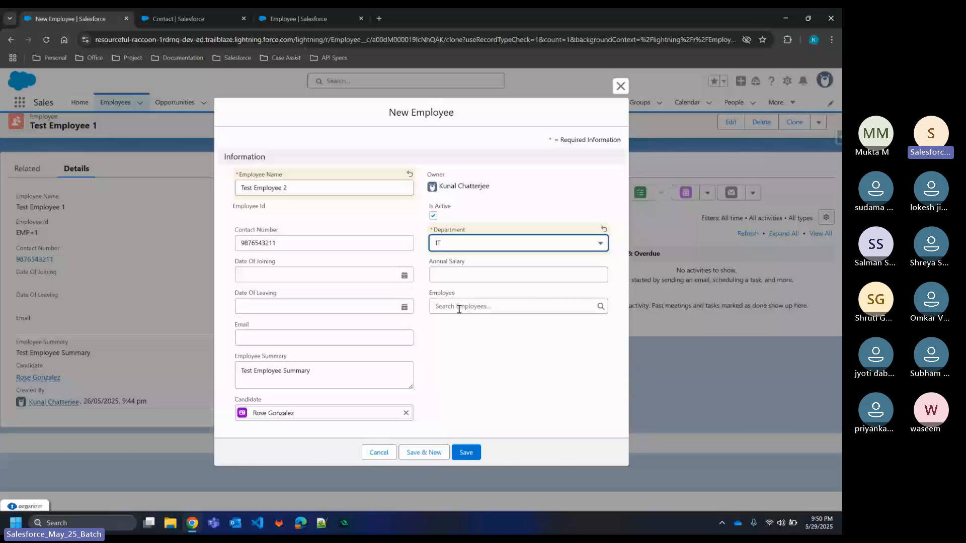
pyautogui.click(466, 455)
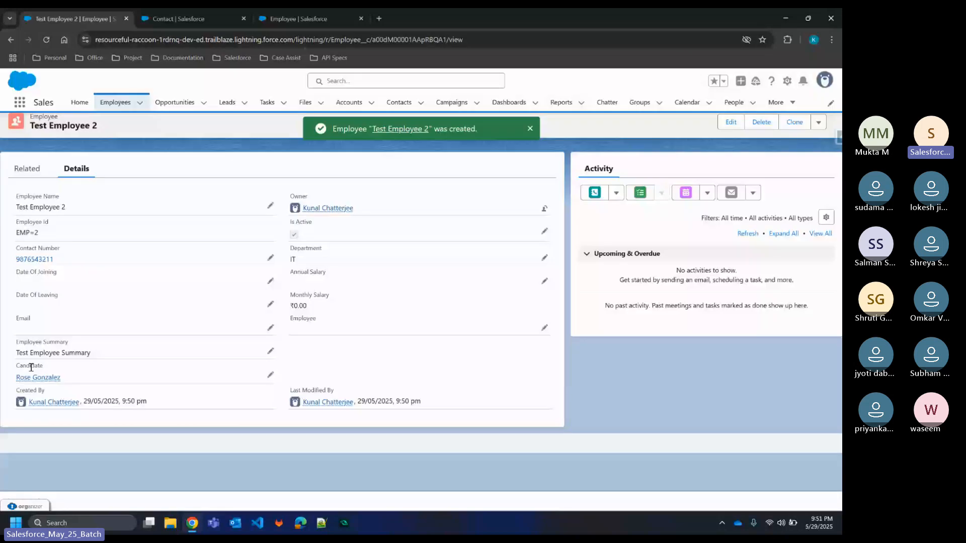
pyautogui.moveTo(38, 377)
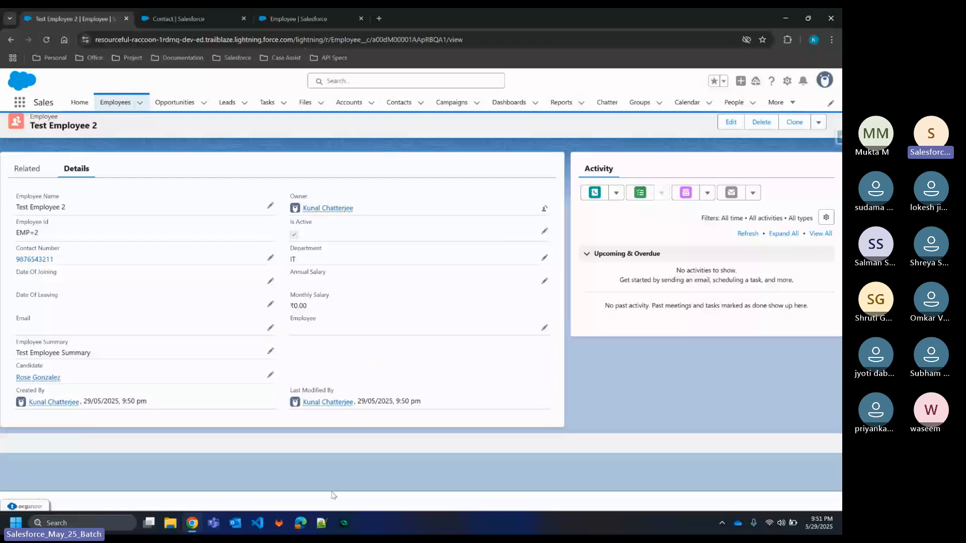
# - Open Paint and draw two rectangles one below the other near the canvas's upper-left corner, the upper about 192 × 91 px
pyautogui.click(97, 524)
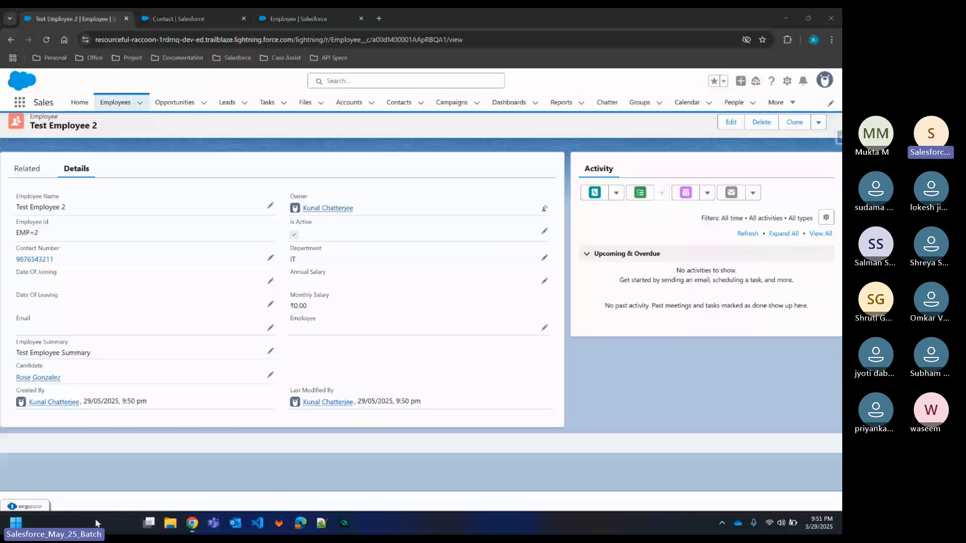
pyautogui.write('paint')
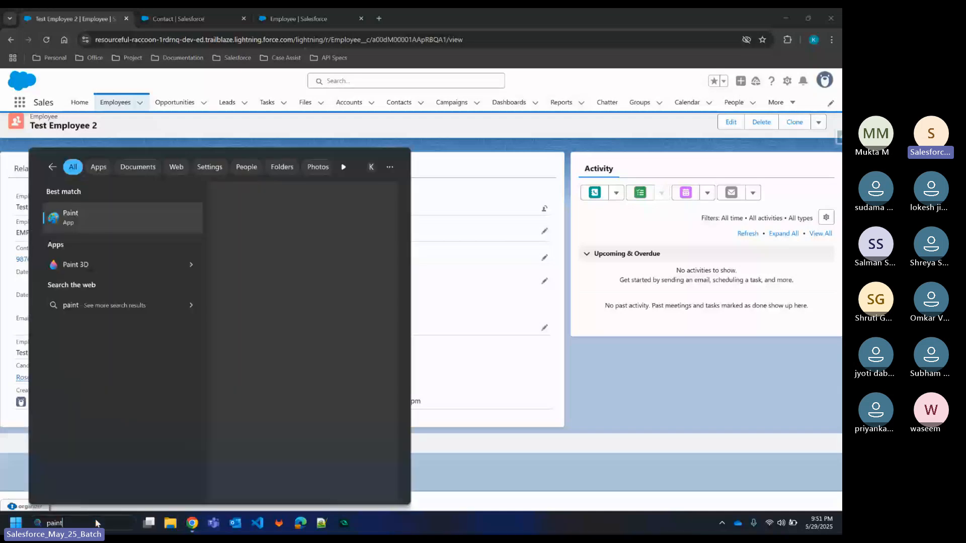
pyautogui.press('Return')
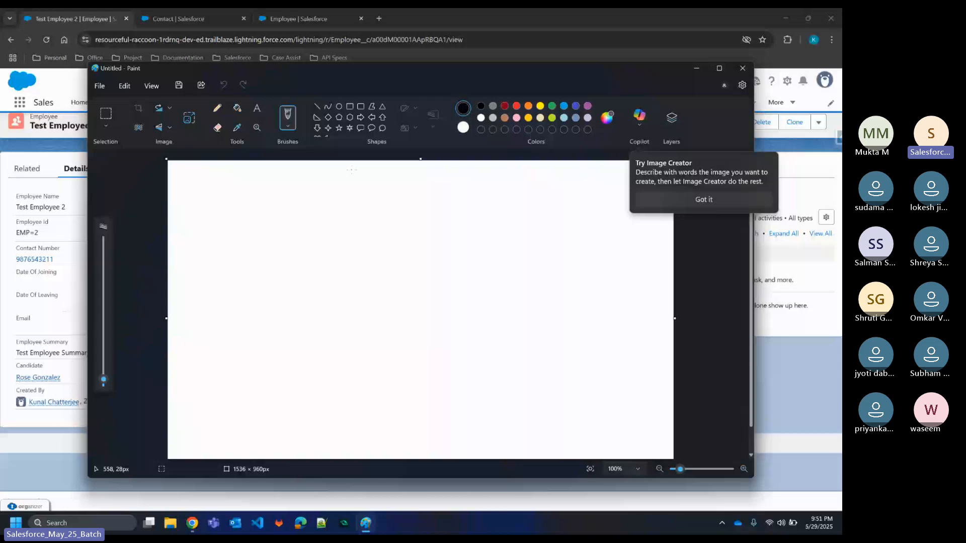
pyautogui.click(350, 107)
pyautogui.moveTo(201, 191); pyautogui.dragTo(265, 223)
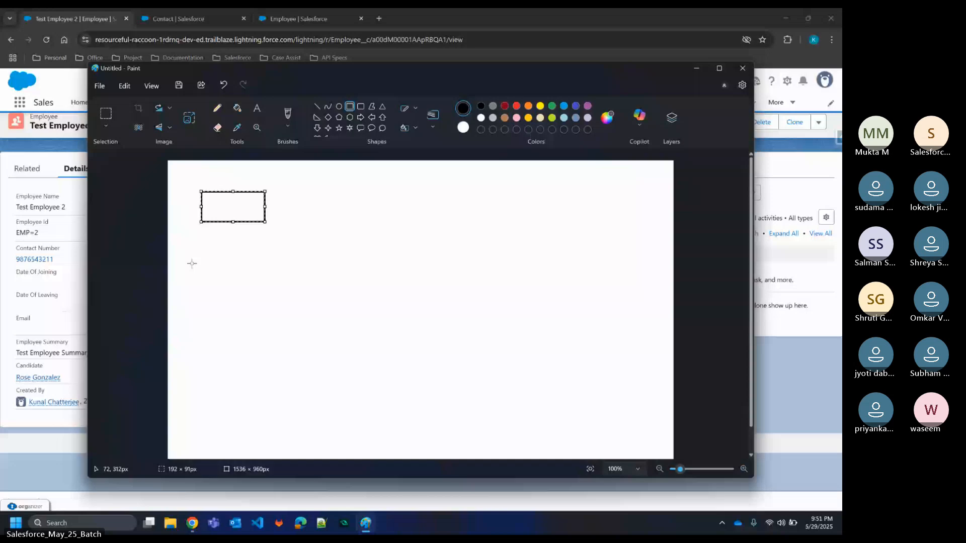
pyautogui.moveTo(200, 254); pyautogui.dragTo(265, 279)
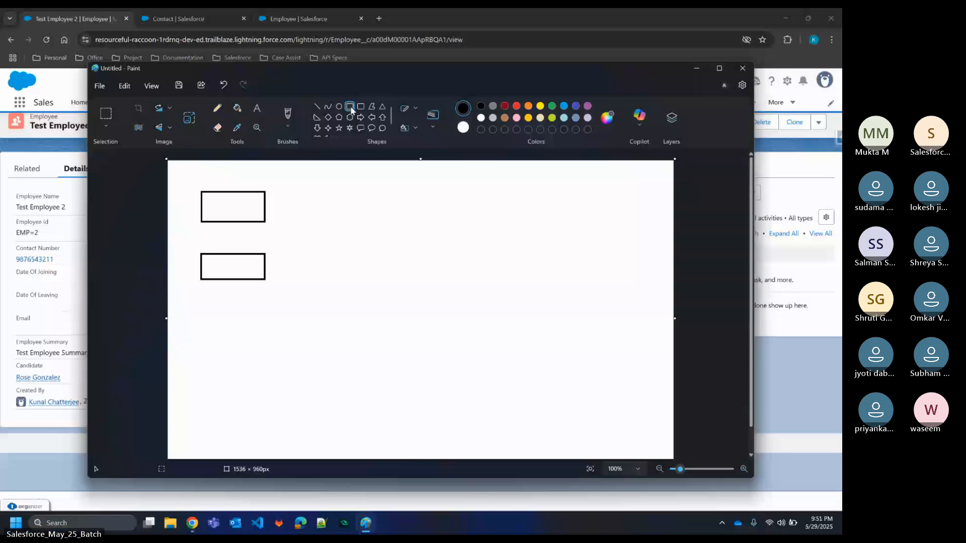
# - Label the upper rectangle "Employee 1" and the lower rectangle "Employee 2"
pyautogui.click(256, 108)
pyautogui.click(218, 204)
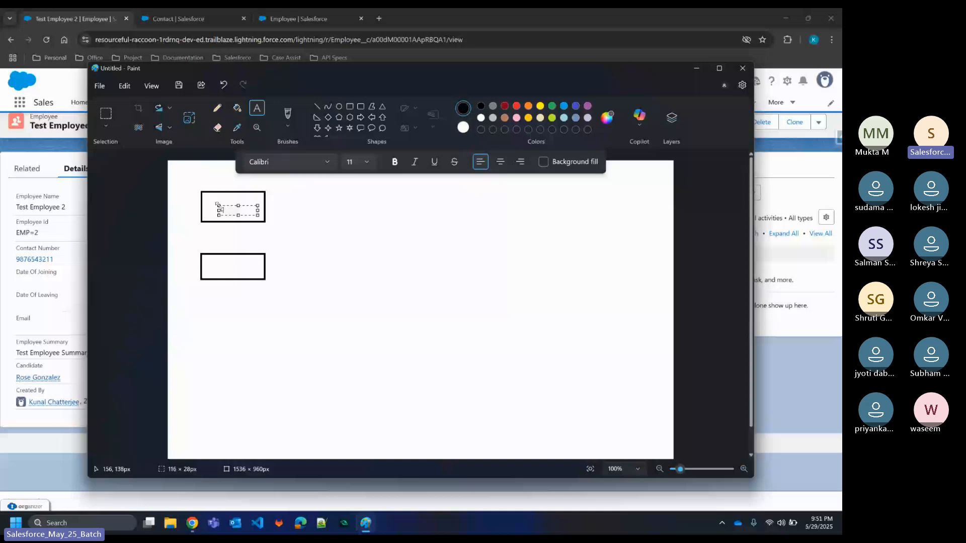
pyautogui.write('Employee')
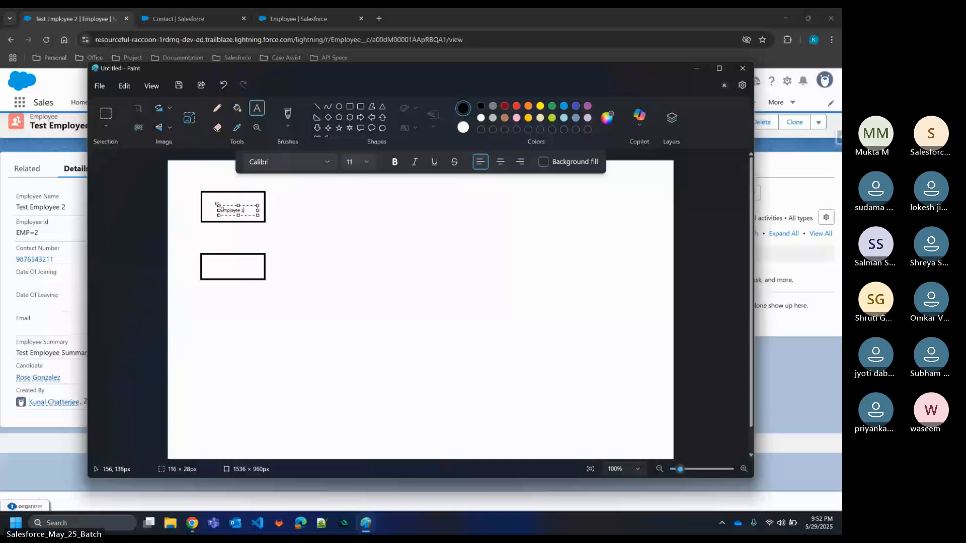
pyautogui.click(223, 237)
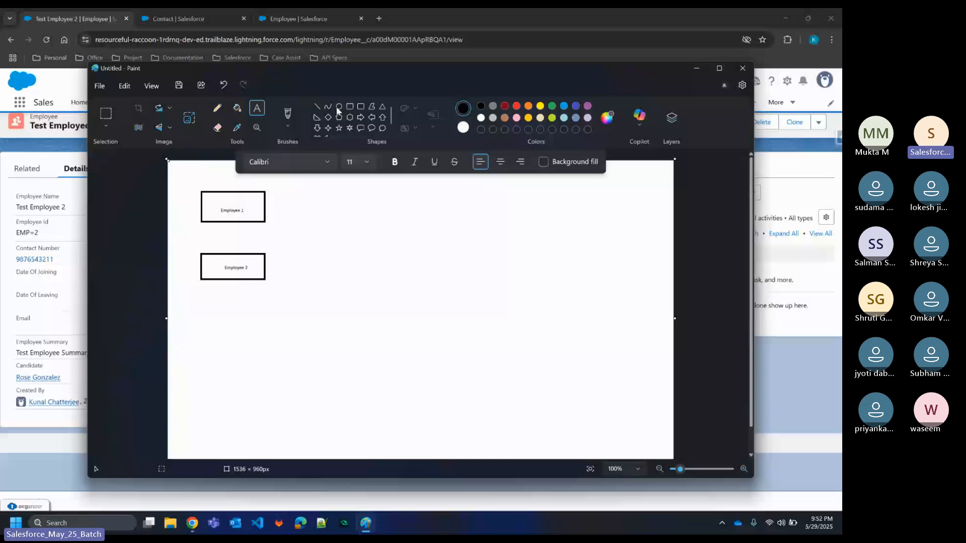
# - Draw a wider rectangle labelled "Contact" to the right of the employee boxes and connect each employee box to it with a line
pyautogui.click(350, 106)
pyautogui.moveTo(358, 200); pyautogui.dragTo(523, 238)
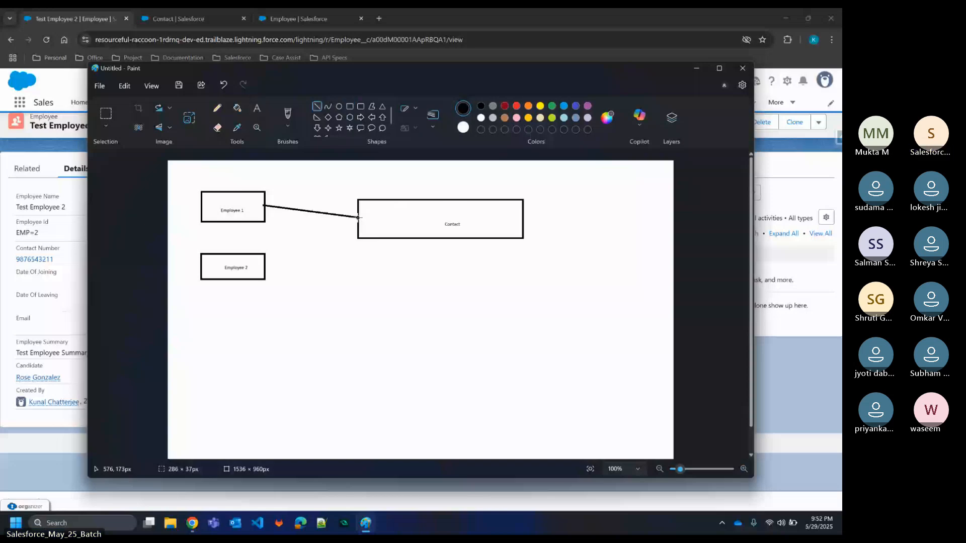
pyautogui.moveTo(358, 218); pyautogui.dragTo(358, 217)
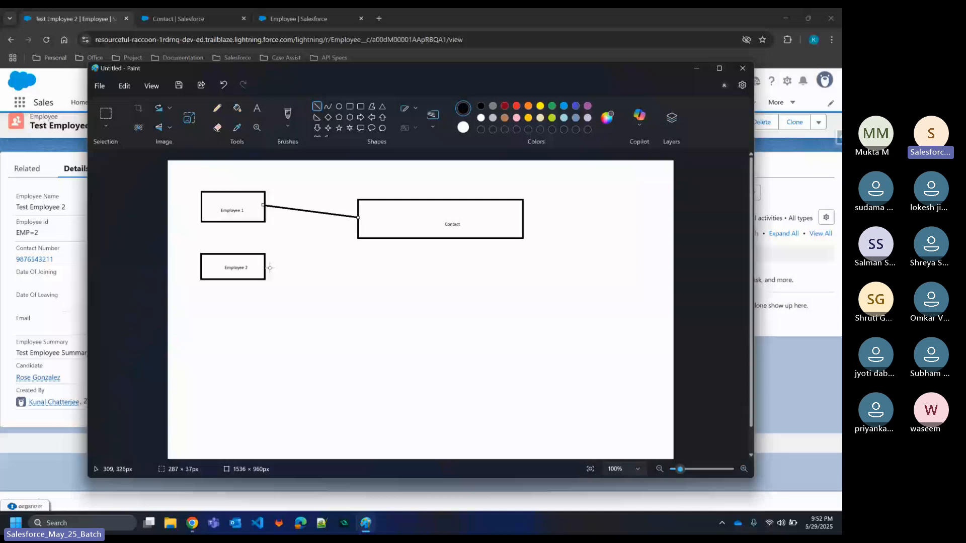
pyautogui.moveTo(266, 267); pyautogui.dragTo(357, 217)
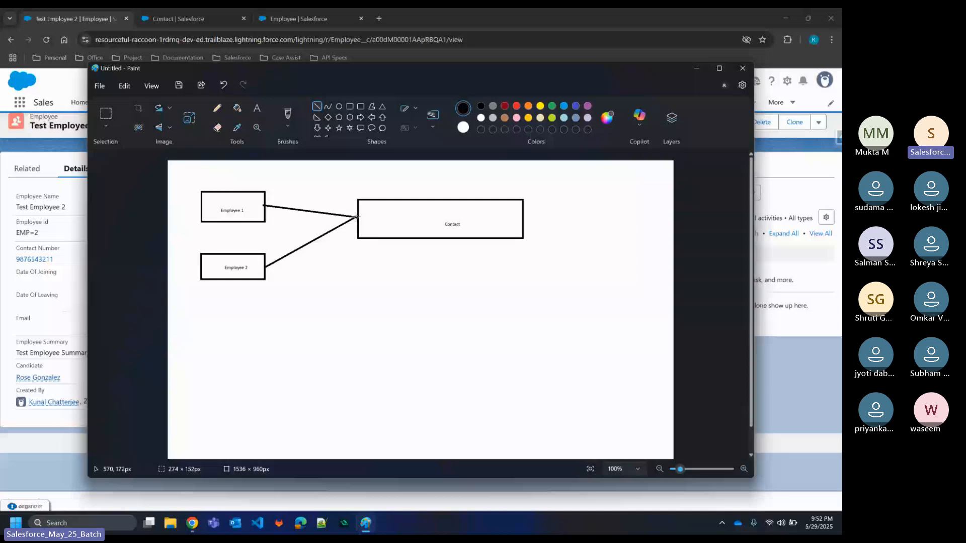
pyautogui.click(369, 350)
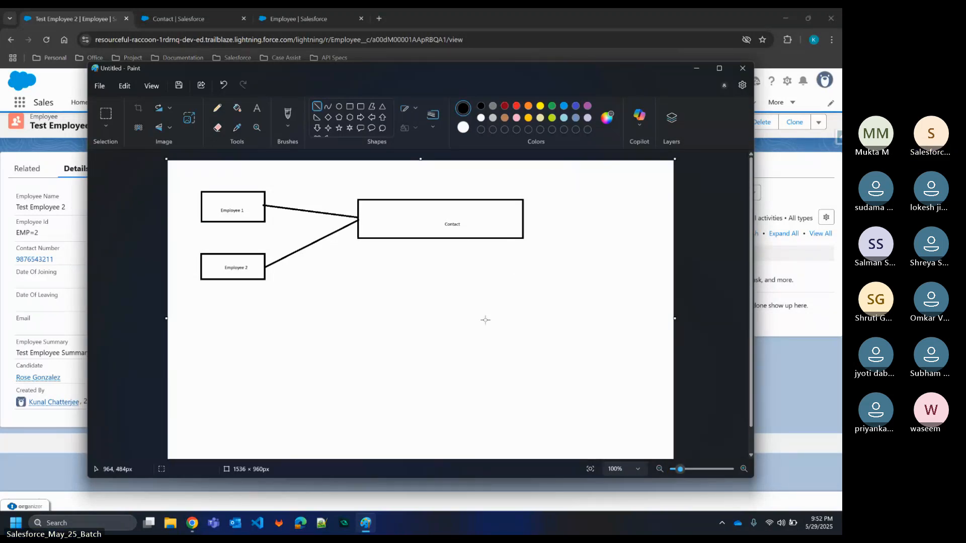
# - Switch back to Salesforce in Chrome and view the related lists of the Test Employee 2 record
pyautogui.click(85, 192)
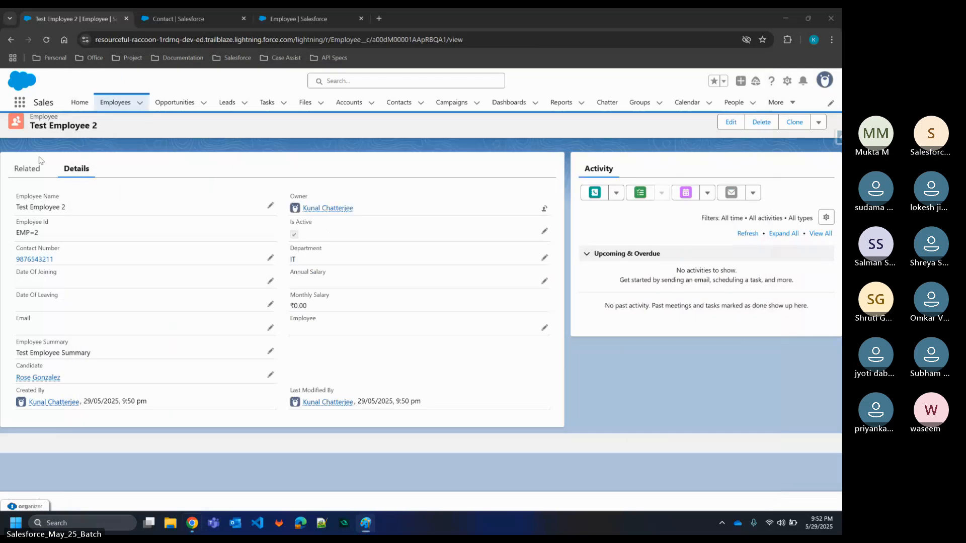
pyautogui.click(27, 169)
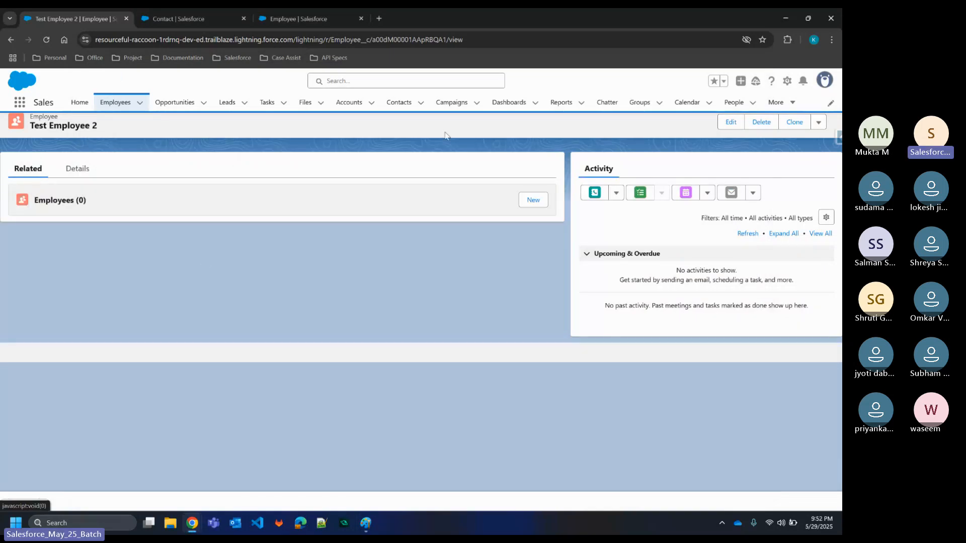
pyautogui.click(787, 81)
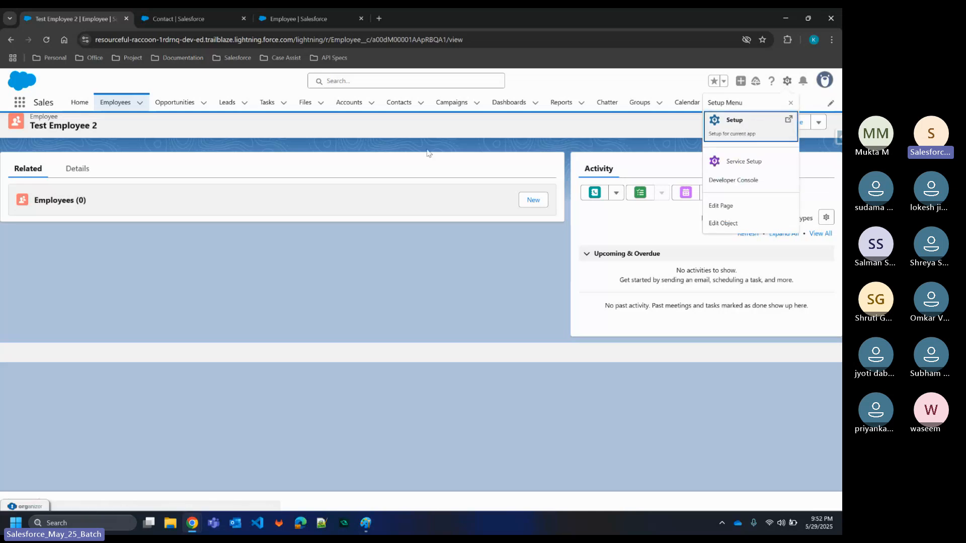
pyautogui.click(428, 154)
# - Open the Employee Layout page layout from Setup and examine the related lists available and placed on it
pyautogui.click(787, 82)
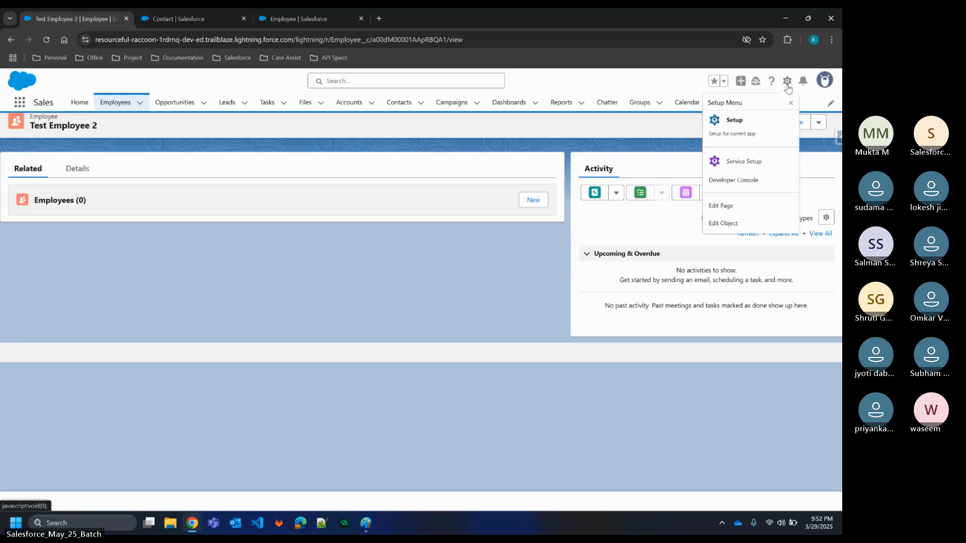
pyautogui.click(733, 121)
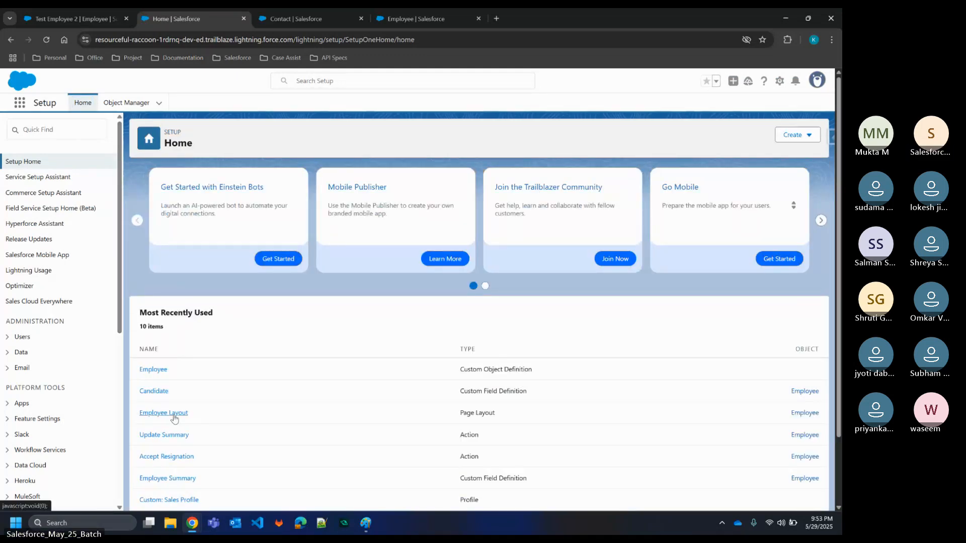
pyautogui.click(173, 414)
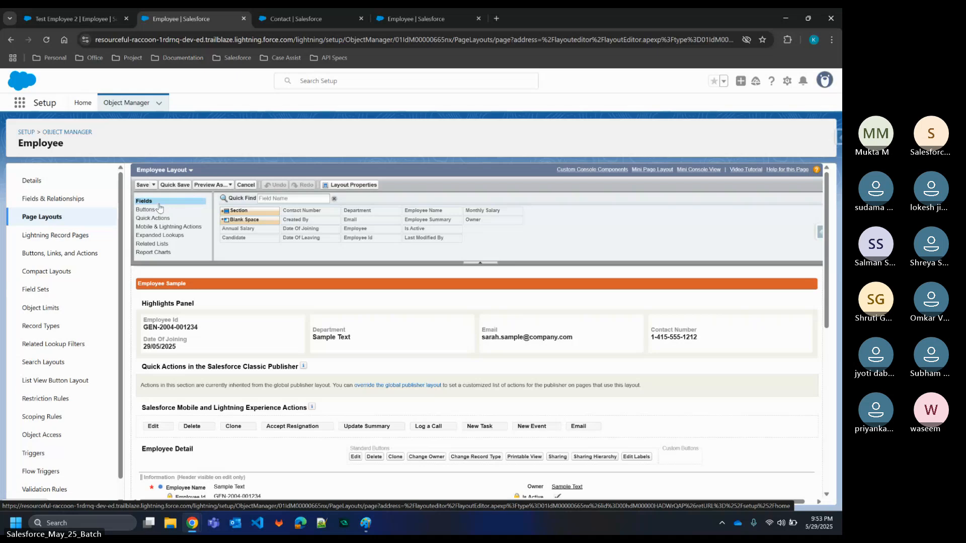
pyautogui.click(152, 244)
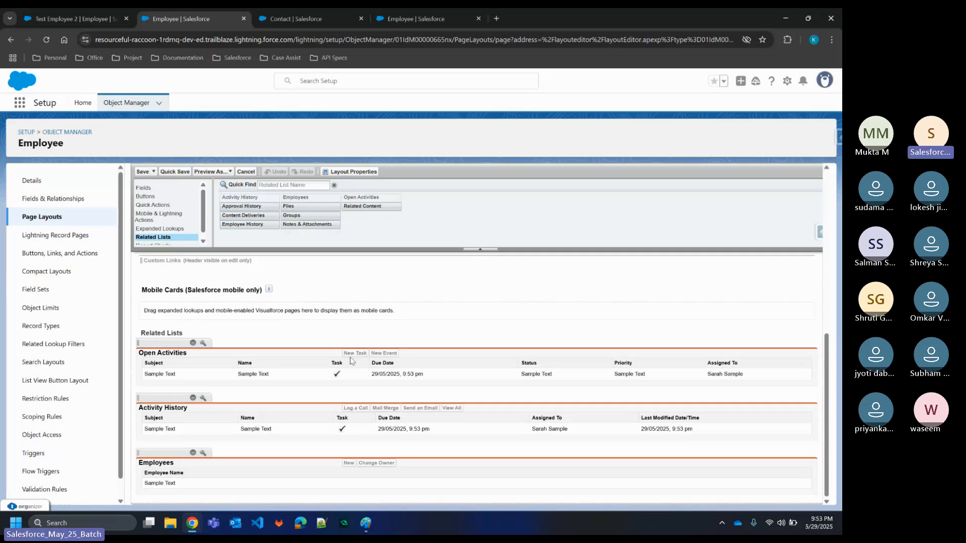
pyautogui.scroll(1, 360, 324)
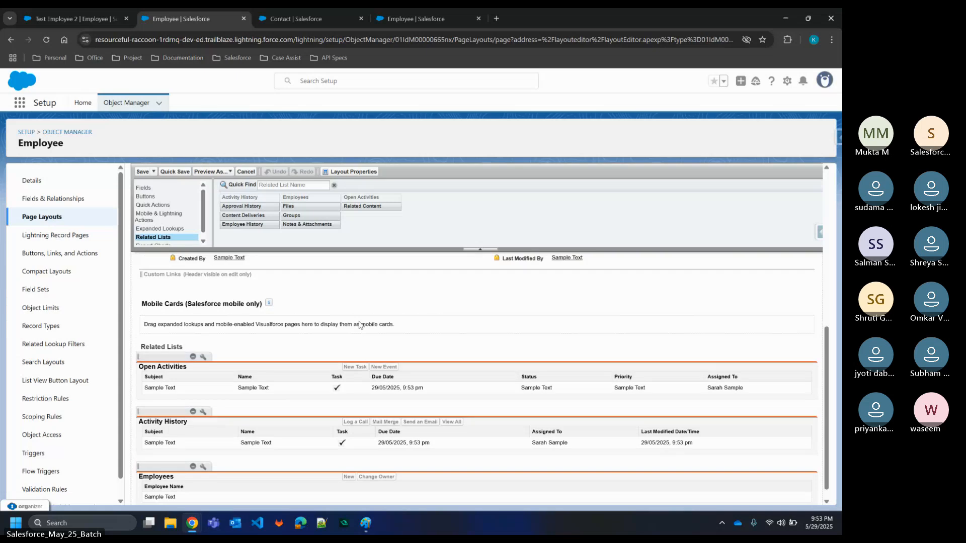
pyautogui.scroll(5, 360, 324)
pyautogui.scroll(2, 360, 323)
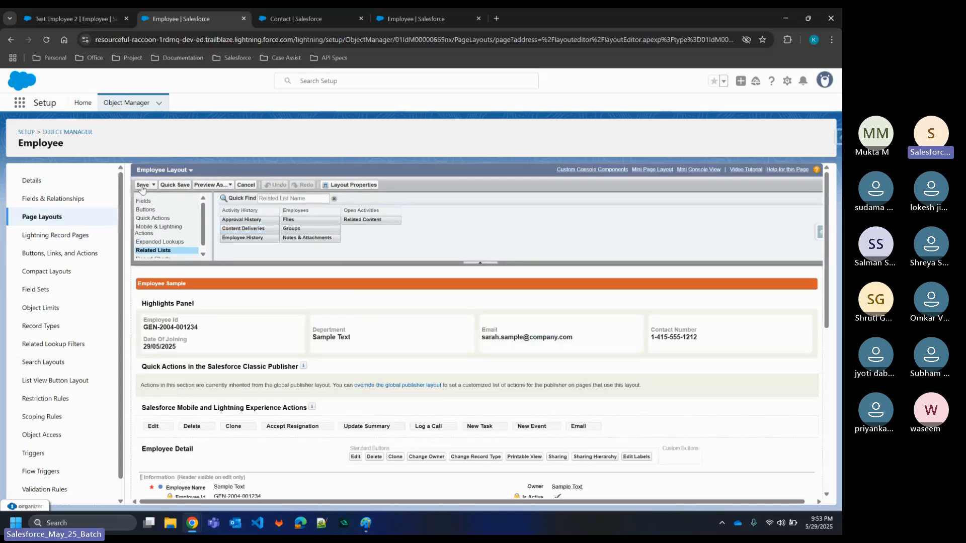
# - Return to the Test Employee 2 details and open the linked candidate's record from the Contacts list
pyautogui.click(67, 18)
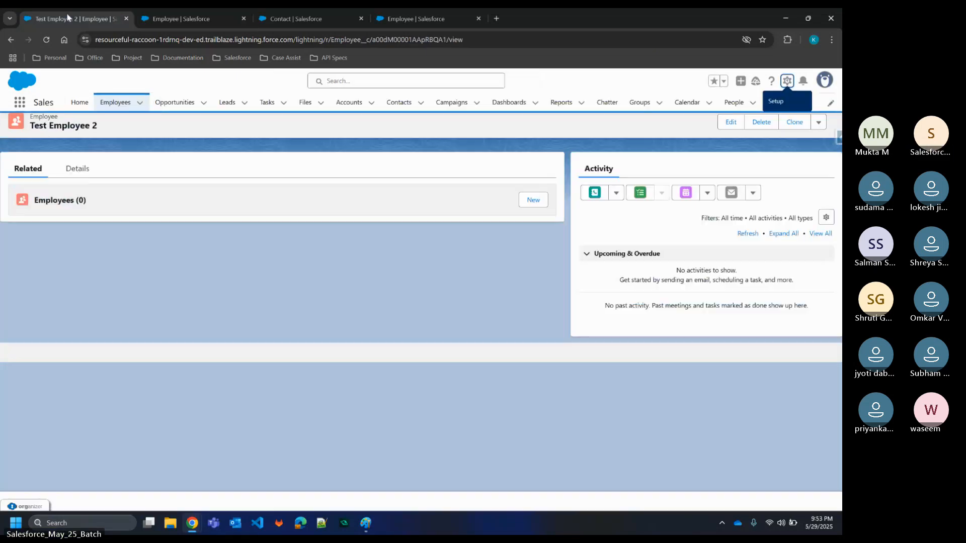
pyautogui.click(76, 170)
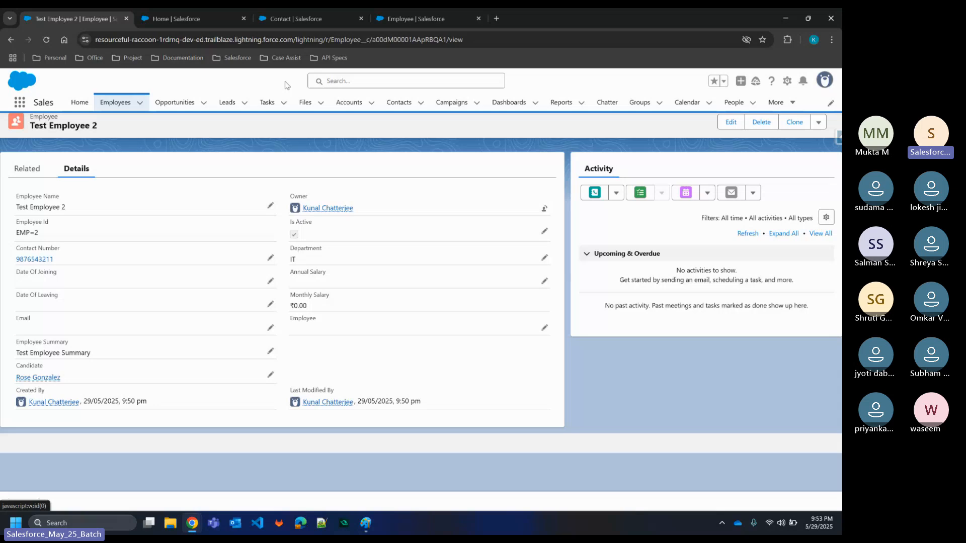
pyautogui.click(405, 105)
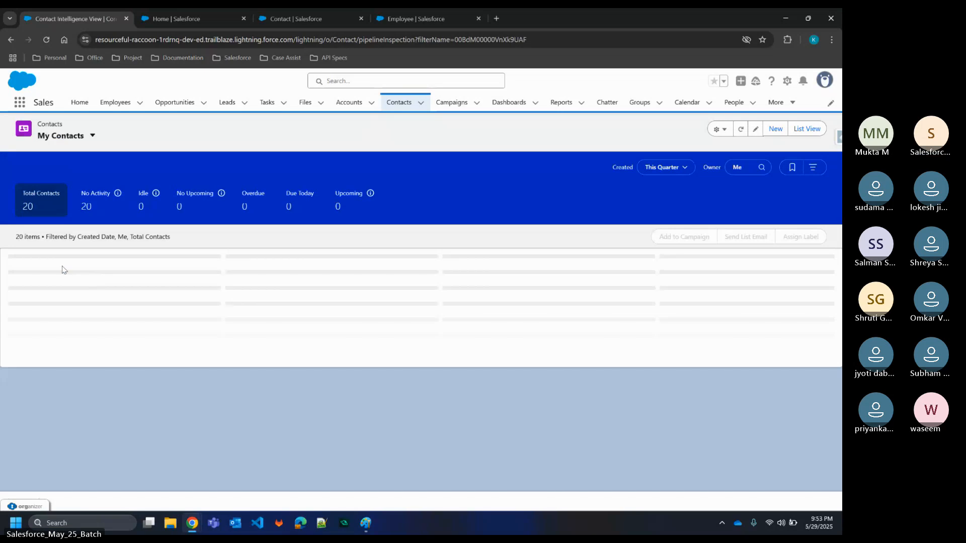
pyautogui.click(61, 276)
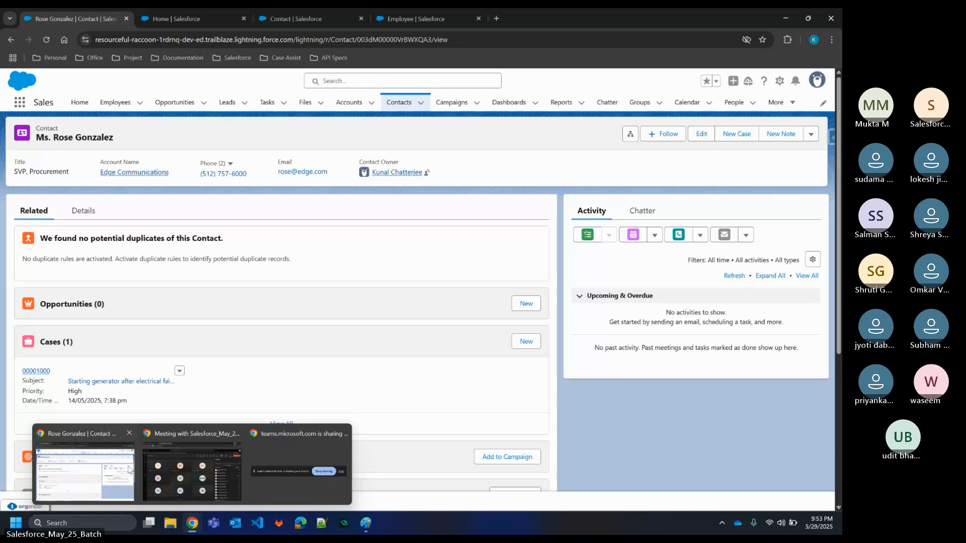
# - Review the employee-to-contact diagram in Paint, and return to Chrome to view the contact's Employees related list
pyautogui.click(366, 522)
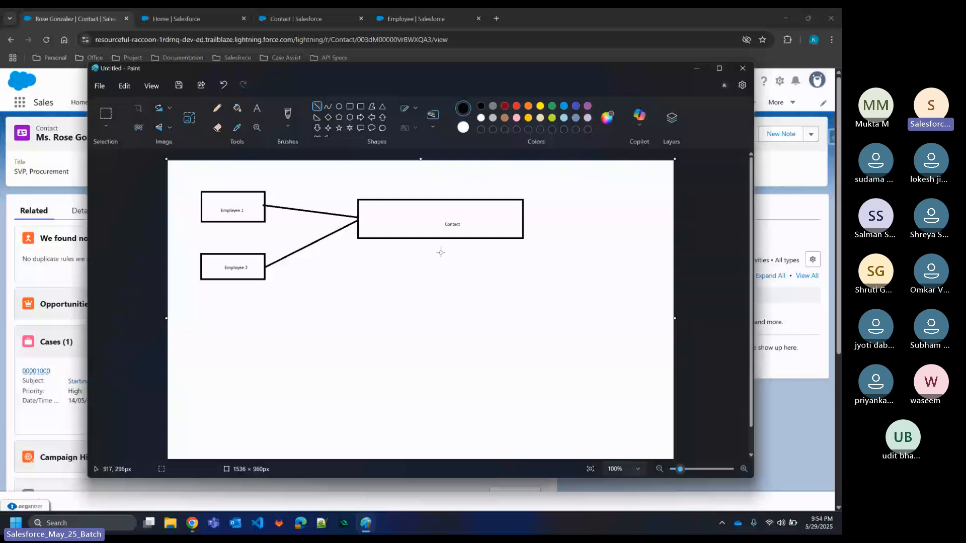
pyautogui.click(44, 190)
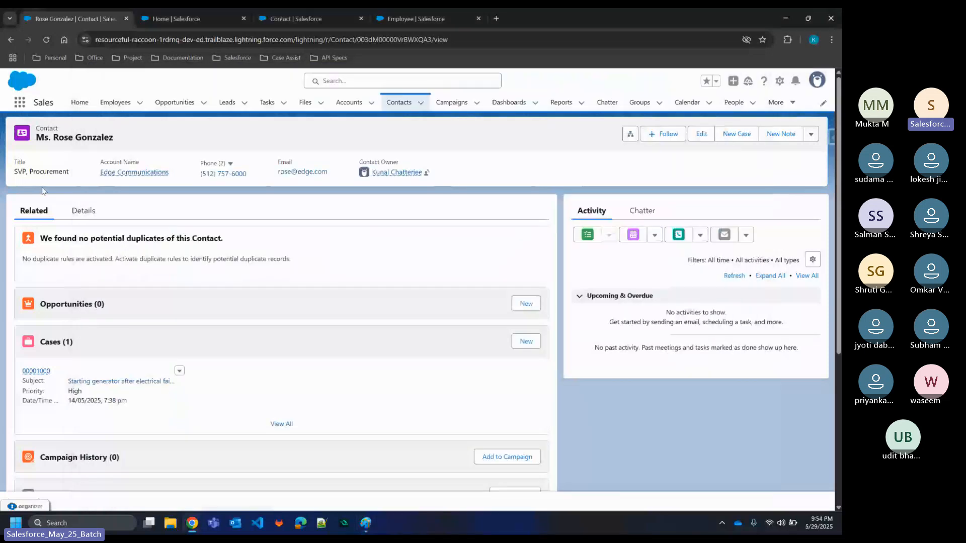
pyautogui.scroll(-4, 113, 309)
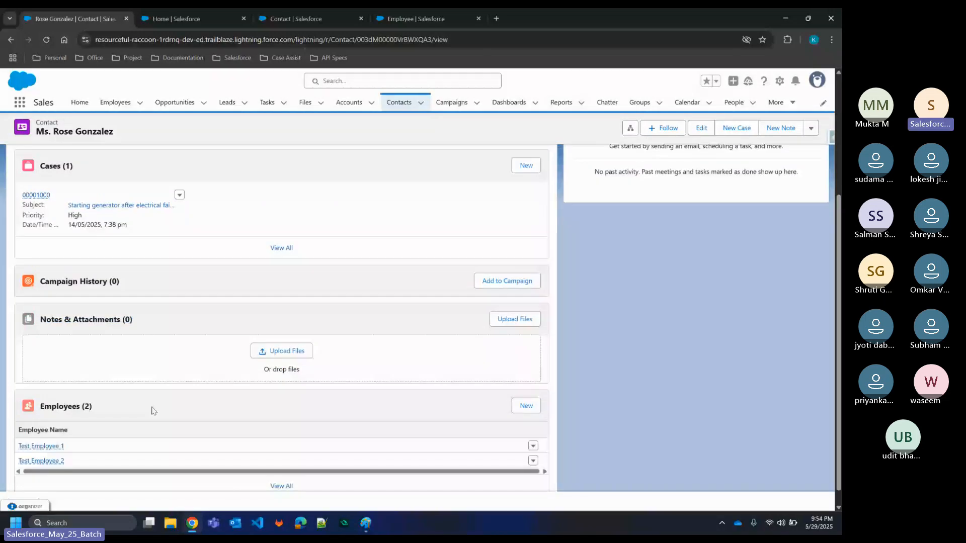
pyautogui.scroll(4, 37, 227)
# - Check the contact's details and examine the employee records in its Employees related list, previewing Test Employee 2
pyautogui.click(83, 210)
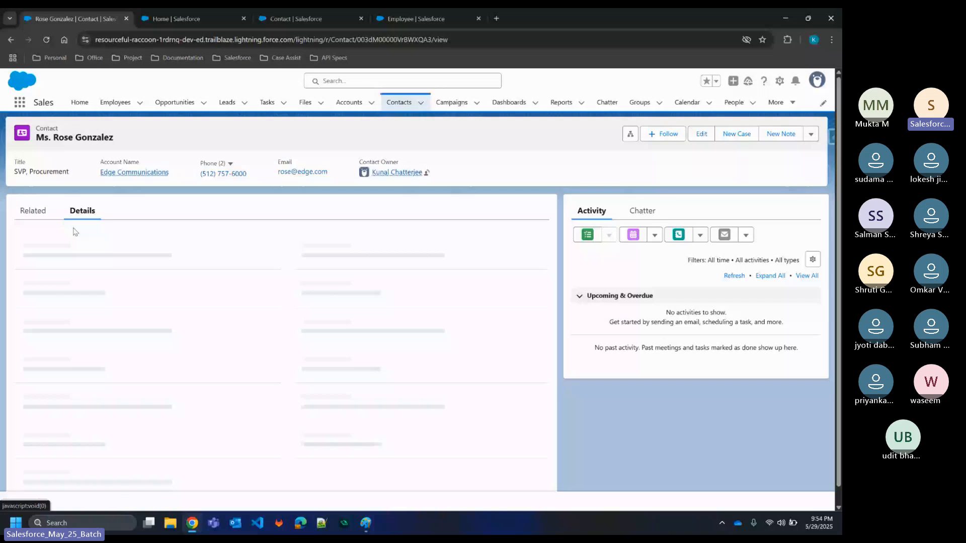
pyautogui.click(34, 210)
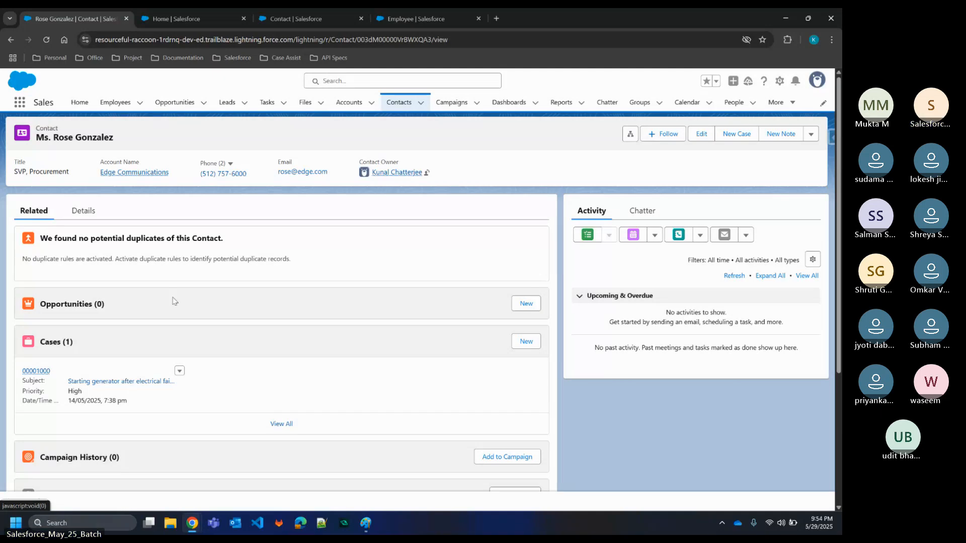
pyautogui.scroll(-4, 184, 285)
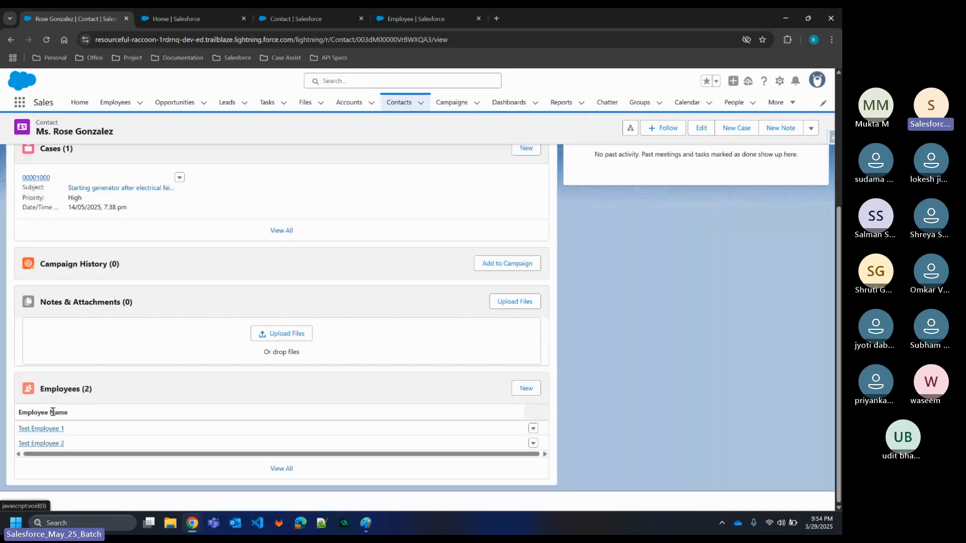
pyautogui.moveTo(44, 431)
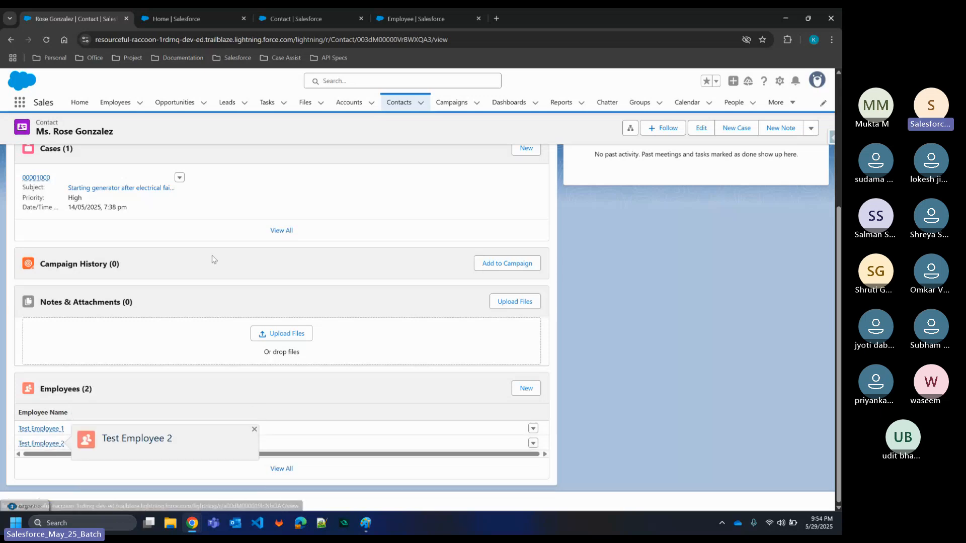
pyautogui.scroll(4, 214, 259)
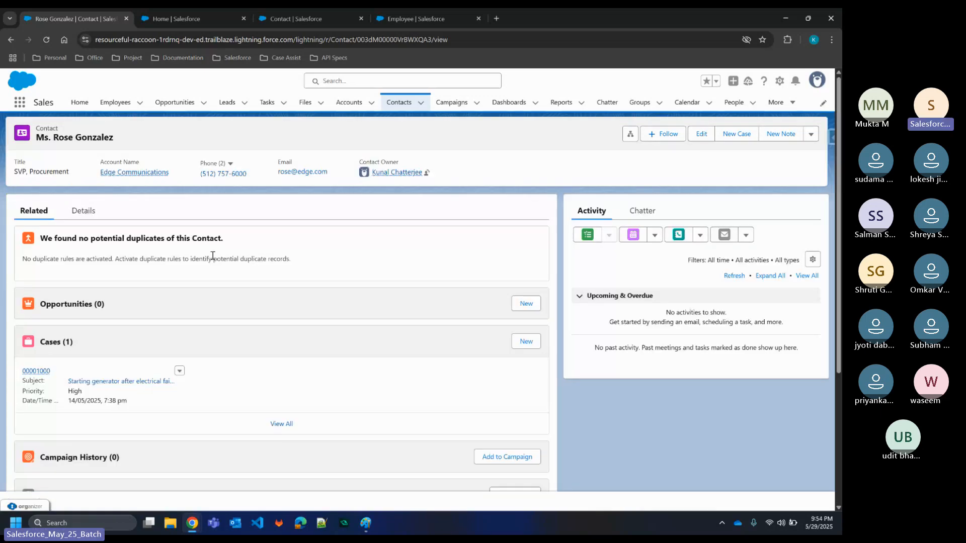
pyautogui.scroll(-4, 213, 257)
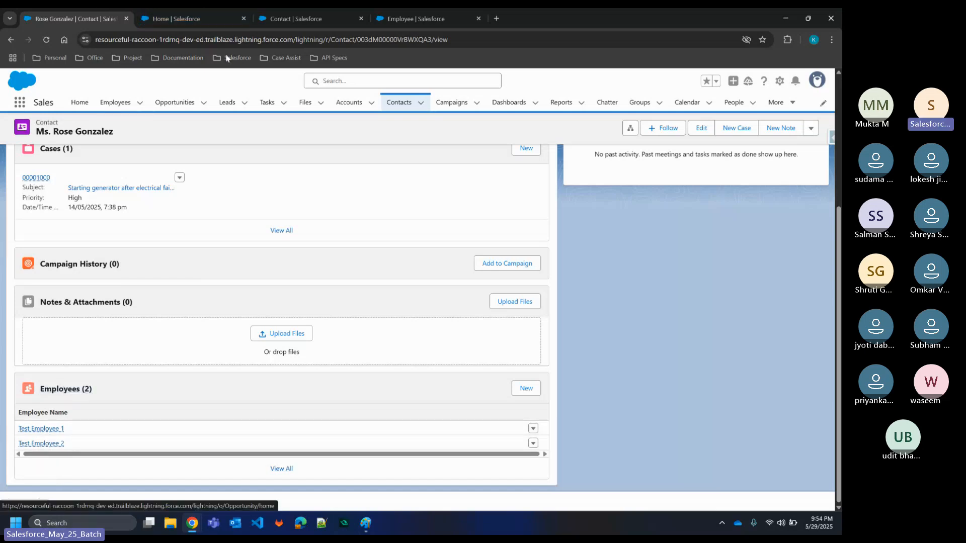
# - Open Test Employee 1 from the contact's Employees list and inspect its related lists and Candidate lookup field
pyautogui.click(50, 428)
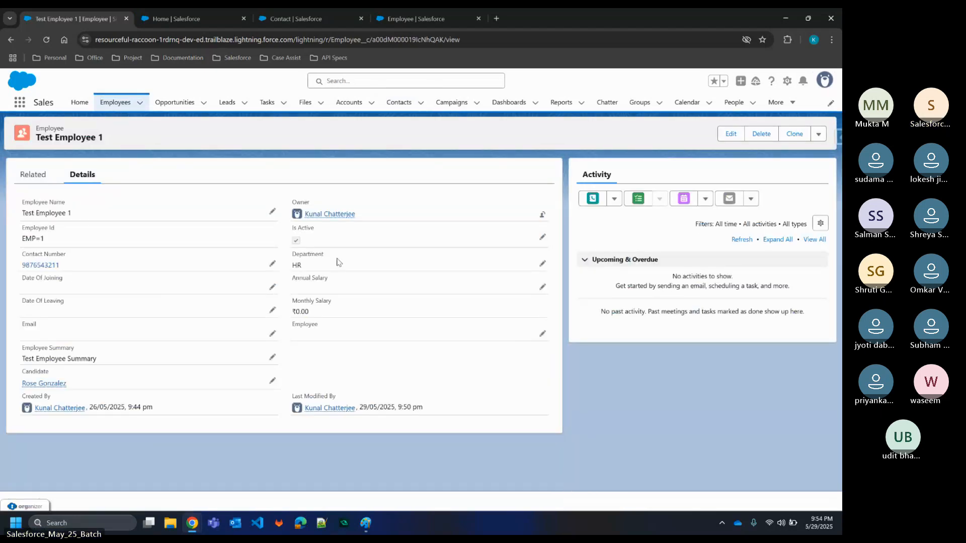
pyautogui.click(51, 170)
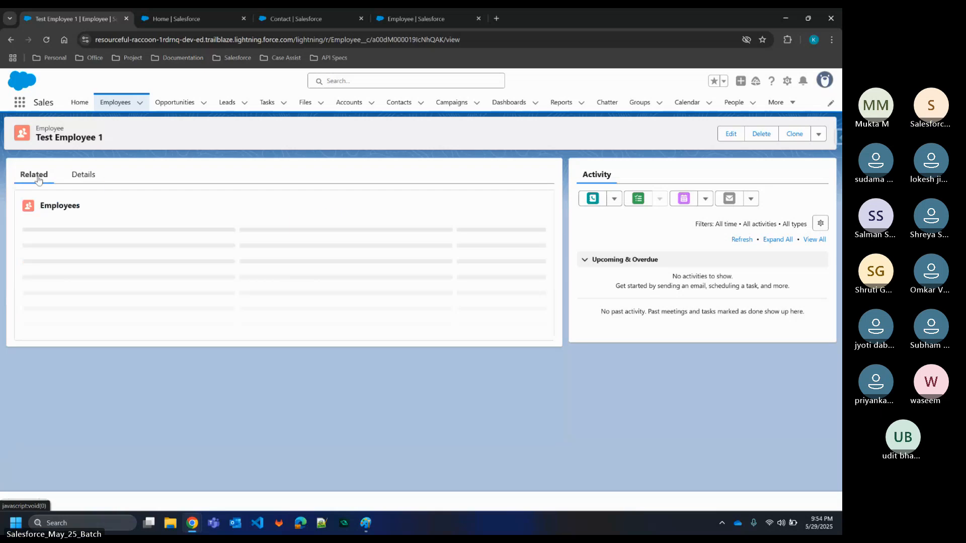
pyautogui.click(78, 175)
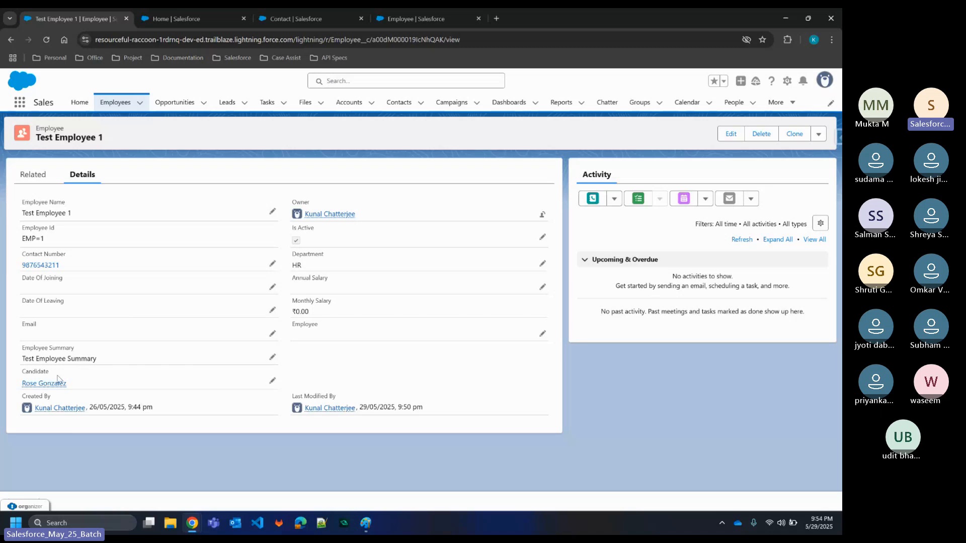
pyautogui.moveTo(51, 387)
pyautogui.moveTo(48, 387)
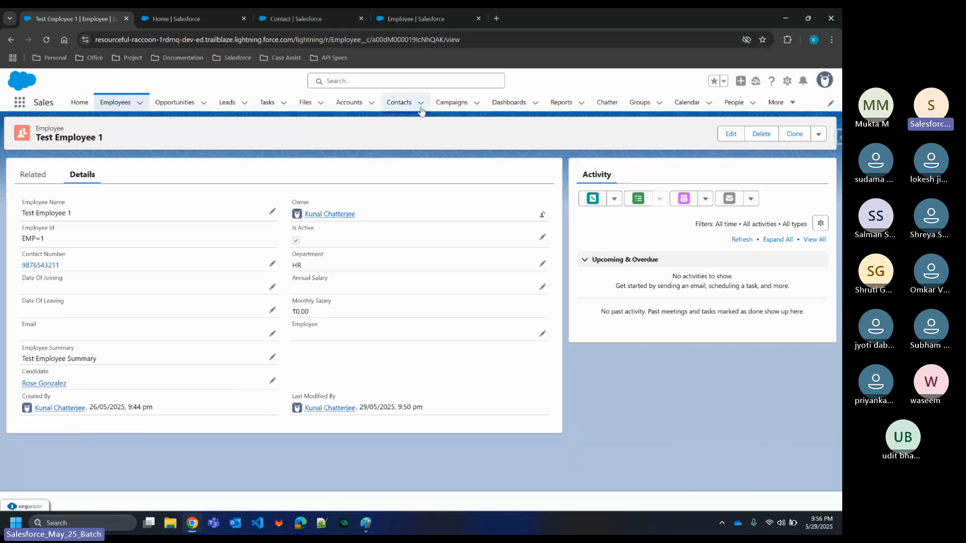
# - Reopen the candidate's record from the Contacts list and view its Employees related list
pyautogui.click(399, 102)
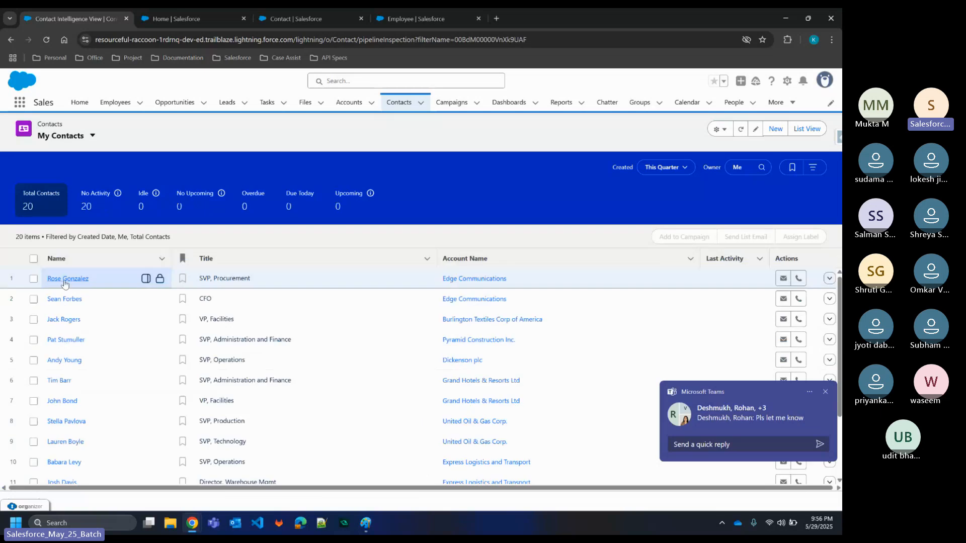
pyautogui.click(64, 279)
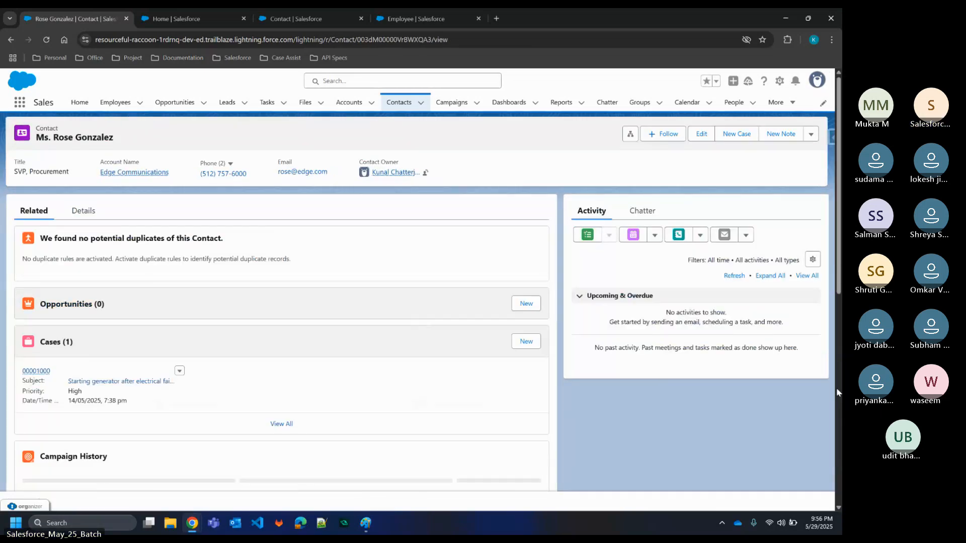
pyautogui.scroll(-1, 380, 376)
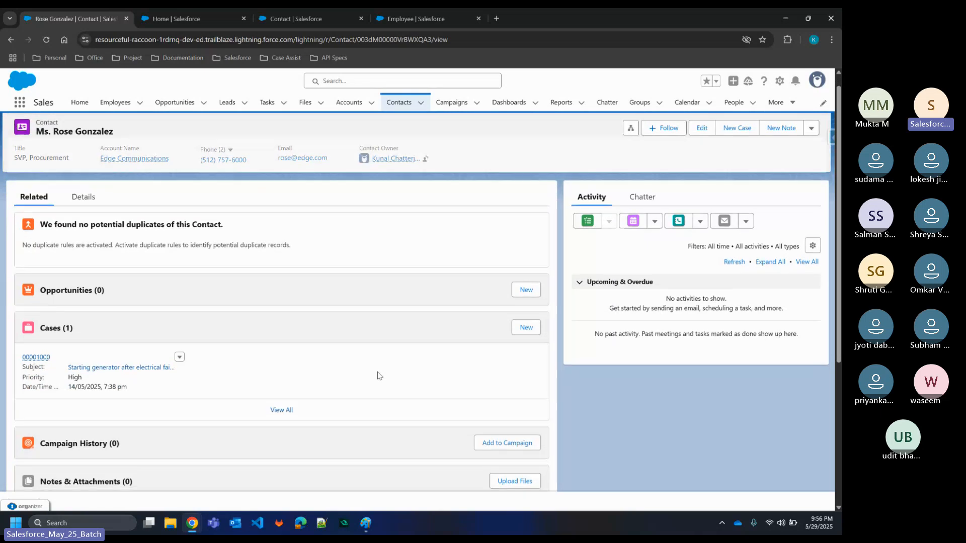
pyautogui.scroll(-5, 378, 376)
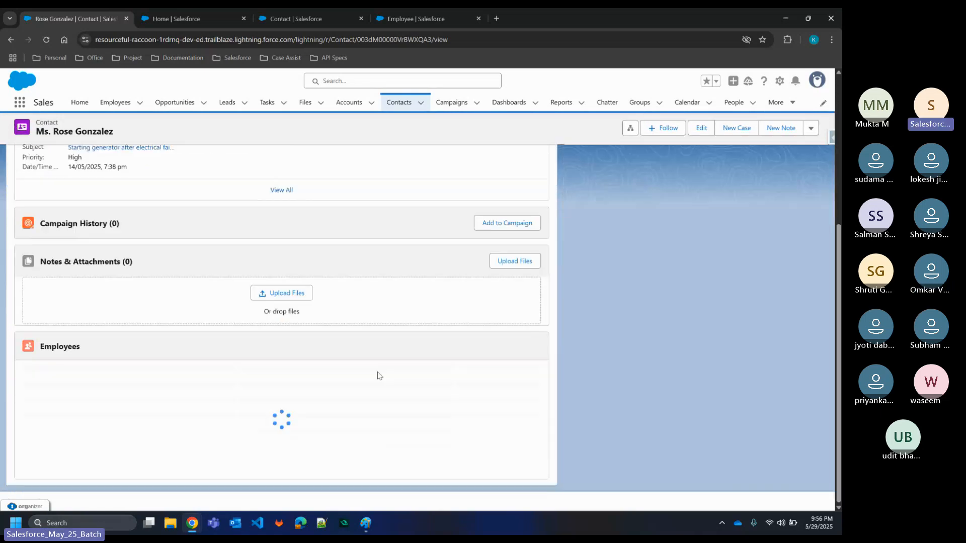
pyautogui.scroll(1, 179, 369)
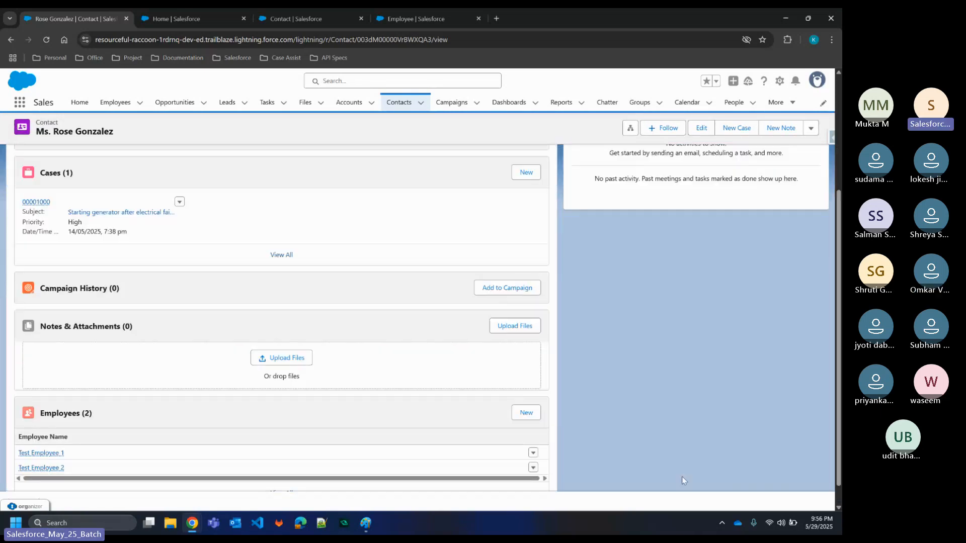
# - Quit Microsoft Teams running in the background and return to the contact record
pyautogui.click(717, 521)
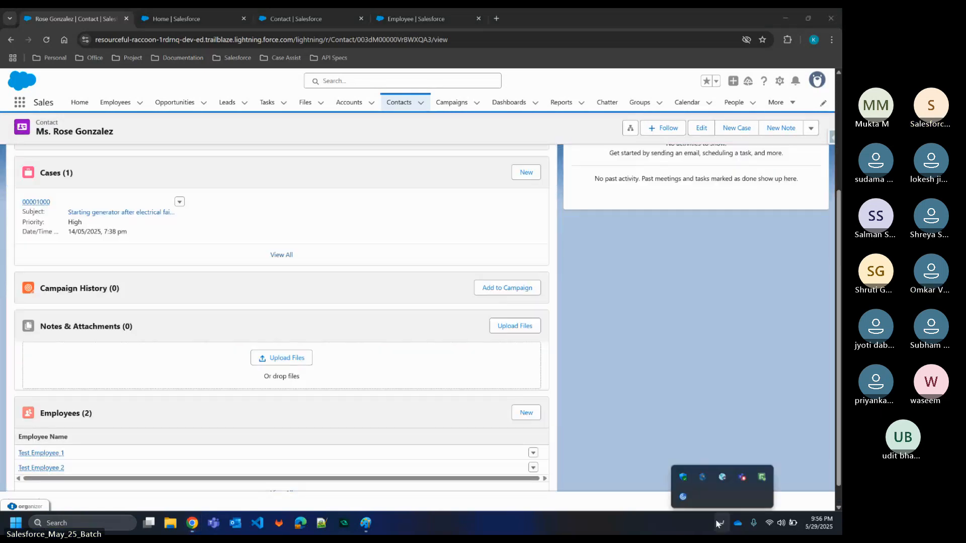
pyautogui.rightClick(746, 476)
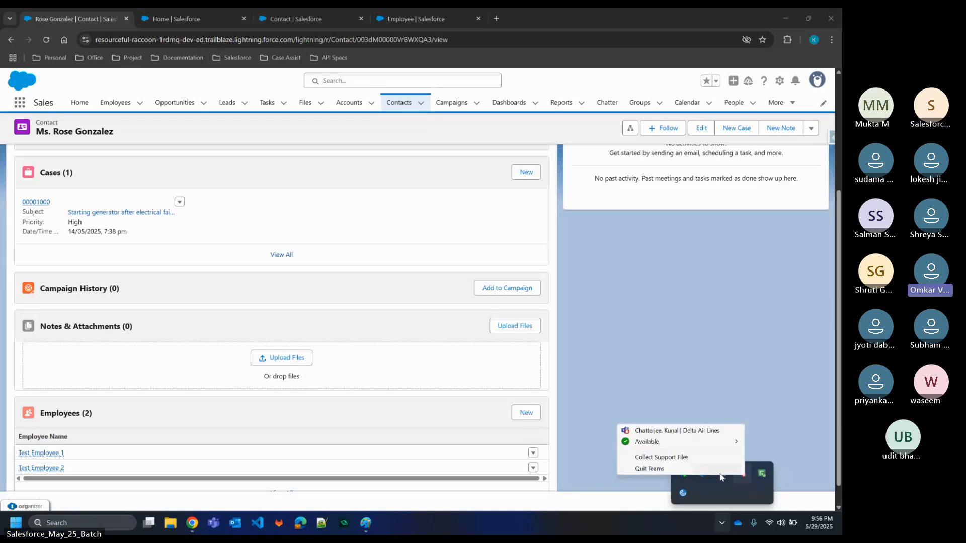
pyautogui.click(674, 469)
pyautogui.click(637, 345)
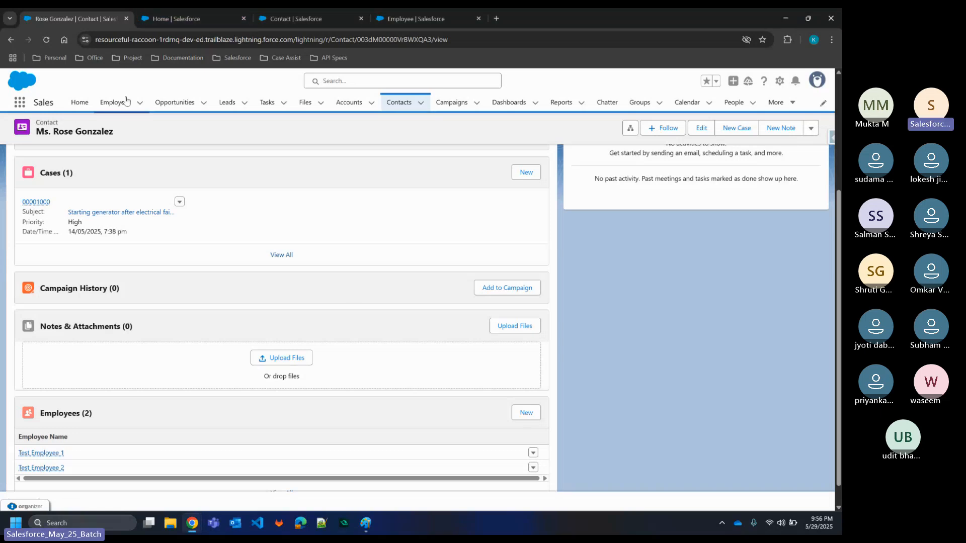
# - Open the Test Employee 1 record from the contact's Employees related list
pyautogui.click(58, 453)
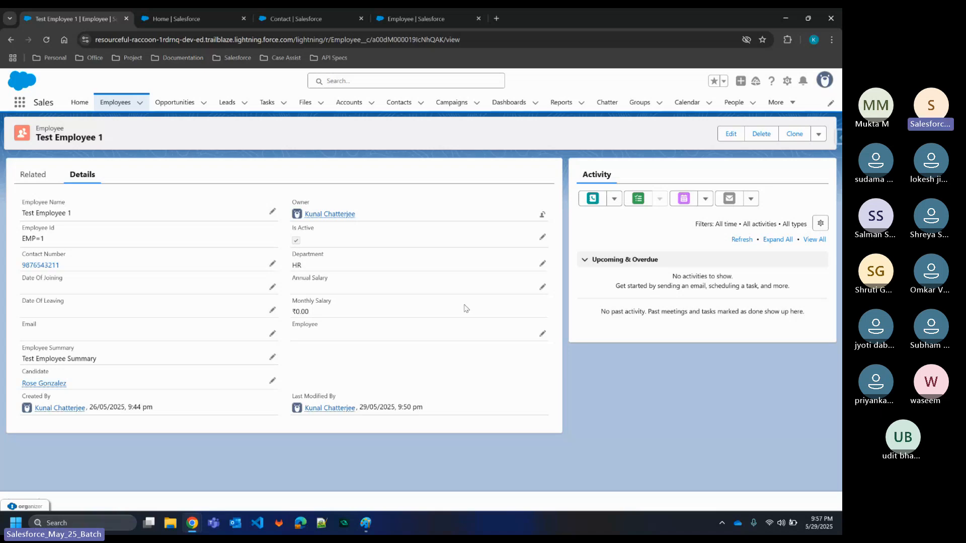
# - Open the Employee object's Fields & Relationships list in Setup
pyautogui.click(200, 16)
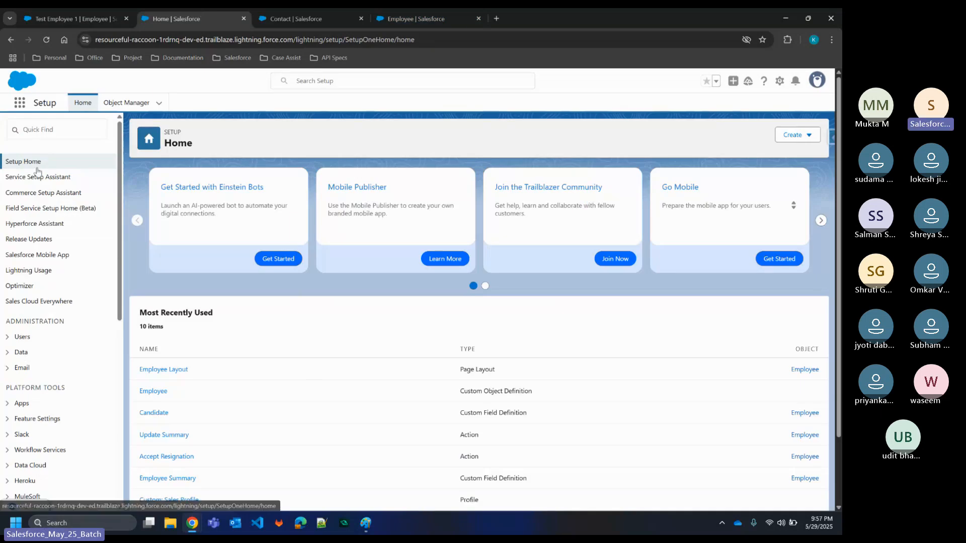
pyautogui.click(160, 393)
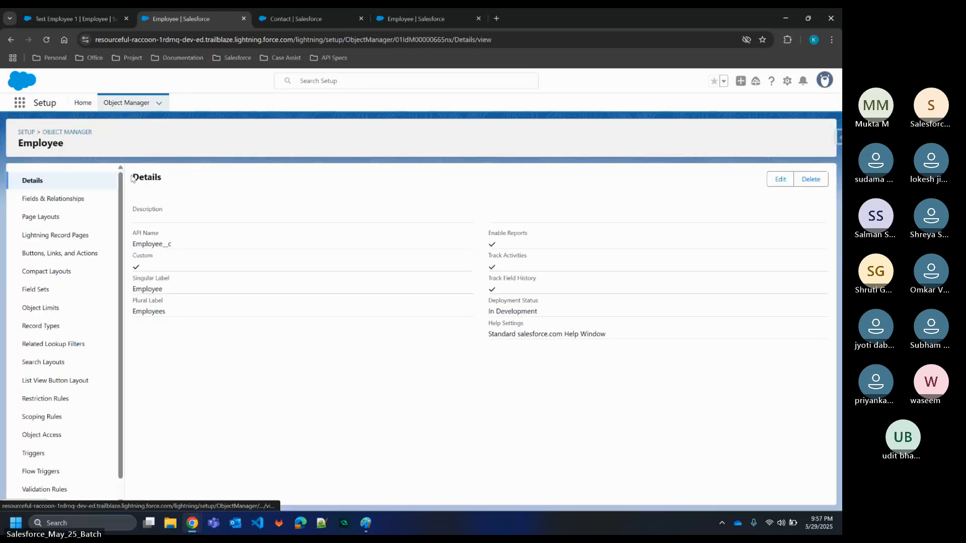
pyautogui.click(97, 199)
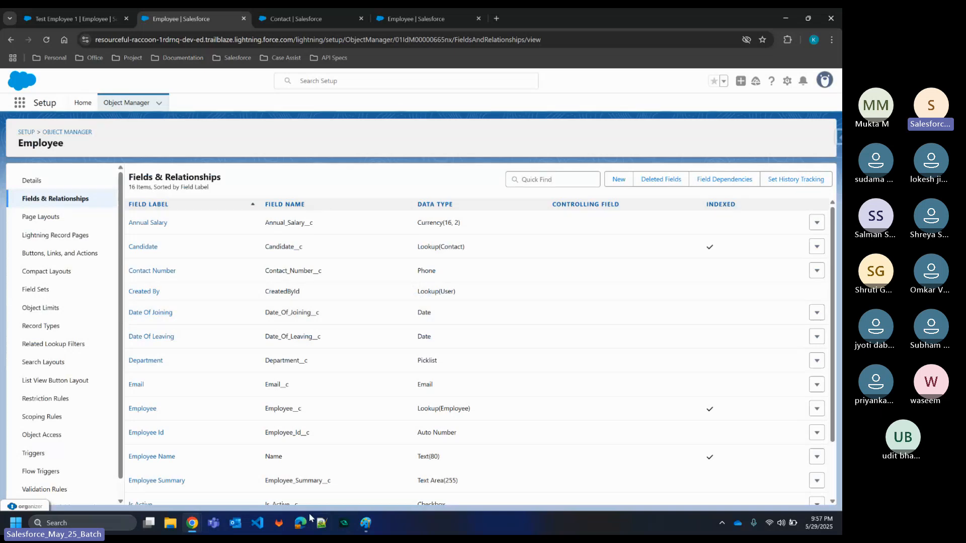
# - Switch to the Paint diagram and add the text "1:N" beside the Contact box
pyautogui.click(364, 524)
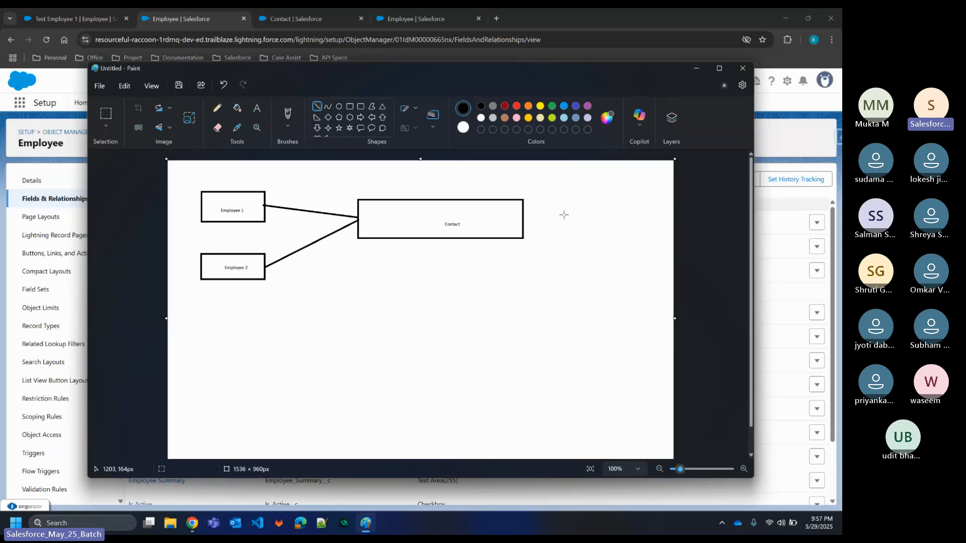
pyautogui.click(257, 108)
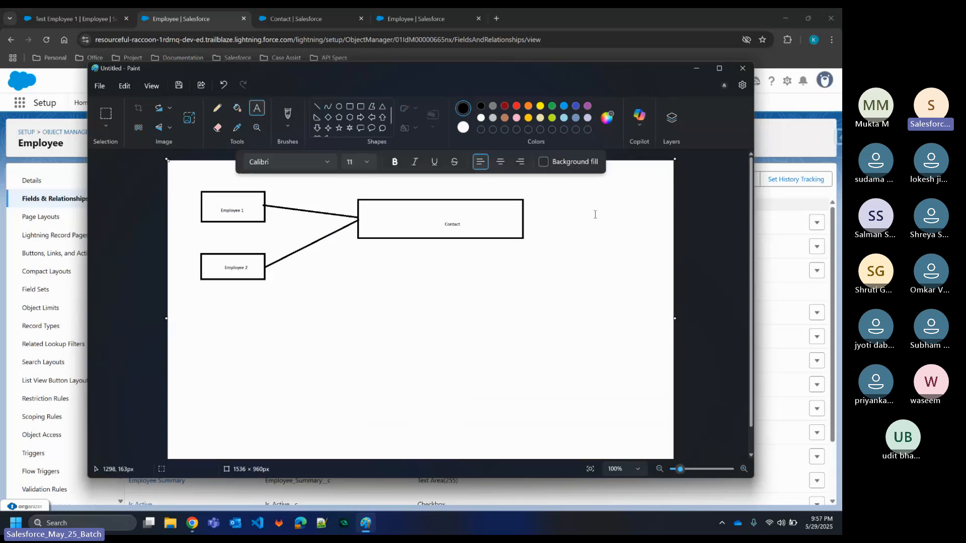
pyautogui.click(564, 210)
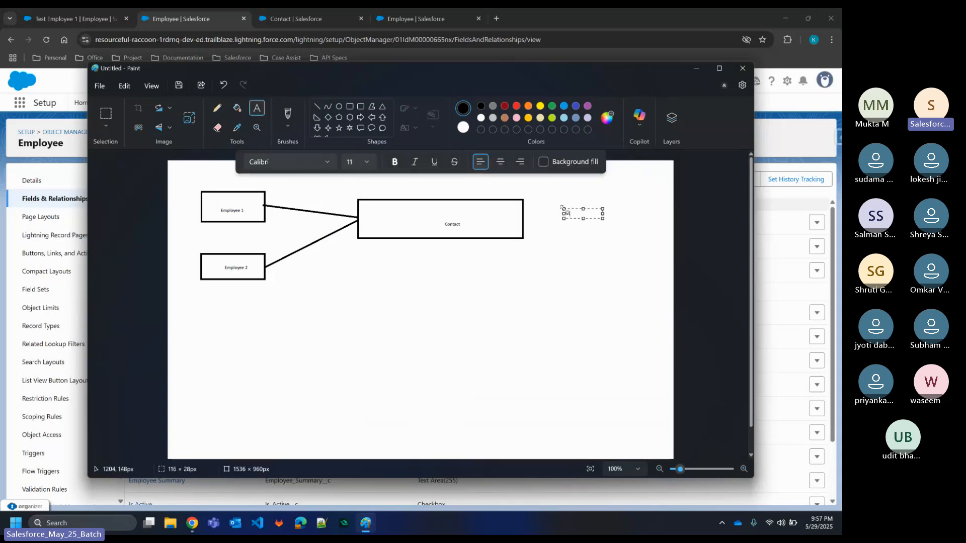
pyautogui.write('1:N')
pyautogui.click(572, 262)
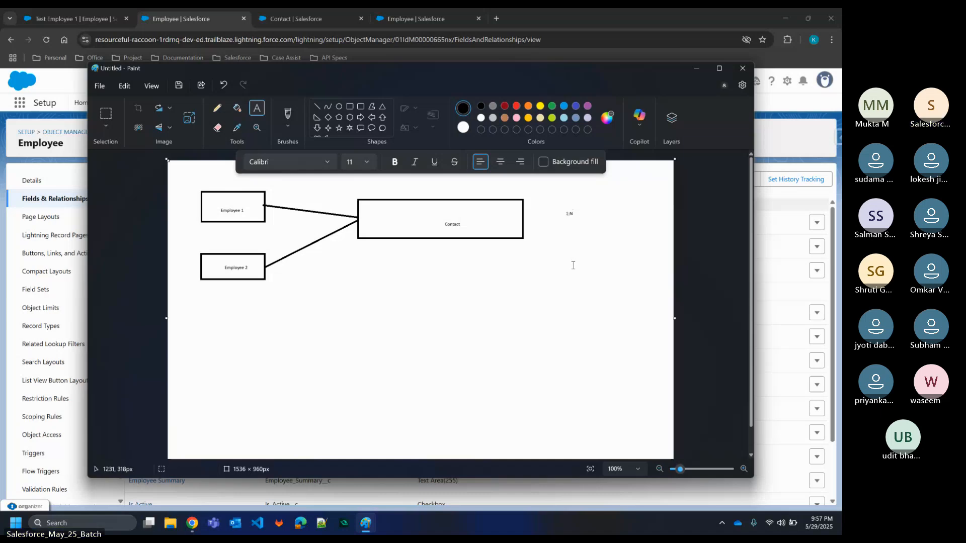
pyautogui.click(567, 213)
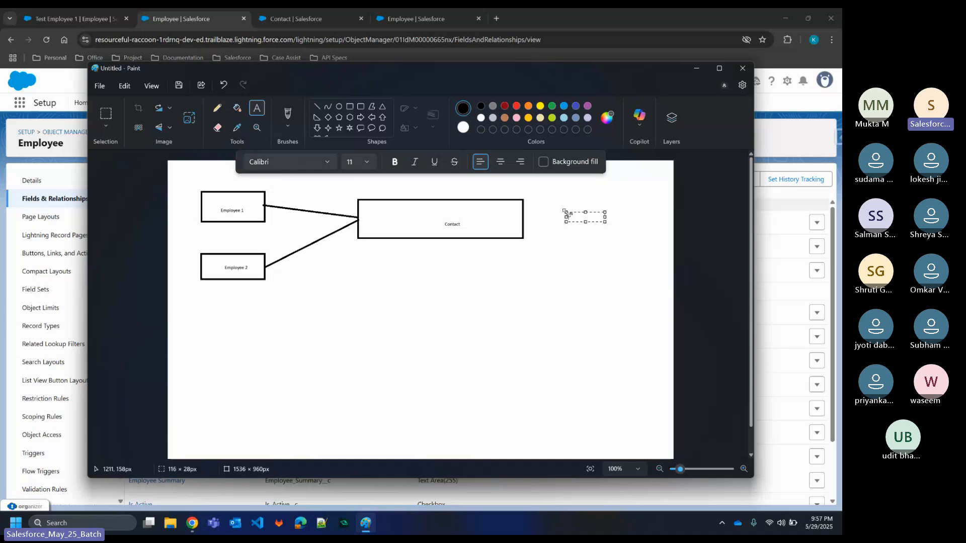
pyautogui.click(598, 267)
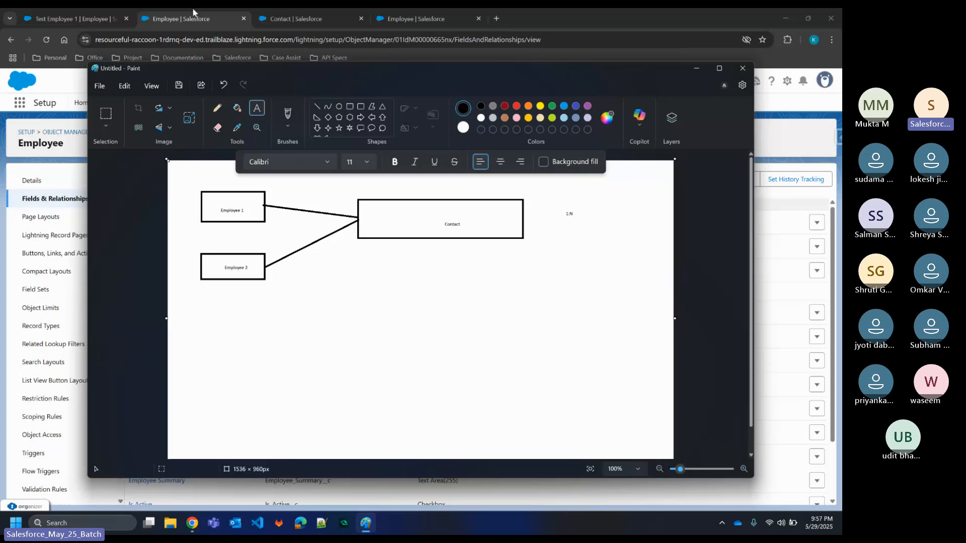
# - Return to Salesforce Setup and start a new Employee custom field with the Master-Detail Relationship data type
pyautogui.click(181, 50)
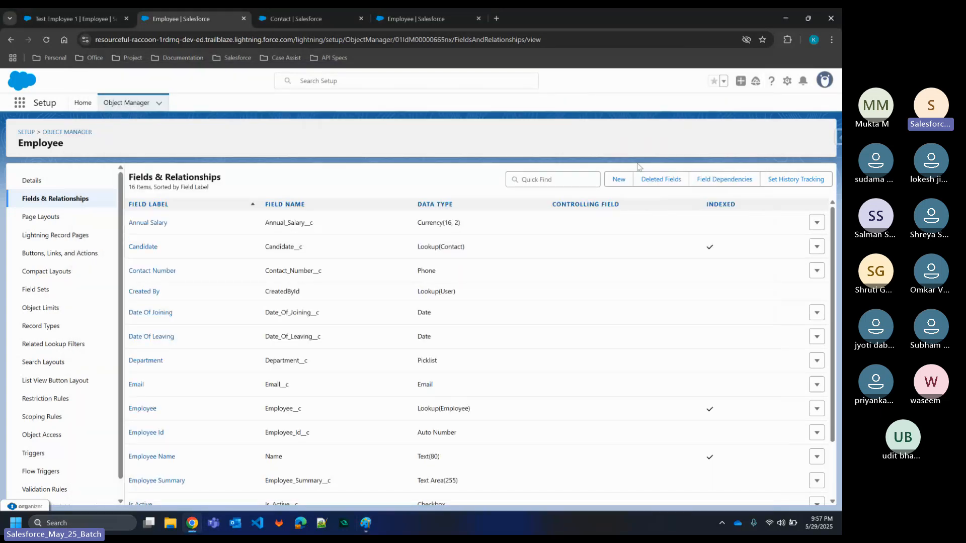
pyautogui.click(618, 181)
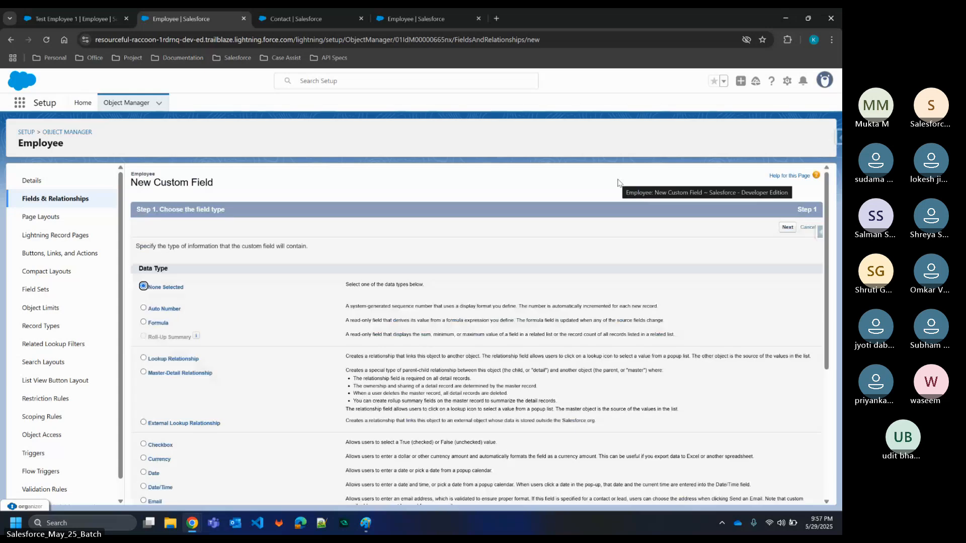
pyautogui.scroll(-2, 231, 306)
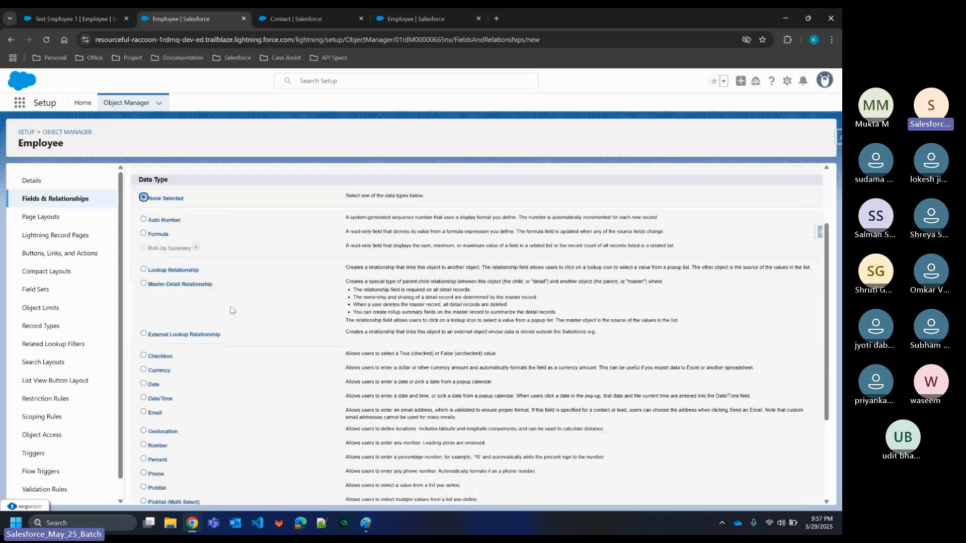
pyautogui.click(144, 284)
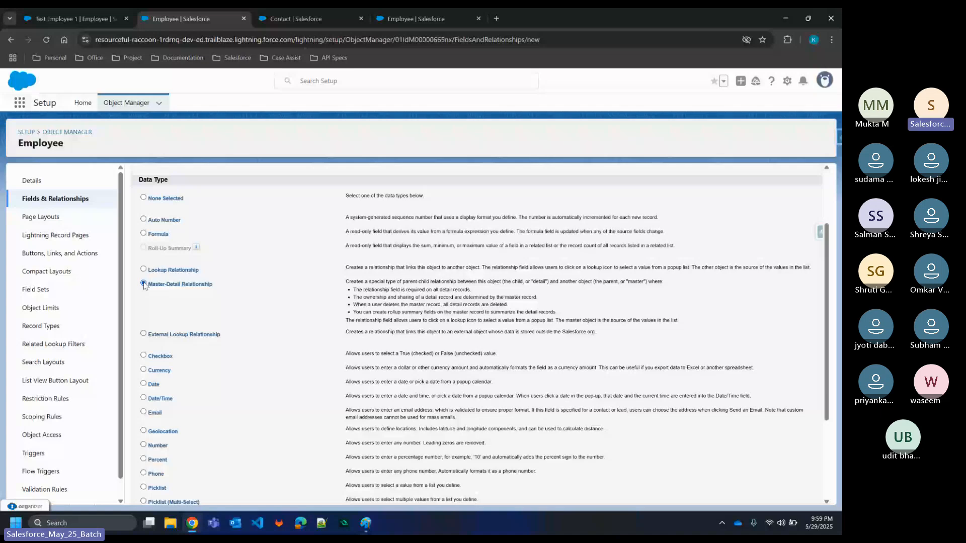
# - Duplicate the Test Employee 1 browser tab, open the linked Candidate contact in the copy and view its Employees related list
pyautogui.click(75, 11)
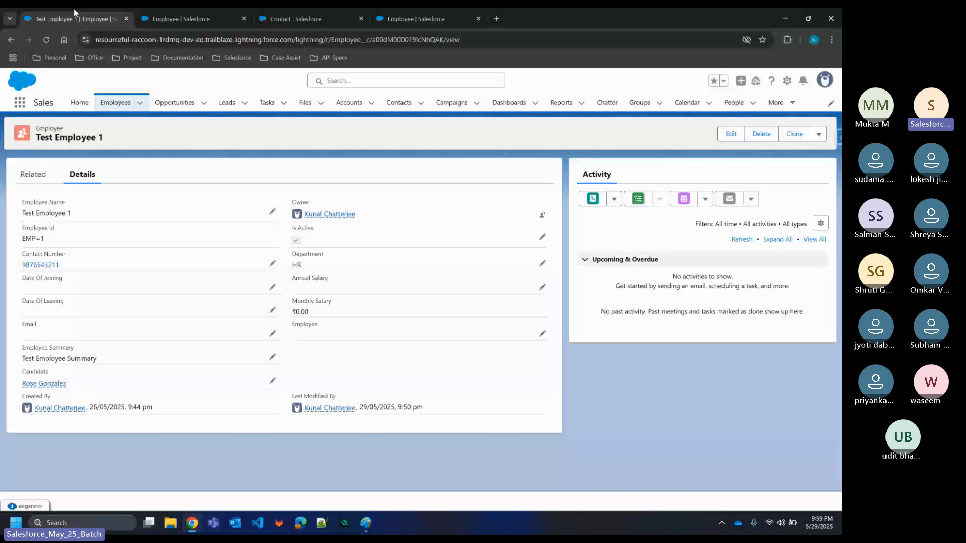
pyautogui.rightClick(75, 14)
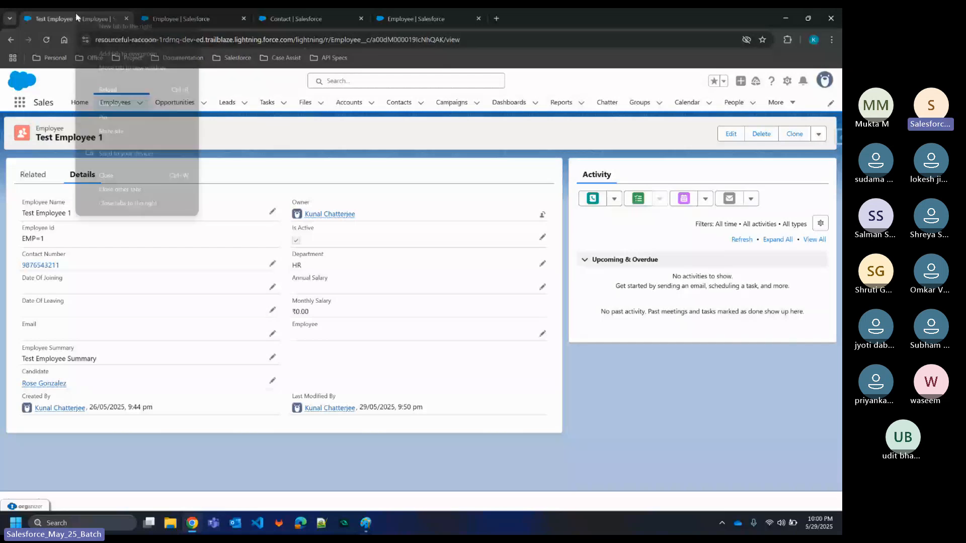
pyautogui.click(119, 102)
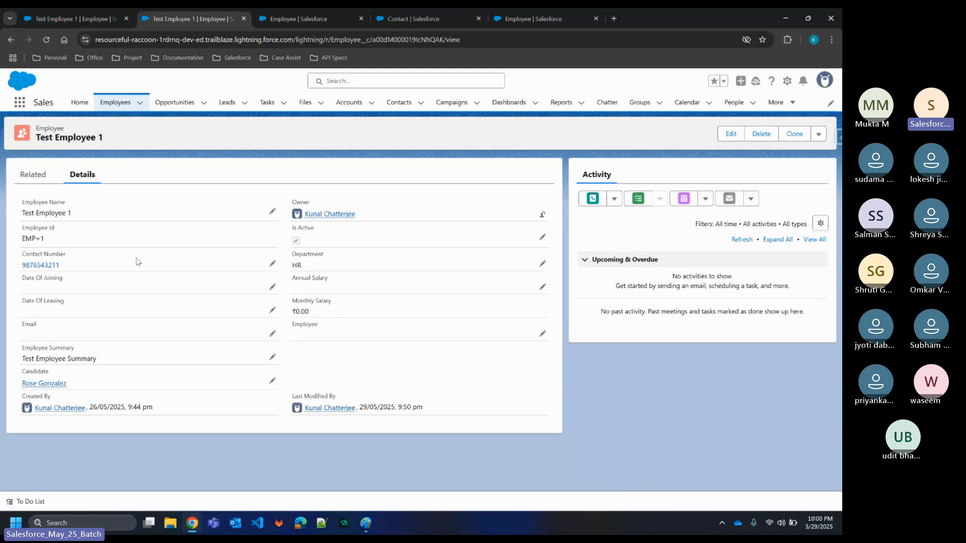
pyautogui.click(56, 385)
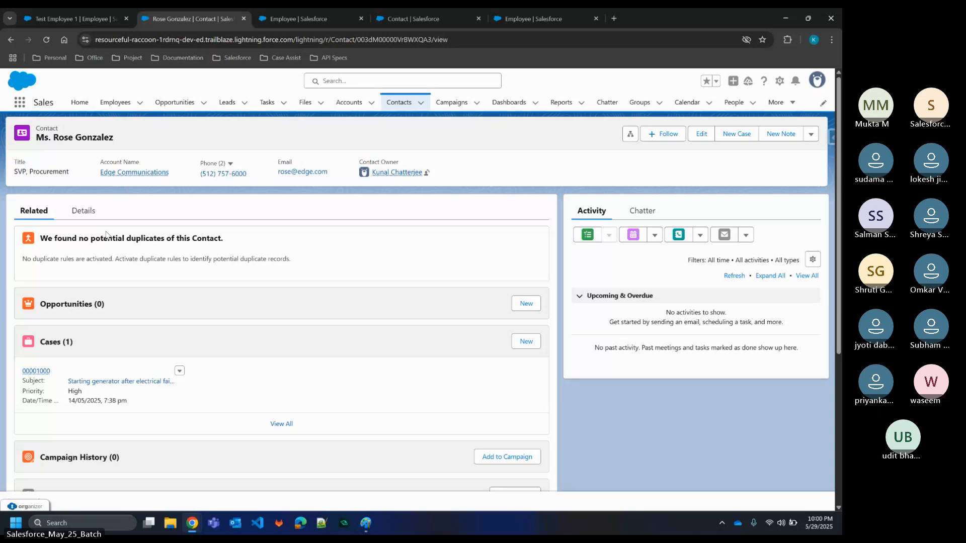
pyautogui.scroll(-4, 197, 432)
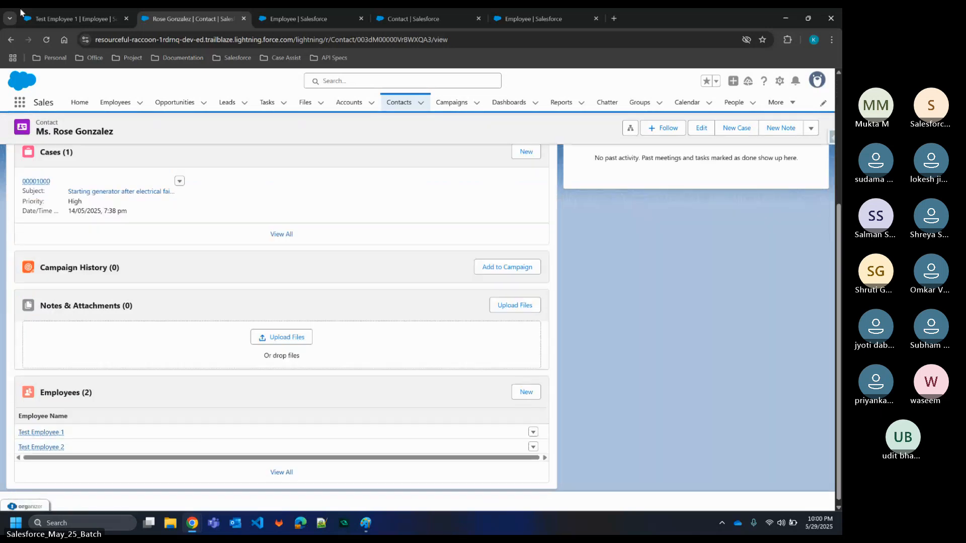
# - Check the Test Employee 1 record against the contact's details and the entries in its Employees related list
pyautogui.click(58, 16)
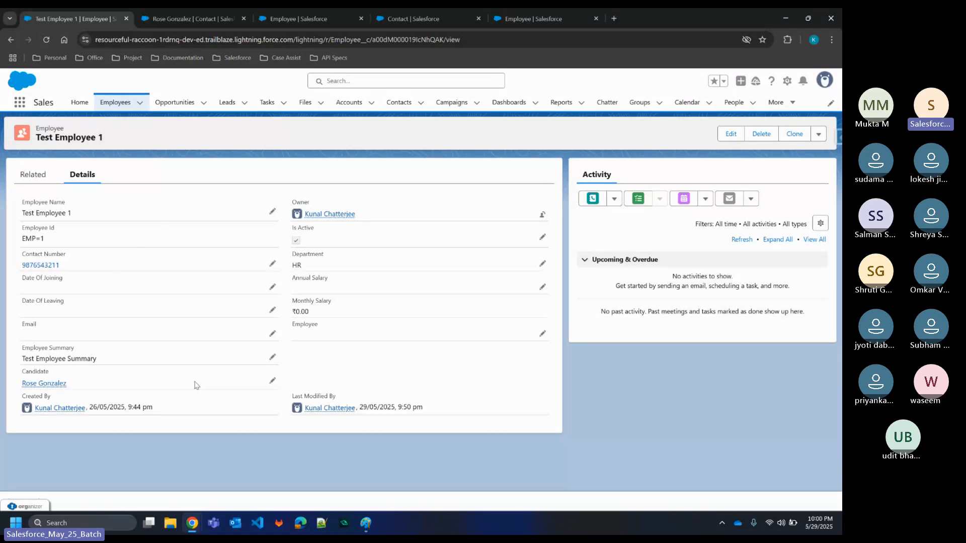
pyautogui.click(201, 16)
pyautogui.click(82, 213)
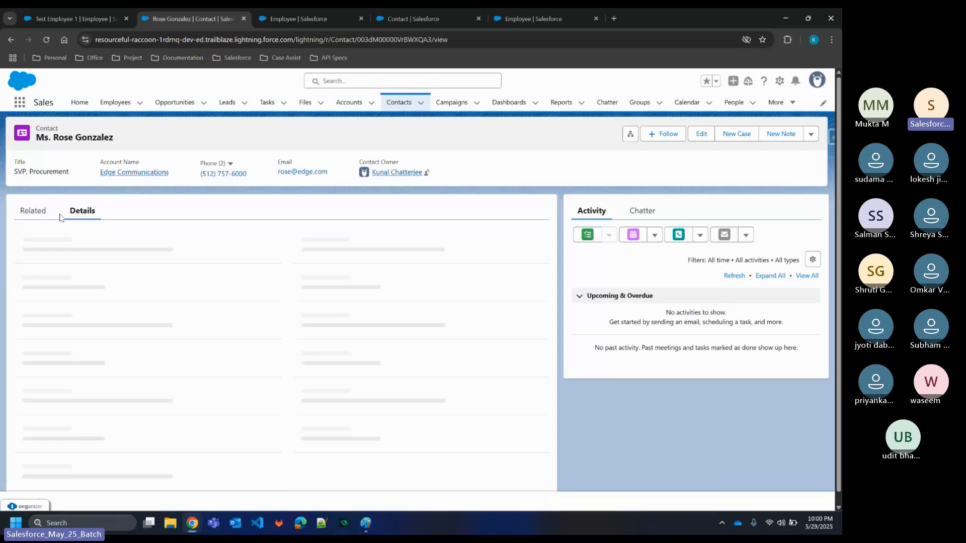
pyautogui.click(38, 212)
pyautogui.scroll(-5, 226, 411)
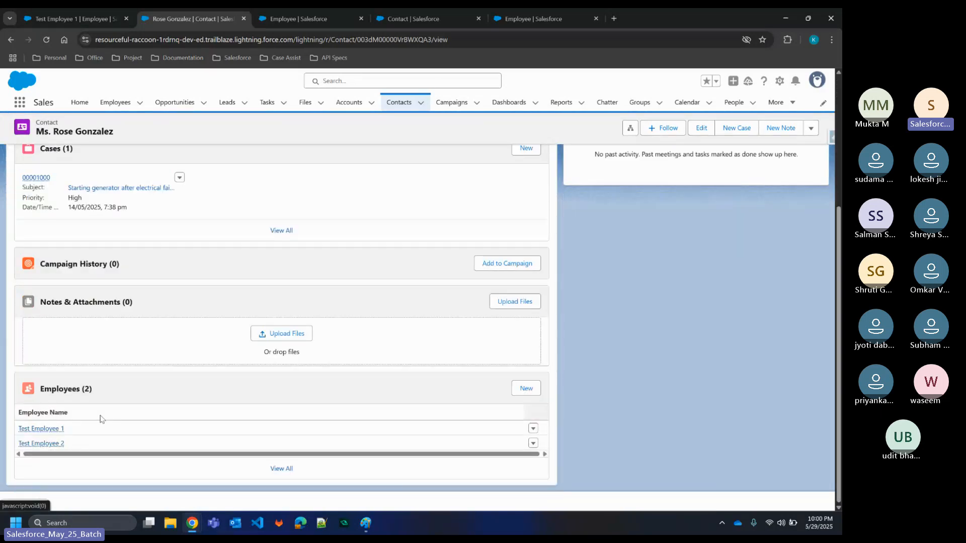
pyautogui.moveTo(57, 435)
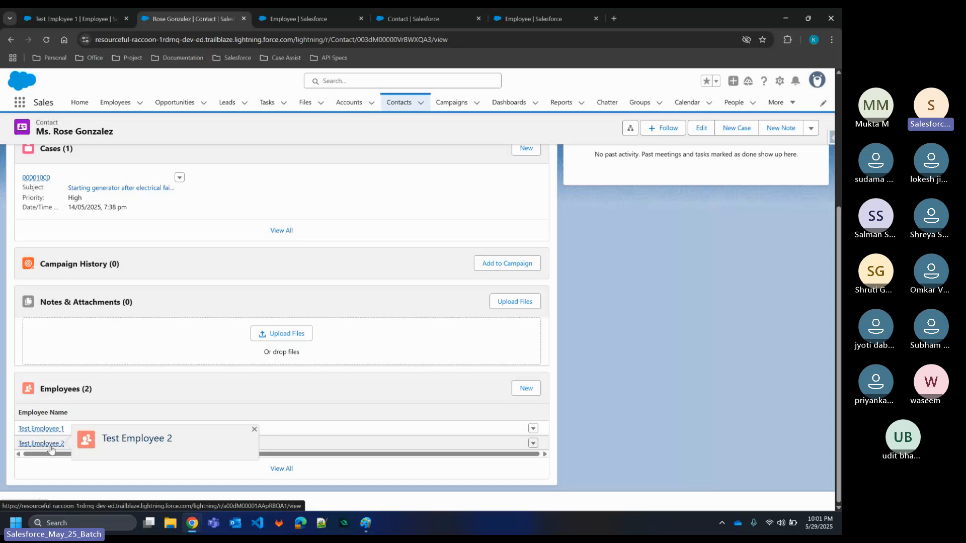
# - Compare the Test Employee 1 details as the child record with the contact's related lists as the parent record
pyautogui.click(62, 9)
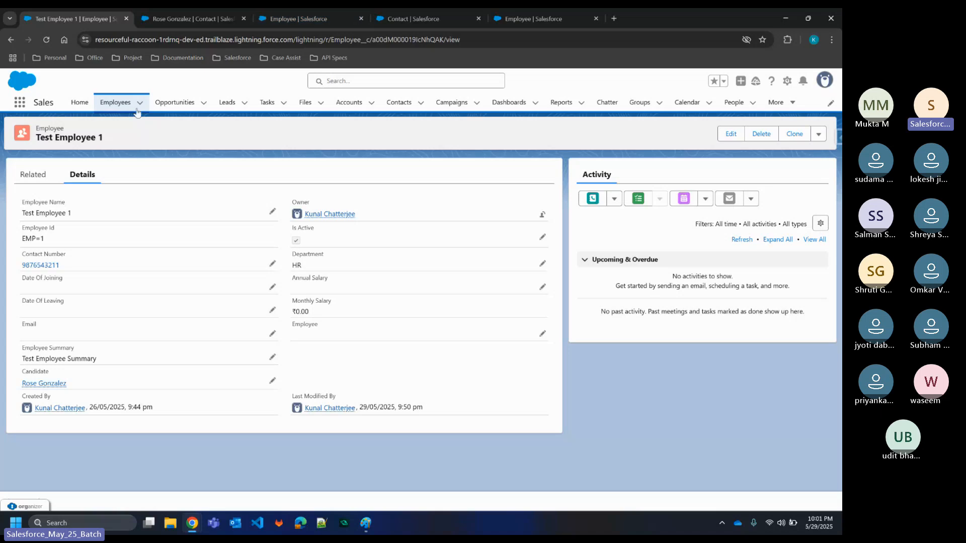
pyautogui.click(195, 15)
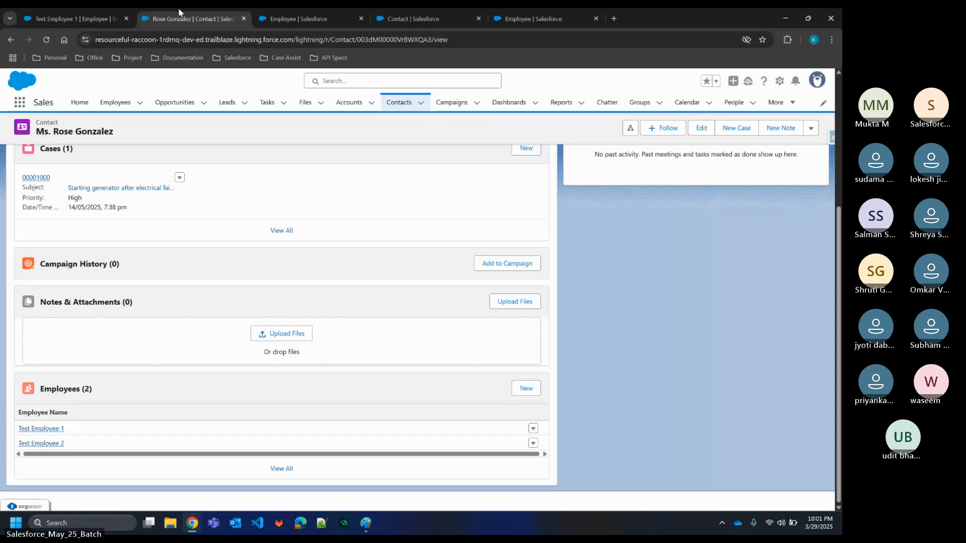
pyautogui.click(83, 12)
pyautogui.click(146, 15)
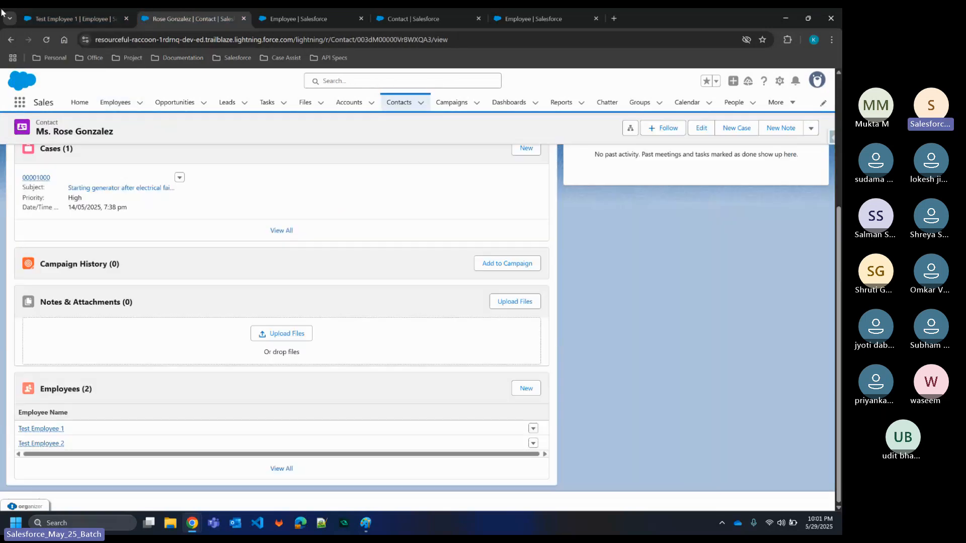
pyautogui.click(49, 12)
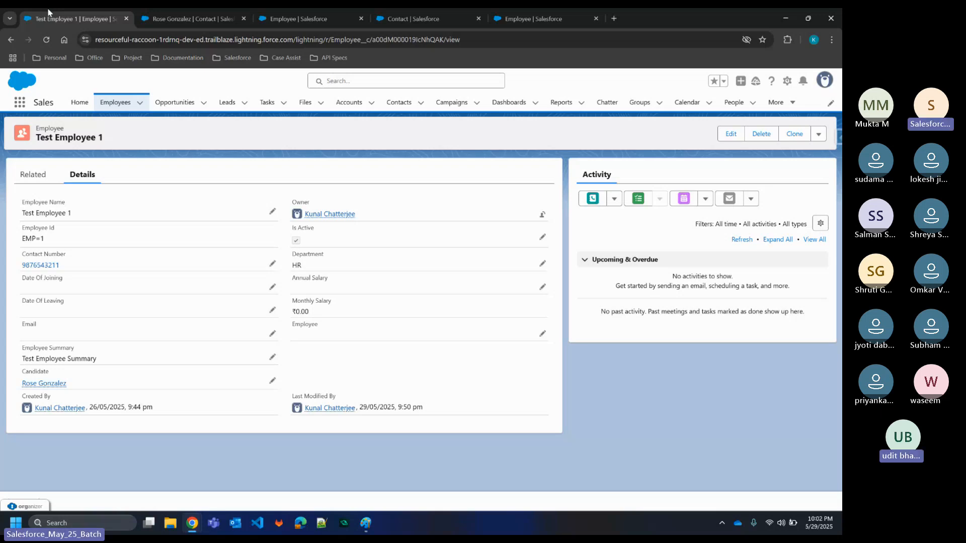
pyautogui.click(173, 13)
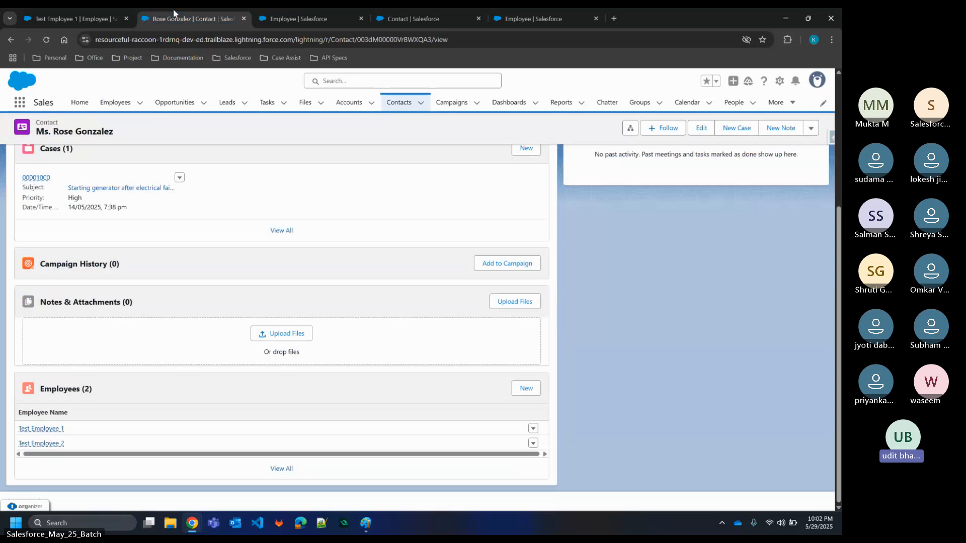
pyautogui.scroll(4, 236, 228)
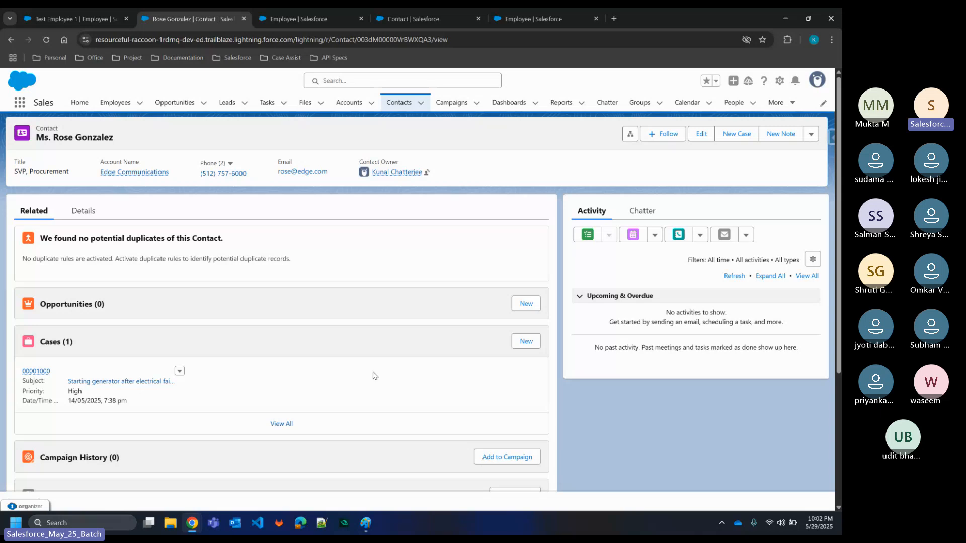
pyautogui.click(69, 10)
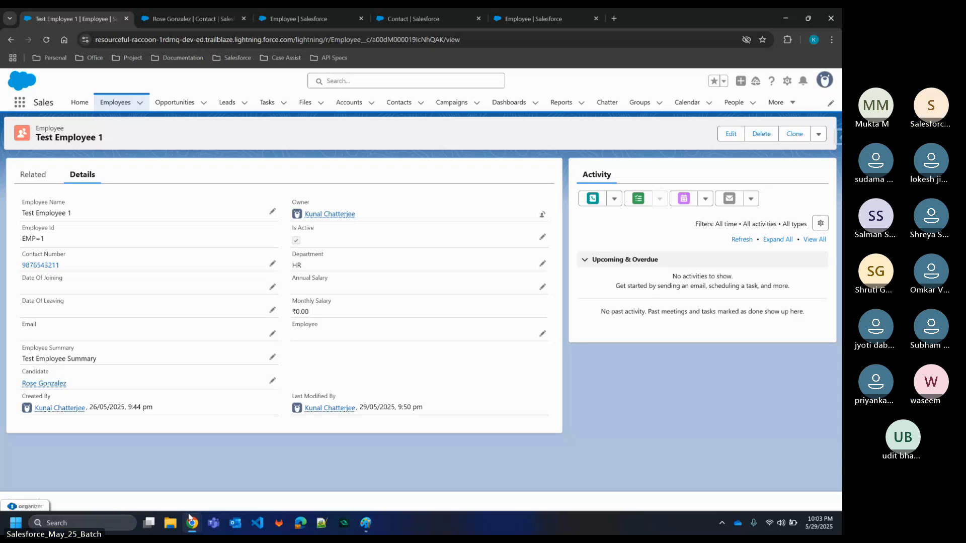
# - Switch to the Microsoft Teams meeting window and mute the microphone
pyautogui.moveTo(188, 513)
pyautogui.click(185, 469)
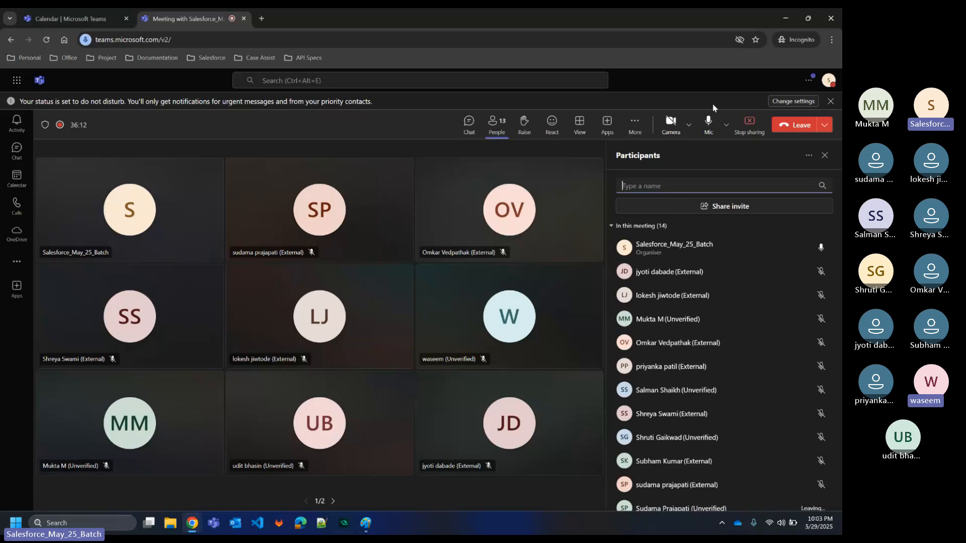
pyautogui.click(707, 123)
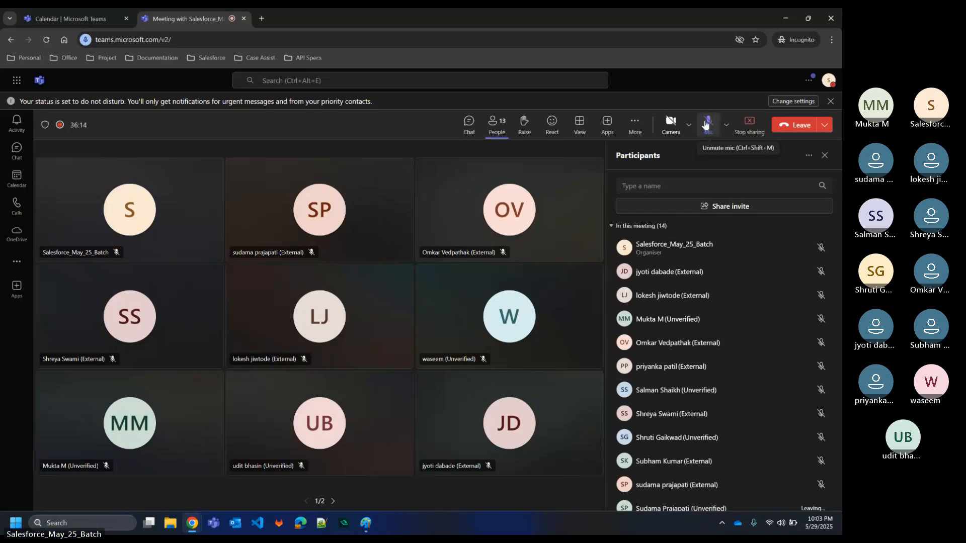
# - Admit the participant waiting in the meeting lobby and unmute the microphone
pyautogui.click(332, 501)
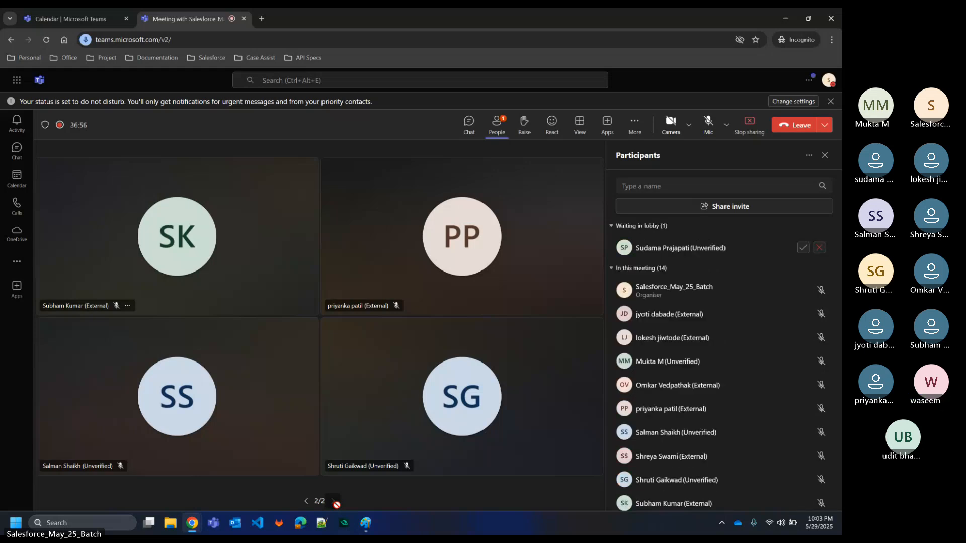
pyautogui.click(803, 247)
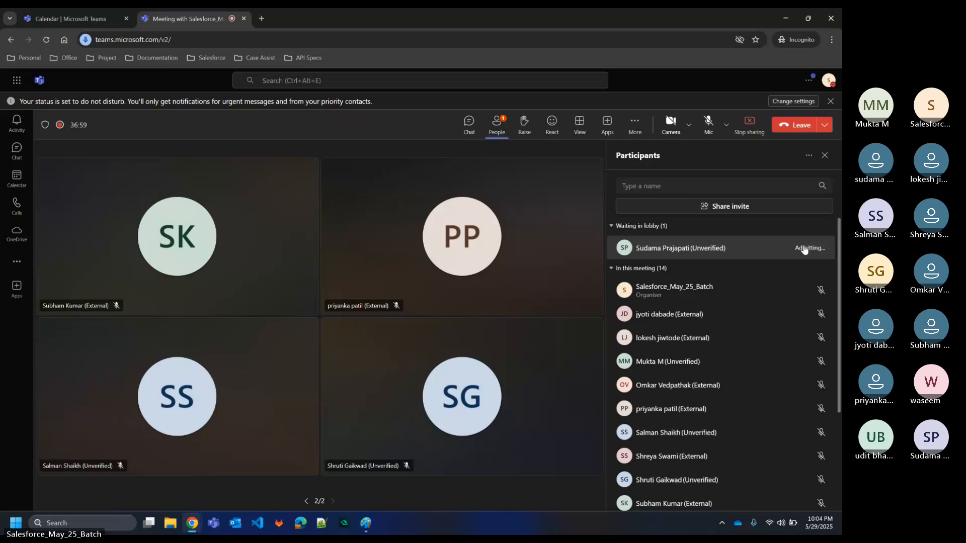
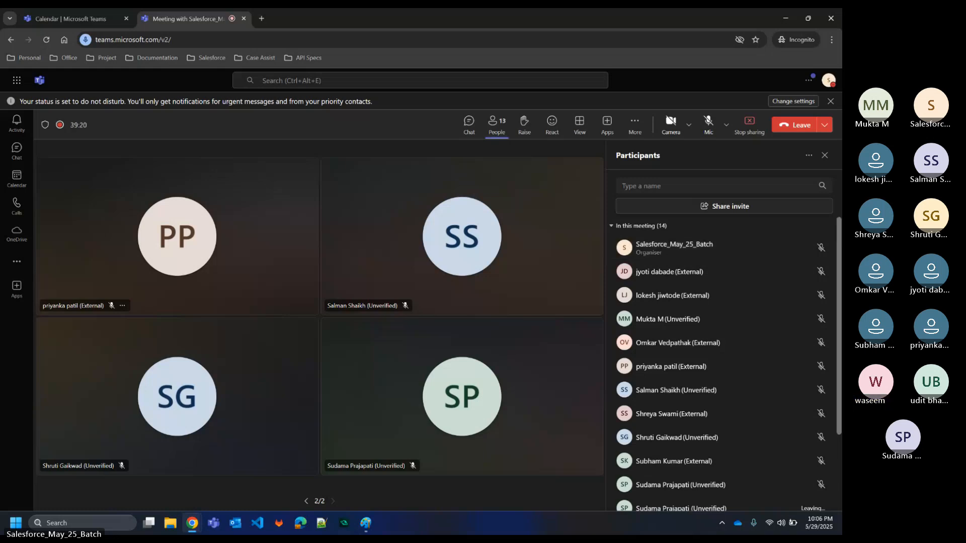
pyautogui.click(709, 126)
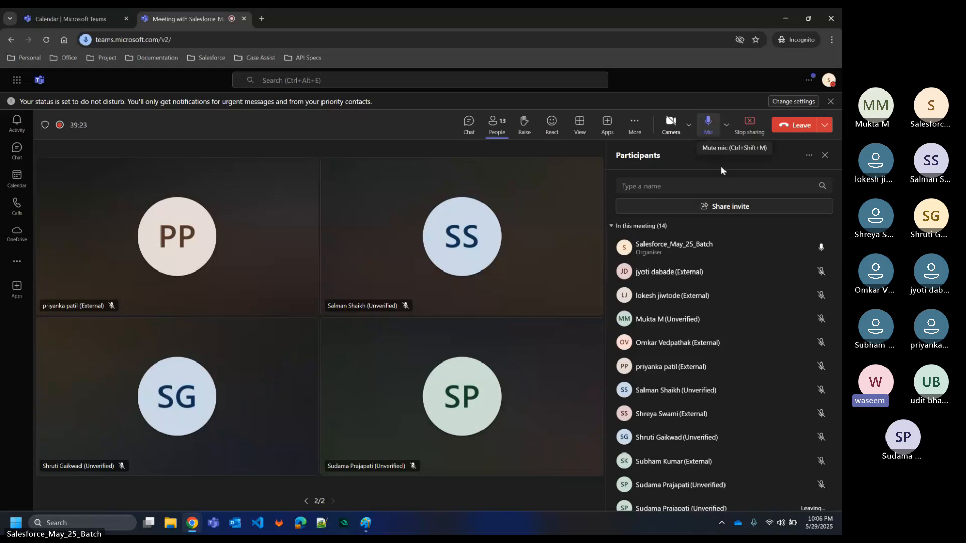
# - Look through the meeting's participant list down to the people added to the chat
pyautogui.scroll(-2, 762, 380)
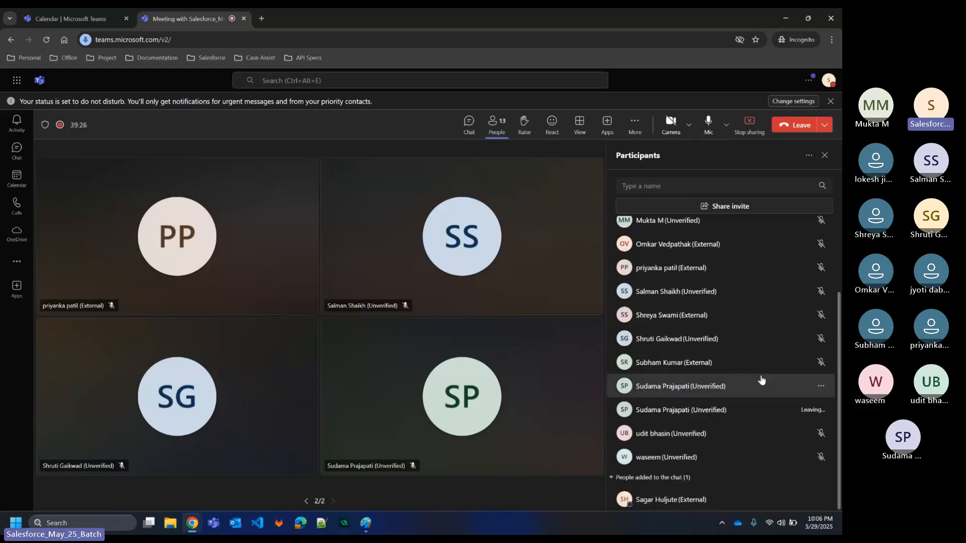
pyautogui.scroll(2, 761, 381)
pyautogui.scroll(-2, 761, 380)
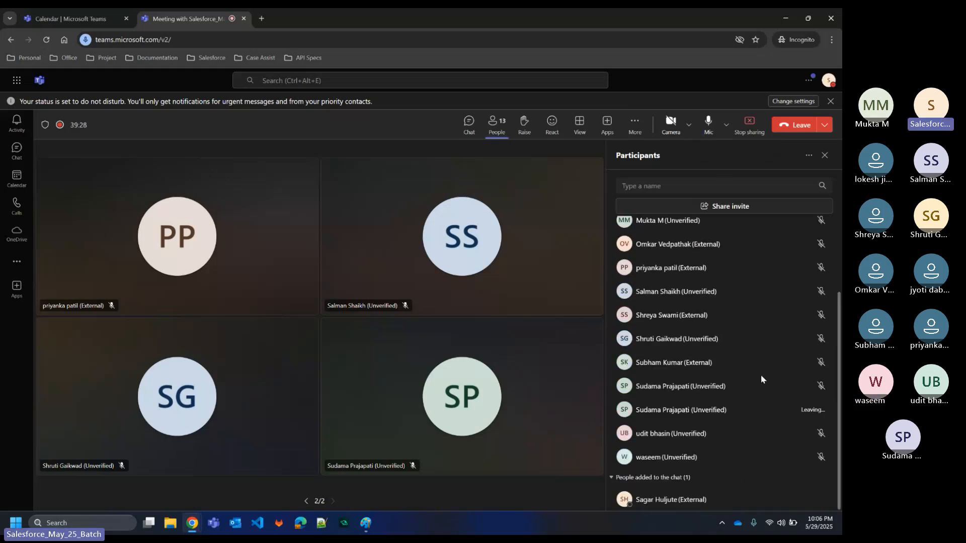
pyautogui.scroll(2, 760, 379)
pyautogui.scroll(-2, 760, 379)
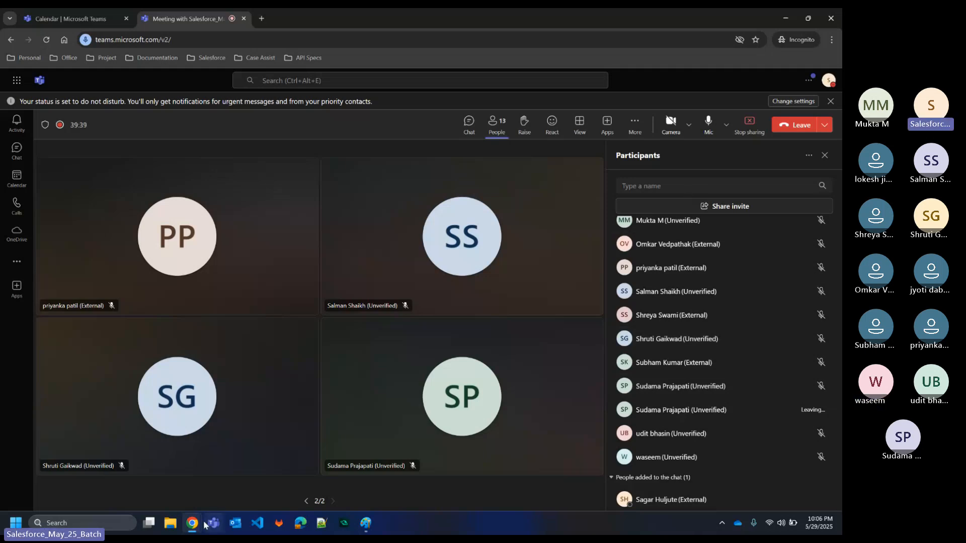
# - Switch to the Salesforce browser window and compare the Test Employee 1 record with its candidate's contact record
pyautogui.moveTo(194, 523)
pyautogui.click(182, 506)
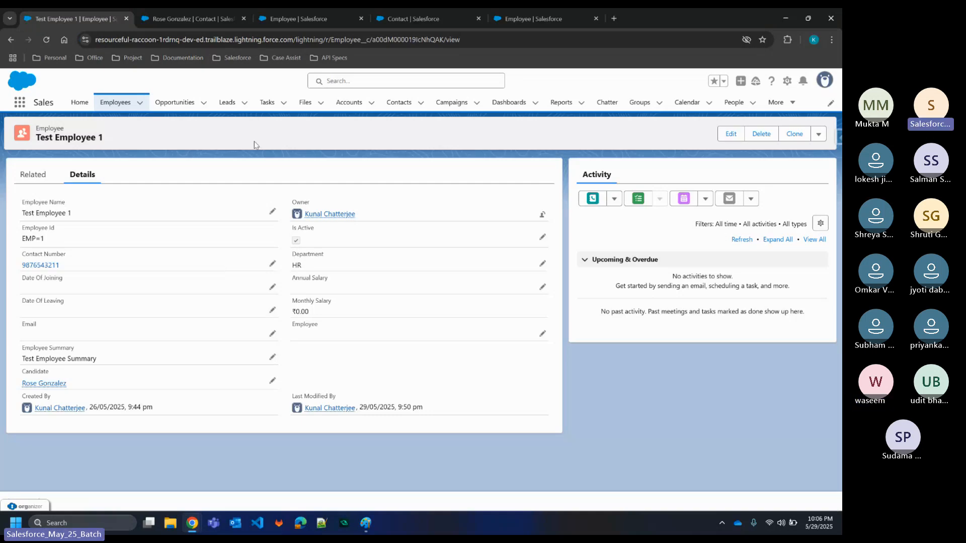
pyautogui.click(213, 19)
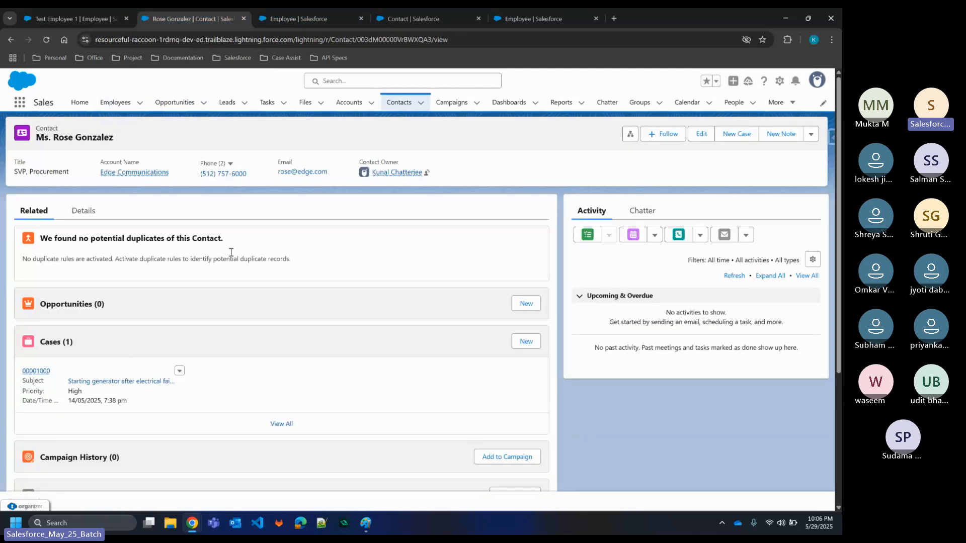
pyautogui.click(74, 15)
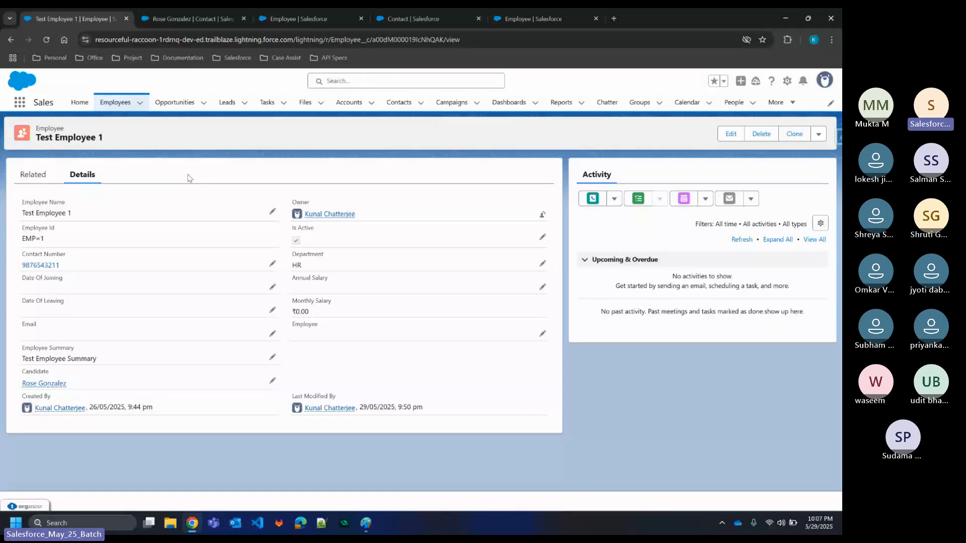
# - Read the Master-Detail Relationship description among the data types for a new Employee custom field
pyautogui.click(297, 18)
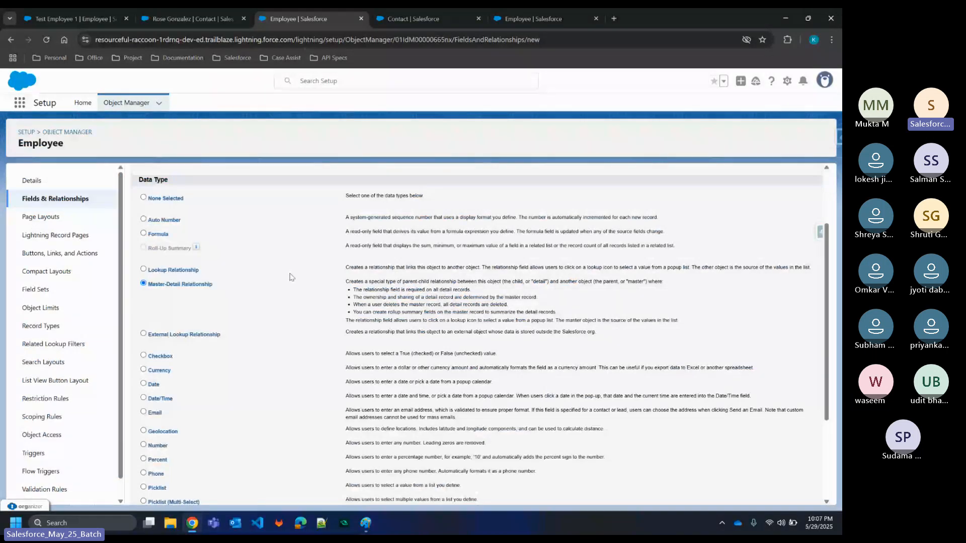
pyautogui.scroll(1, 290, 277)
pyautogui.scroll(3, 290, 277)
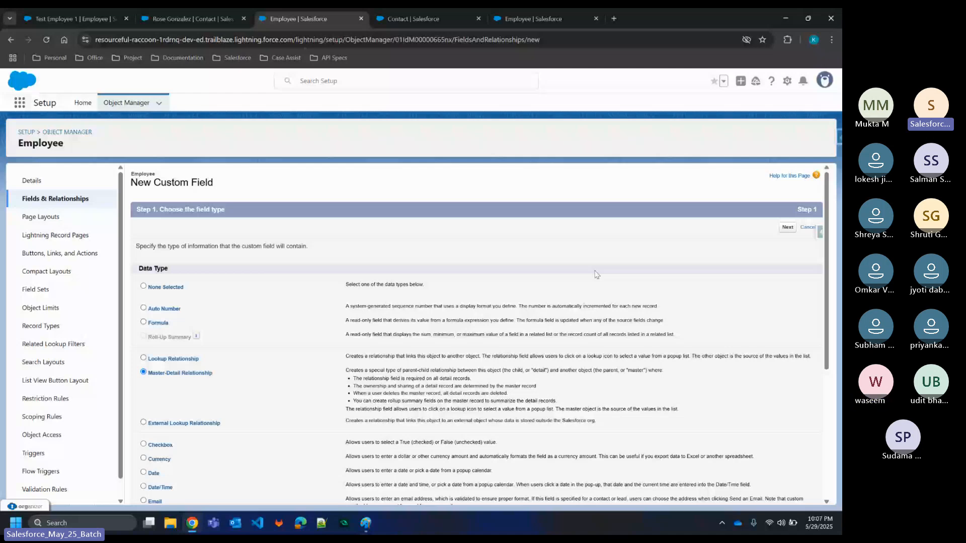
pyautogui.scroll(-3, 369, 290)
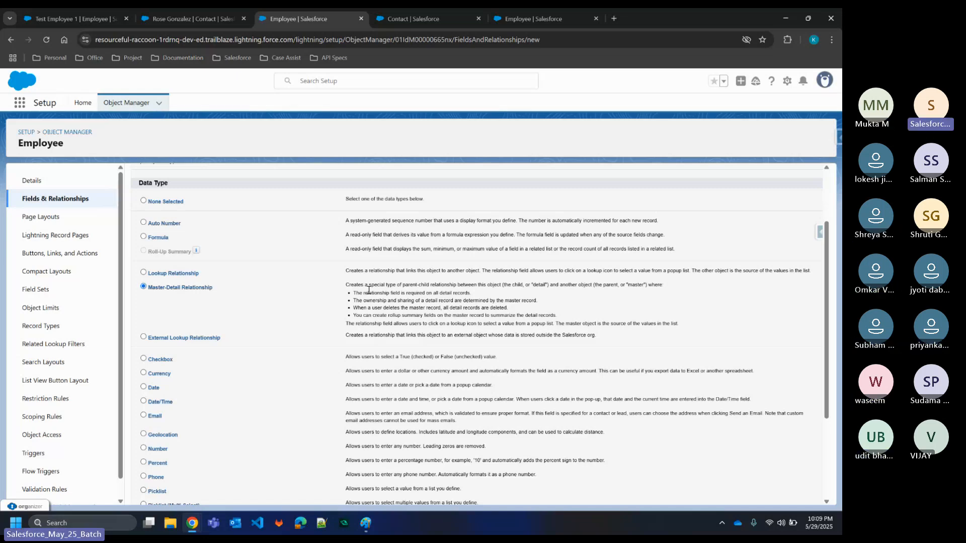
# - Revisit the Test Employee 1 record, and examine the Roll-Up Summary option among the Employee object's new field types
pyautogui.hotkey('ctrl', '1')
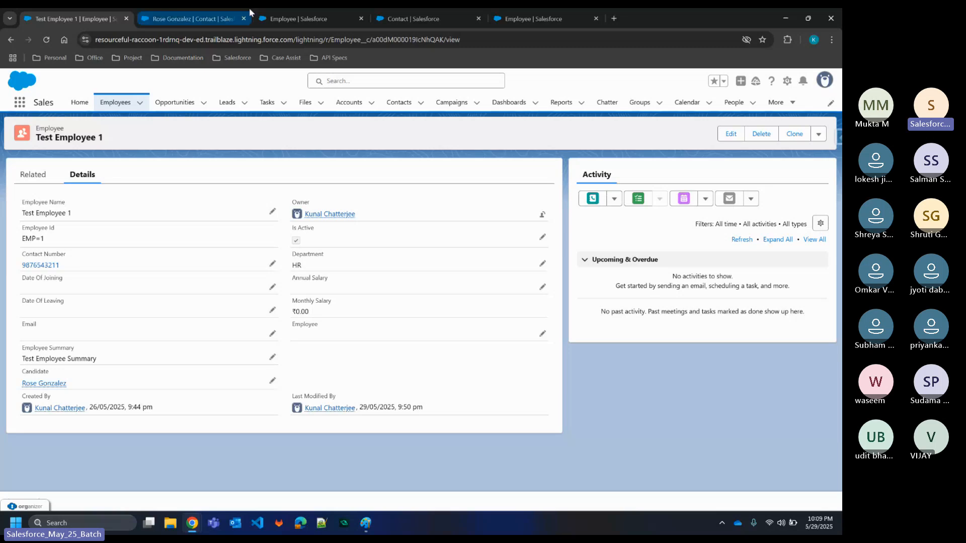
pyautogui.moveTo(249, 12)
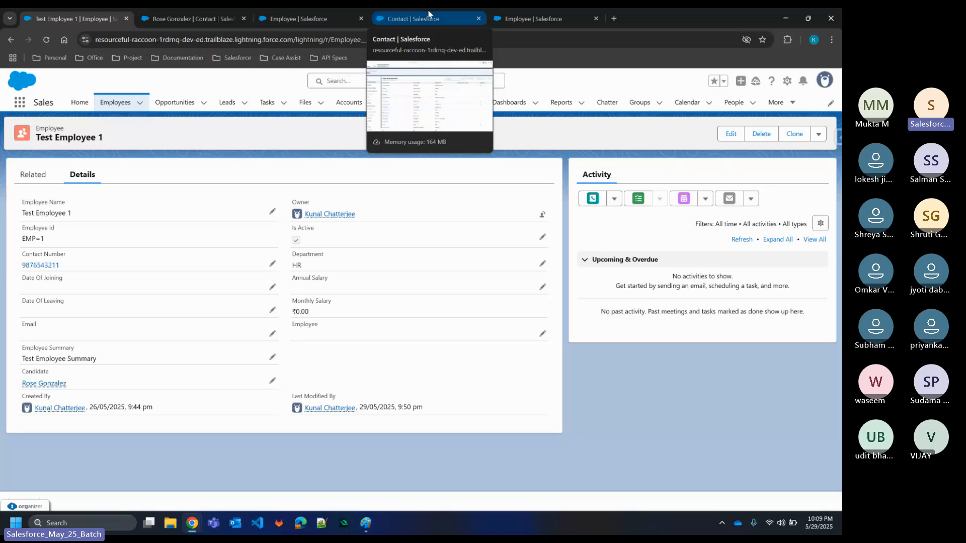
pyautogui.click(373, 9)
pyautogui.click(340, 8)
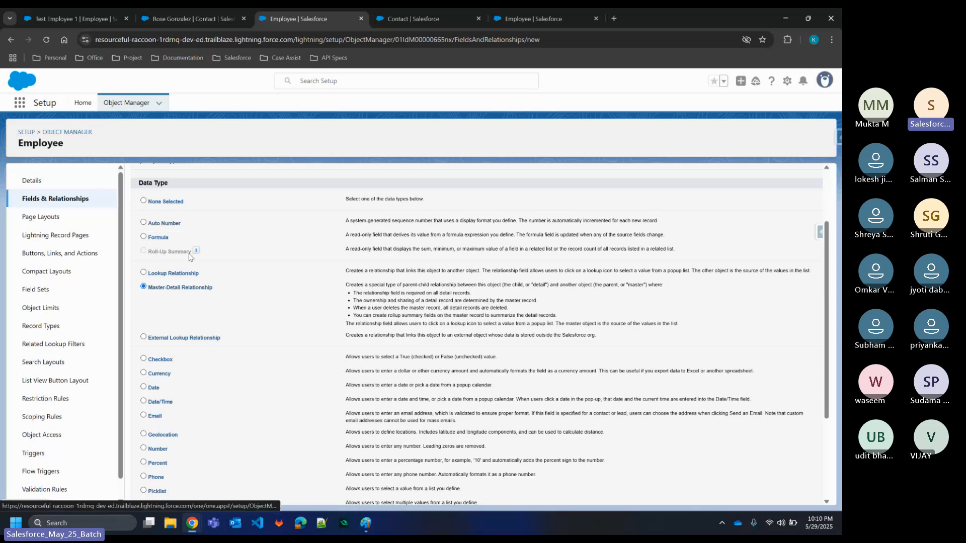
pyautogui.moveTo(196, 253)
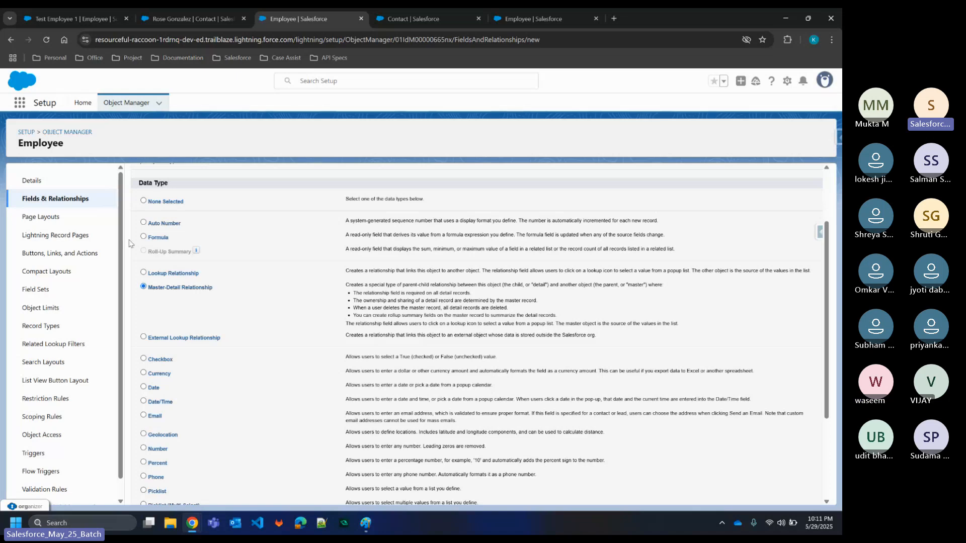
pyautogui.moveTo(197, 253)
# - Continue with the Master-Detail Relationship type and relate the Employee object to Account
pyautogui.scroll(3, 184, 301)
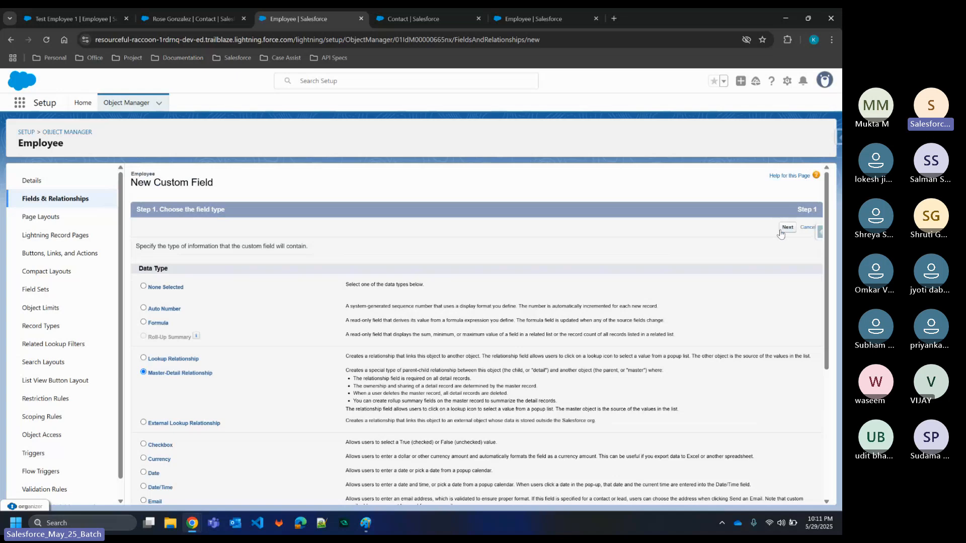
pyautogui.click(780, 232)
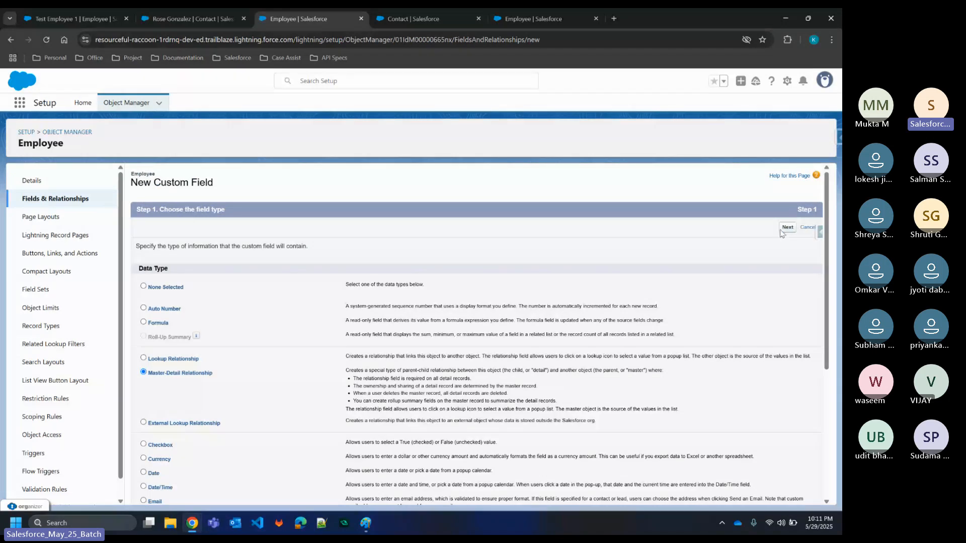
pyautogui.click(331, 265)
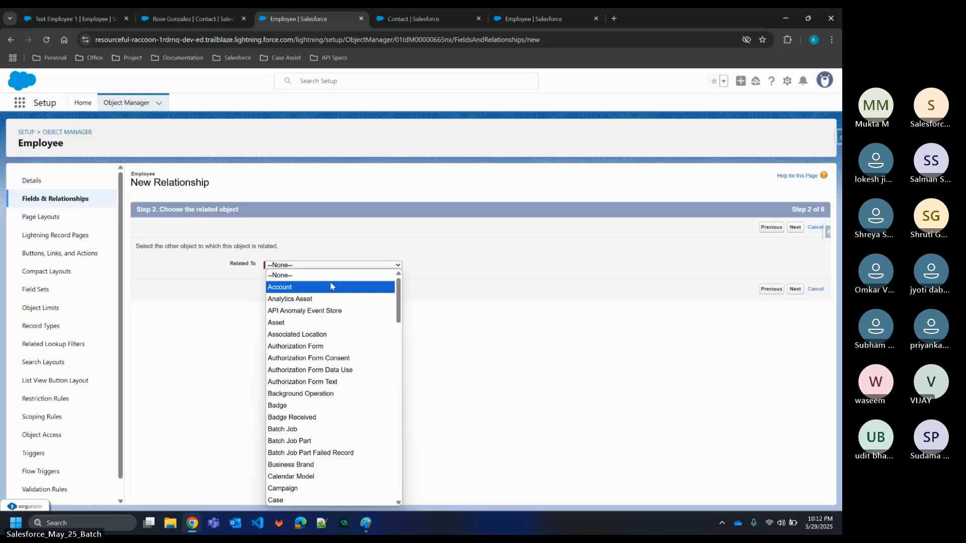
pyautogui.click(330, 287)
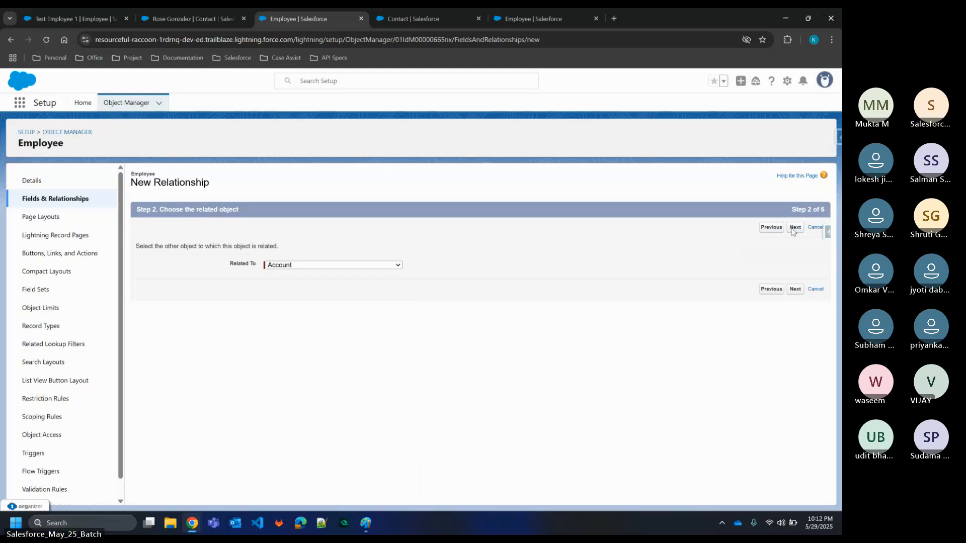
pyautogui.click(791, 228)
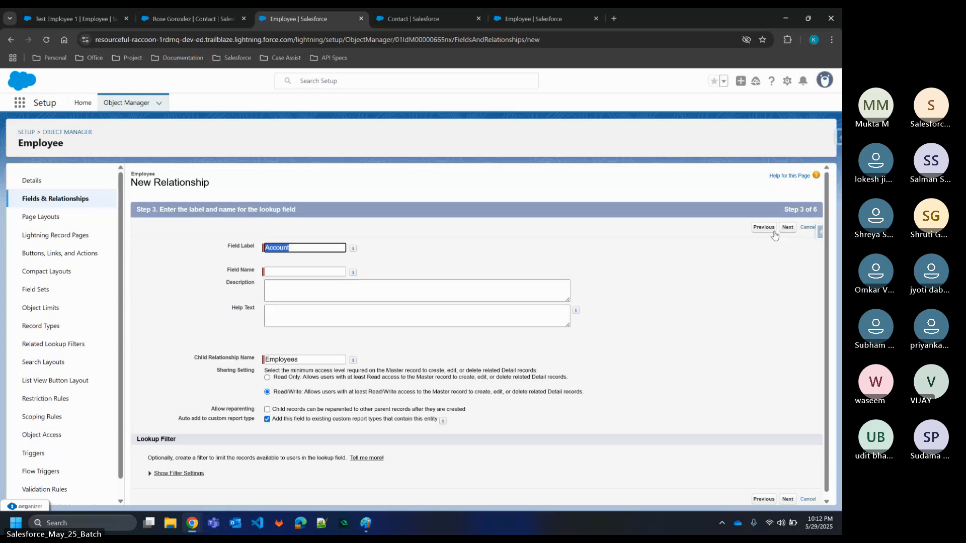
# - Set the relationship's field label and field name to Company and proceed to field-level security
pyautogui.press('BackSpace')
pyautogui.write('C')
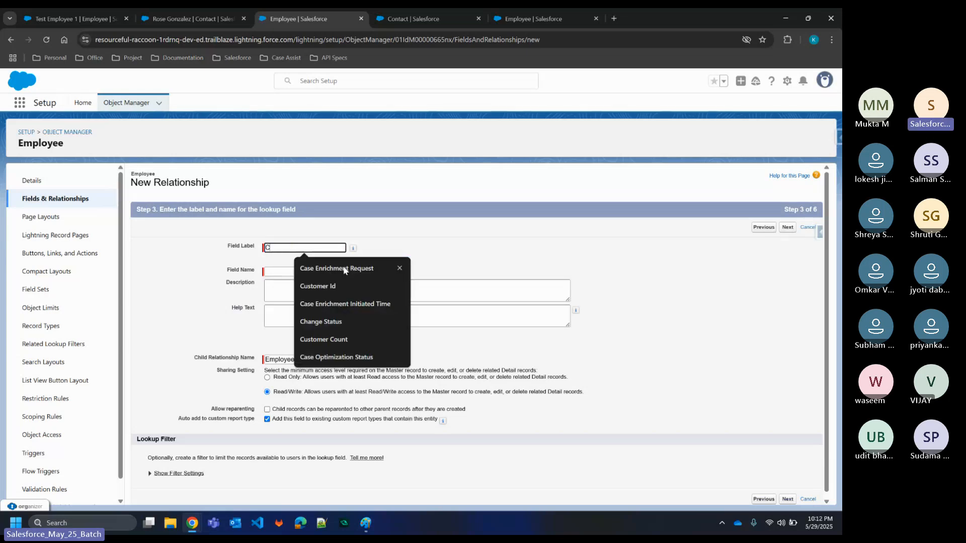
pyautogui.write('ompany')
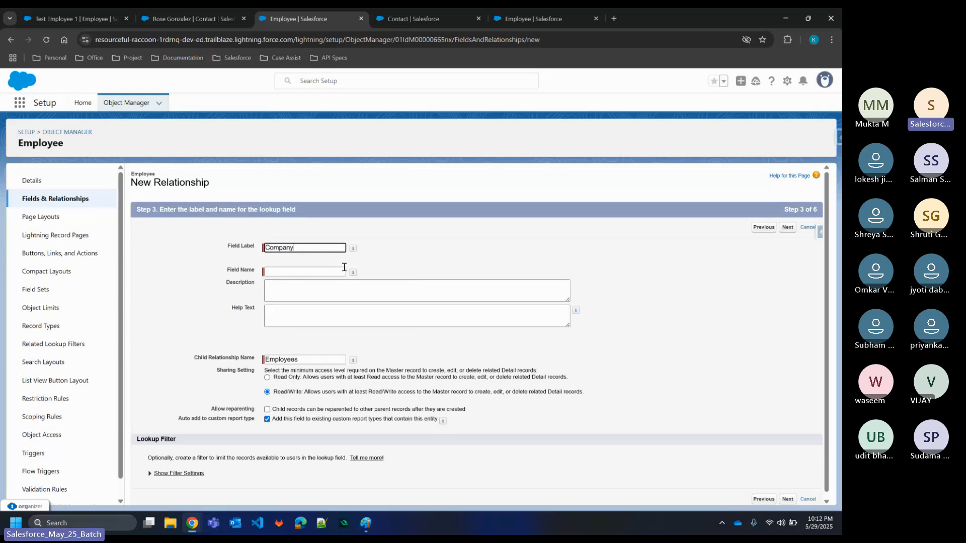
pyautogui.click(493, 241)
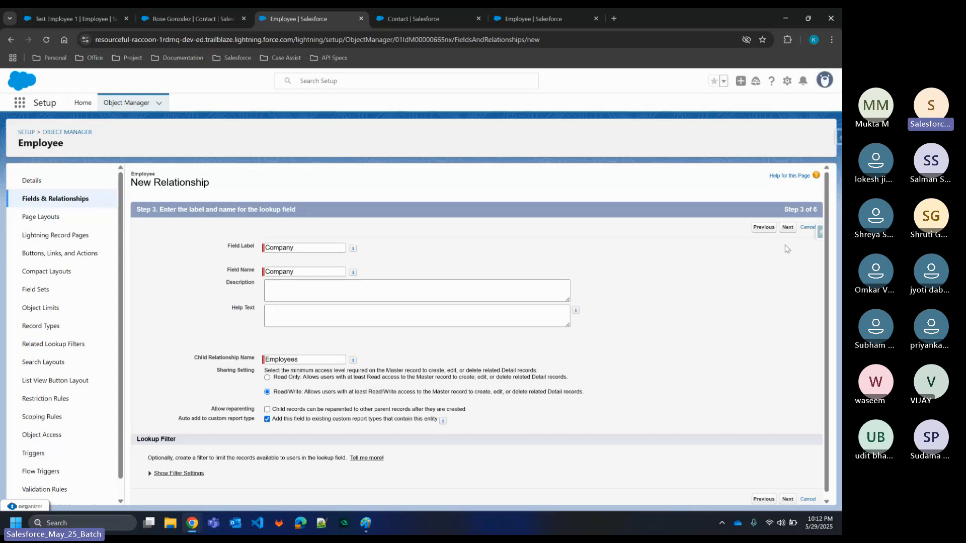
pyautogui.click(788, 227)
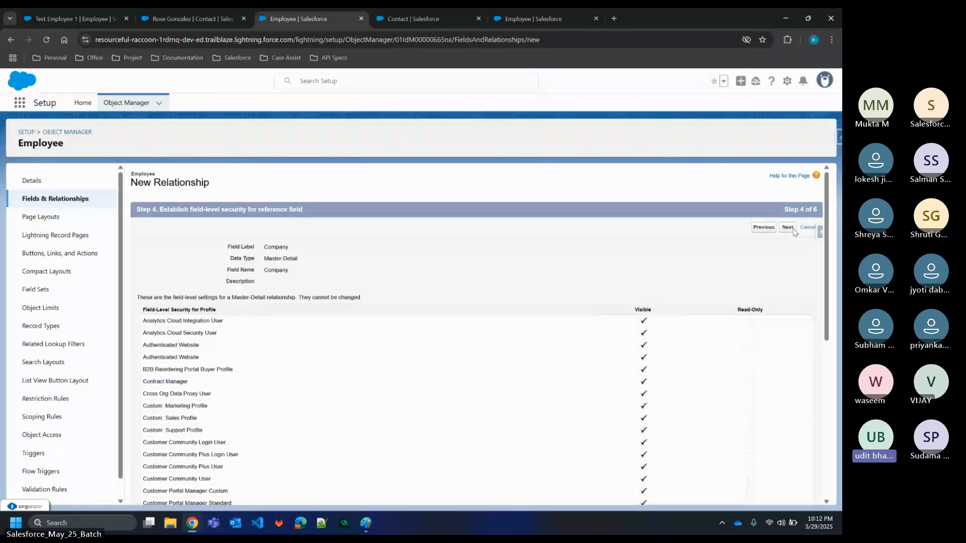
# - Try to save the Company master-detail field with the default related list settings, and return to Employee's field list
pyautogui.click(787, 228)
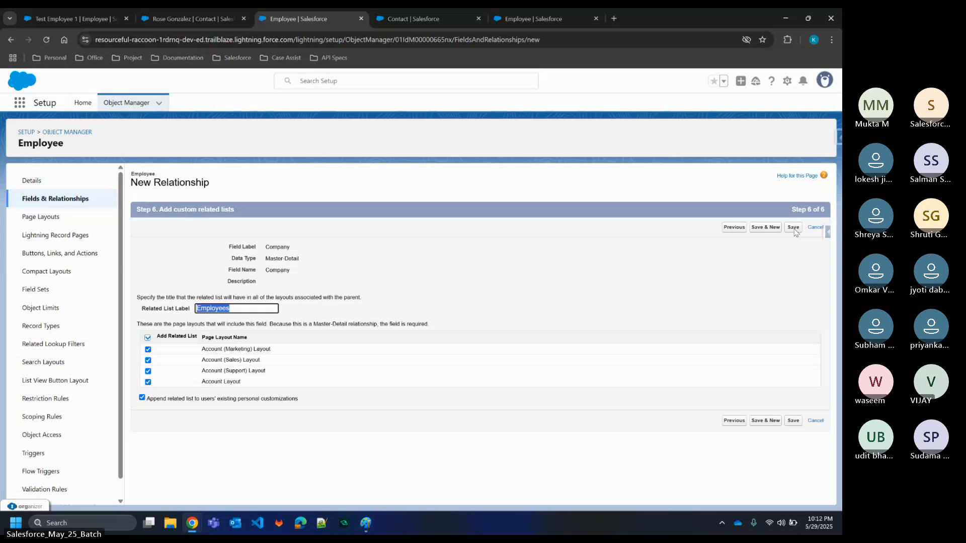
pyautogui.click(793, 228)
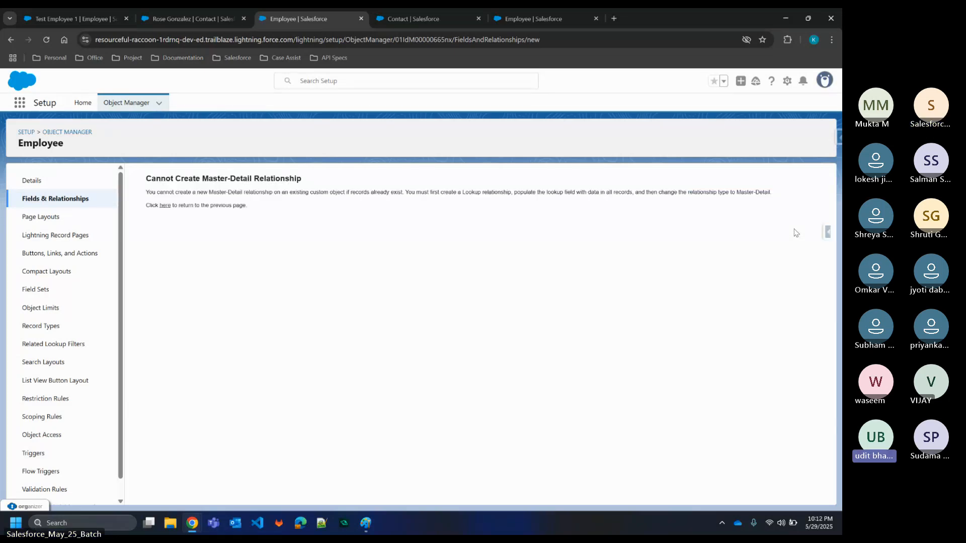
pyautogui.click(166, 206)
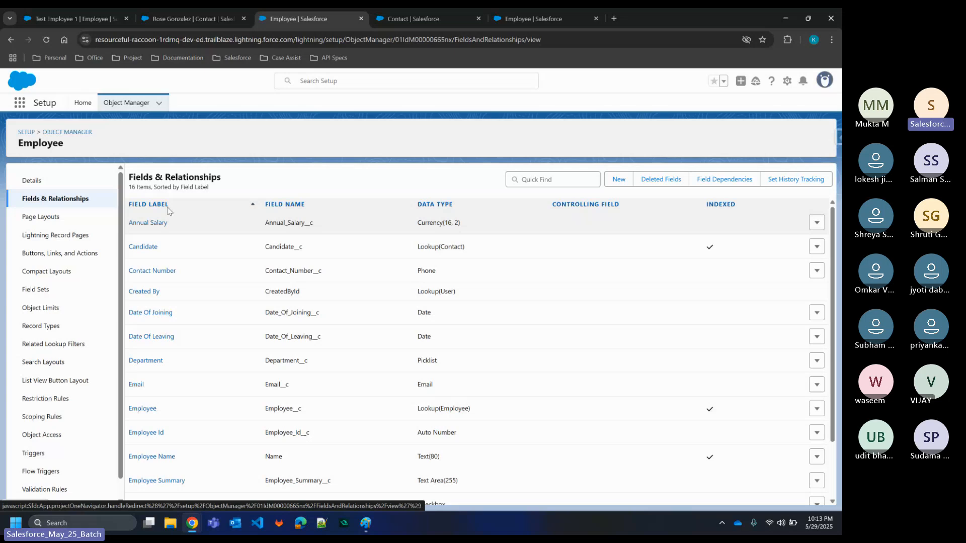
# - Clear Test Employee 1's Candidate lookup, try a contact search, and save the record with the original contact reselected
pyautogui.click(81, 19)
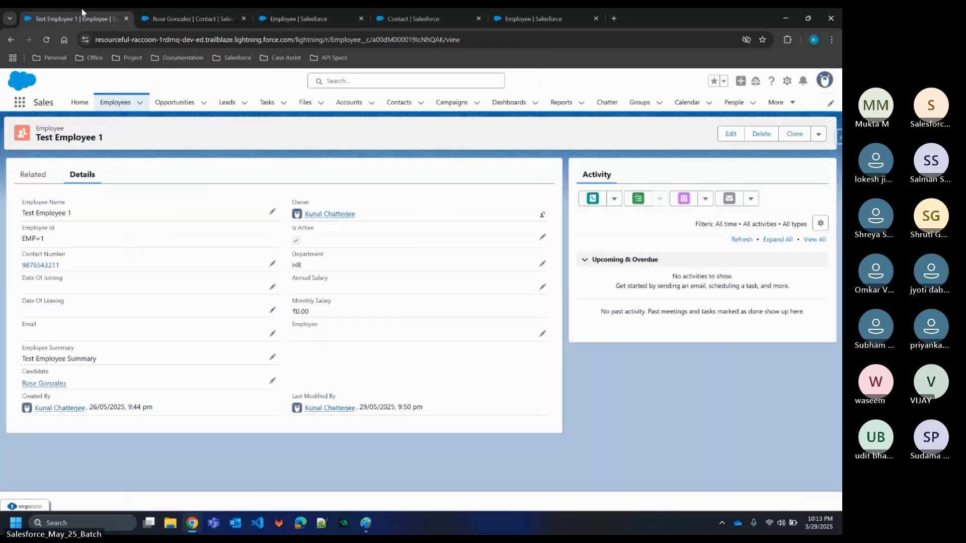
pyautogui.click(272, 380)
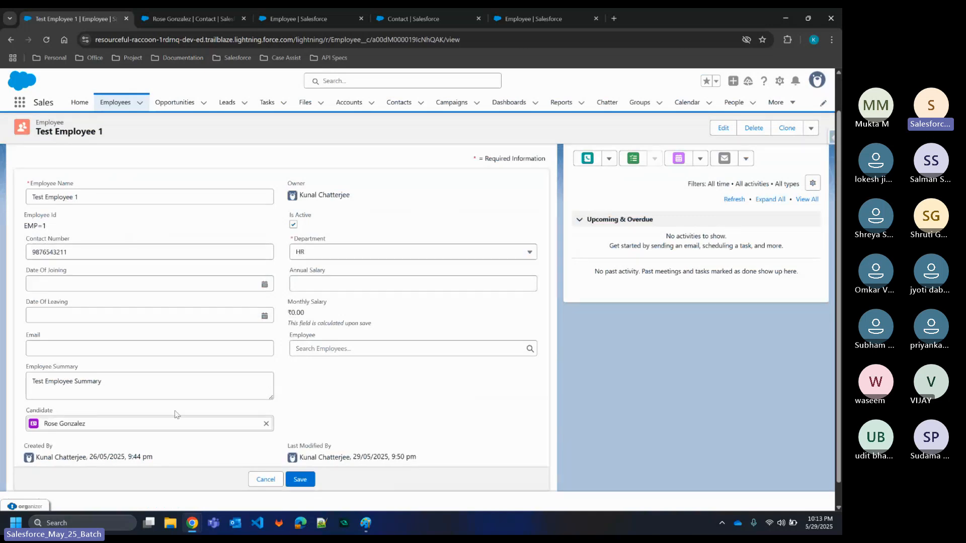
pyautogui.click(186, 425)
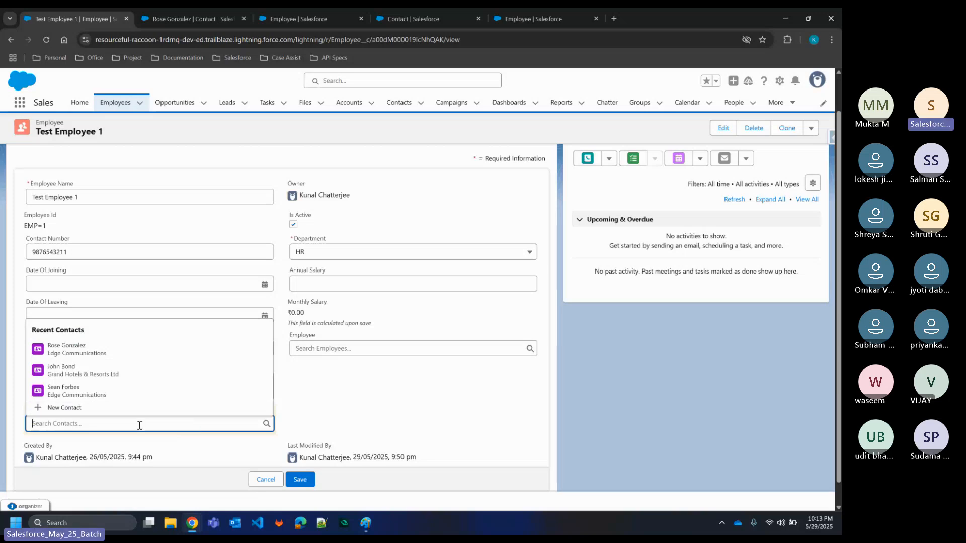
pyautogui.write('Sea')
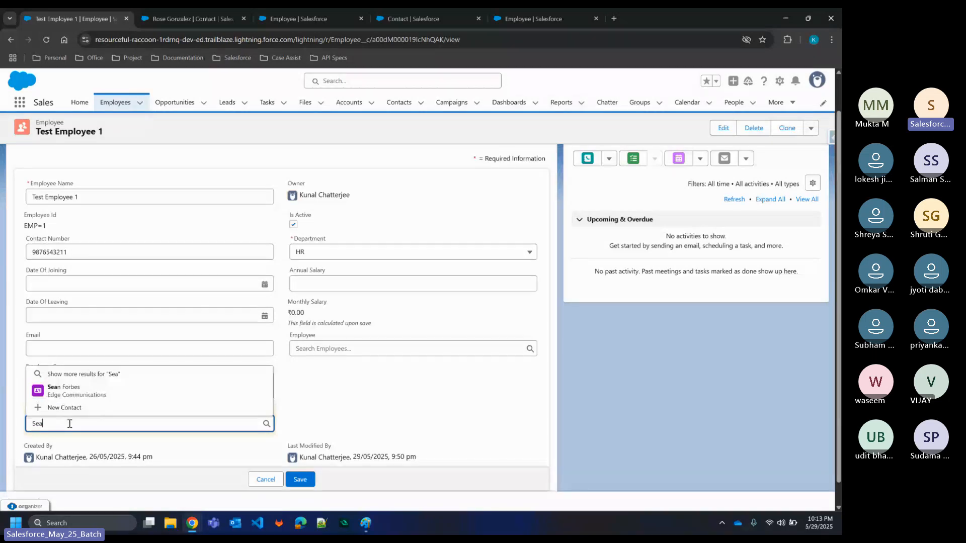
pyautogui.press('BackSpace')
pyautogui.press('BackSpace')
pyautogui.press('BackSpace')
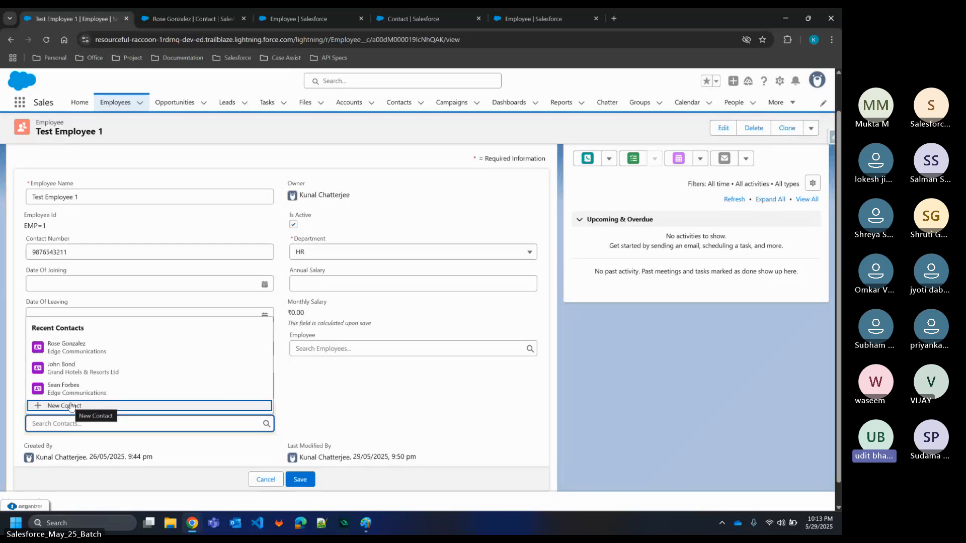
pyautogui.click(70, 347)
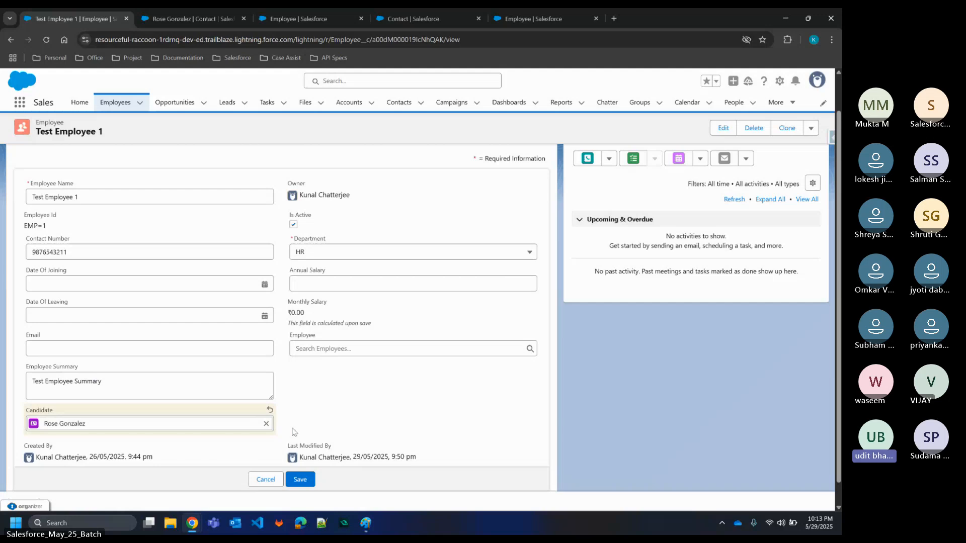
pyautogui.click(301, 479)
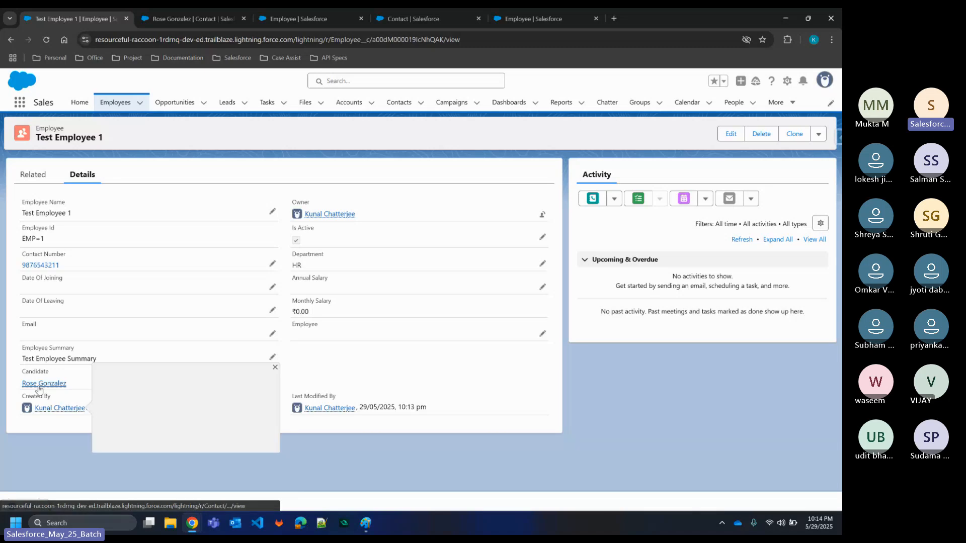
pyautogui.moveTo(53, 386)
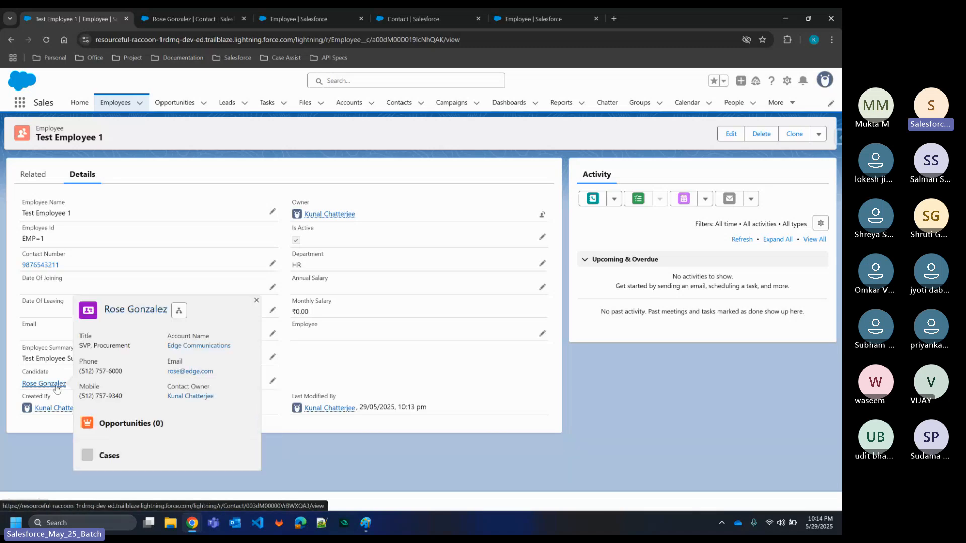
pyautogui.doubleClick(25, 371)
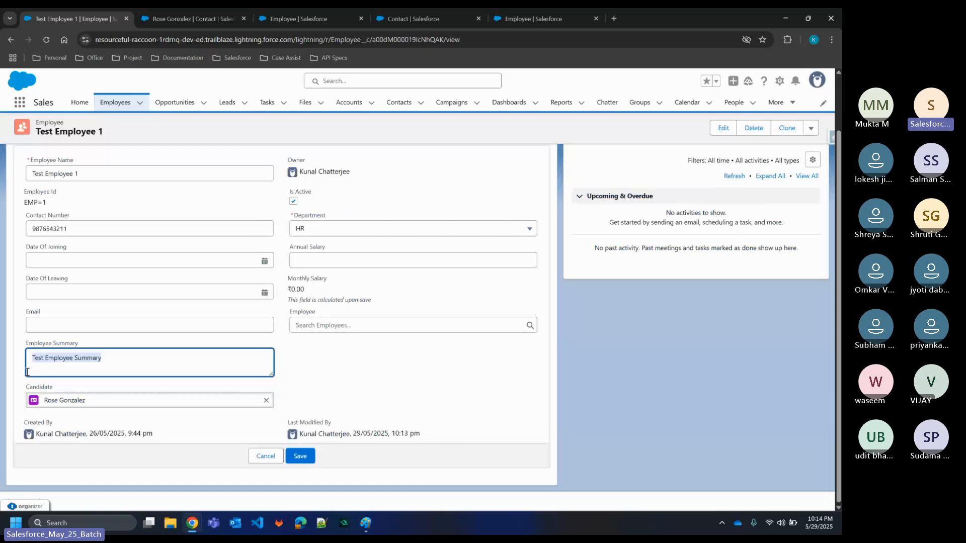
pyautogui.click(276, 462)
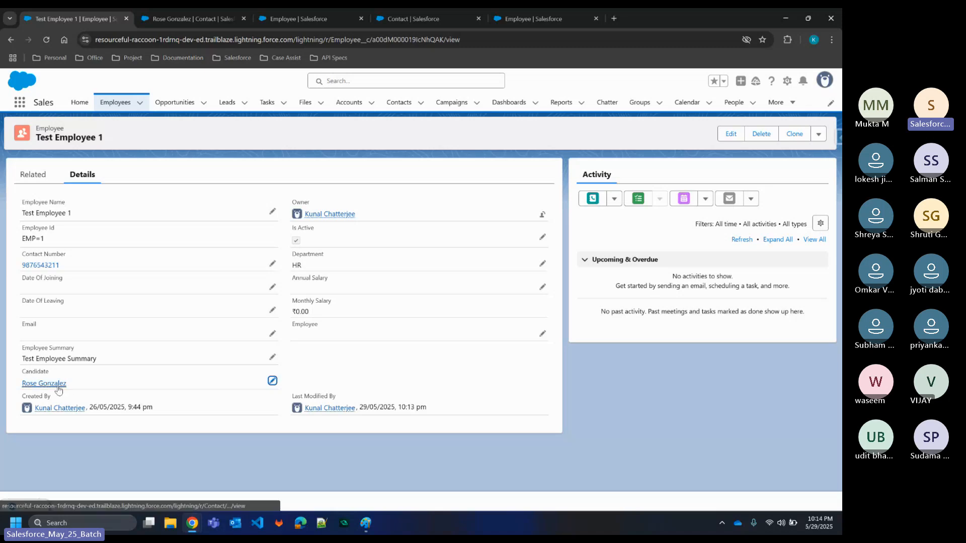
# - Show all data for Test Employee 1 in Salesforce Inspector and compare the Candidate__c value with the record ID in the contact's URL
pyautogui.moveTo(59, 390)
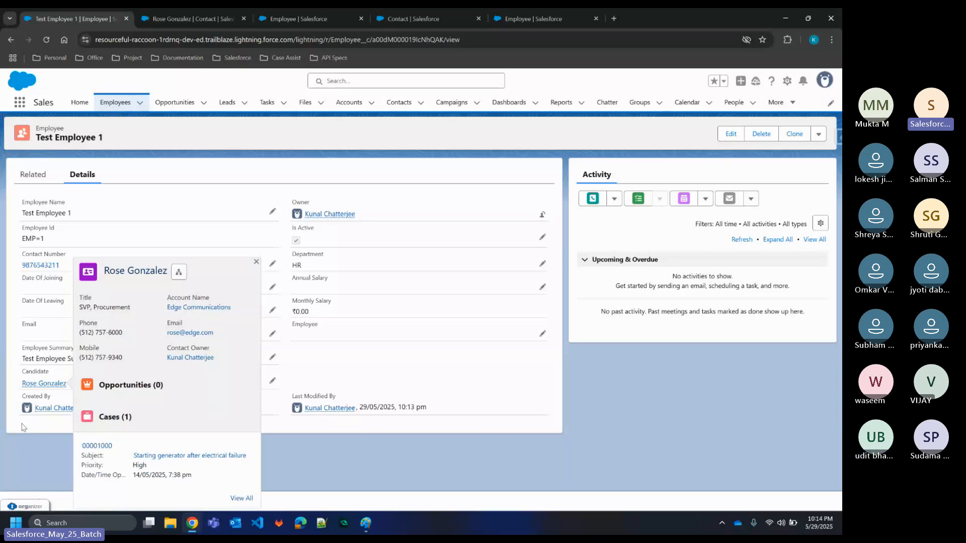
pyautogui.click(838, 136)
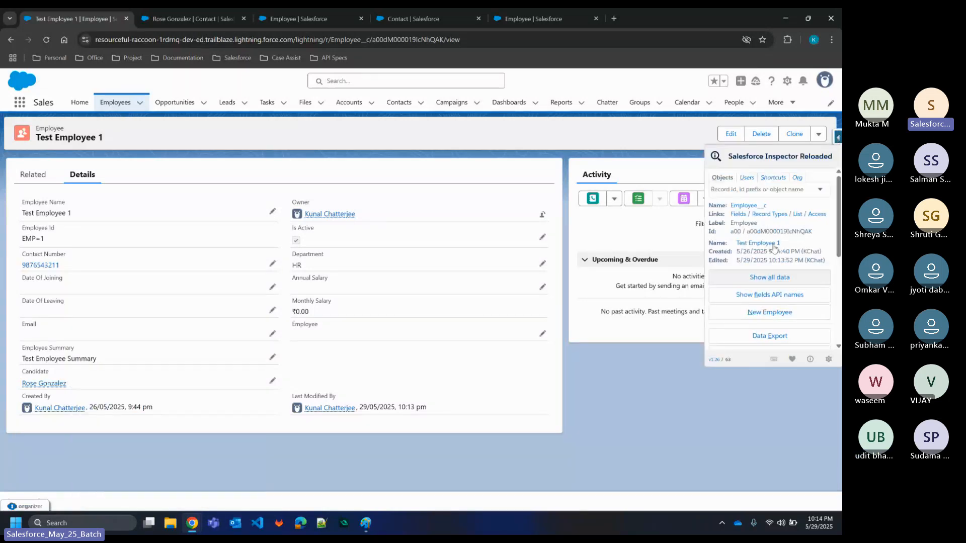
pyautogui.click(773, 246)
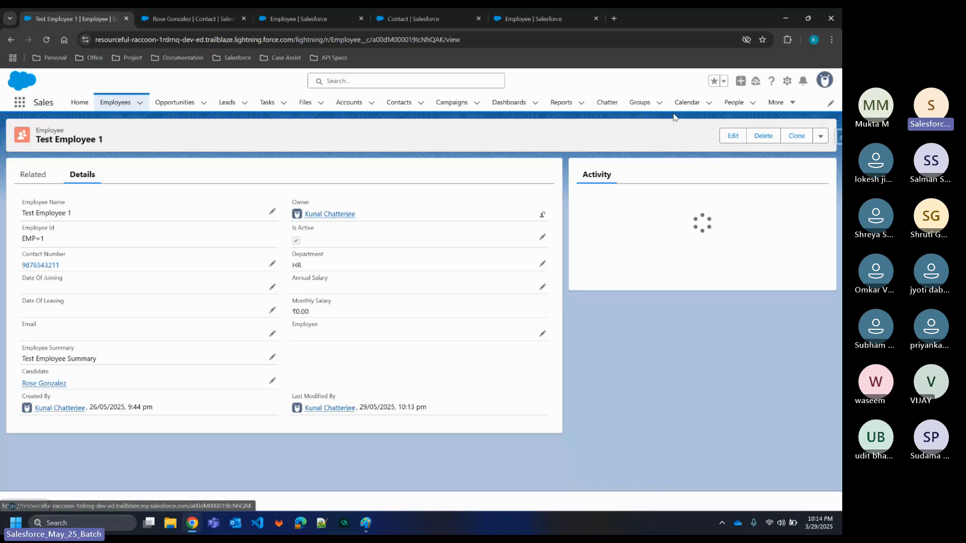
pyautogui.click(837, 136)
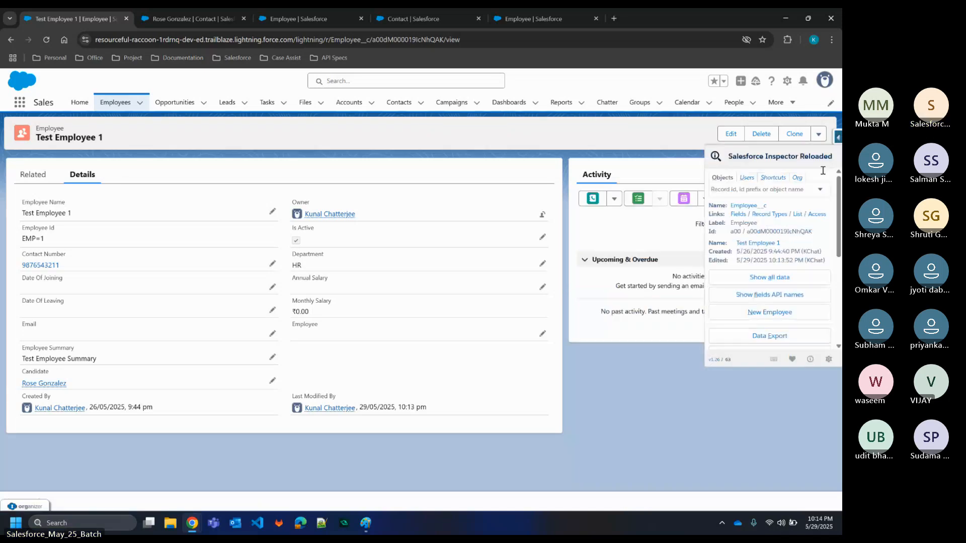
pyautogui.click(770, 277)
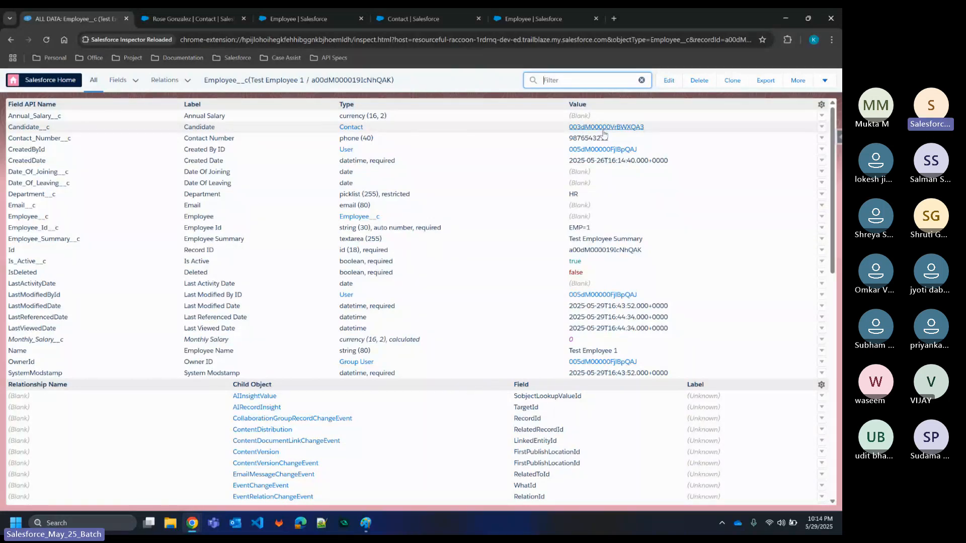
pyautogui.click(225, 13)
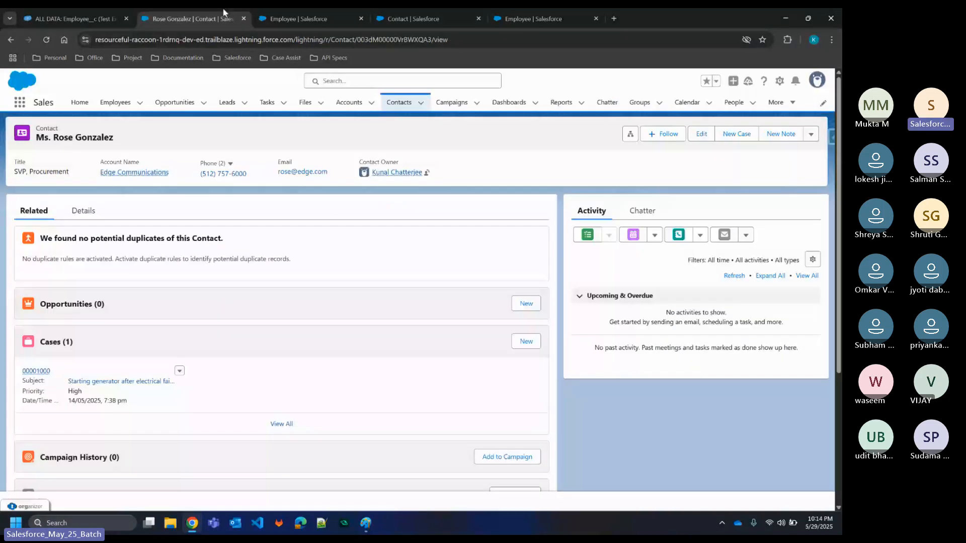
pyautogui.doubleClick(393, 39)
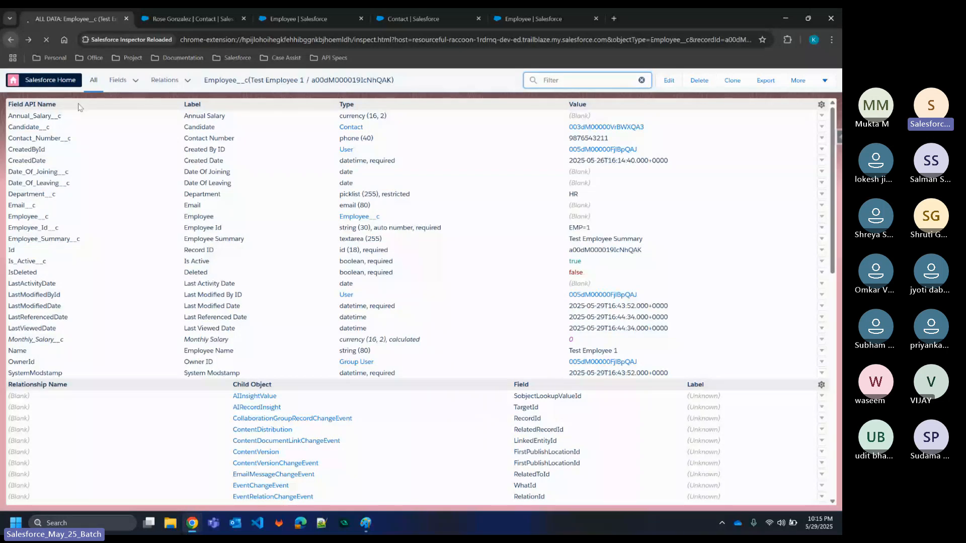
# - Go back to the Test Employee 1 record and compare its Candidate value with the name on the linked contact's page
pyautogui.hotkey('alt', 'Left')
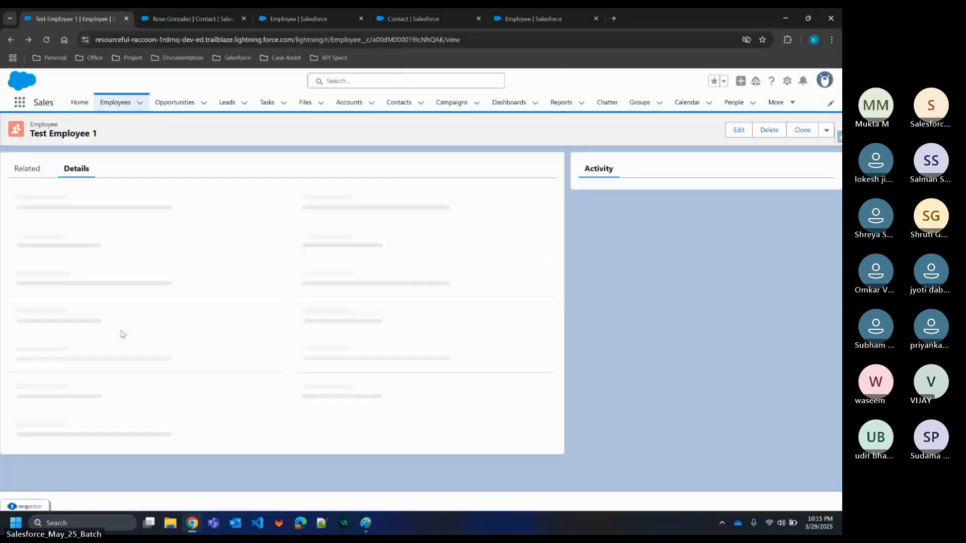
pyautogui.moveTo(50, 389)
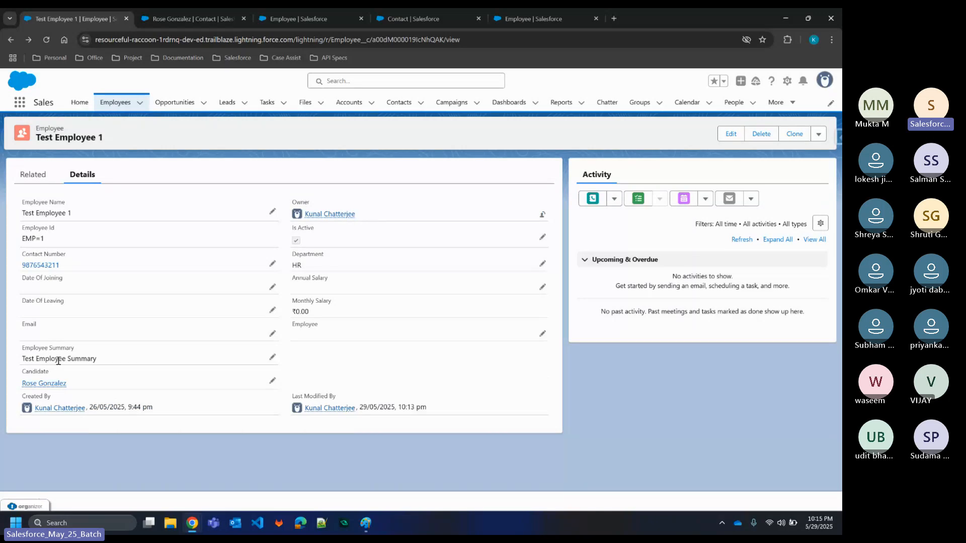
pyautogui.click(236, 12)
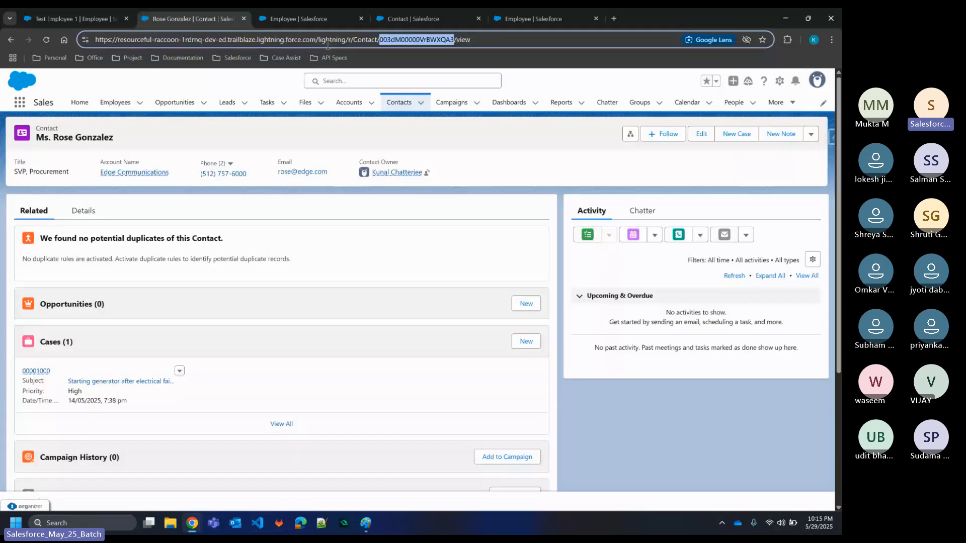
pyautogui.click(94, 117)
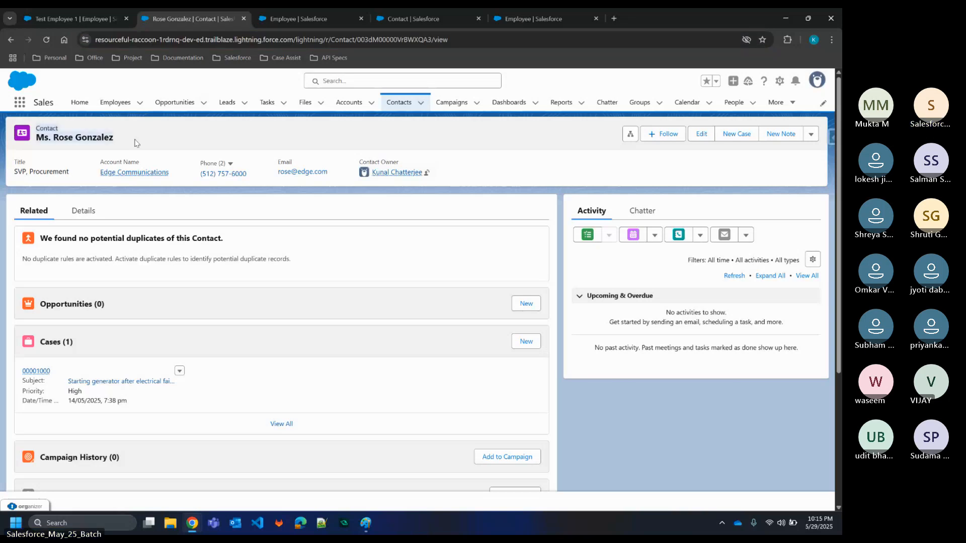
pyautogui.click(49, 11)
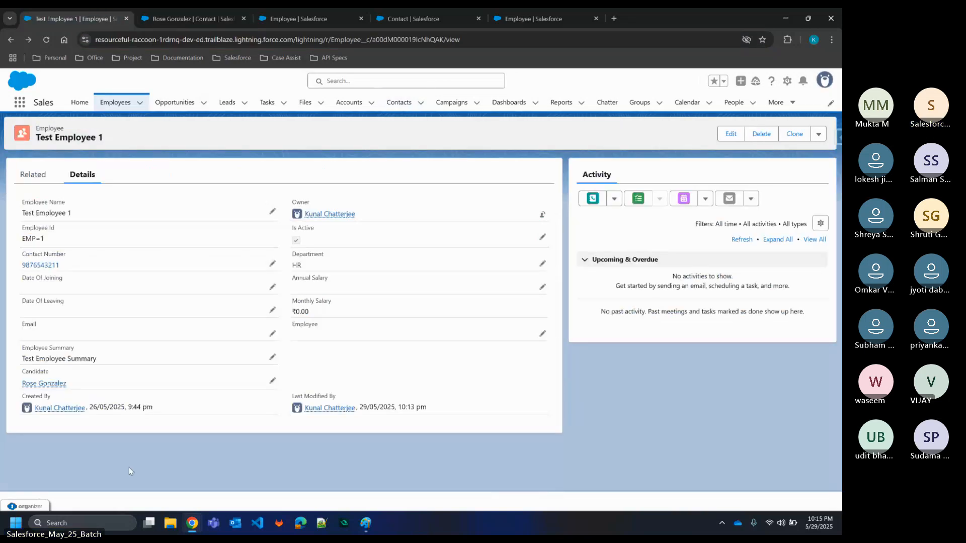
# - Follow Test Employee 1's Candidate link to the contact's details and preview the account in its Account Name lookup
pyautogui.click(49, 384)
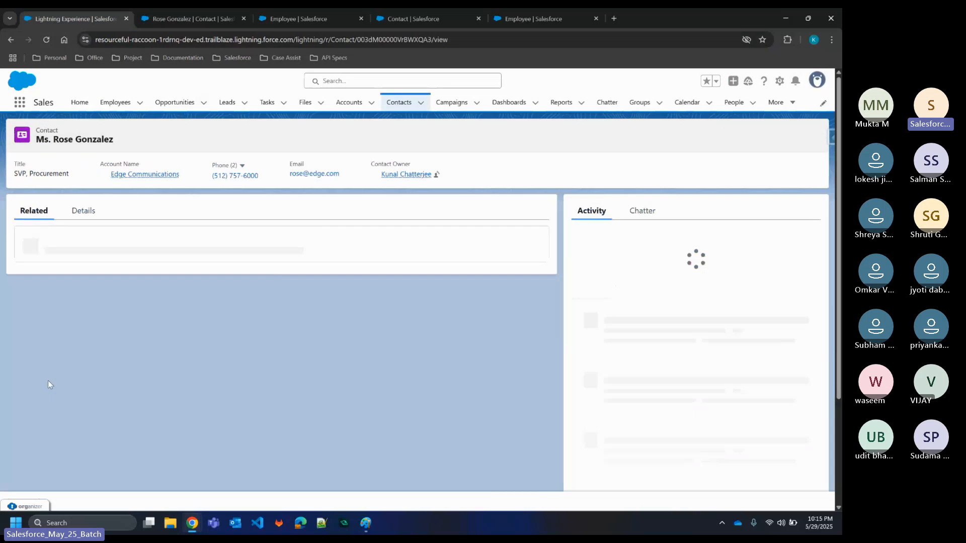
pyautogui.click(89, 218)
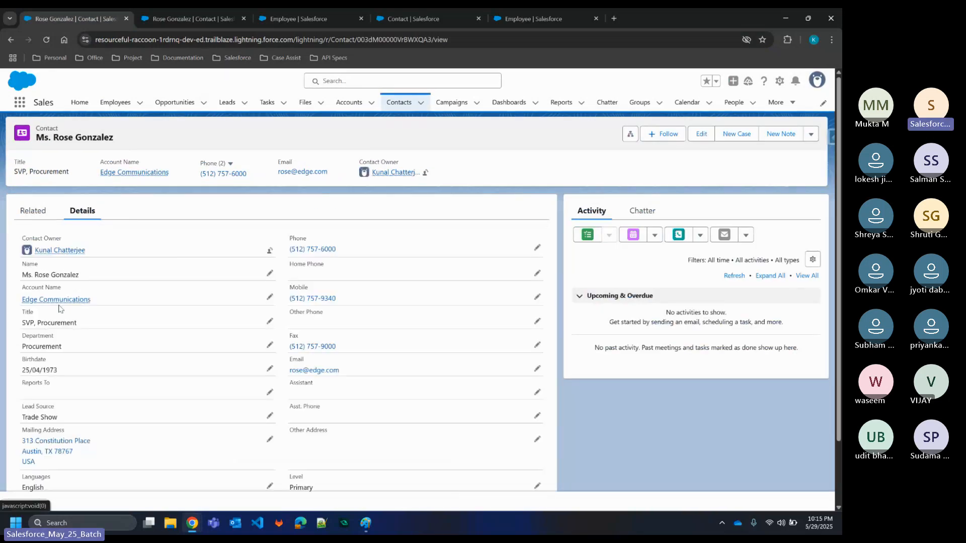
pyautogui.moveTo(72, 302)
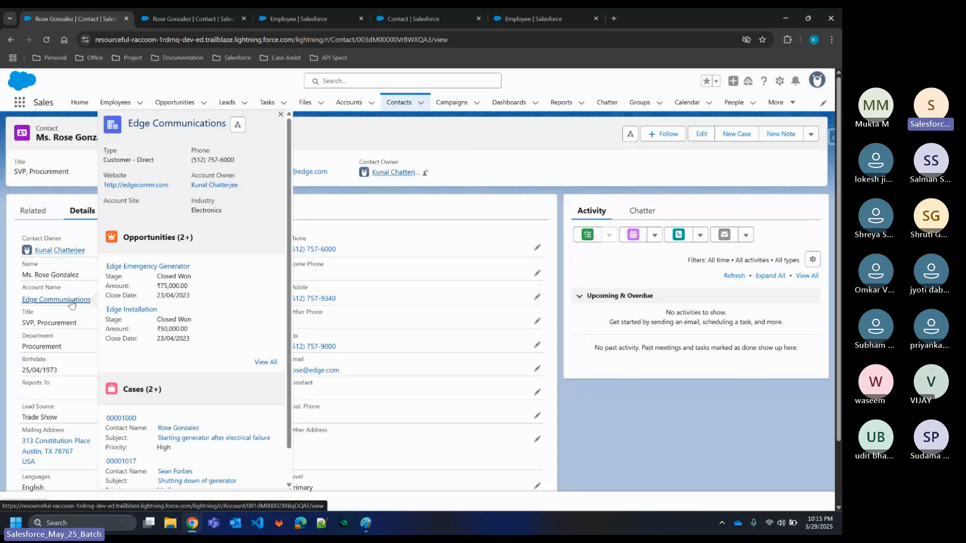
# - Show all data for the contact in Salesforce Inspector to examine its AccountId, and return to the contact record
pyautogui.click(832, 137)
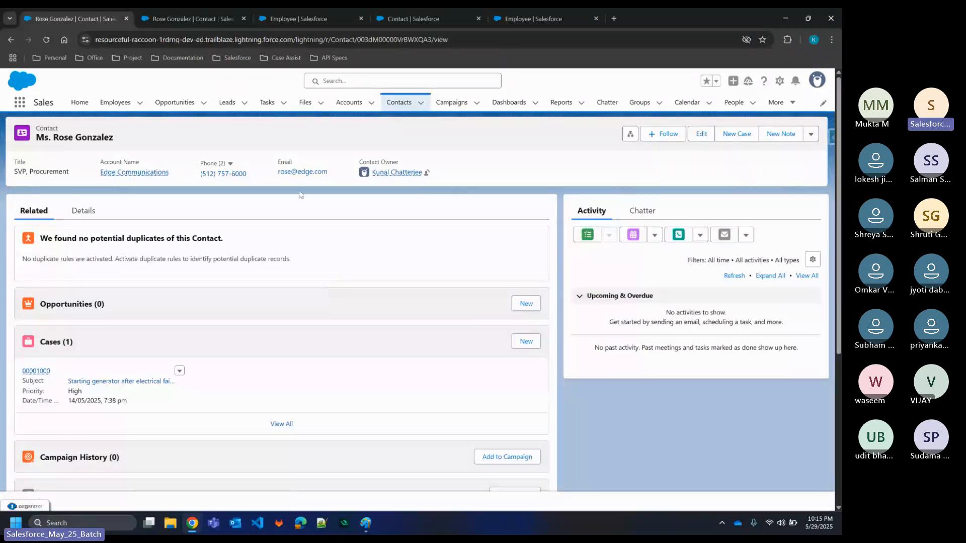
pyautogui.click(831, 138)
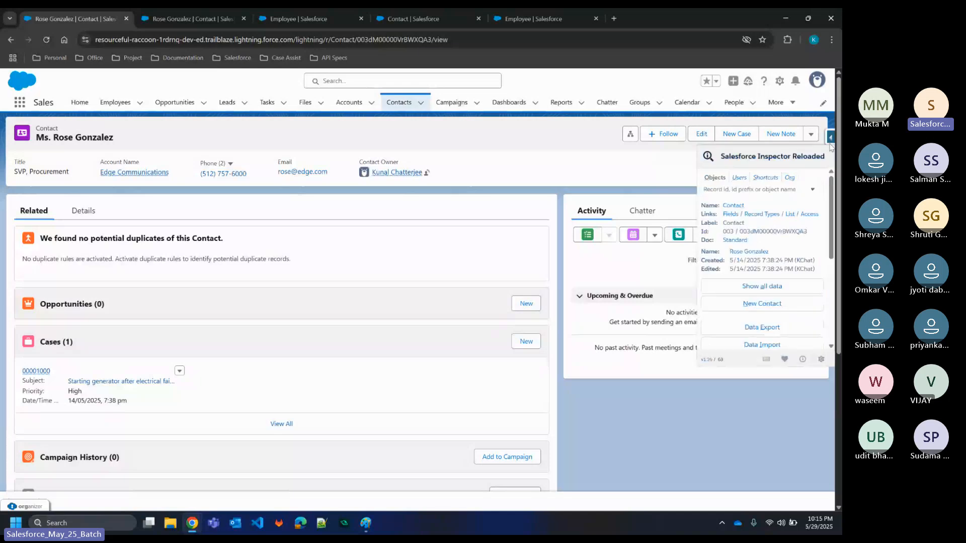
pyautogui.click(760, 285)
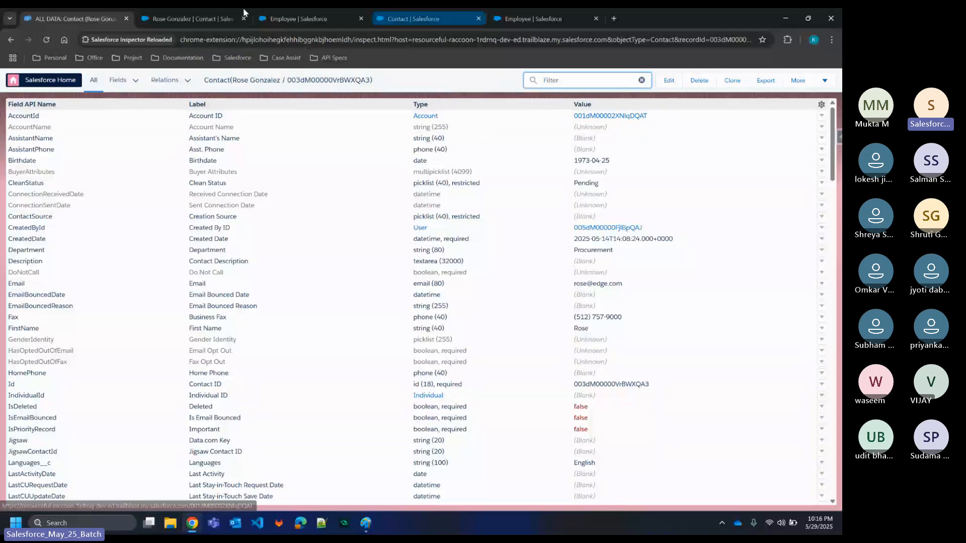
pyautogui.click(11, 41)
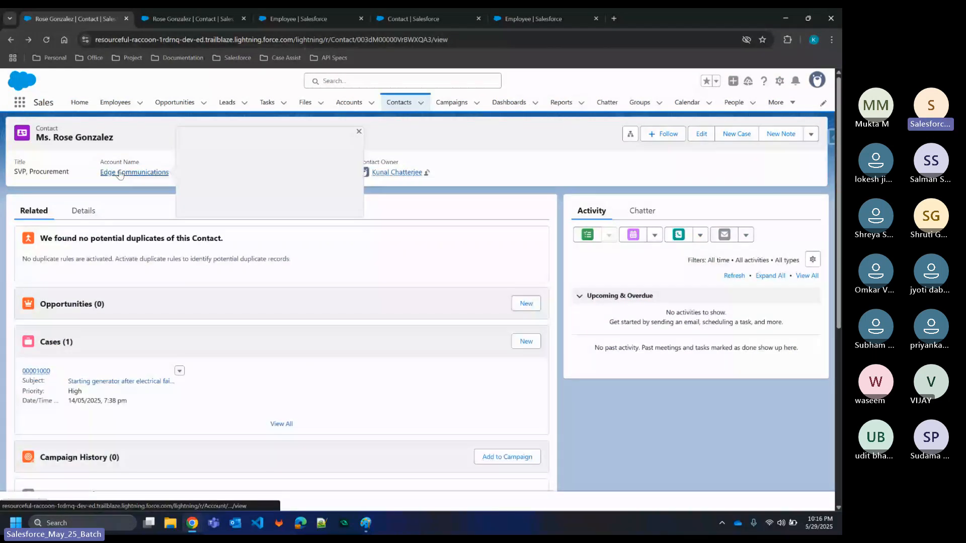
# - Open the contact's Edge Communications account, review its related lists, and open the case "Starting generator after electrical failure" to check its case number
pyautogui.click(120, 173)
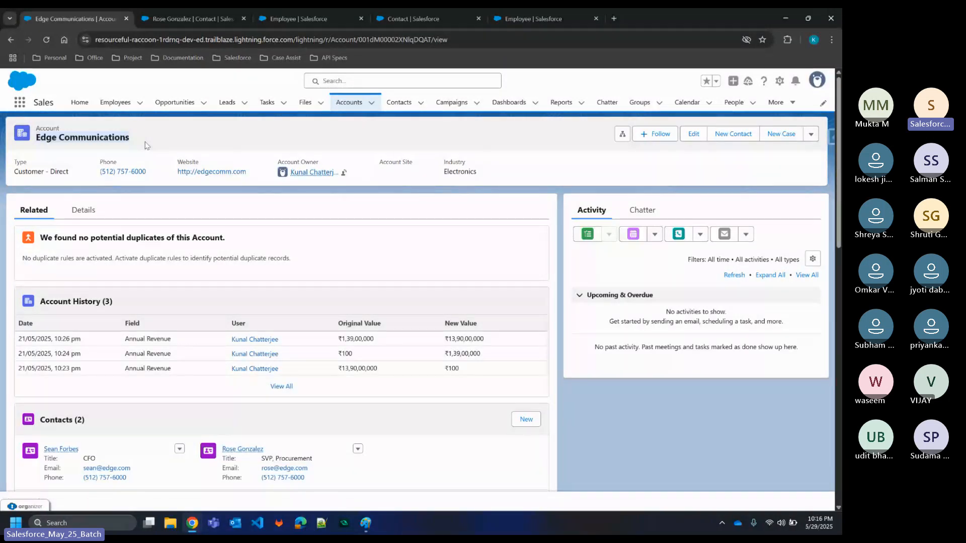
pyautogui.scroll(-5, 260, 227)
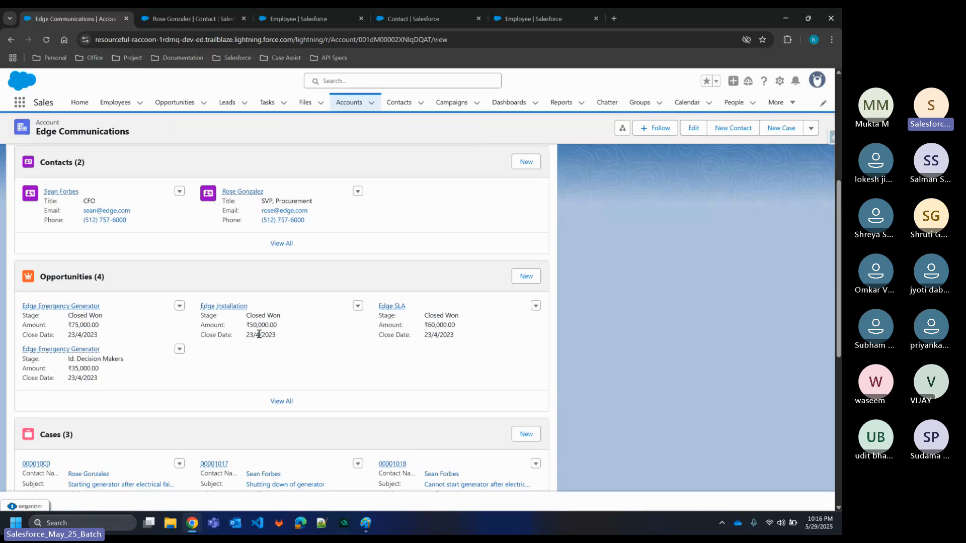
pyautogui.scroll(-2, 258, 335)
pyautogui.moveTo(34, 344)
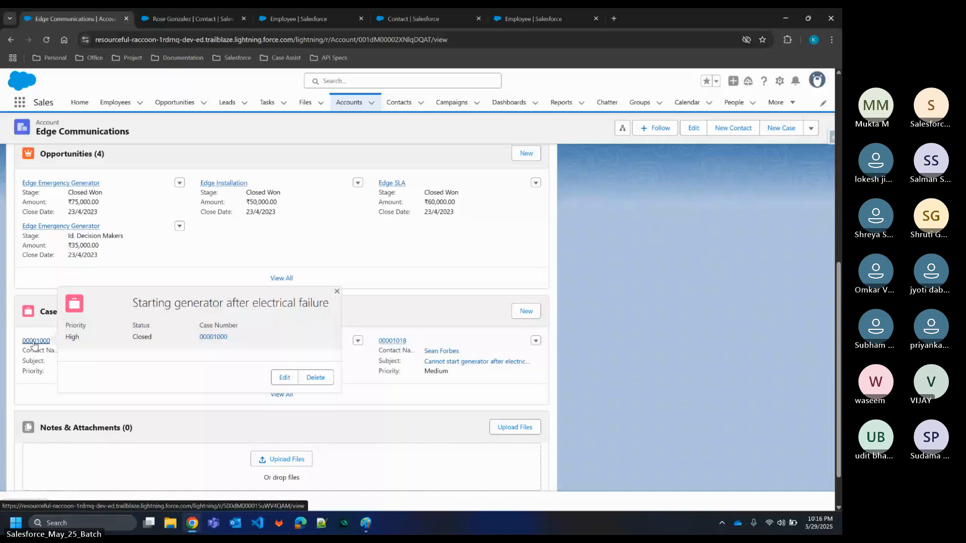
pyautogui.click(35, 342)
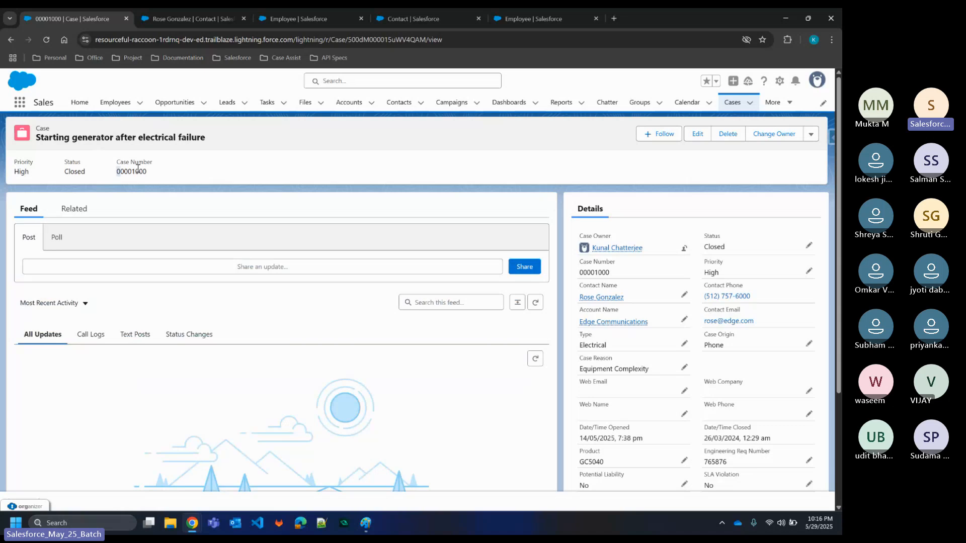
pyautogui.moveTo(116, 171); pyautogui.dragTo(174, 179)
pyautogui.click(156, 169)
# - Find the Candidate contact in the Contacts list and open Test Employee 1 from that contact's Employees related list
pyautogui.click(115, 102)
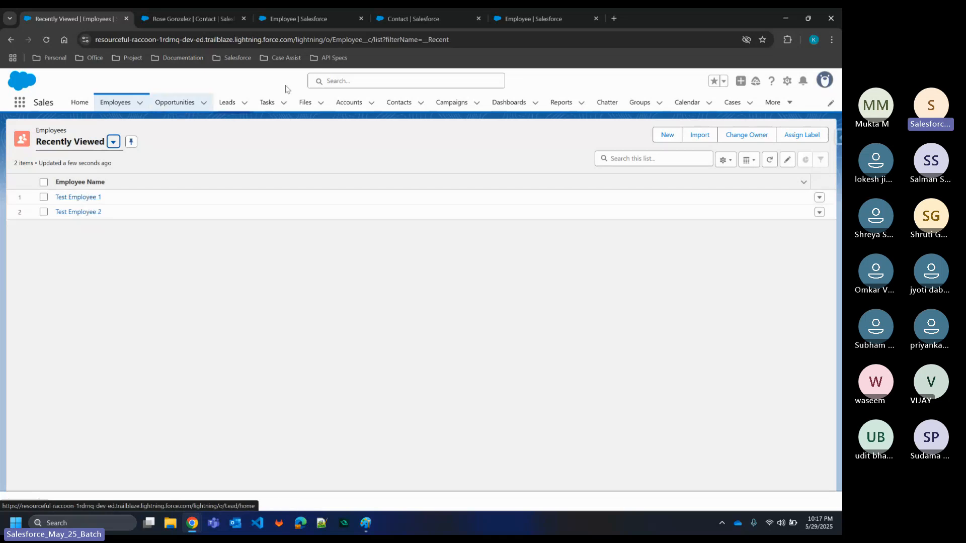
pyautogui.click(412, 104)
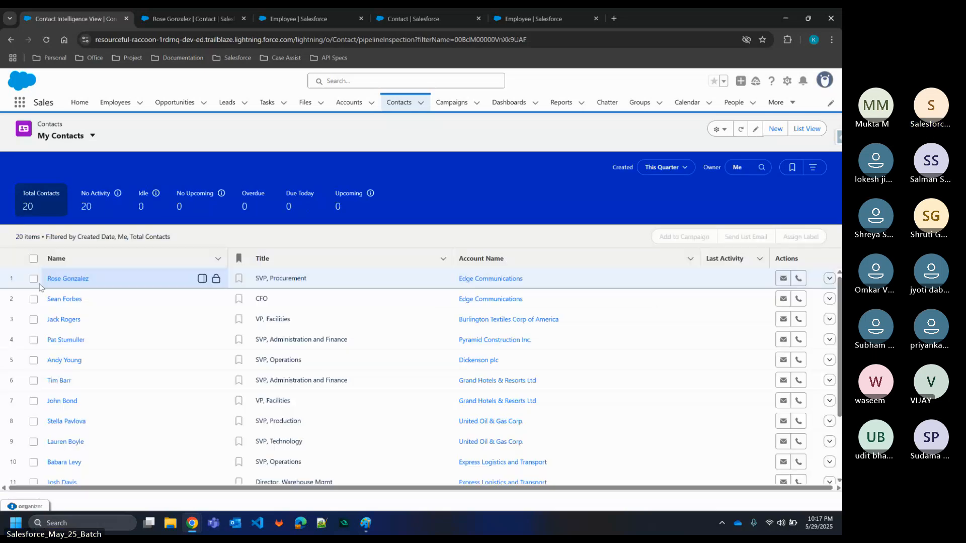
pyautogui.click(68, 280)
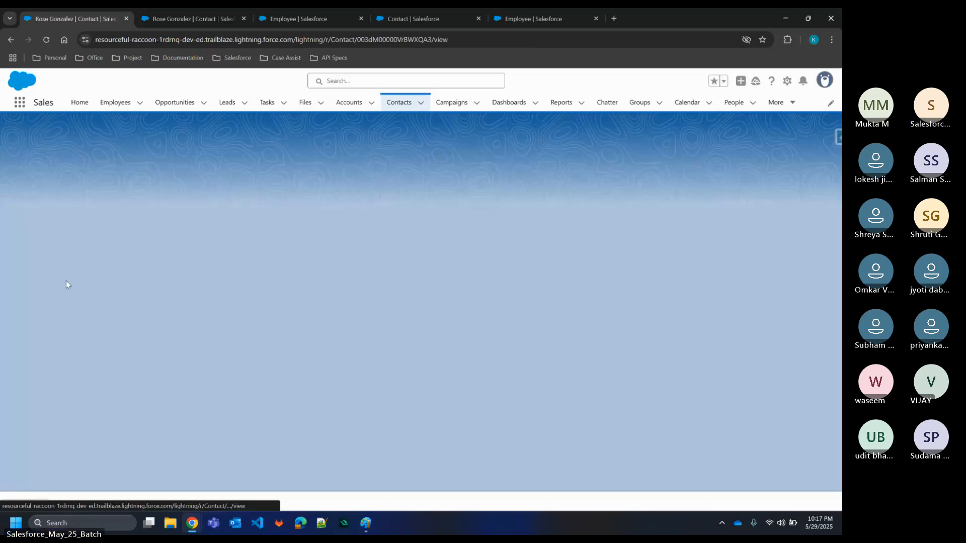
pyautogui.scroll(-6, 190, 392)
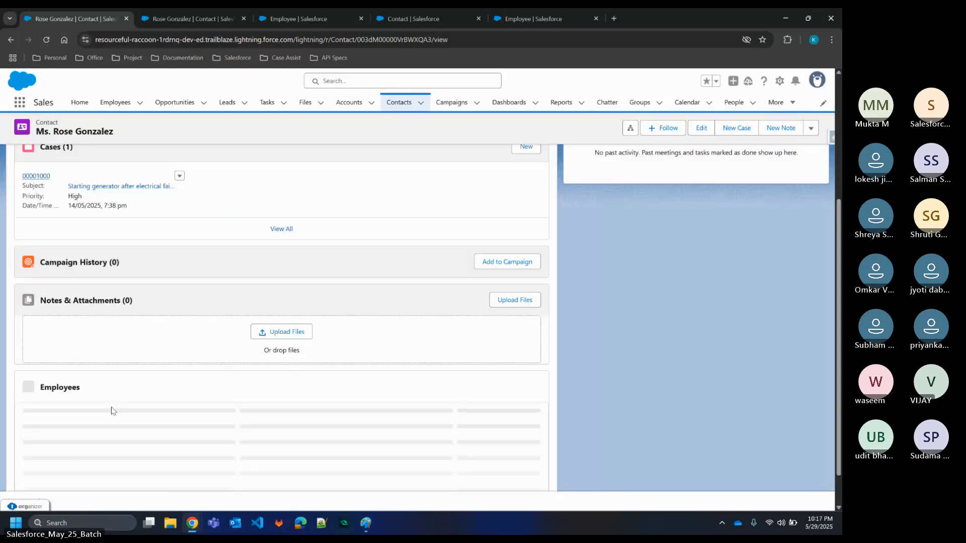
pyautogui.click(62, 457)
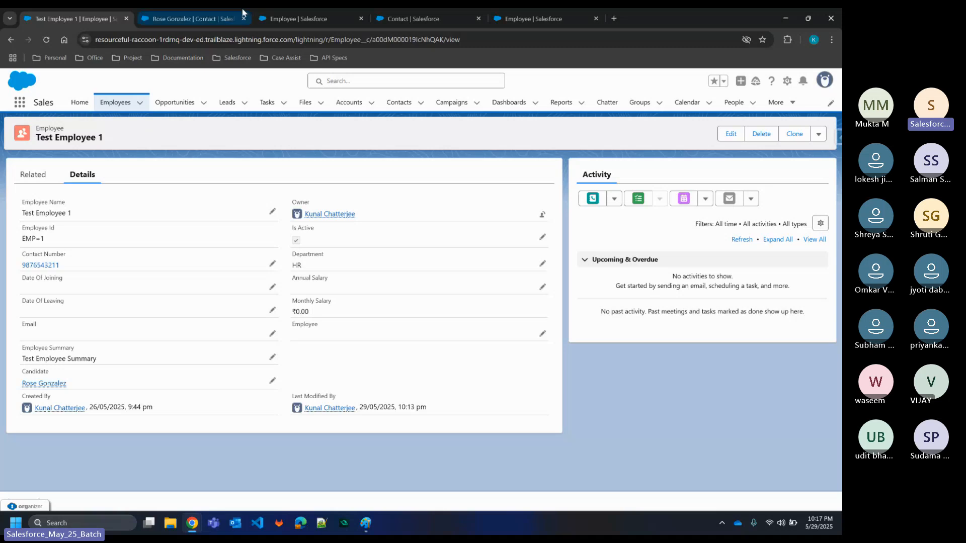
# - Examine the lookup fields in the Contact and Employee objects' Fields & Relationships lists, reloading the Employee list
pyautogui.click(295, 11)
pyautogui.click(387, 12)
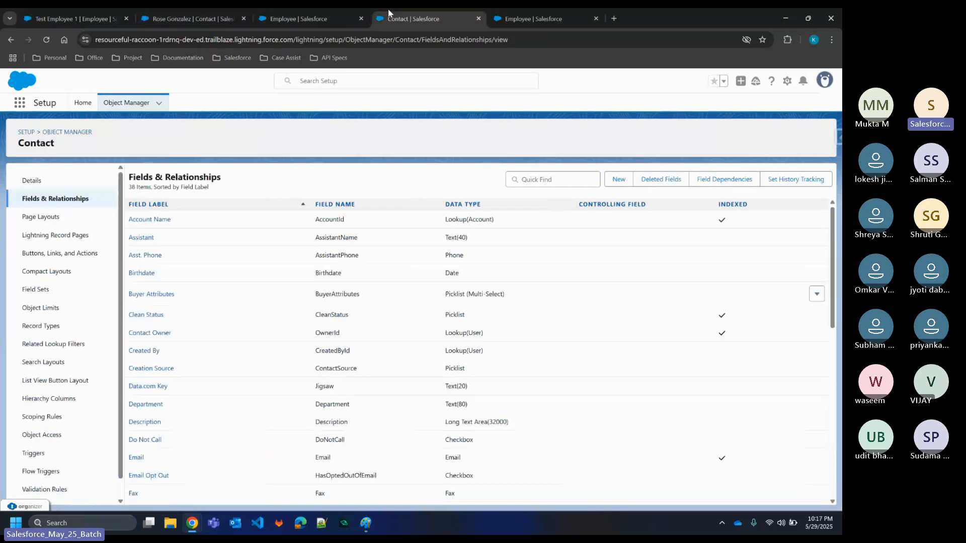
pyautogui.click(334, 16)
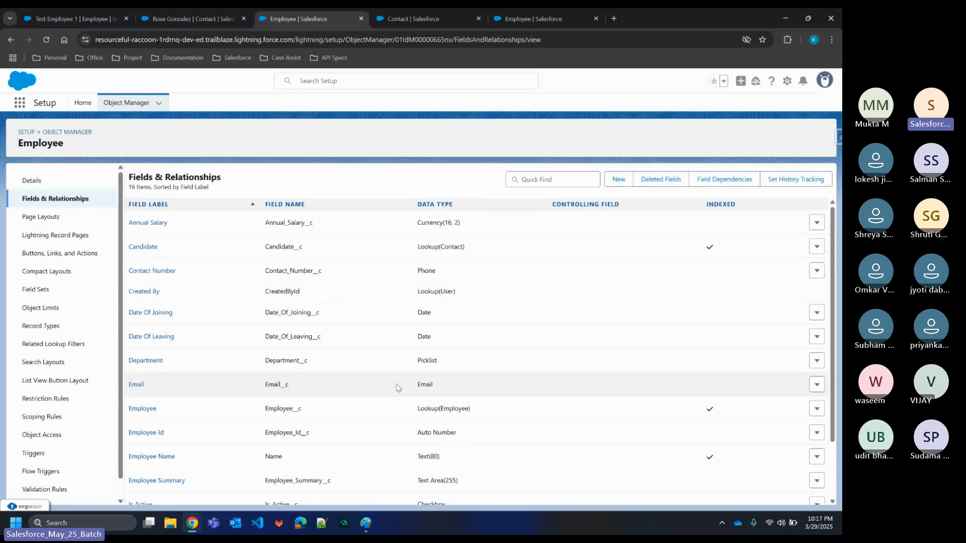
pyautogui.scroll(-1, 398, 388)
pyautogui.scroll(-2, 398, 387)
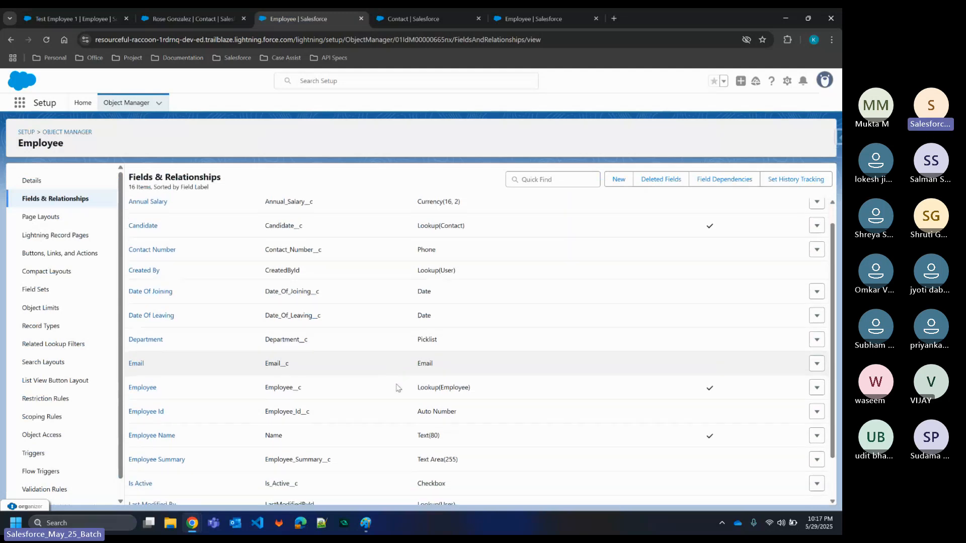
pyautogui.click(532, 13)
pyautogui.scroll(-3, 406, 354)
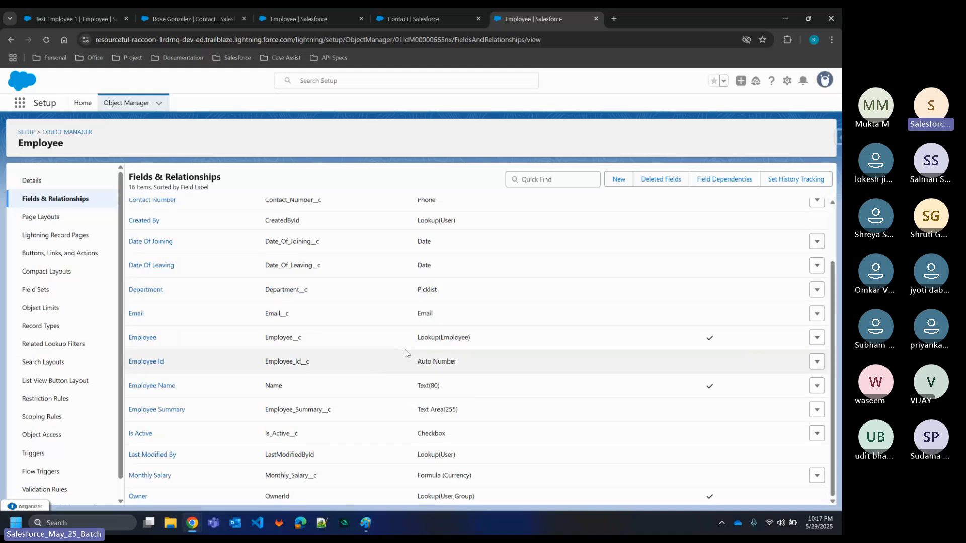
pyautogui.scroll(3, 407, 353)
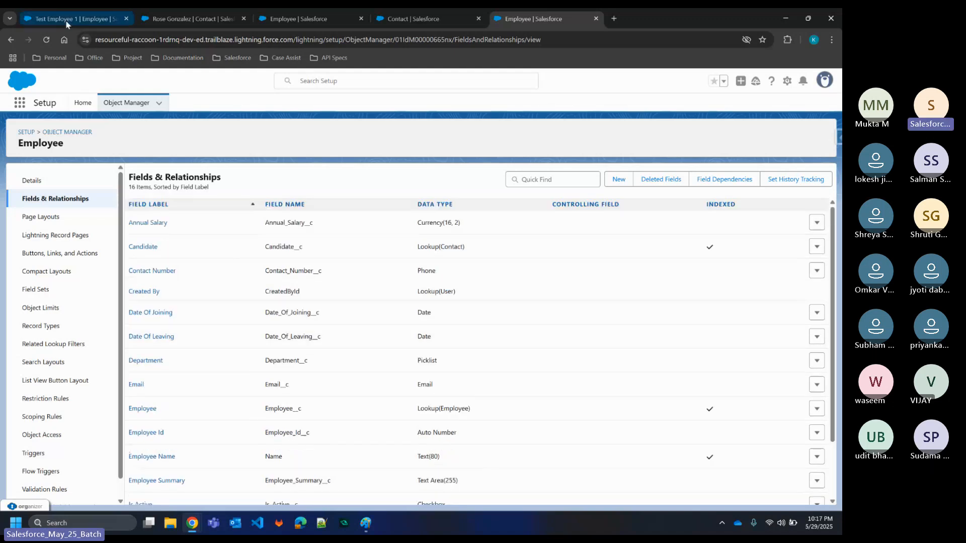
pyautogui.click(46, 39)
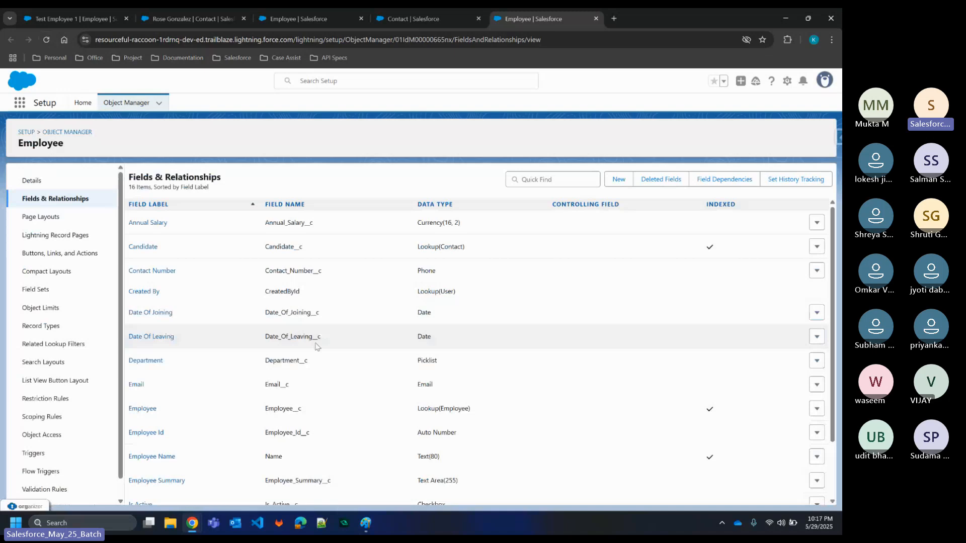
pyautogui.scroll(-3, 317, 346)
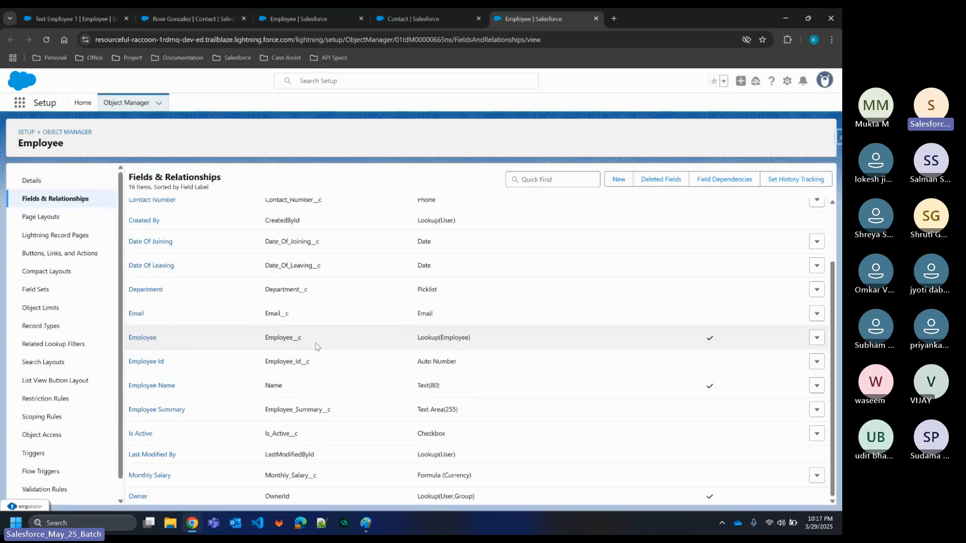
# - Start a new Master-Detail Relationship field on the Employee object and choose Account as the related object
pyautogui.scroll(3, 315, 342)
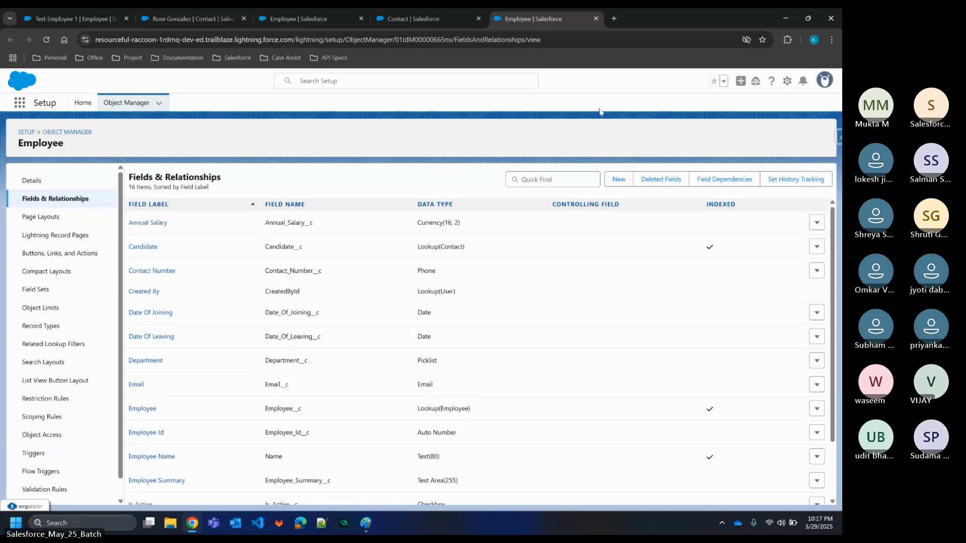
pyautogui.click(619, 179)
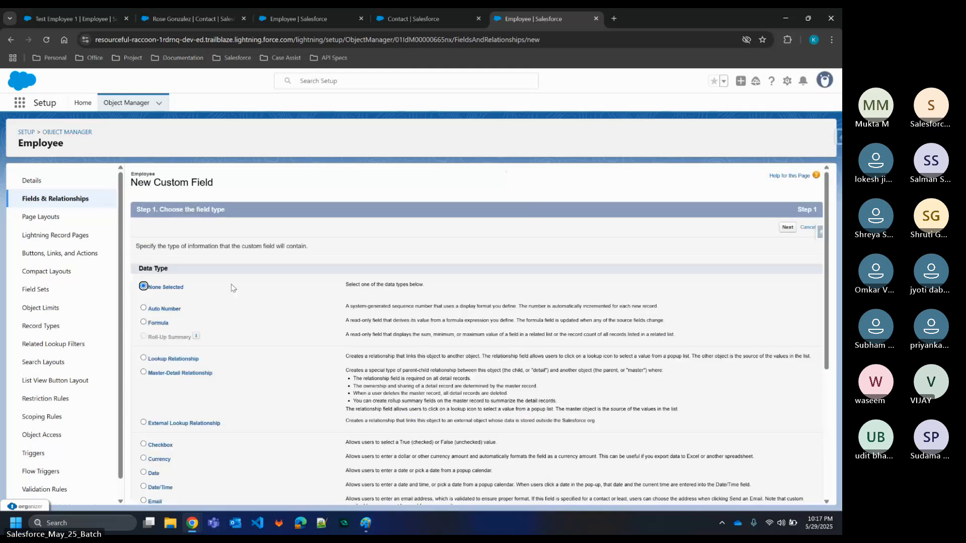
pyautogui.click(144, 372)
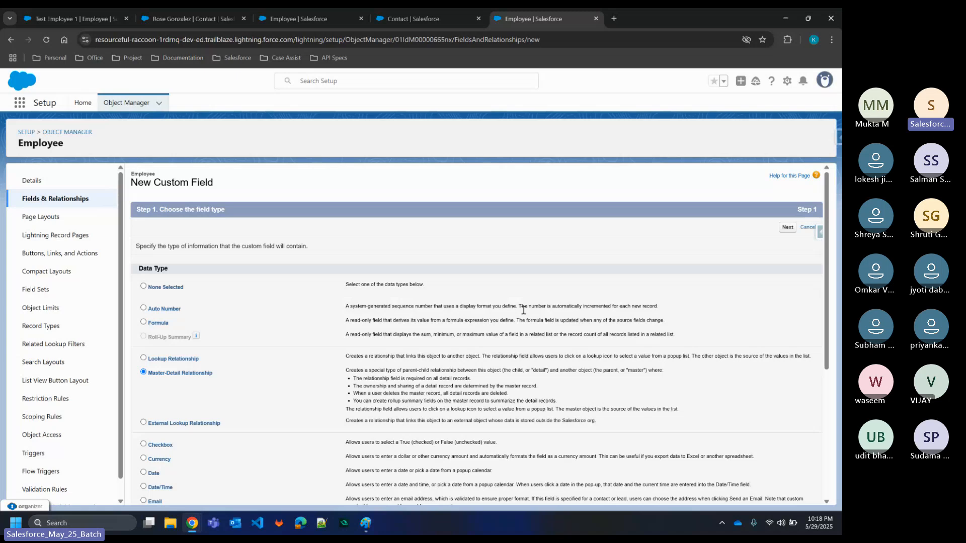
pyautogui.click(787, 228)
pyautogui.click(364, 265)
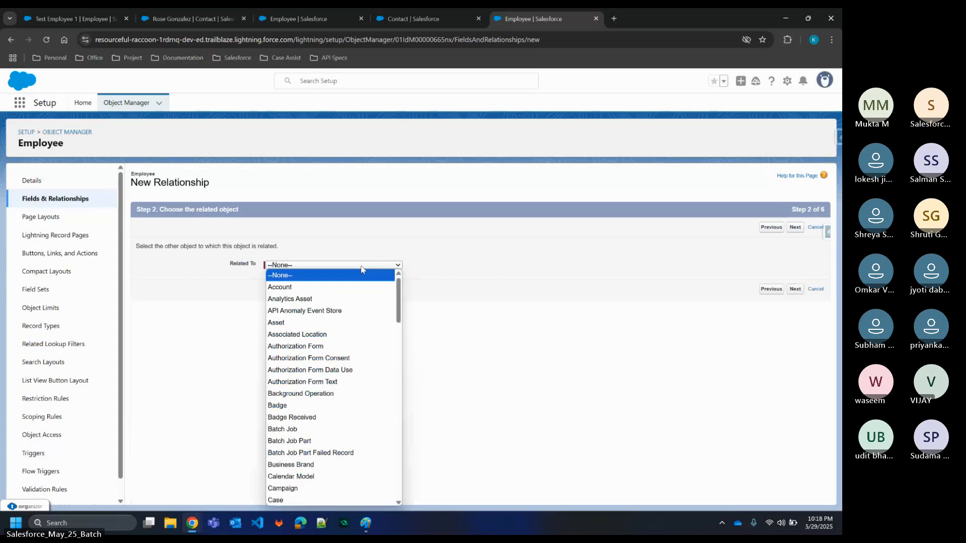
pyautogui.click(345, 286)
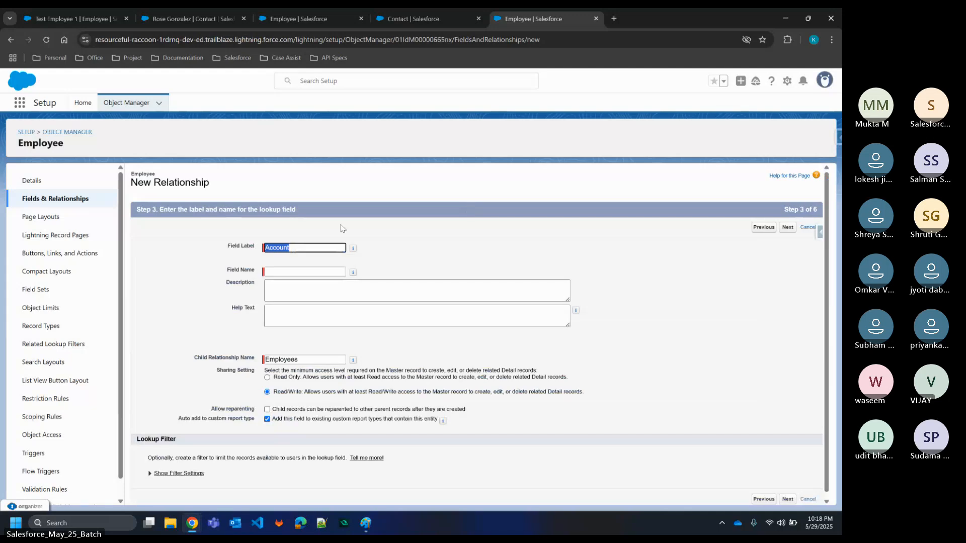
# - Set the master-detail field's label to Company and continue to its field-level security settings
pyautogui.write('Com')
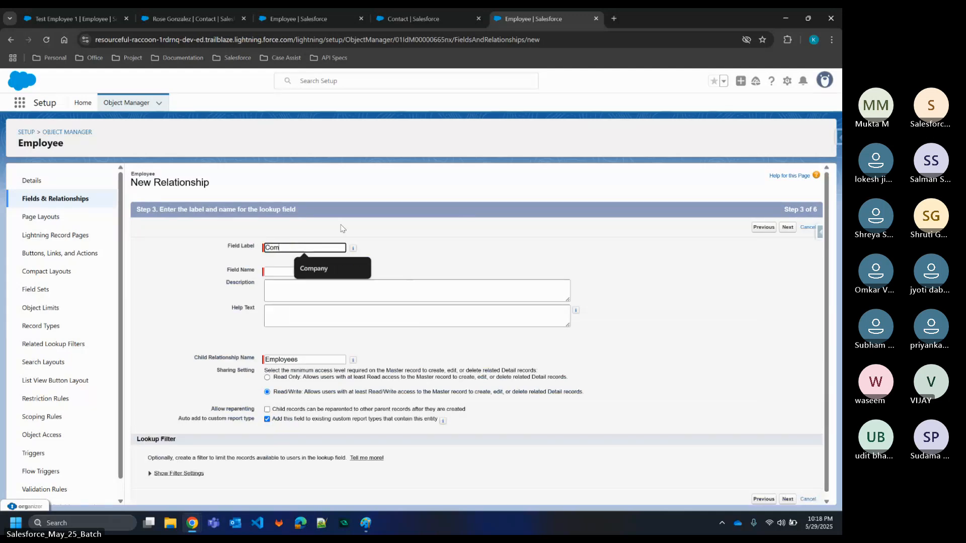
pyautogui.write('pany')
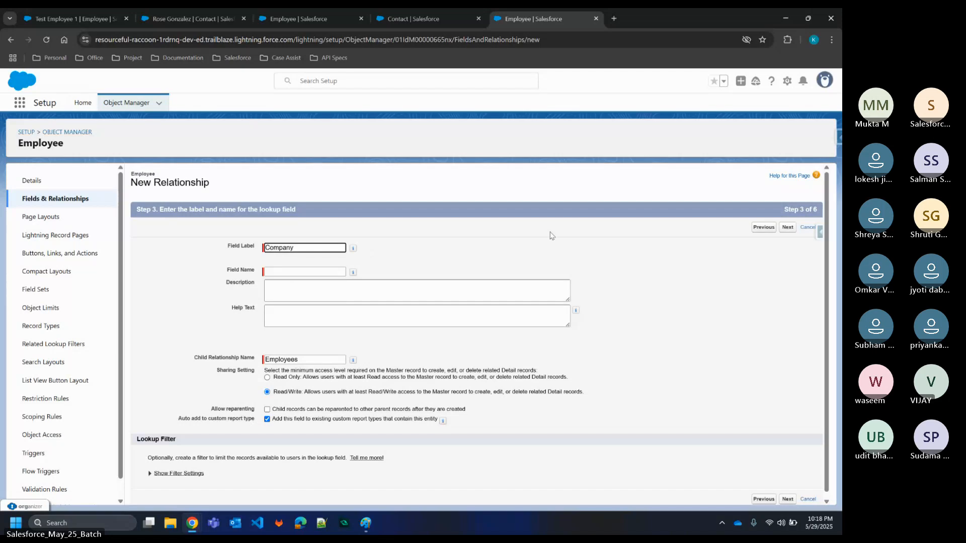
pyautogui.click(787, 228)
# - Try to save the Company master-detail field with the default page layouts and the Employees related list on all Account layouts
pyautogui.click(40, 13)
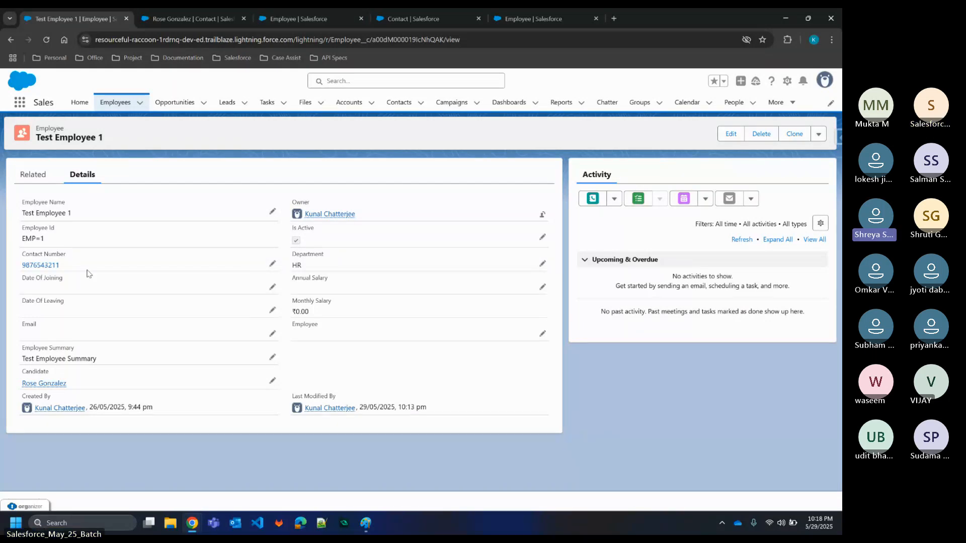
pyautogui.click(313, 19)
pyautogui.click(534, 18)
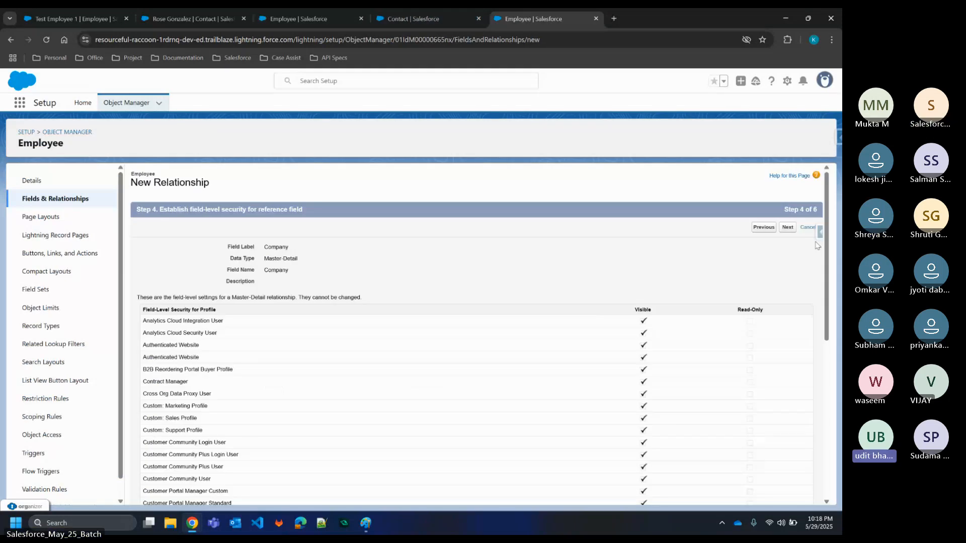
pyautogui.click(793, 227)
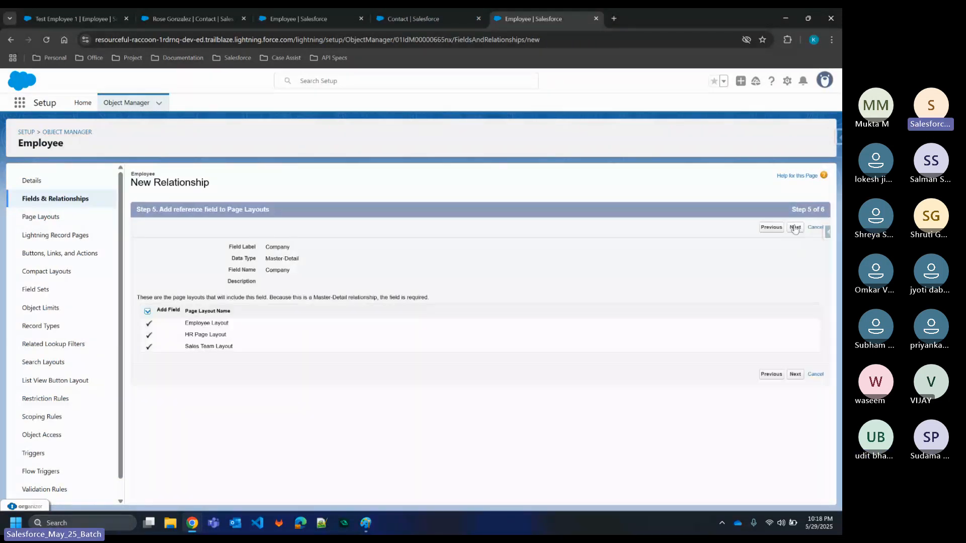
pyautogui.click(796, 228)
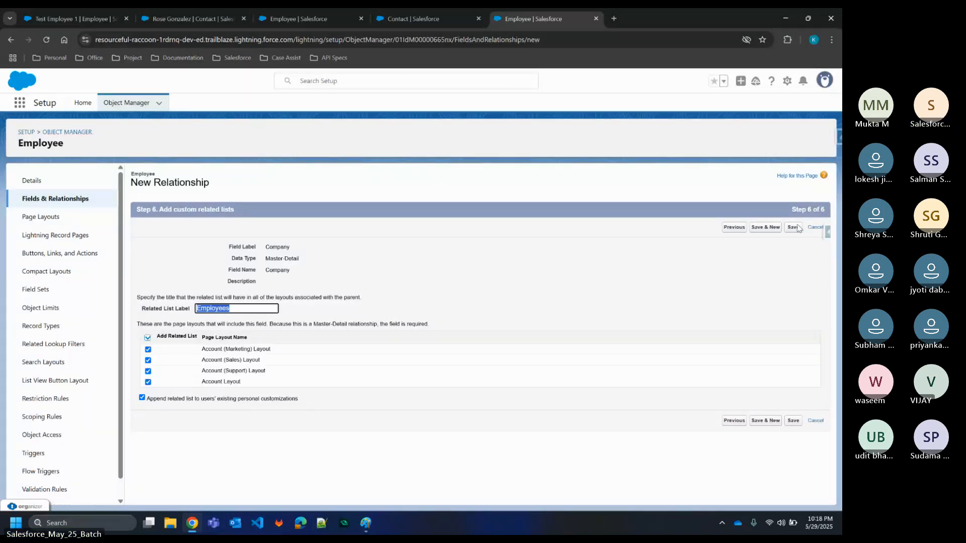
pyautogui.click(798, 229)
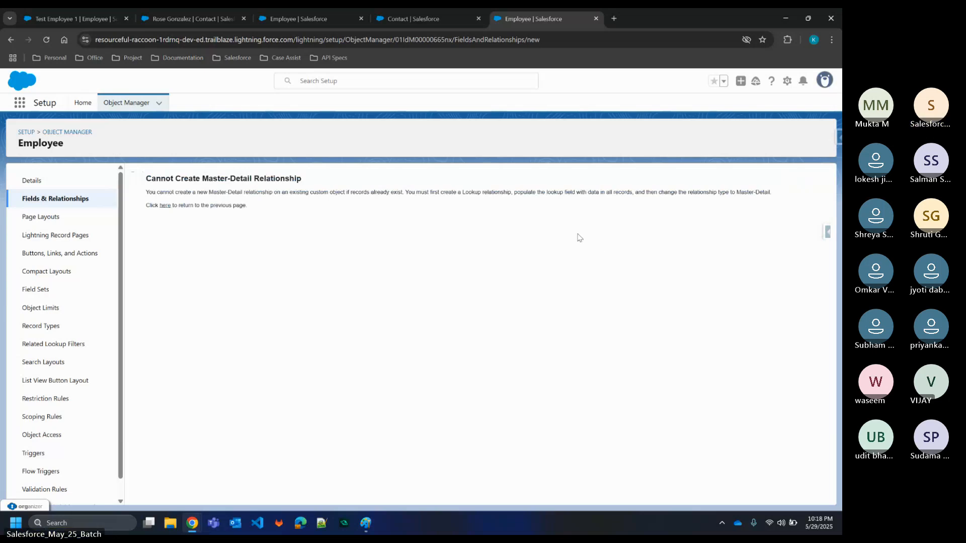
# - Examine the rule on creating master-detail relationships for objects with existing records, checking it against the Test Employee 1 record
pyautogui.click(20, 12)
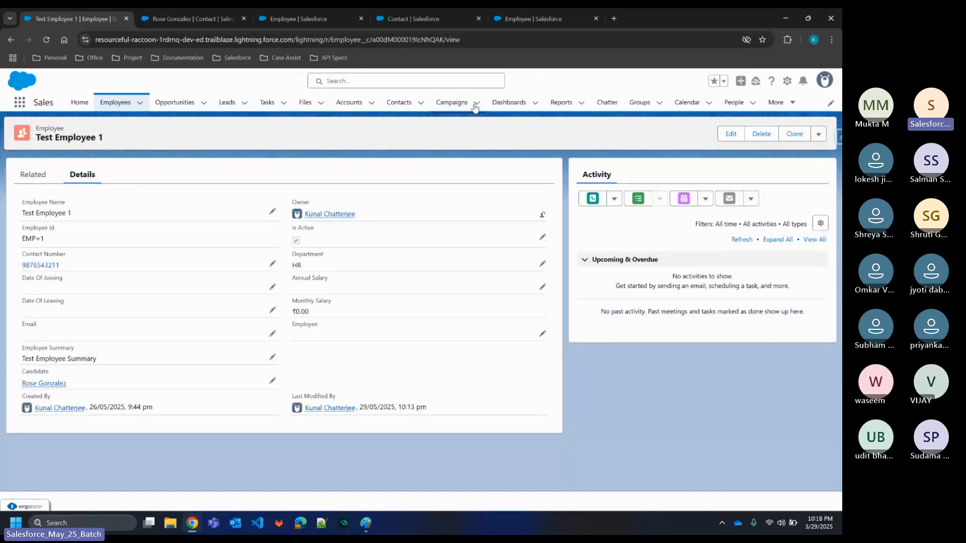
pyautogui.click(531, 12)
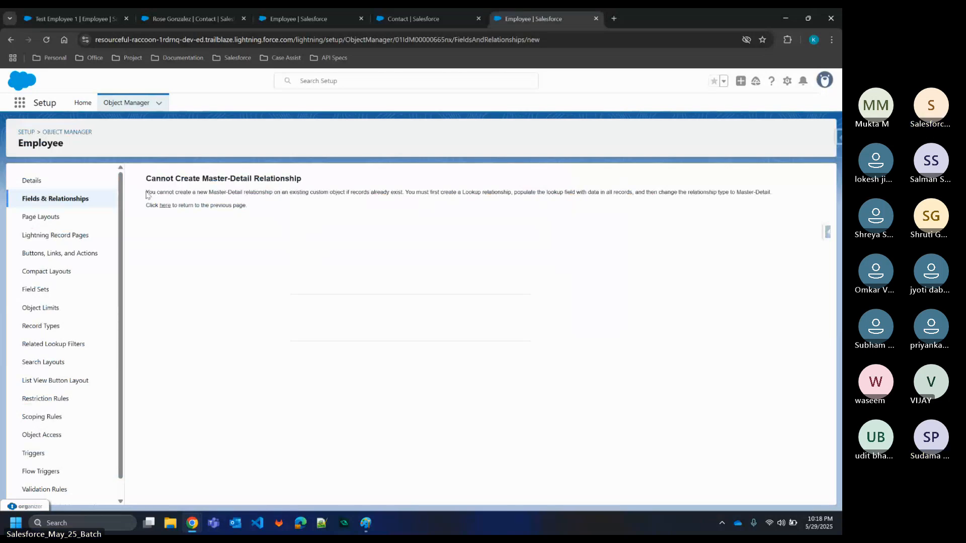
pyautogui.moveTo(146, 193); pyautogui.dragTo(410, 190)
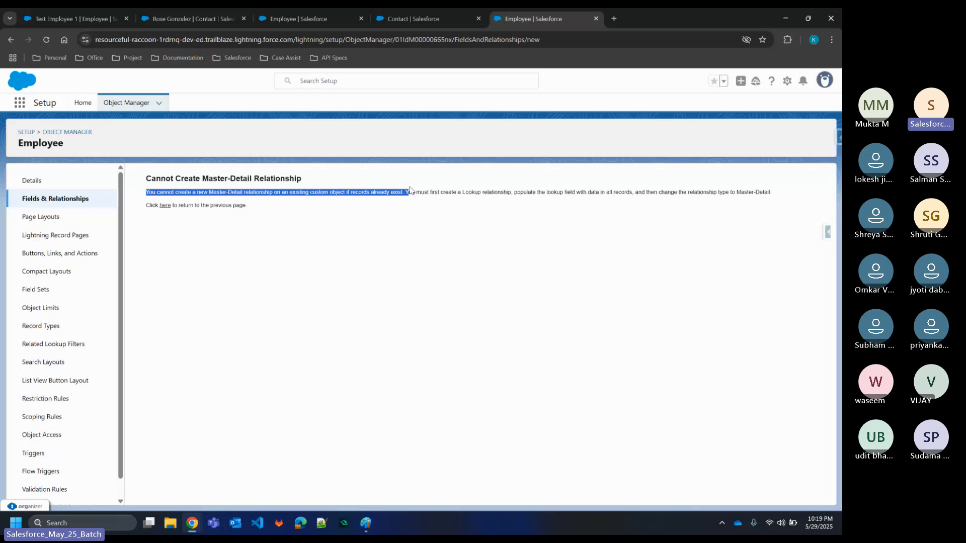
pyautogui.moveTo(410, 191); pyautogui.dragTo(405, 191)
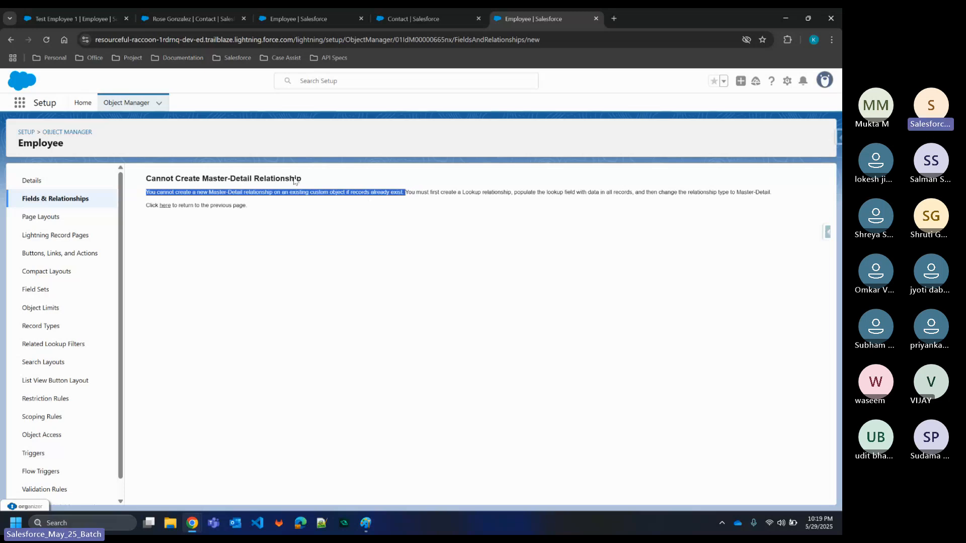
pyautogui.click(69, 7)
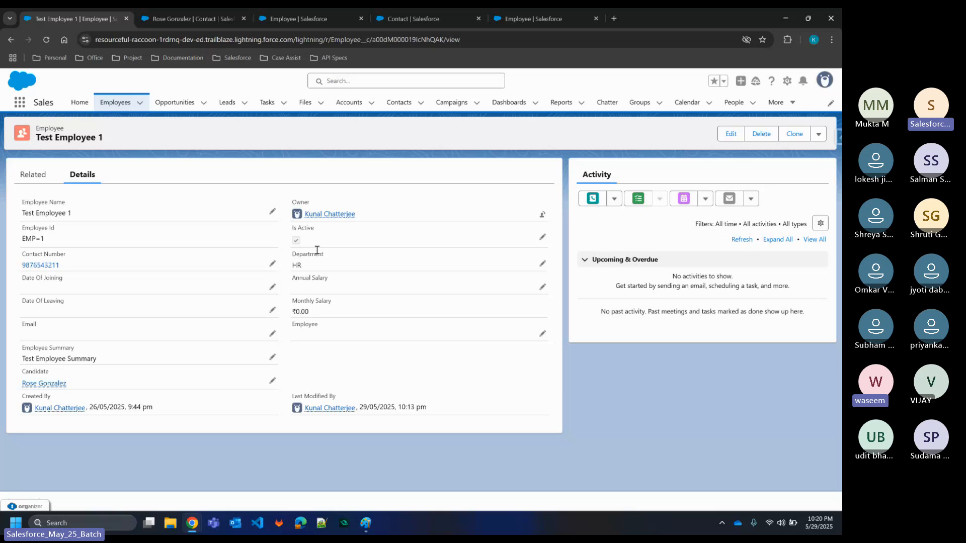
# - Review the setup page's instructions on adding a master-detail relationship to the Employee object
pyautogui.click(548, 15)
pyautogui.click(507, 207)
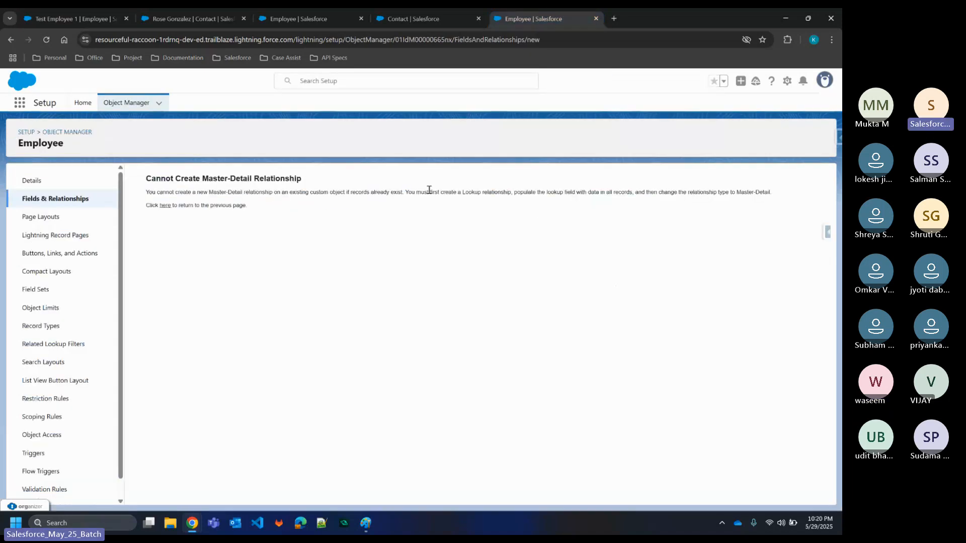
pyautogui.moveTo(406, 192); pyautogui.dragTo(636, 192)
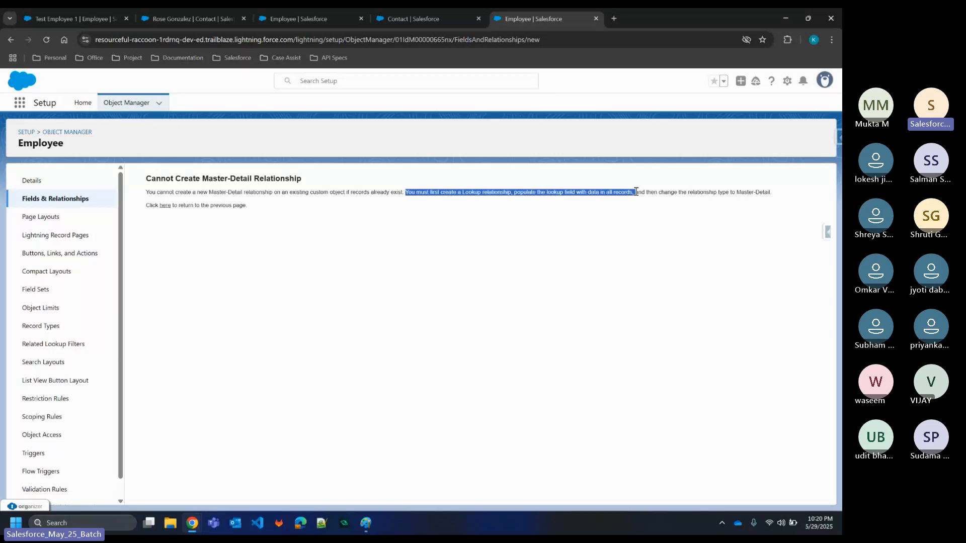
pyautogui.click(521, 202)
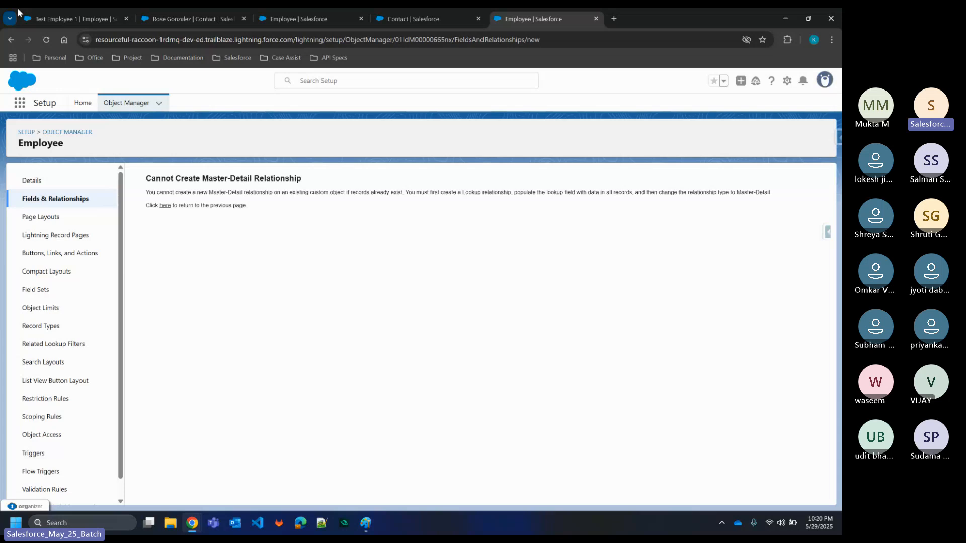
# - Delete the Test Employee 1 record from the recently viewed Employees list
pyautogui.click(72, 13)
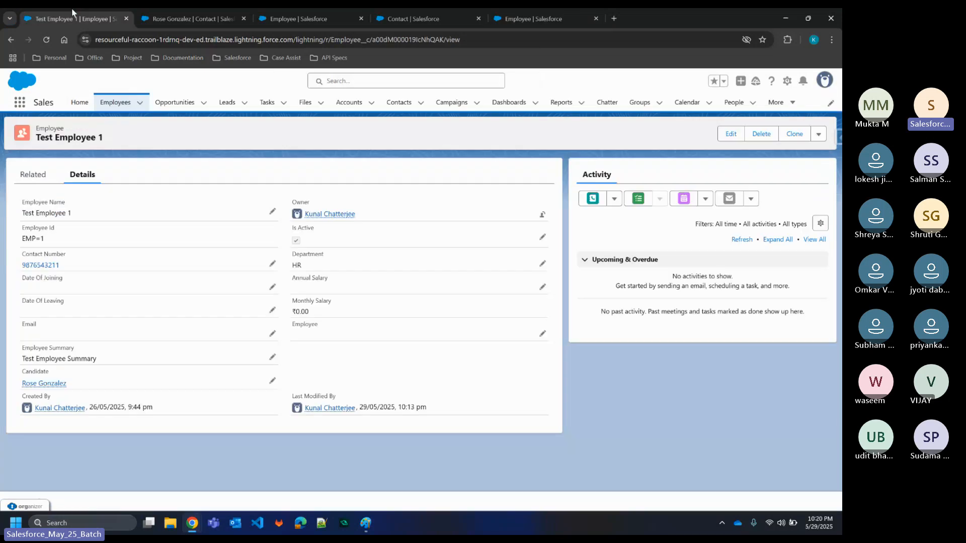
pyautogui.click(111, 105)
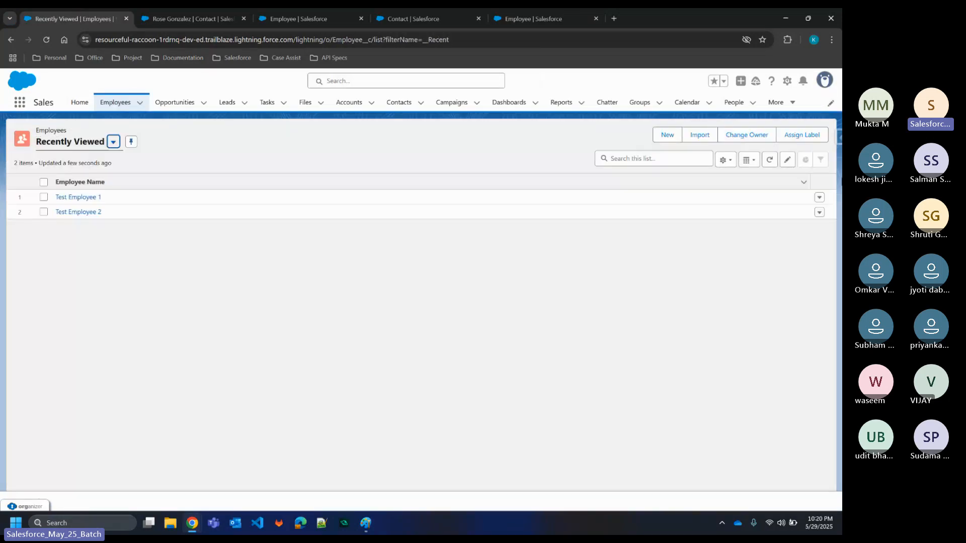
pyautogui.click(818, 198)
pyautogui.click(44, 182)
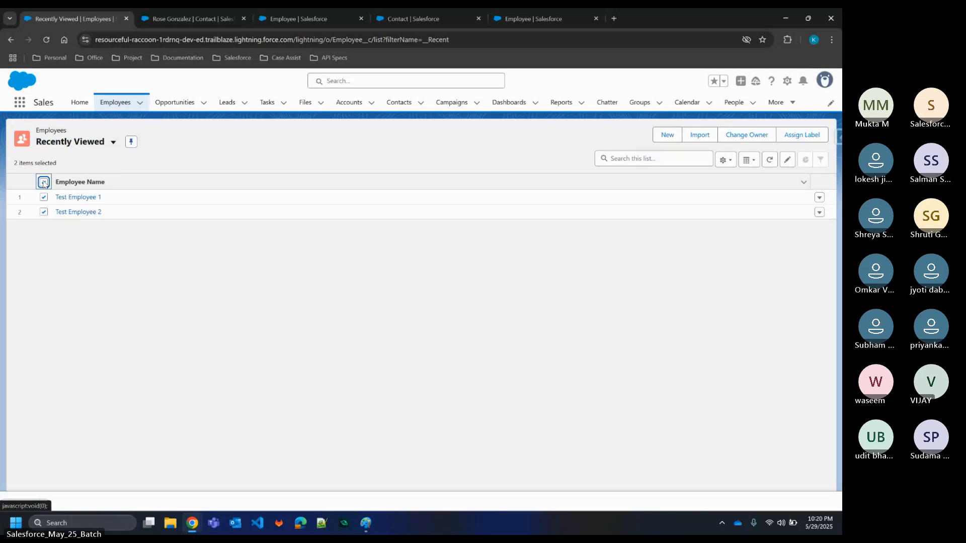
pyautogui.click(819, 198)
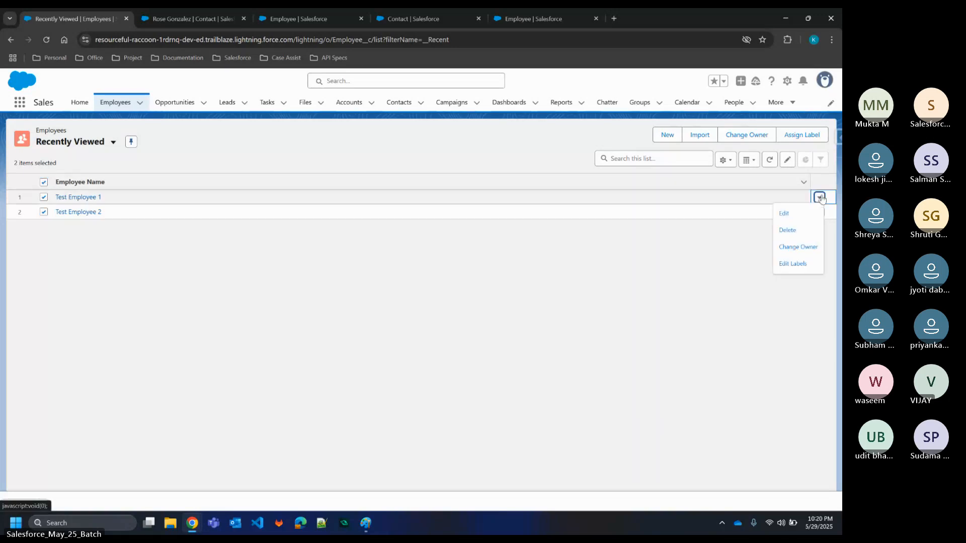
pyautogui.click(797, 232)
pyautogui.click(553, 306)
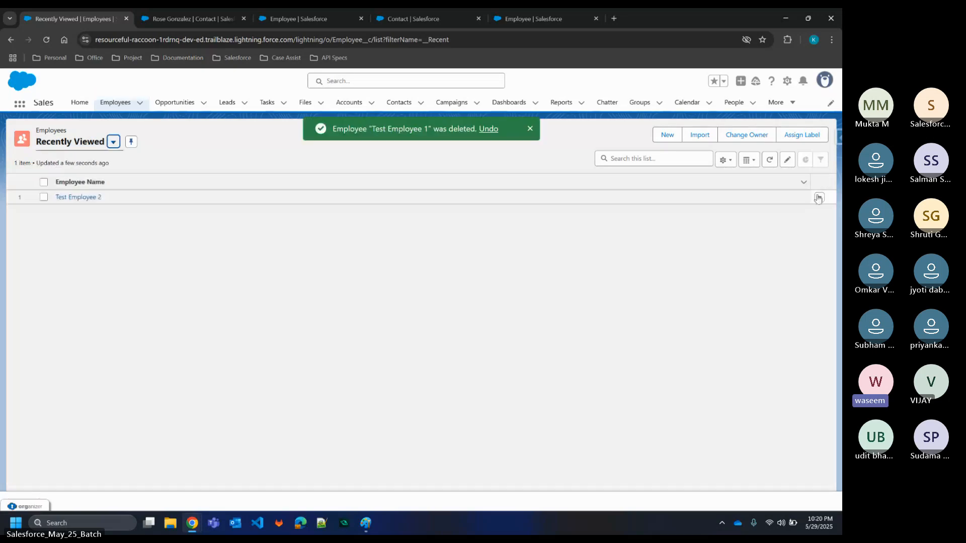
# - Delete the Test Employee 2 record from the Employees list
pyautogui.click(819, 198)
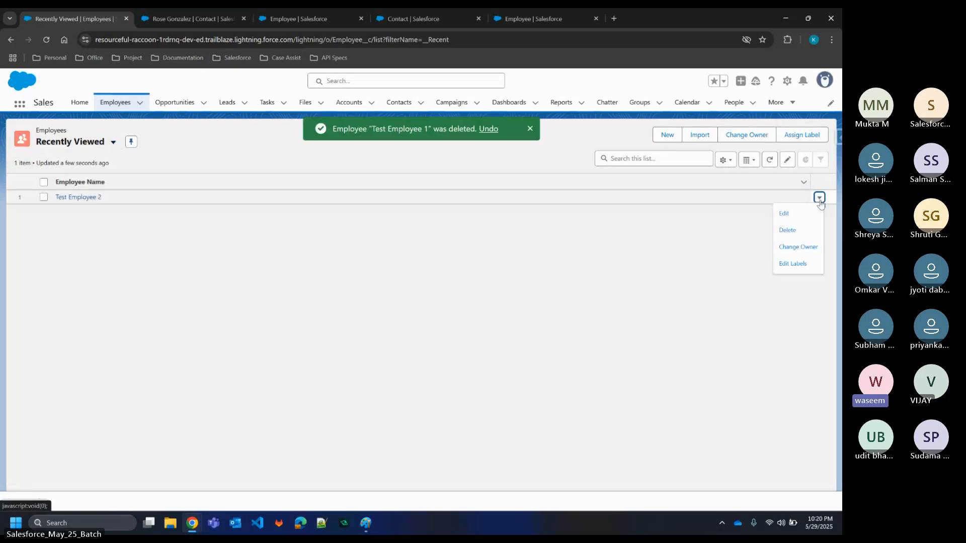
pyautogui.click(792, 233)
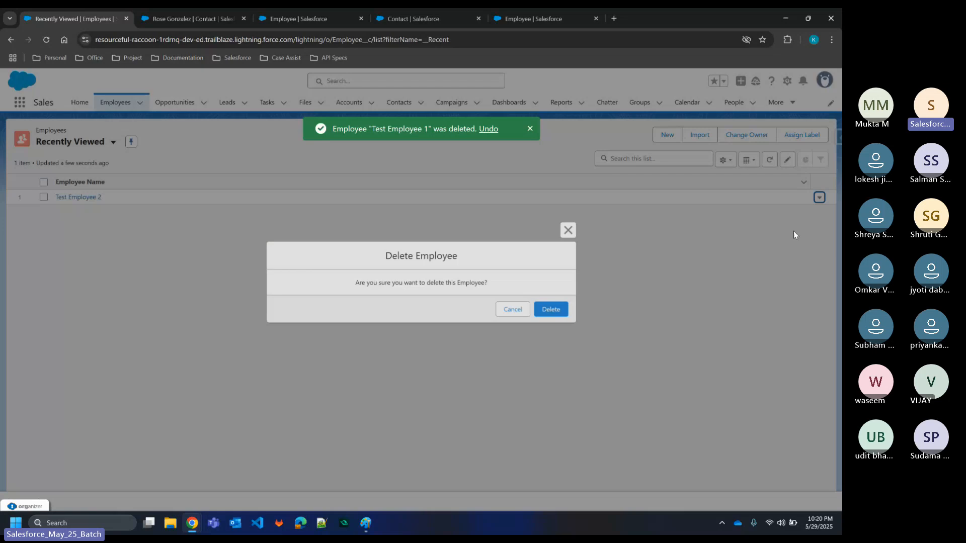
pyautogui.click(555, 310)
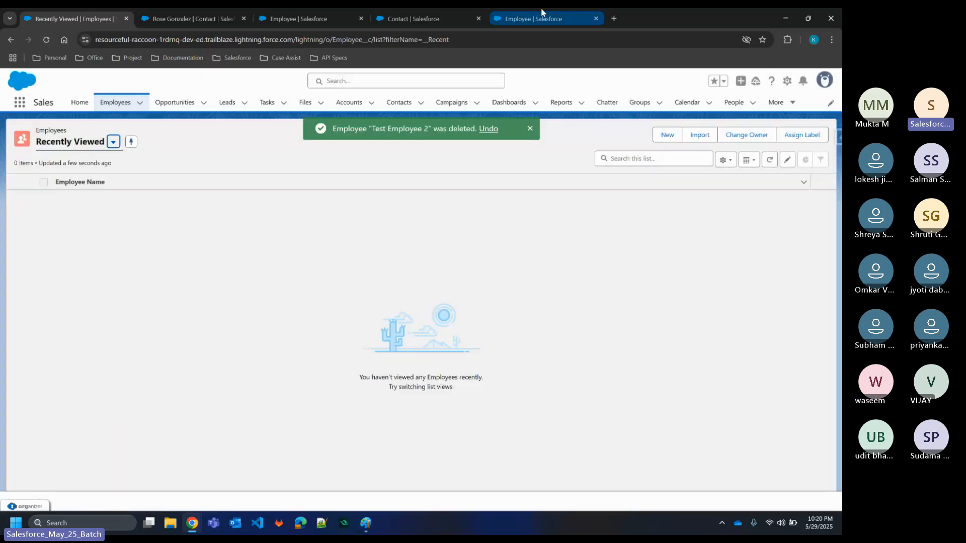
# - In the Employee object's setup, start a new Master-Detail Relationship field related to Account
pyautogui.click(542, 12)
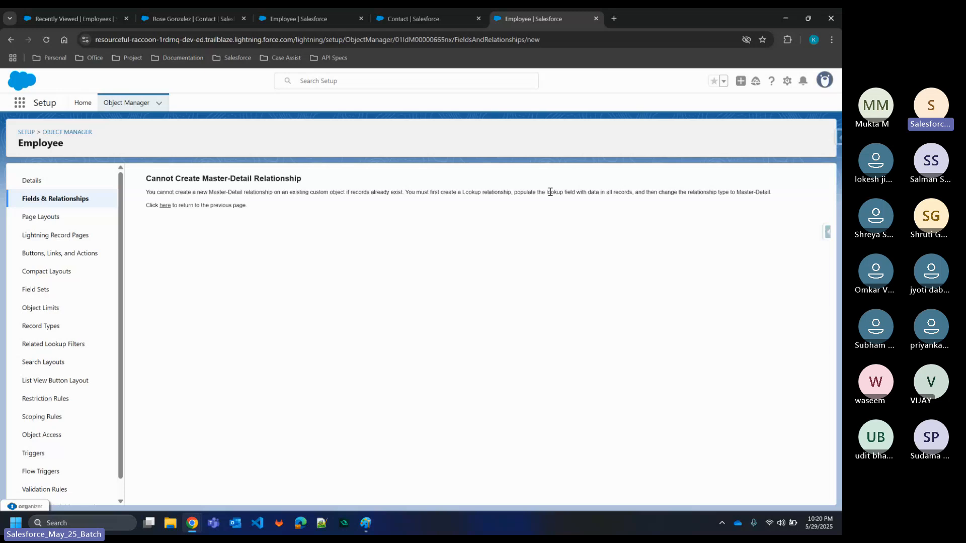
pyautogui.click(164, 206)
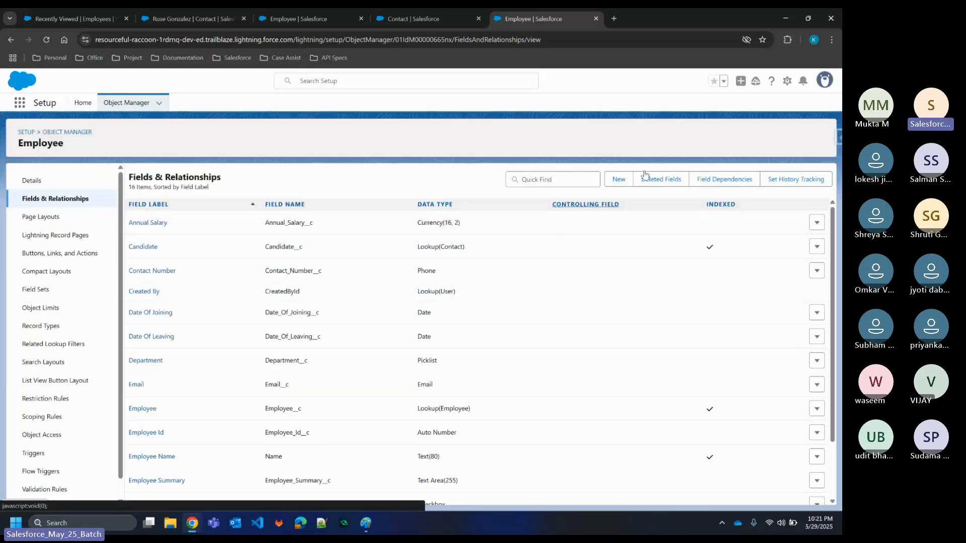
pyautogui.click(623, 179)
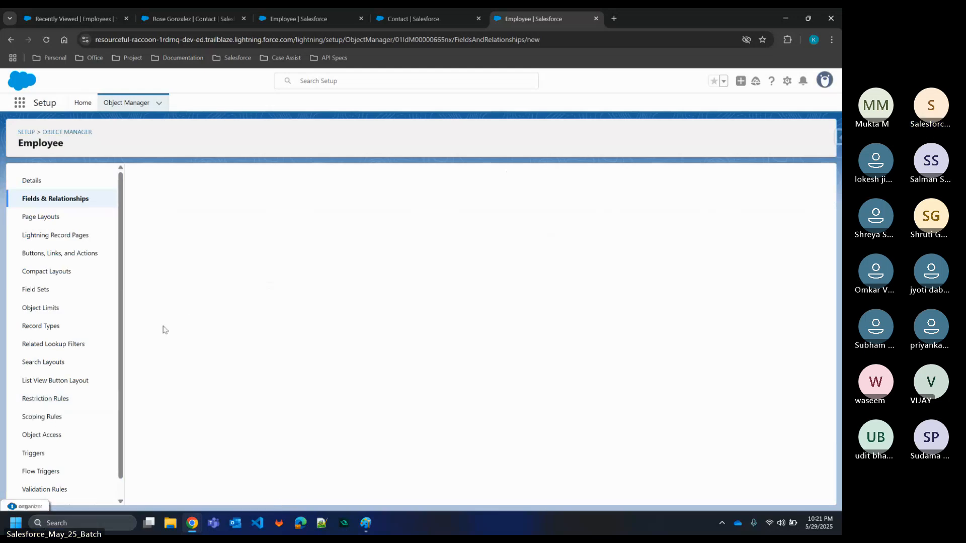
pyautogui.click(144, 372)
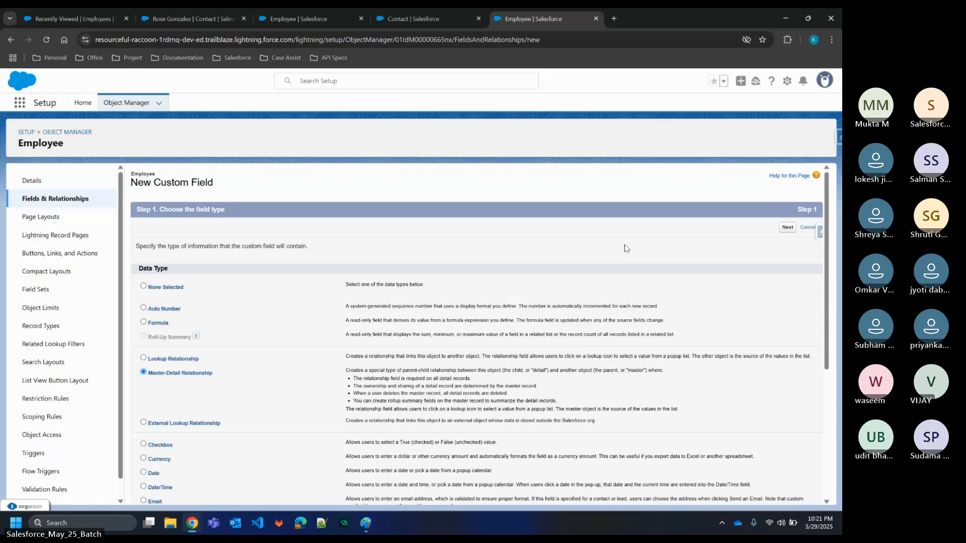
pyautogui.click(338, 265)
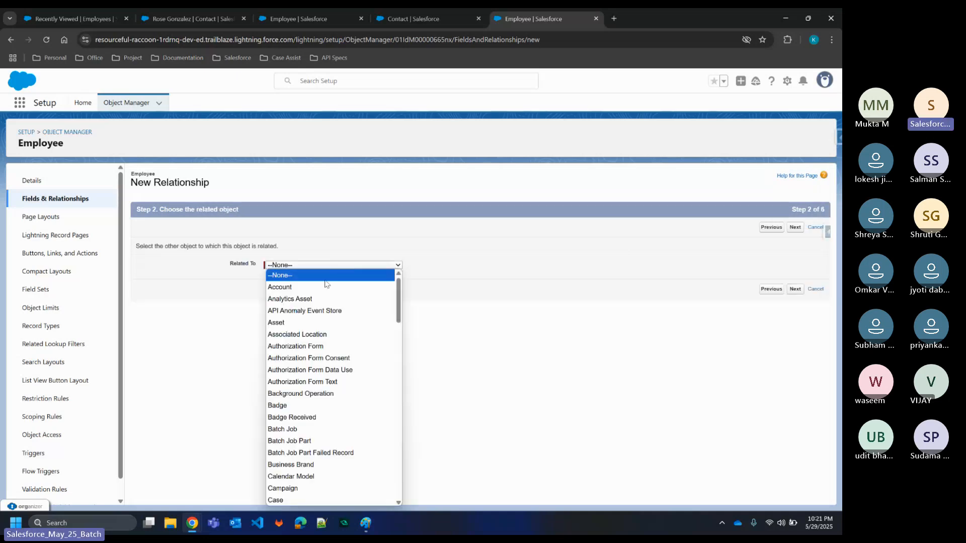
pyautogui.click(325, 287)
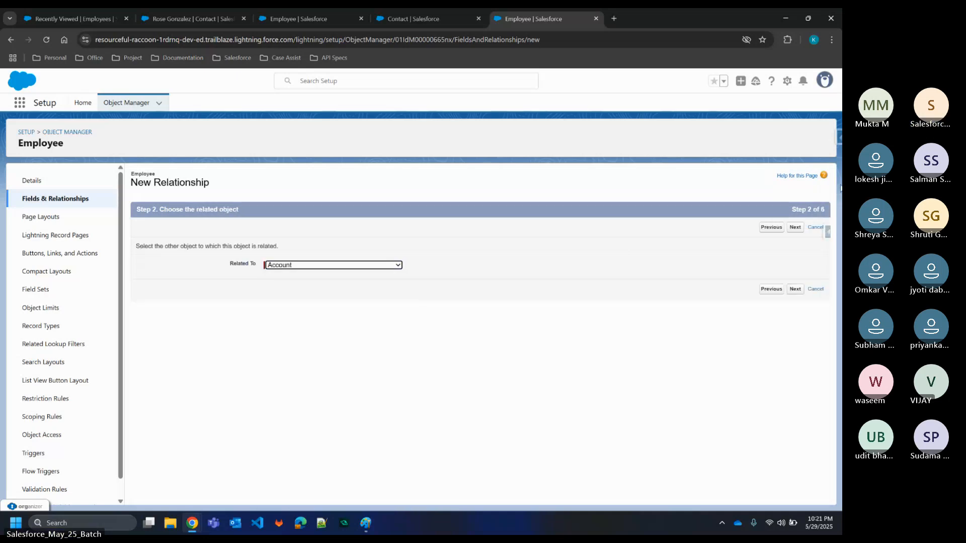
pyautogui.click(795, 227)
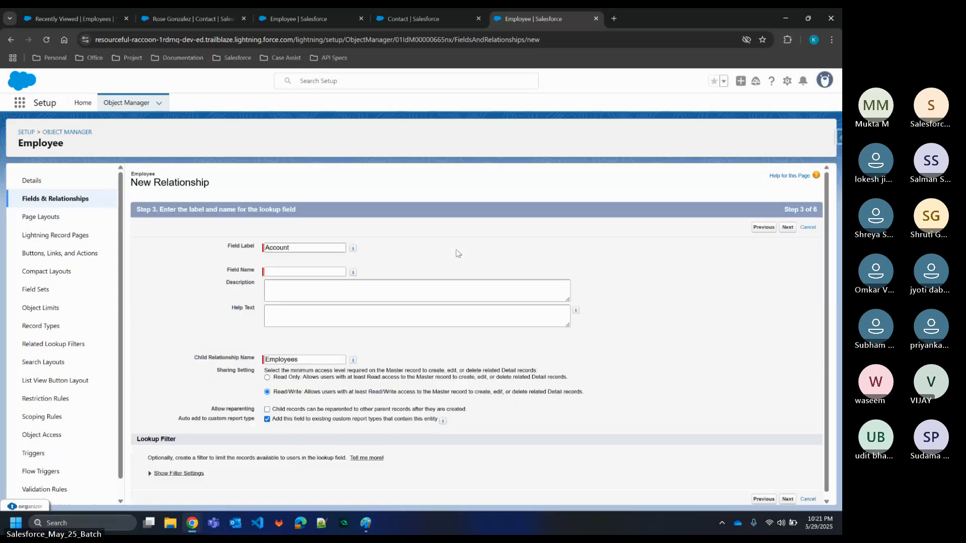
# - Label the relationship field Company, keep the default security and layout settings, and save it
pyautogui.write('Compan')
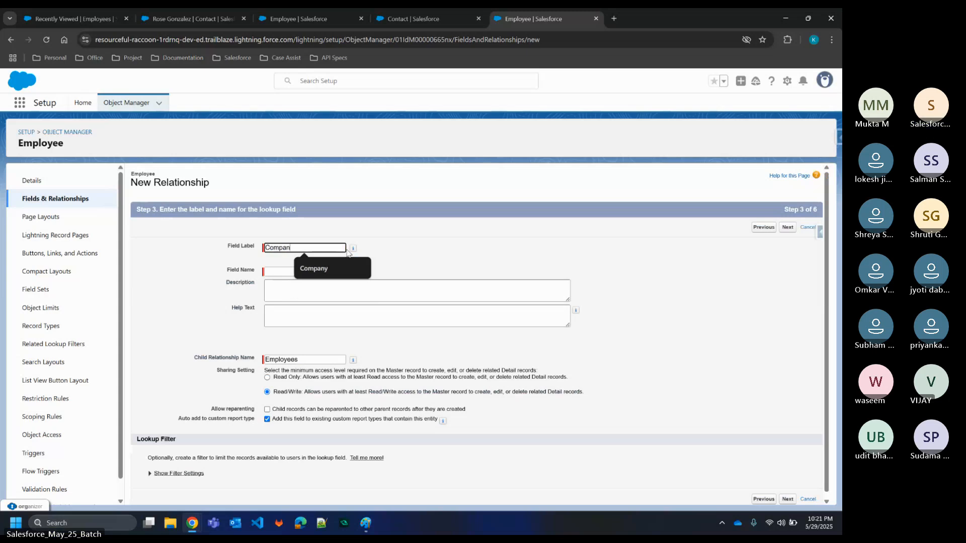
pyautogui.click(317, 268)
pyautogui.click(582, 243)
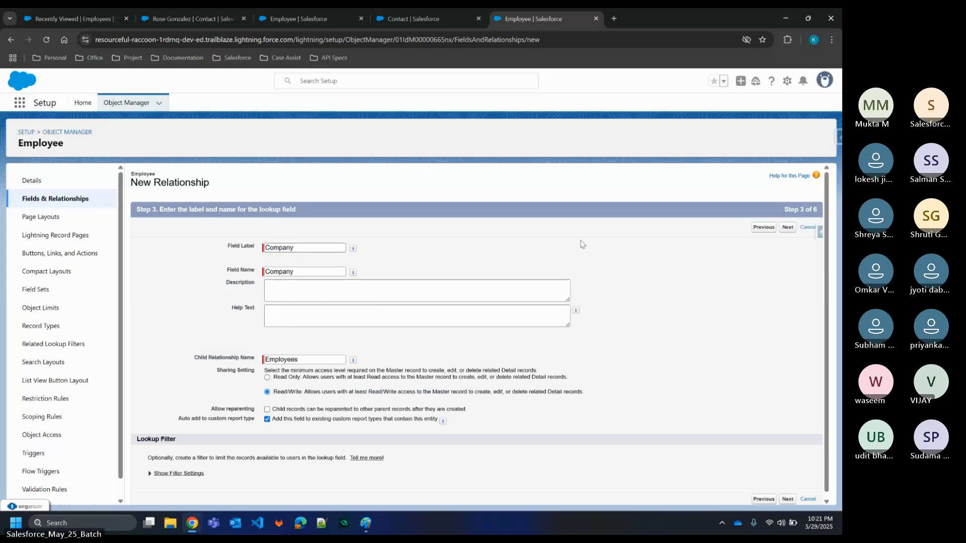
pyautogui.click(788, 228)
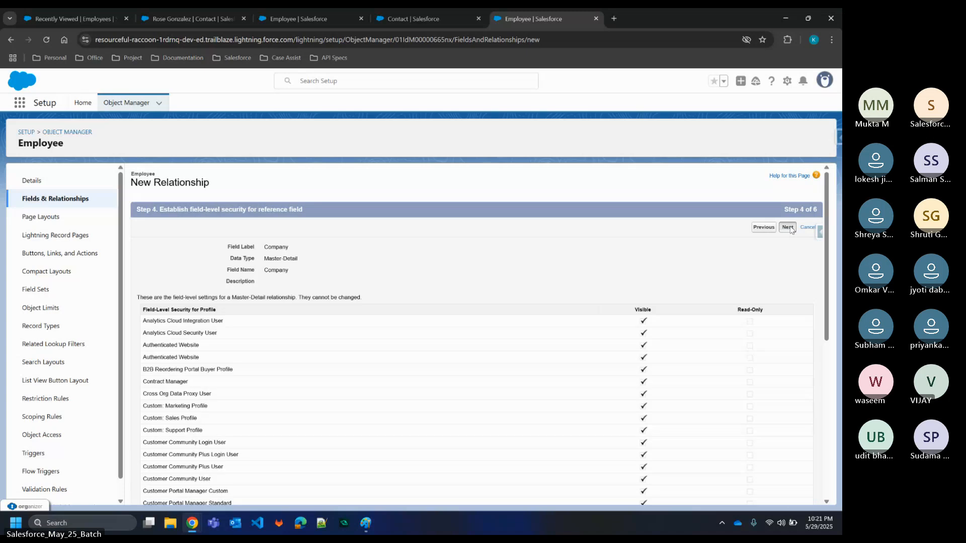
pyautogui.click(790, 228)
pyautogui.click(791, 229)
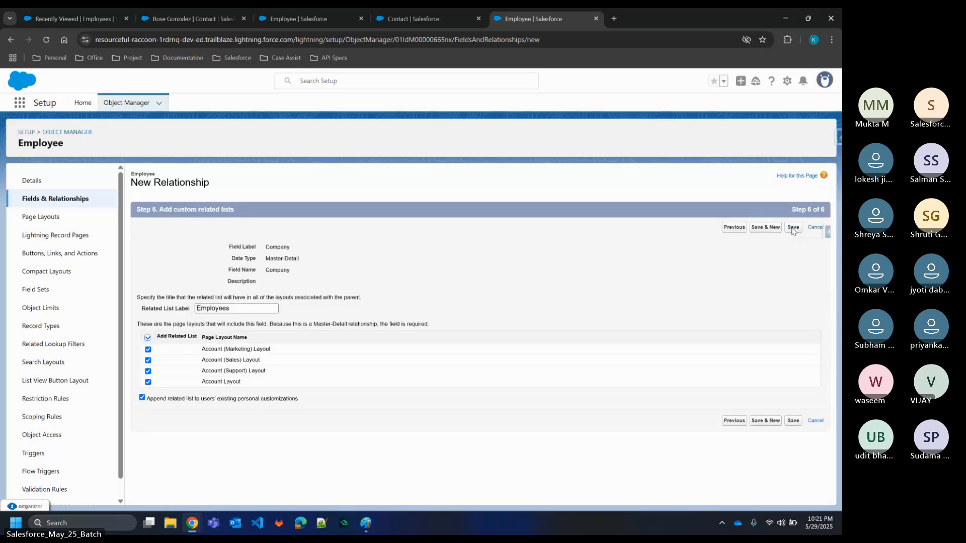
pyautogui.click(793, 228)
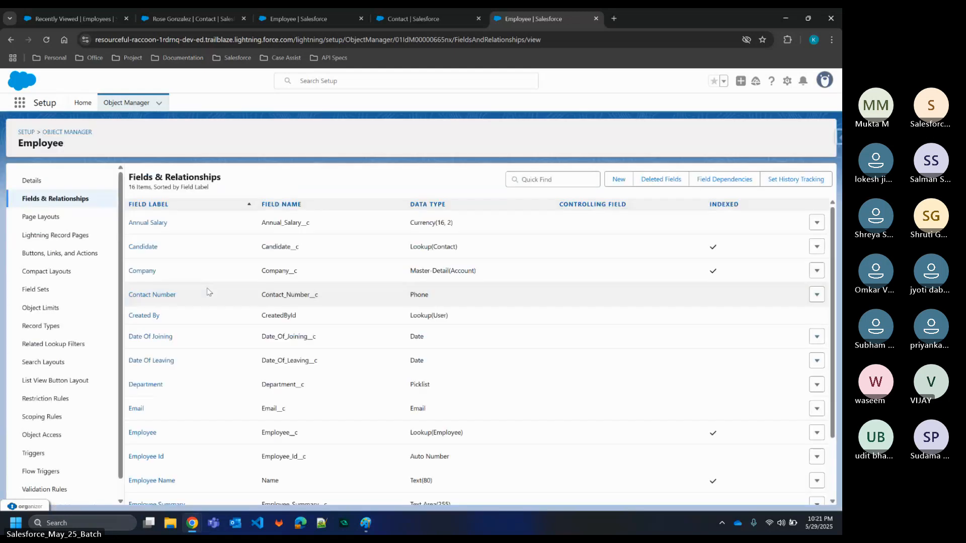
# - Start a new employee record named Test Employee 1 with department HR and an annual salary of 100000
pyautogui.click(70, 18)
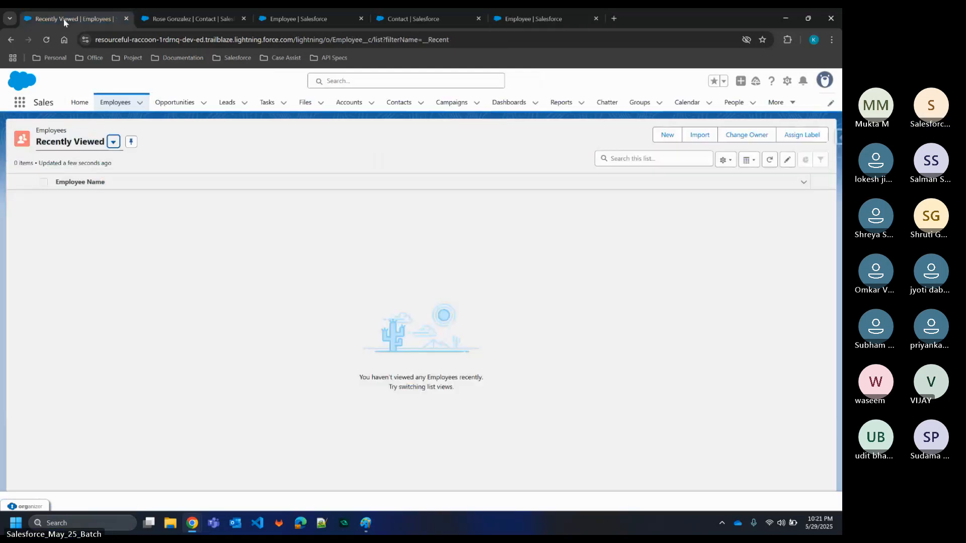
pyautogui.click(658, 137)
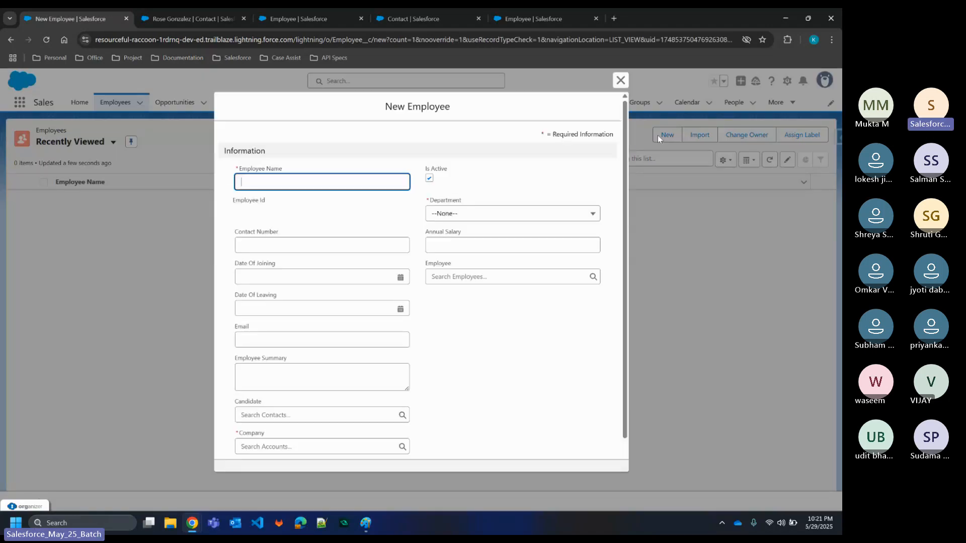
pyautogui.click(342, 180)
pyautogui.write('Test Empl')
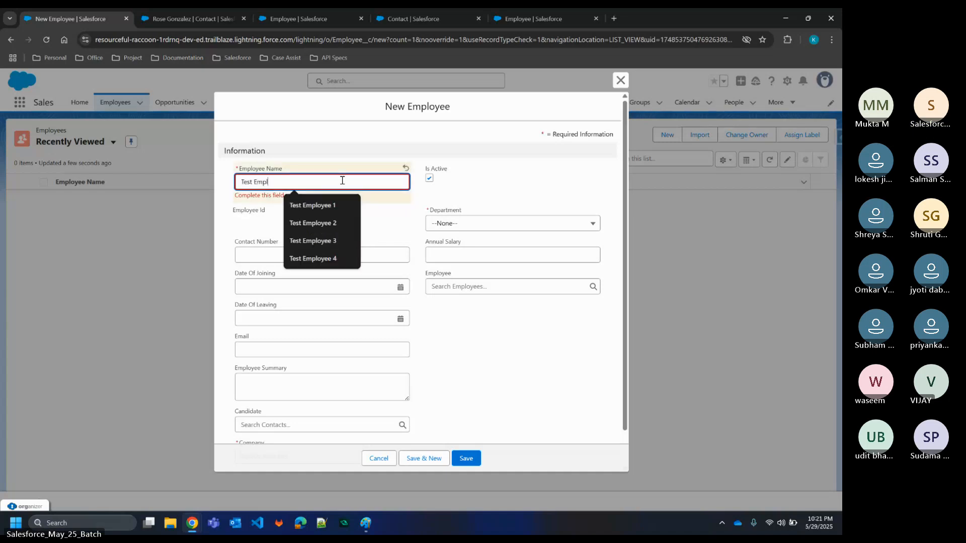
pyautogui.write('oyee 1')
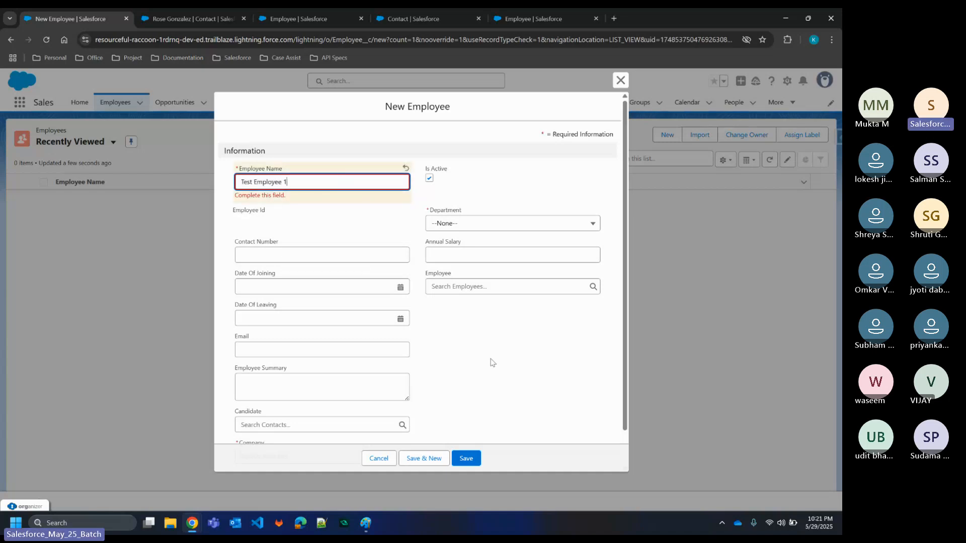
pyautogui.click(488, 211)
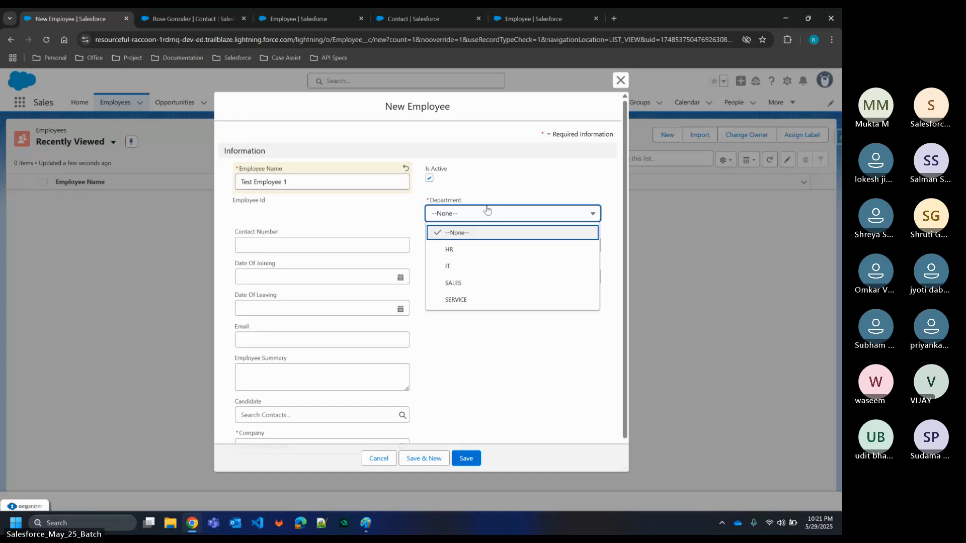
pyautogui.click(465, 248)
pyautogui.click(468, 244)
pyautogui.write('100000')
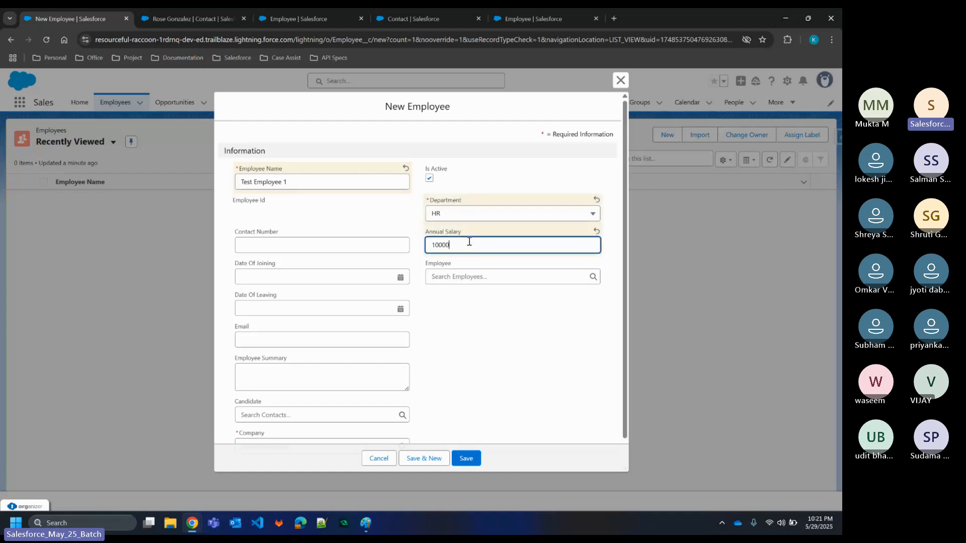
pyautogui.click(463, 331)
# - Set the new employee's Company to Edge Communications and try to save the record
pyautogui.scroll(-1, 463, 330)
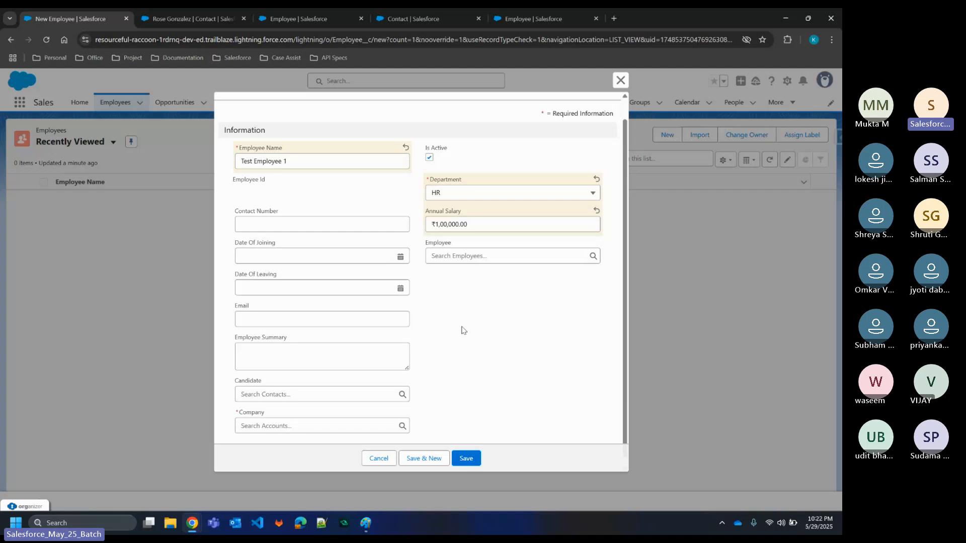
pyautogui.click(241, 407)
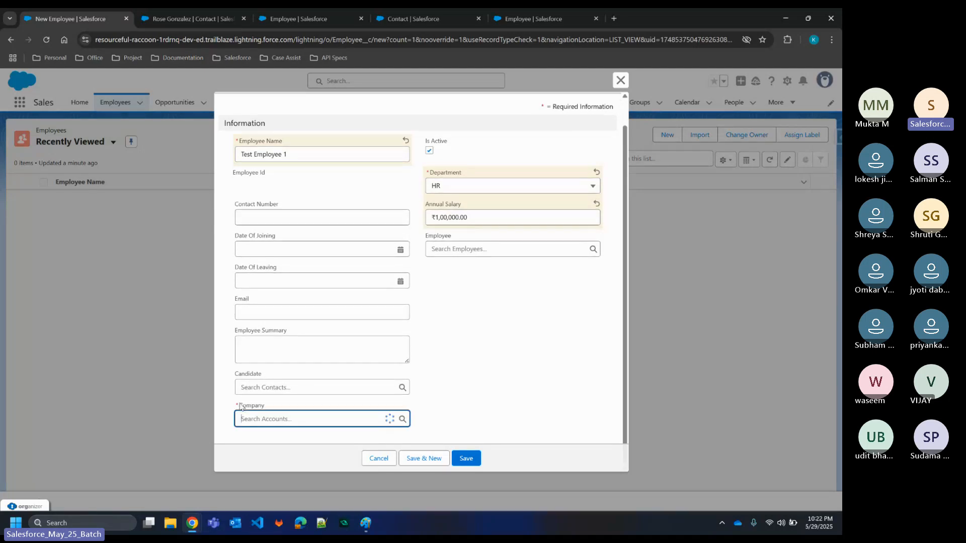
pyautogui.click(511, 362)
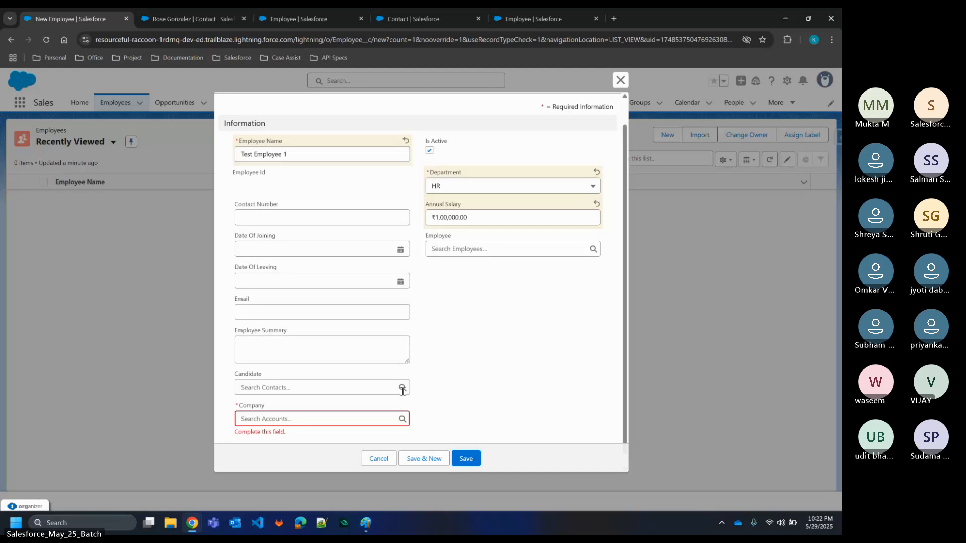
pyautogui.click(327, 419)
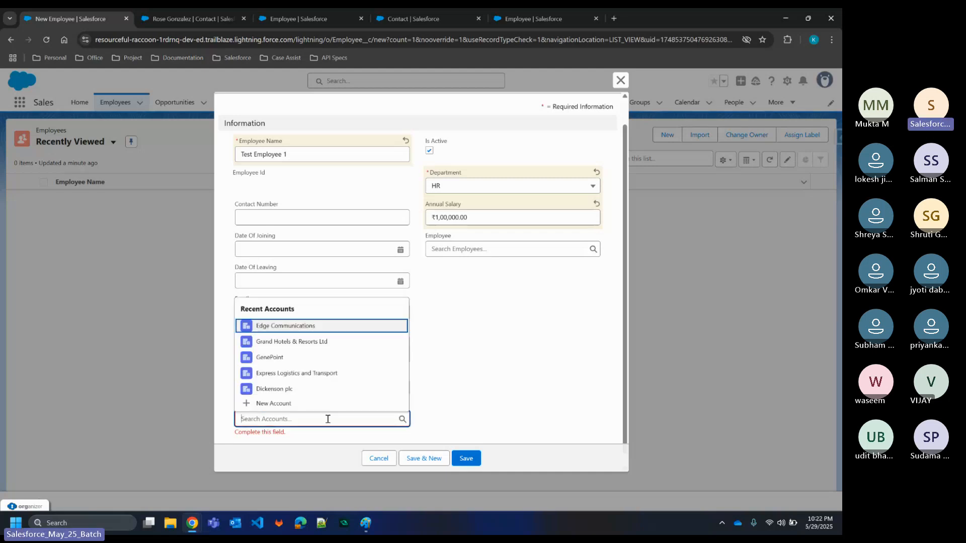
pyautogui.click(291, 325)
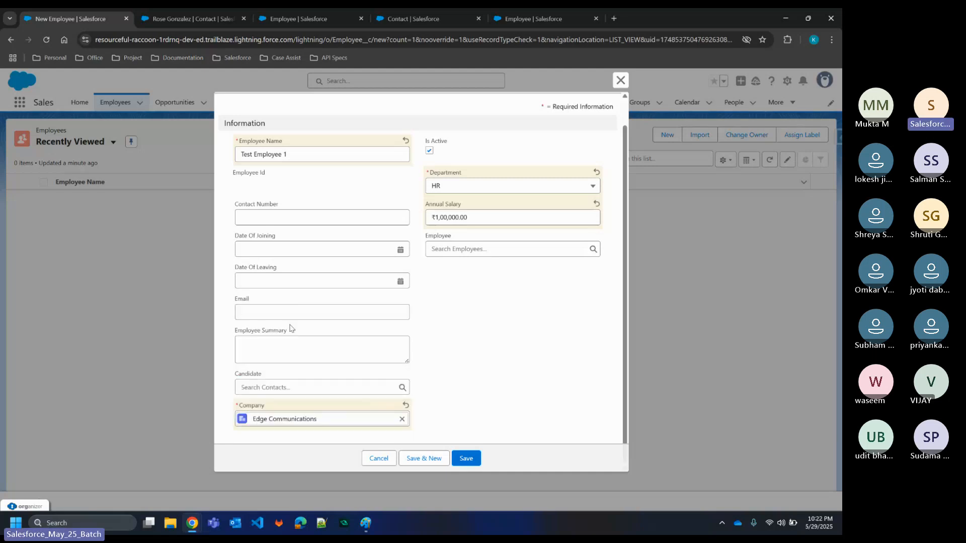
pyautogui.click(461, 459)
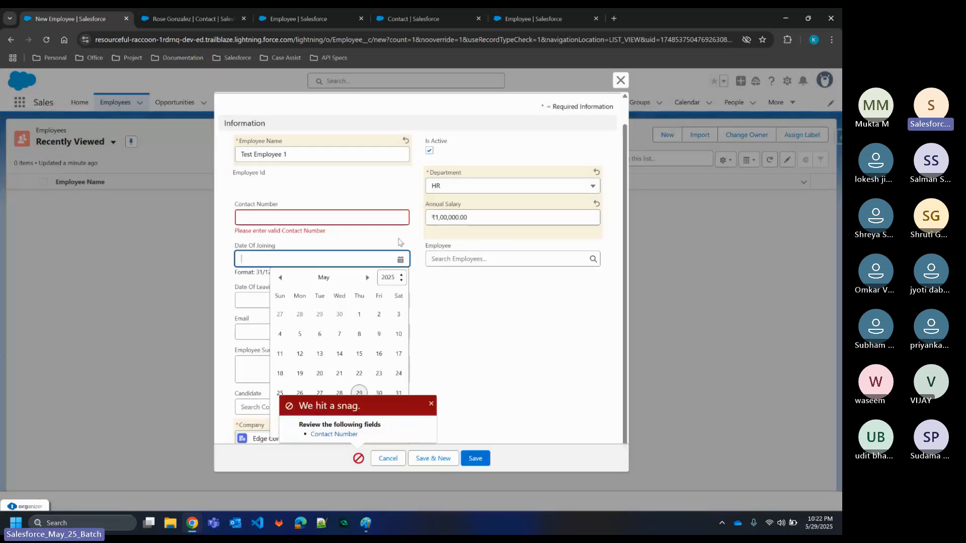
# - Fill in the contact number for Test Employee 1 and save the new employee record
pyautogui.click(338, 216)
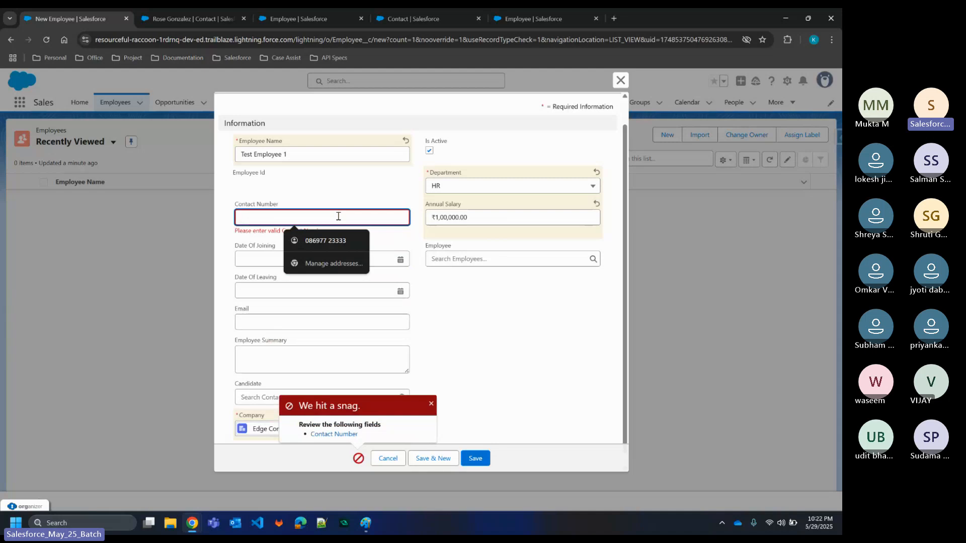
pyautogui.write('9876543')
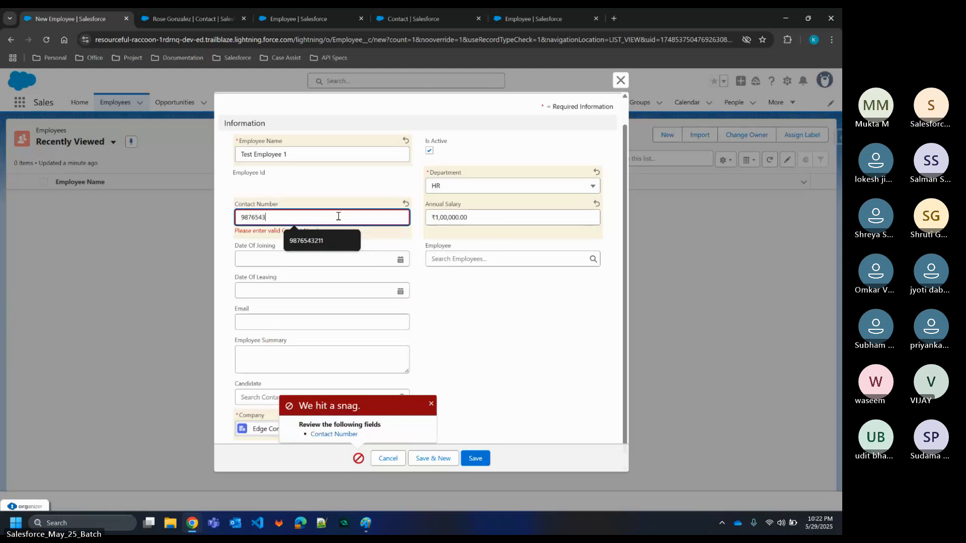
pyautogui.write('211')
pyautogui.click(505, 347)
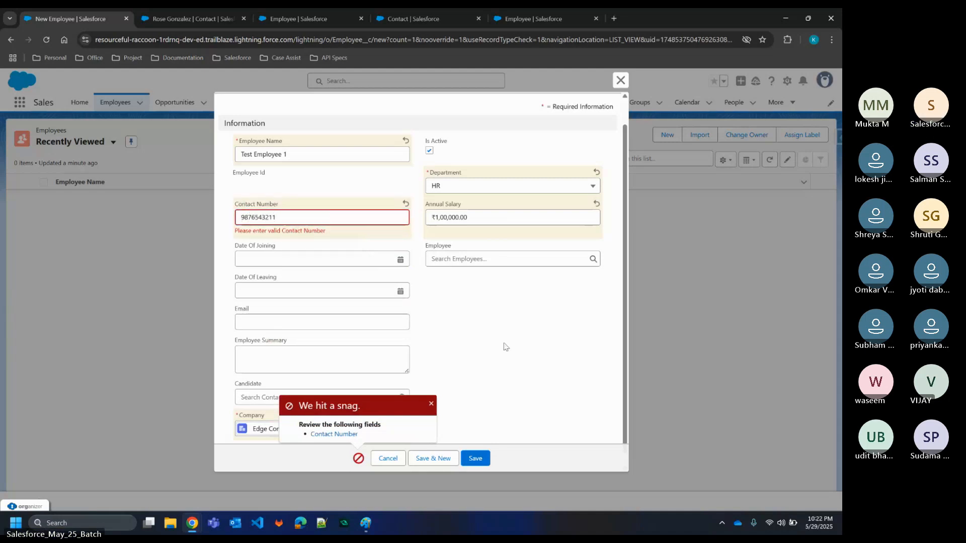
pyautogui.click(475, 460)
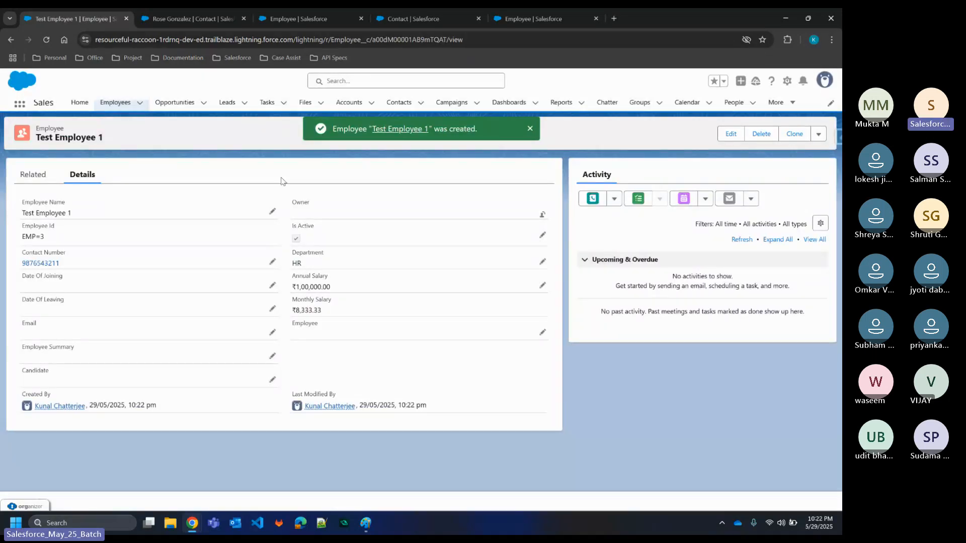
# - Try to clone the employee record as Test Employee 2 with an annual salary of 200000 and save it
pyautogui.click(797, 135)
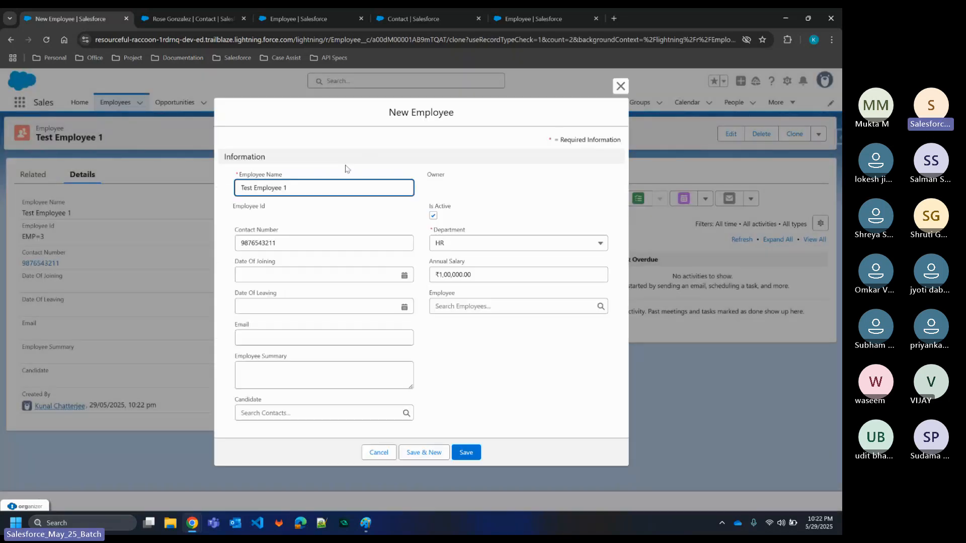
pyautogui.press('BackSpace')
pyautogui.write('1')
pyautogui.press('BackSpace')
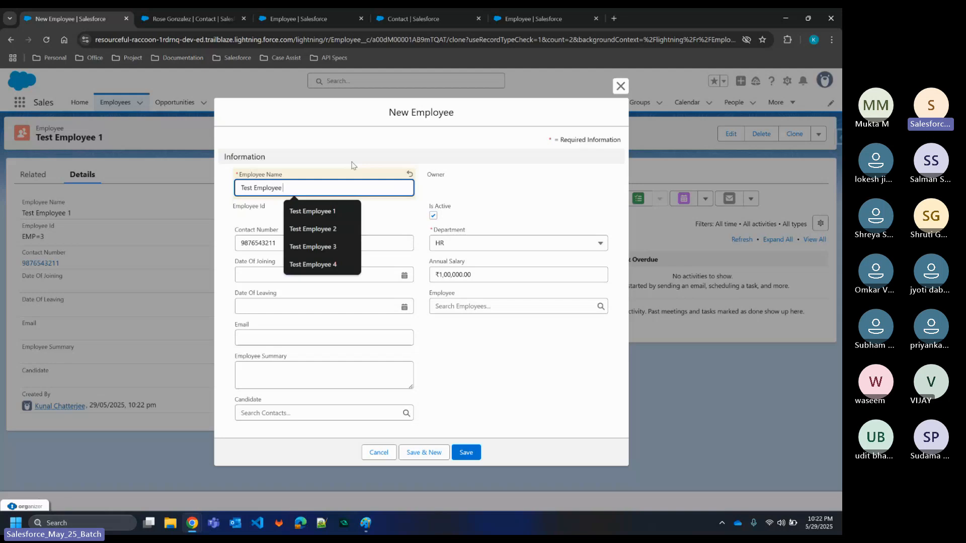
pyautogui.write('2')
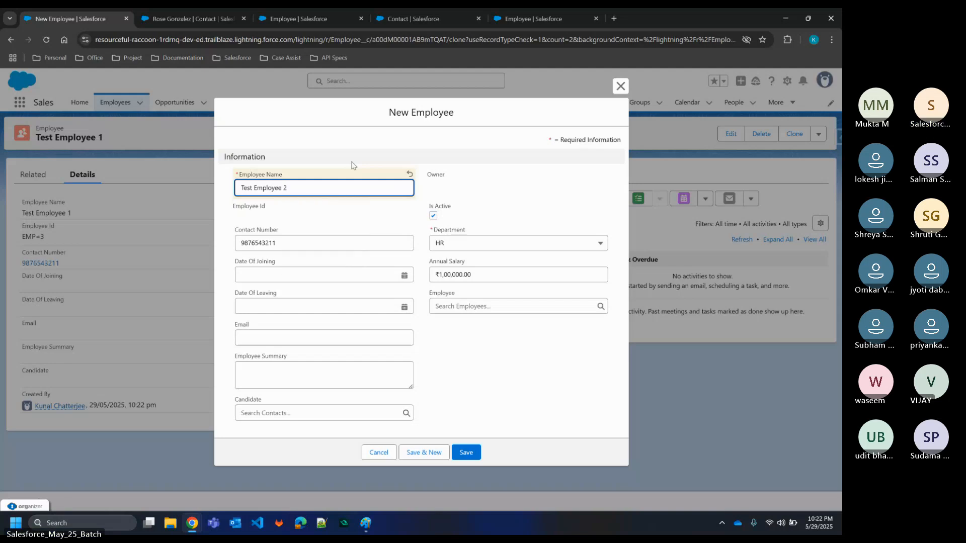
pyautogui.click(438, 274)
pyautogui.press('BackSpace')
pyautogui.write('200000')
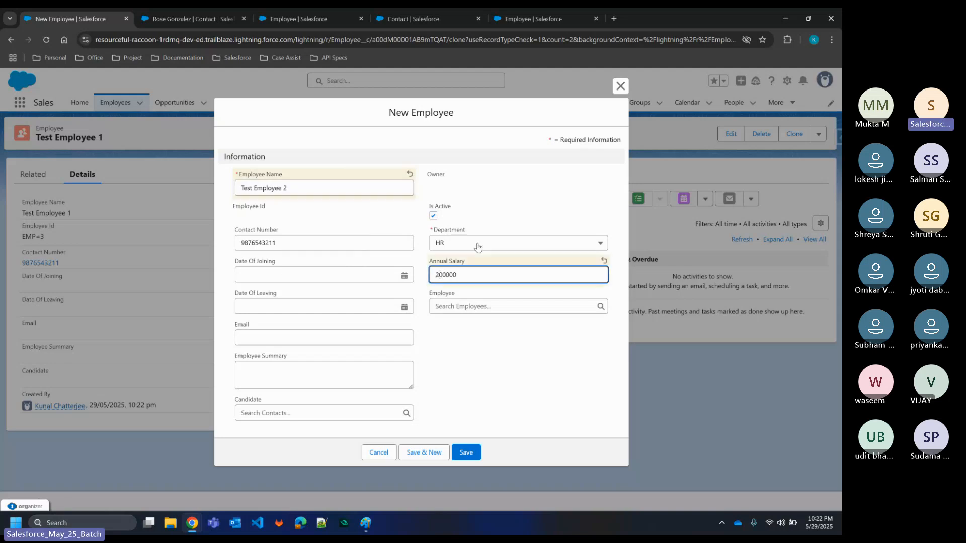
pyautogui.click(460, 454)
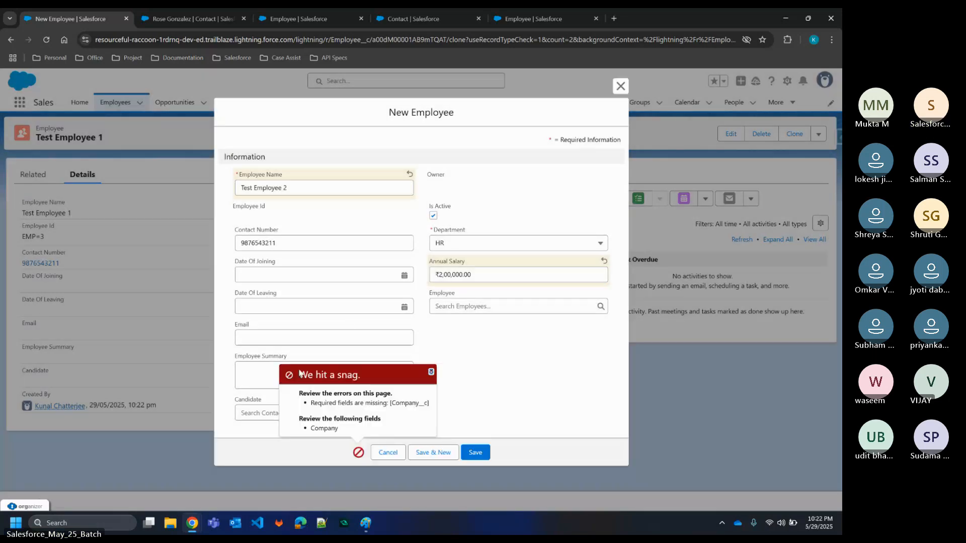
# - Dismiss the error, retry saving the cloned employee without a company, and discard the clone
pyautogui.click(431, 371)
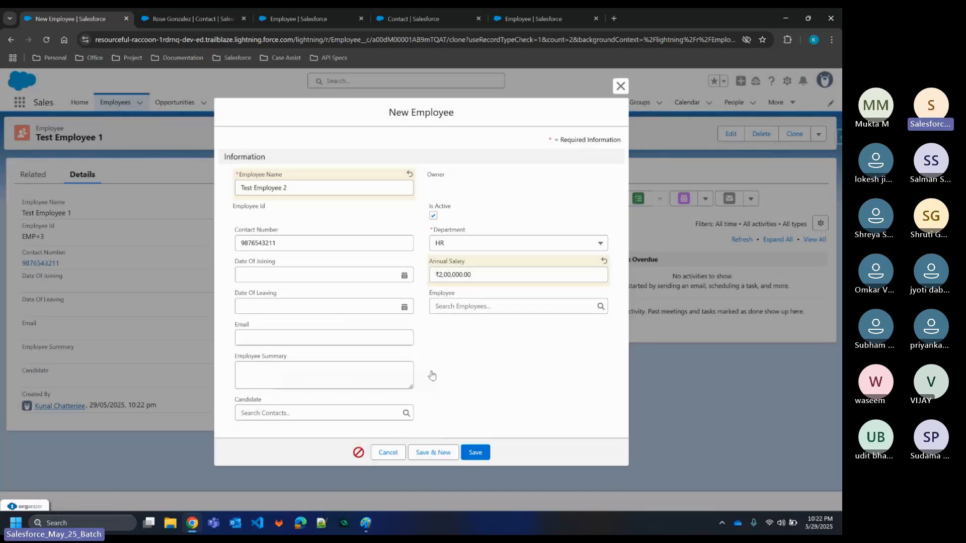
pyautogui.click(352, 411)
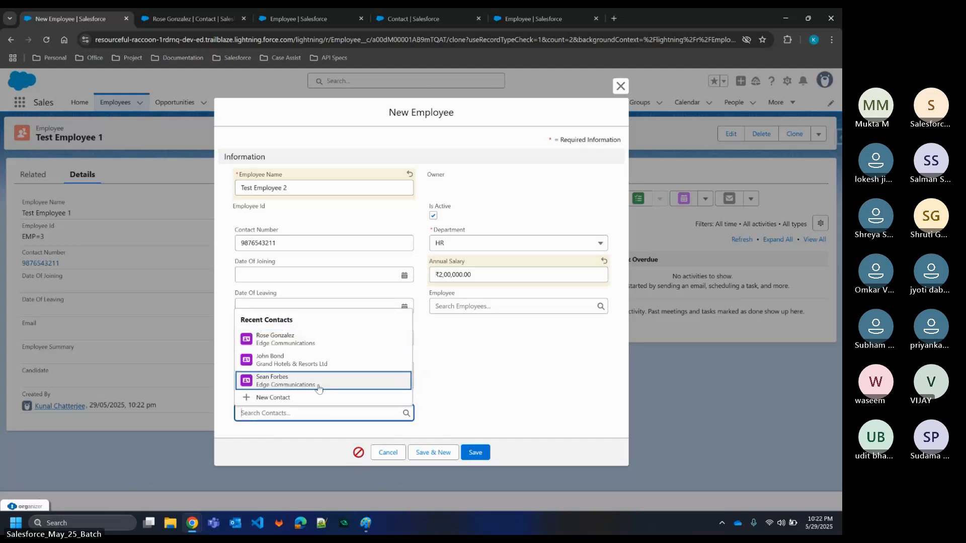
pyautogui.click(484, 391)
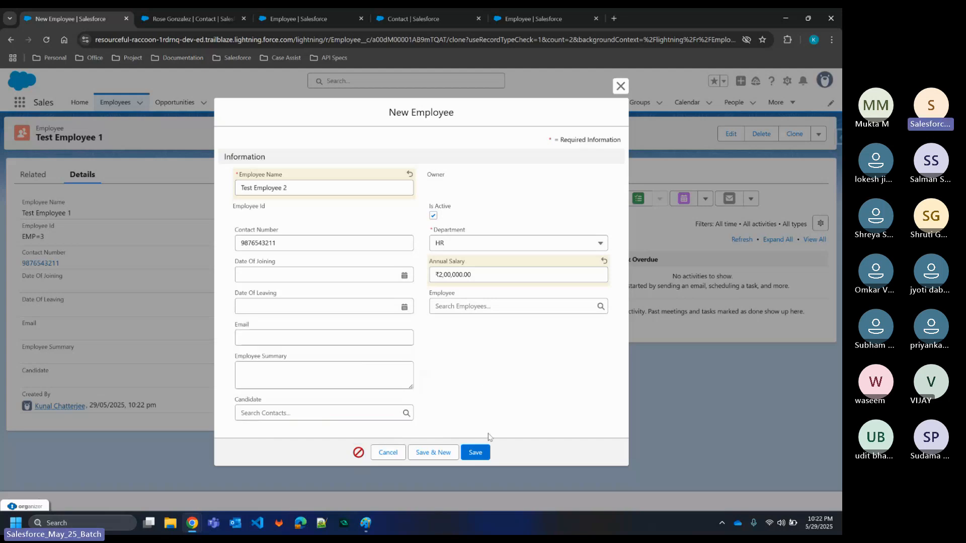
pyautogui.click(480, 452)
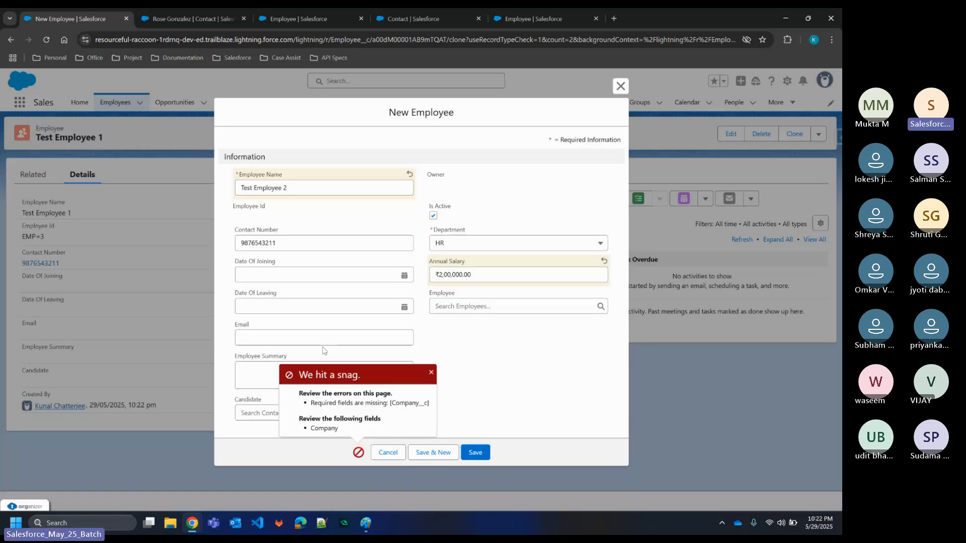
pyautogui.click(431, 373)
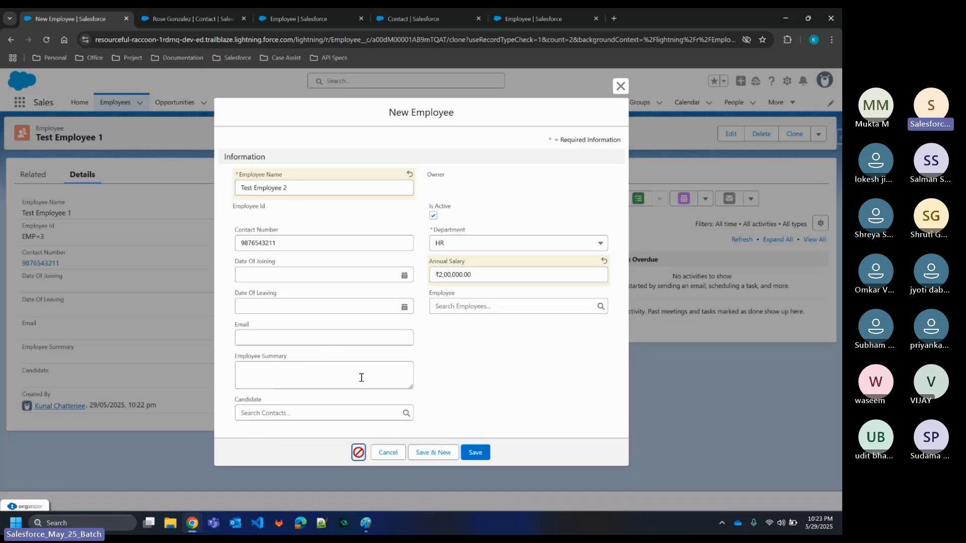
pyautogui.click(626, 89)
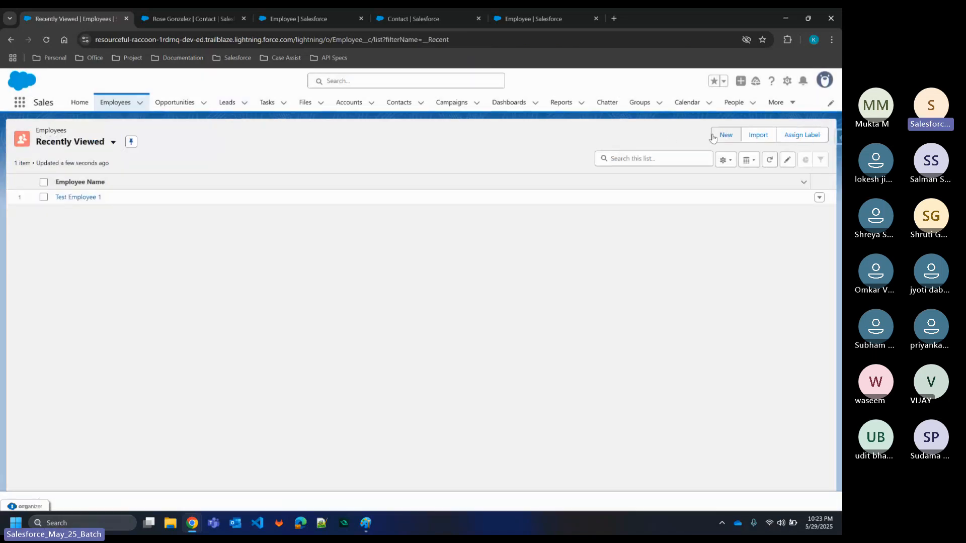
# - Start a new employee record named Test Employee 2 in the IT department
pyautogui.click(713, 135)
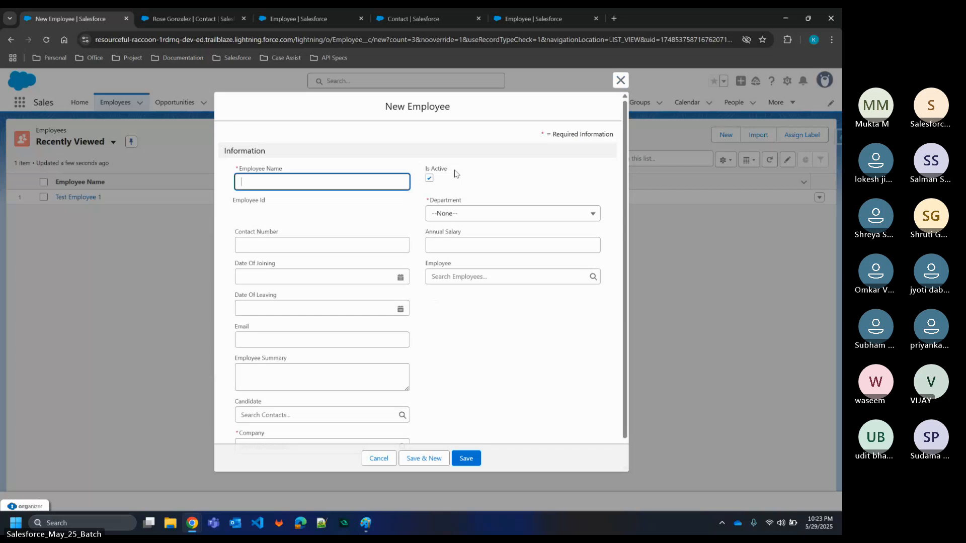
pyautogui.click(334, 185)
pyautogui.write('Test Employee 2')
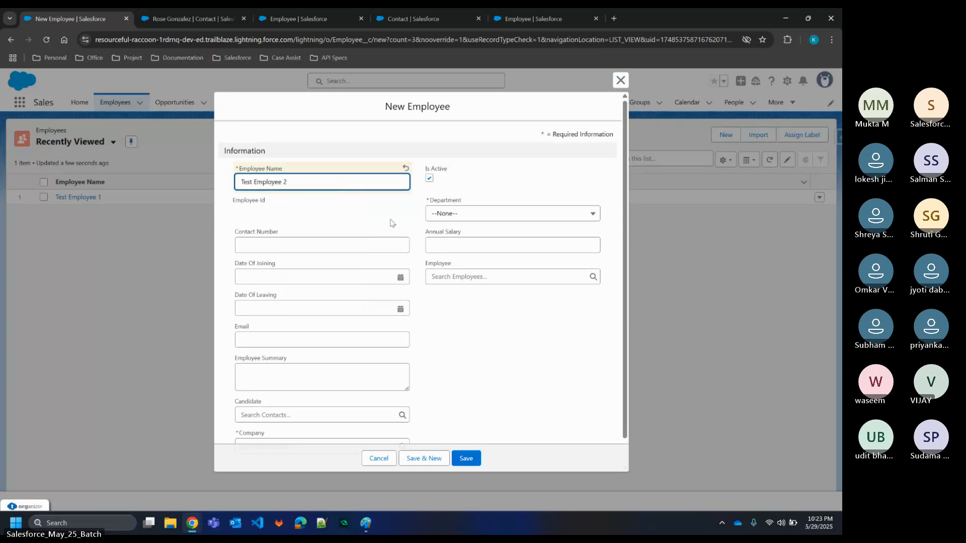
pyautogui.click(470, 214)
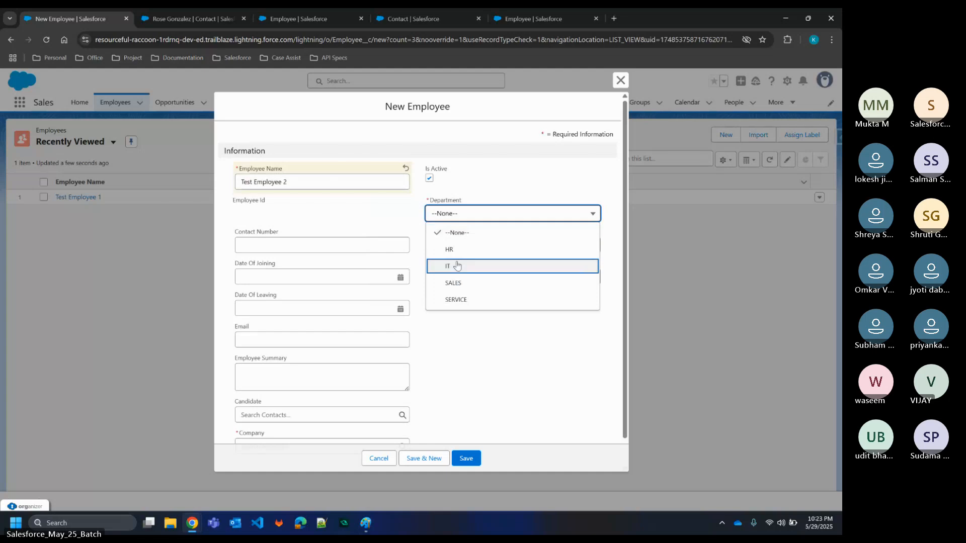
pyautogui.click(457, 265)
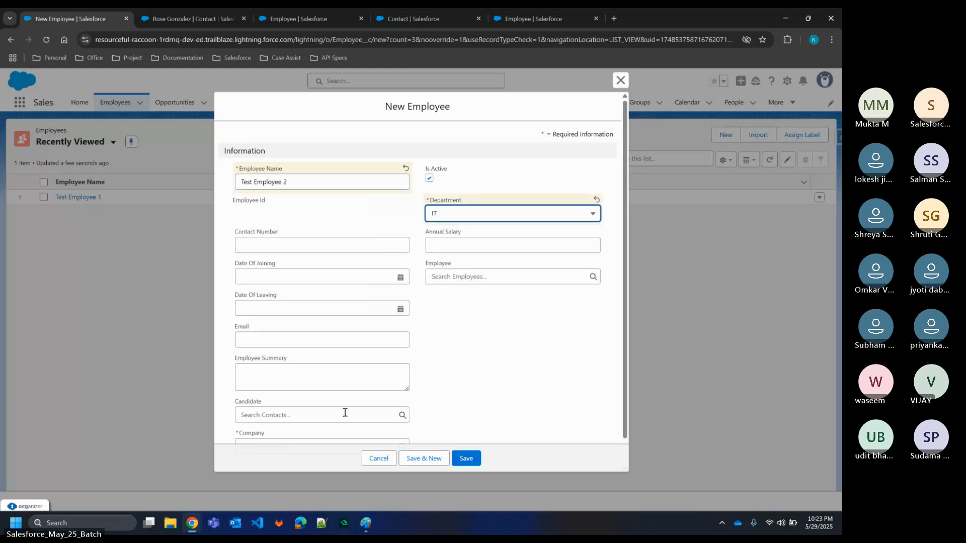
# - Set Test Employee 2's Company to Edge Communications and try to save the record
pyautogui.scroll(-1, 345, 412)
pyautogui.click(311, 419)
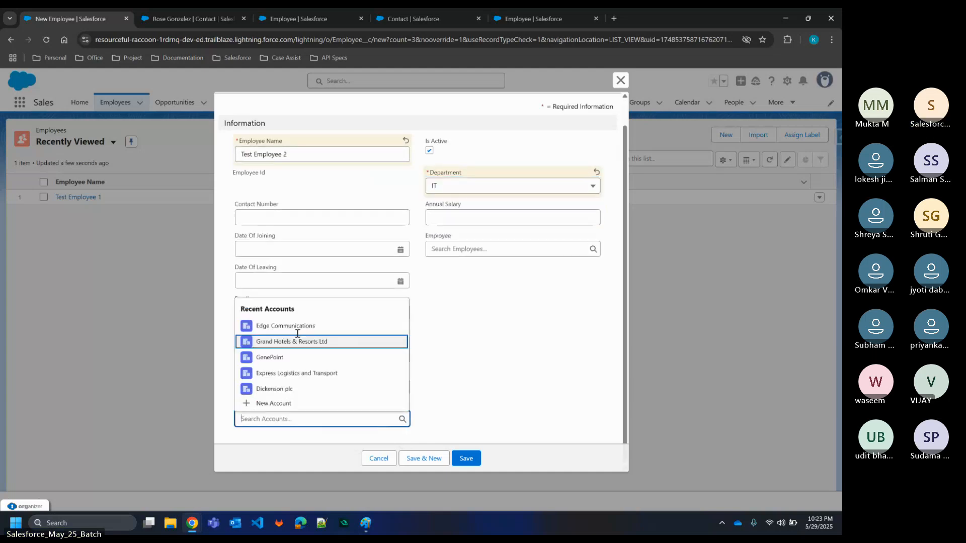
pyautogui.click(297, 331)
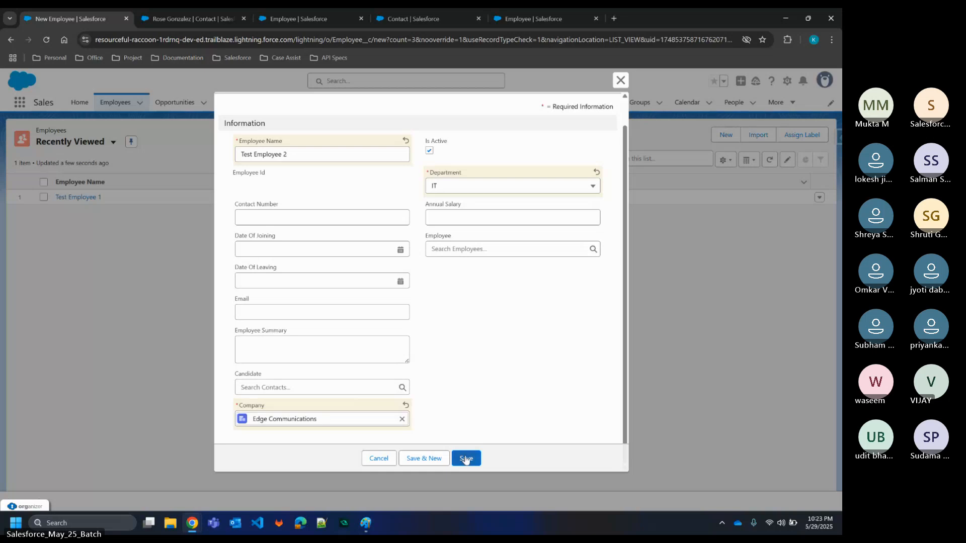
pyautogui.click(465, 459)
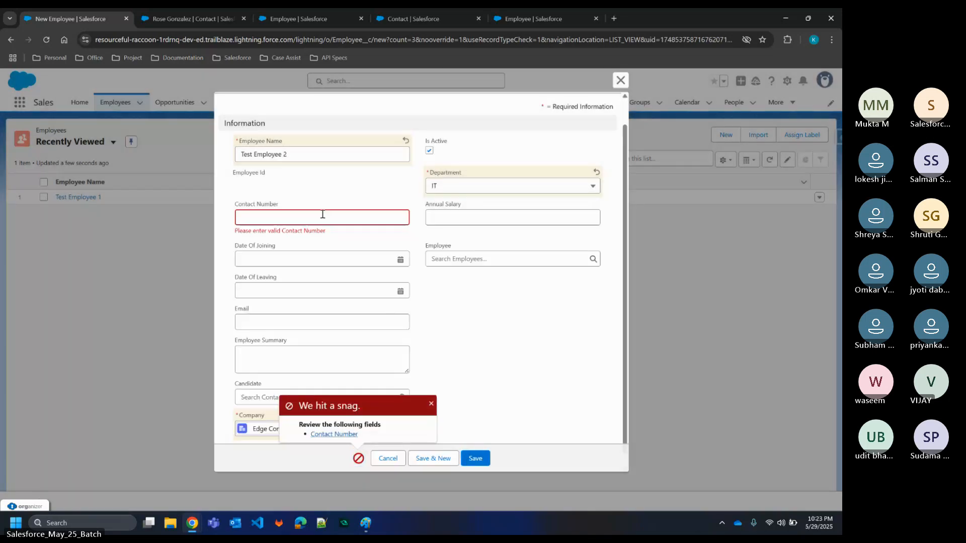
# - Fill in the contact number for Test Employee 2 and save the new employee record
pyautogui.click(322, 215)
pyautogui.write('9876')
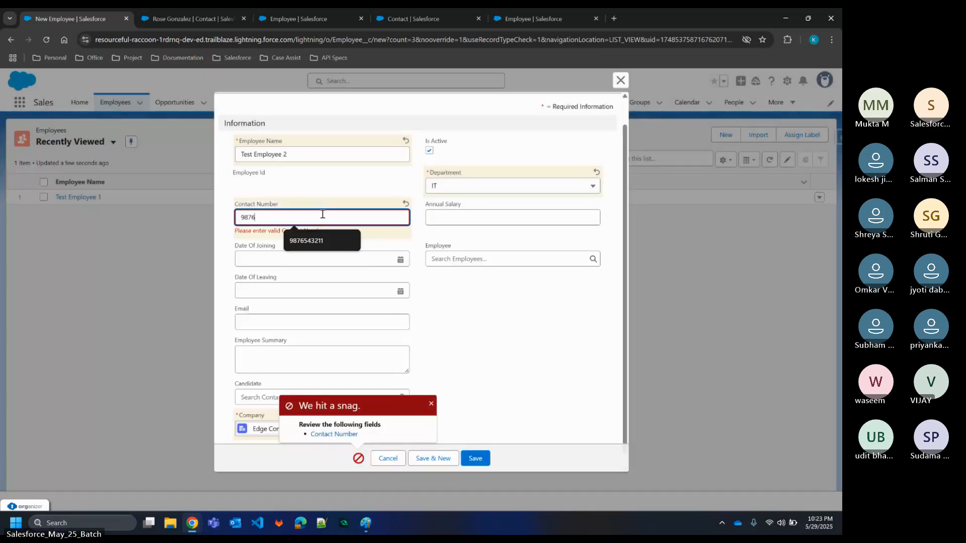
pyautogui.write('543212')
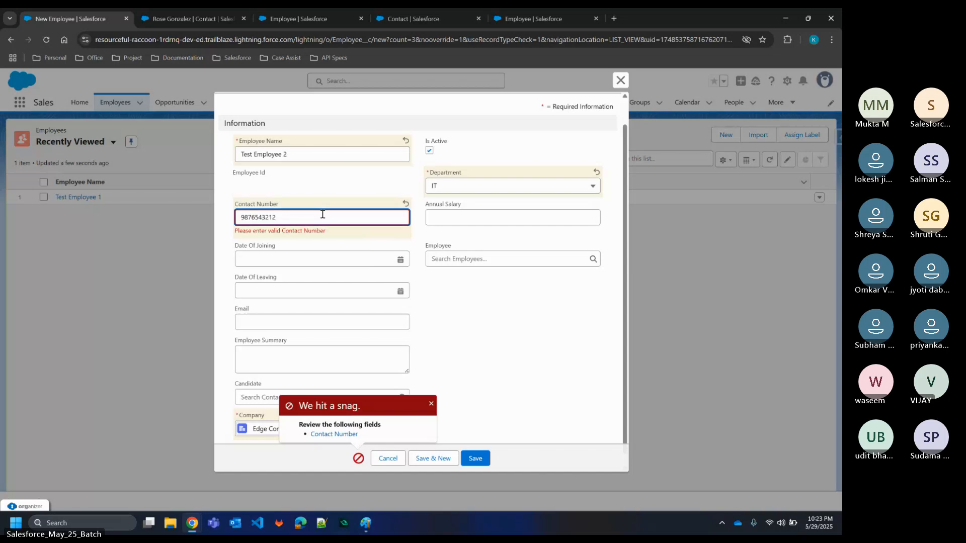
pyautogui.click(475, 458)
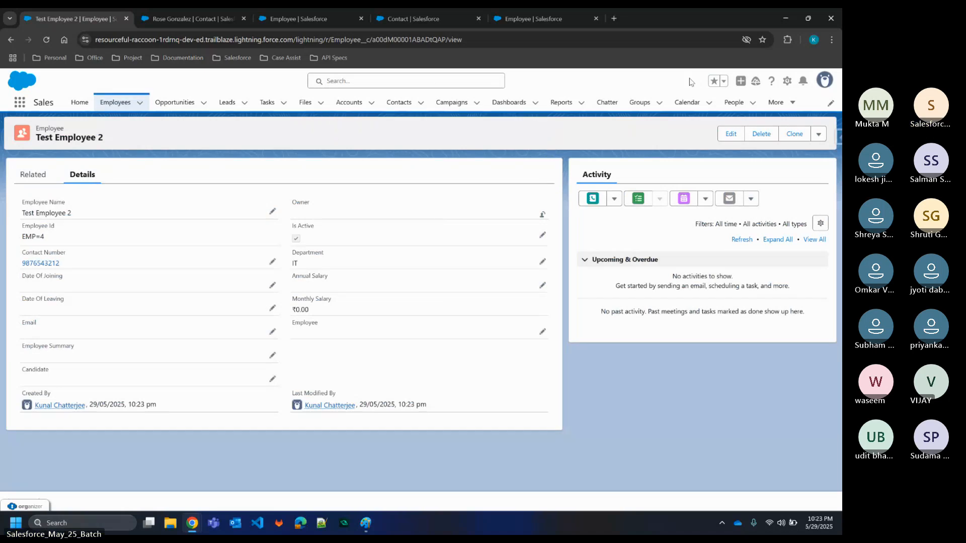
# - Open the Edge Communications account and look through its related lists for the employee records
pyautogui.click(347, 110)
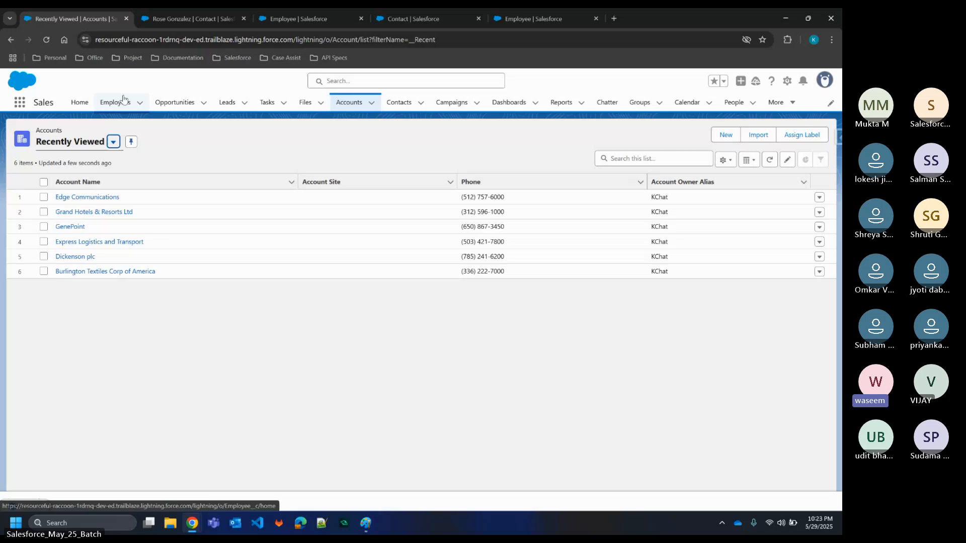
pyautogui.click(123, 98)
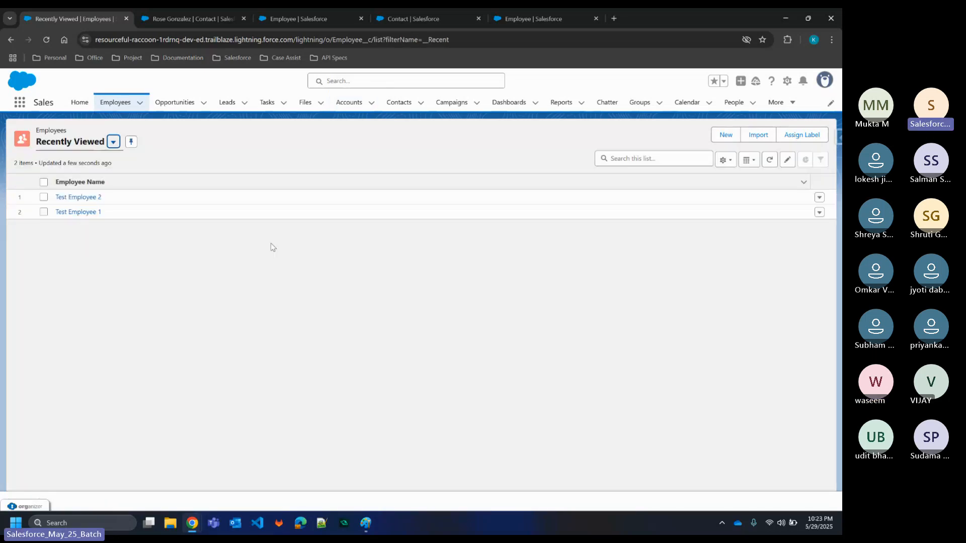
pyautogui.click(340, 108)
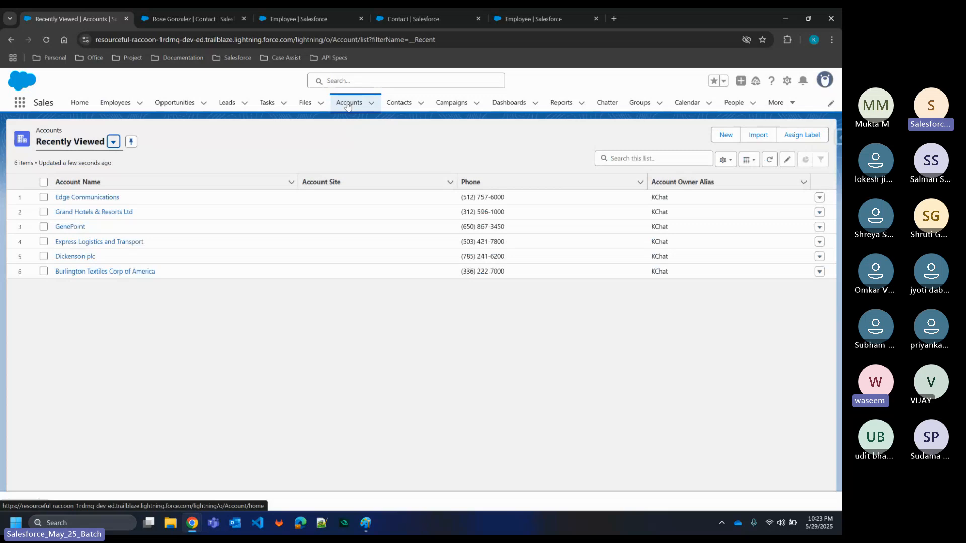
pyautogui.click(76, 197)
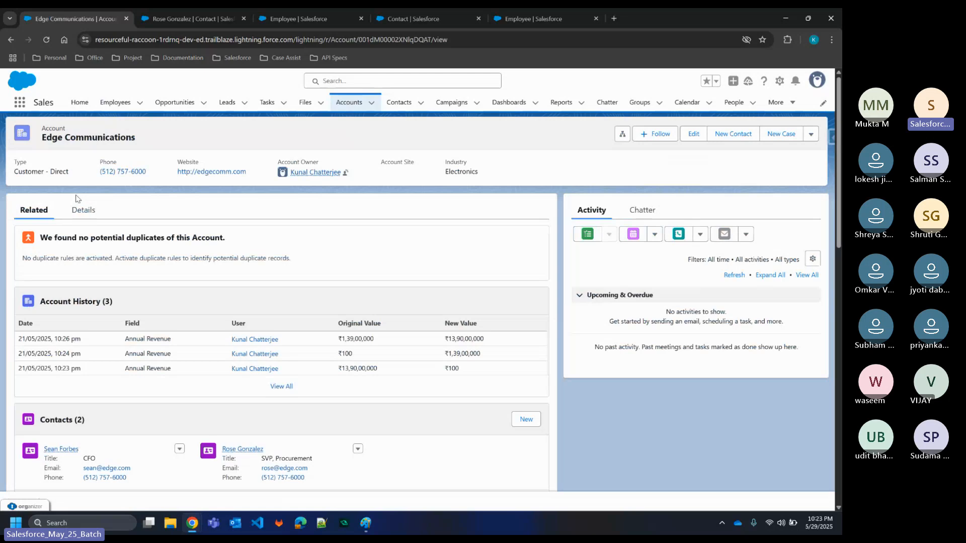
pyautogui.scroll(-2, 210, 423)
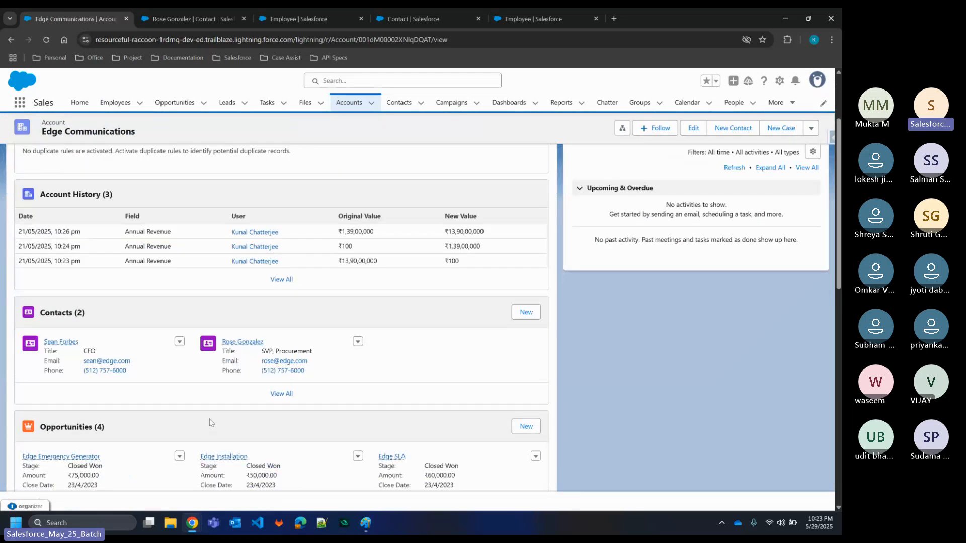
pyautogui.scroll(-3, 210, 423)
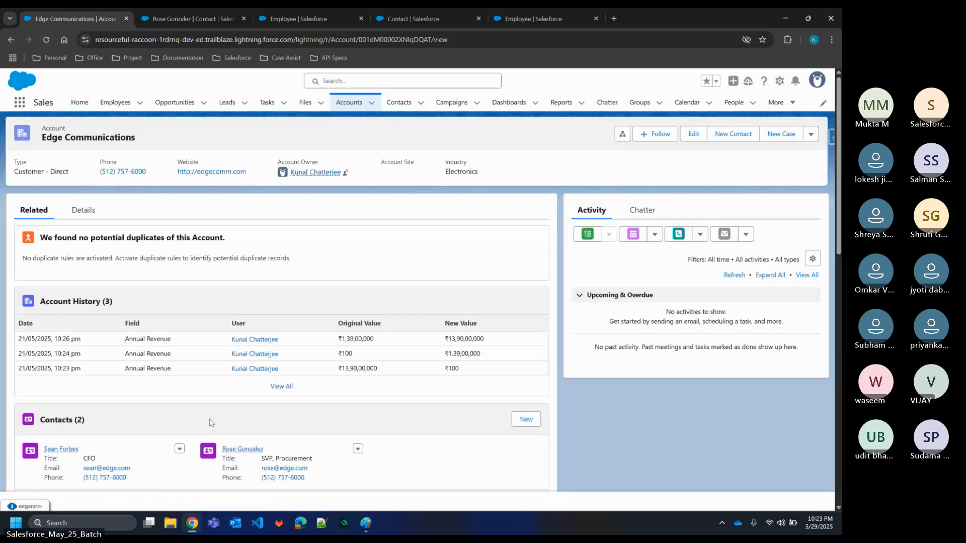
pyautogui.scroll(-5, 210, 422)
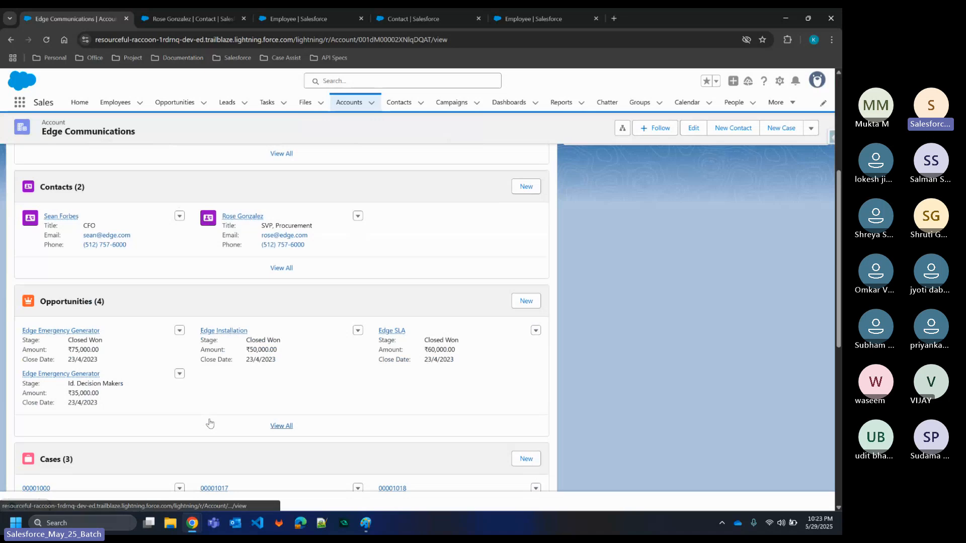
pyautogui.scroll(-4, 211, 423)
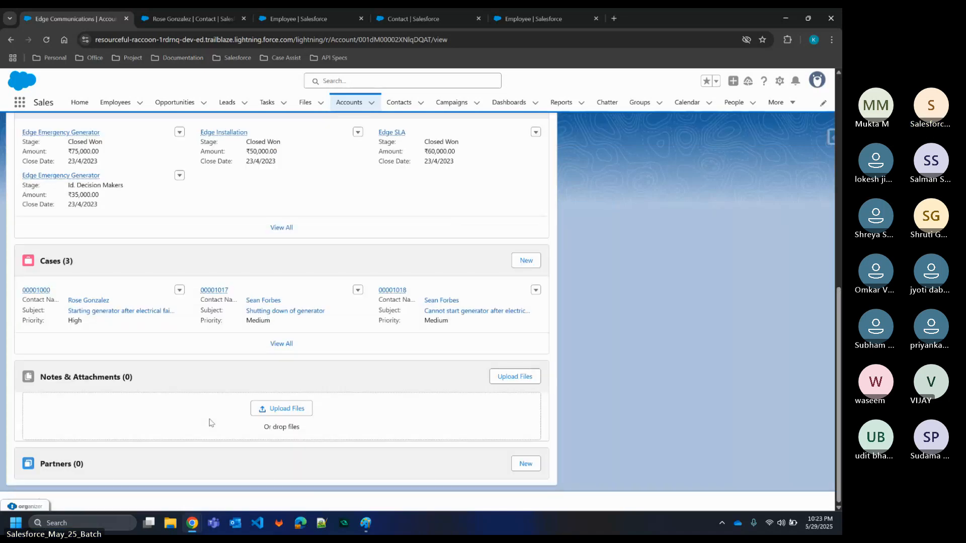
pyautogui.scroll(10, 210, 422)
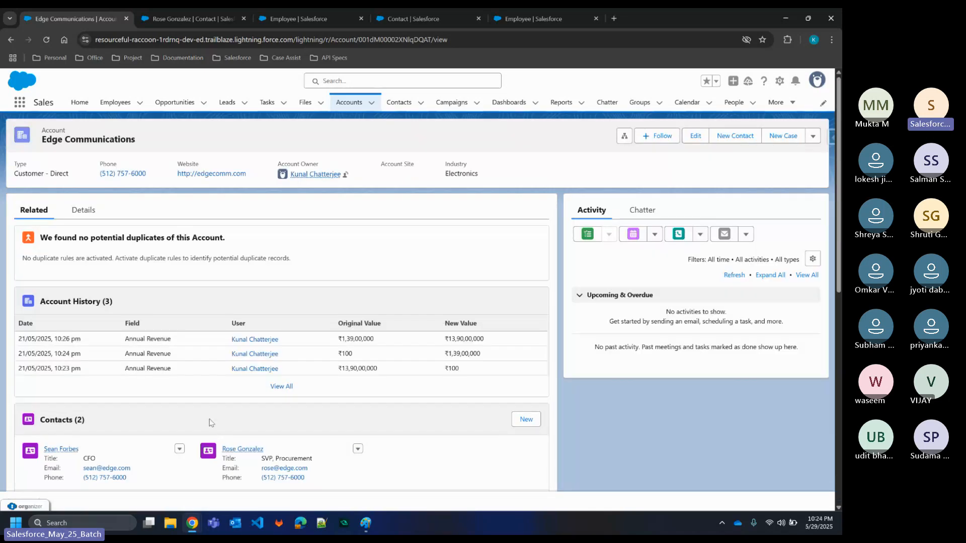
pyautogui.scroll(-4, 210, 423)
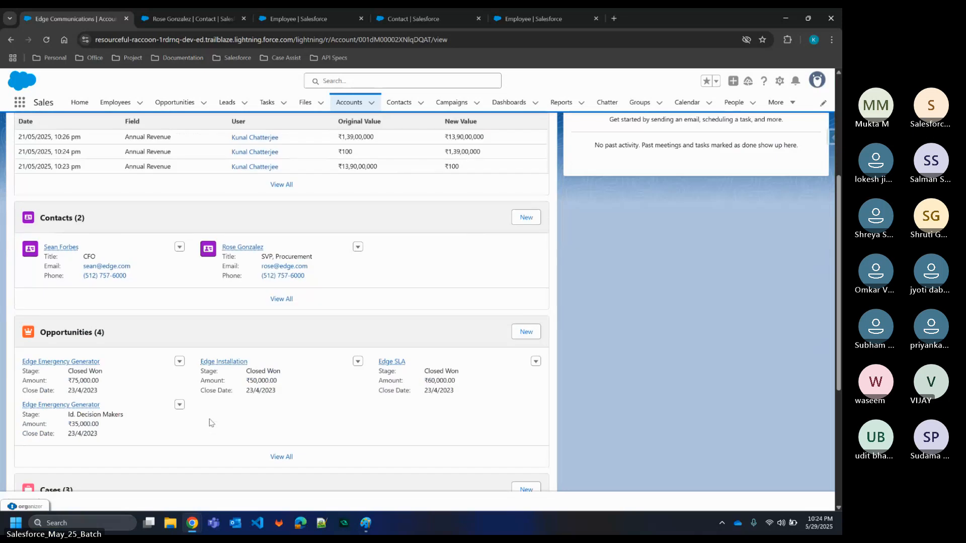
# - Look through all related lists on the Edge Communications account, from Account History down to Partners, for an Employees list
pyautogui.scroll(-5, 211, 422)
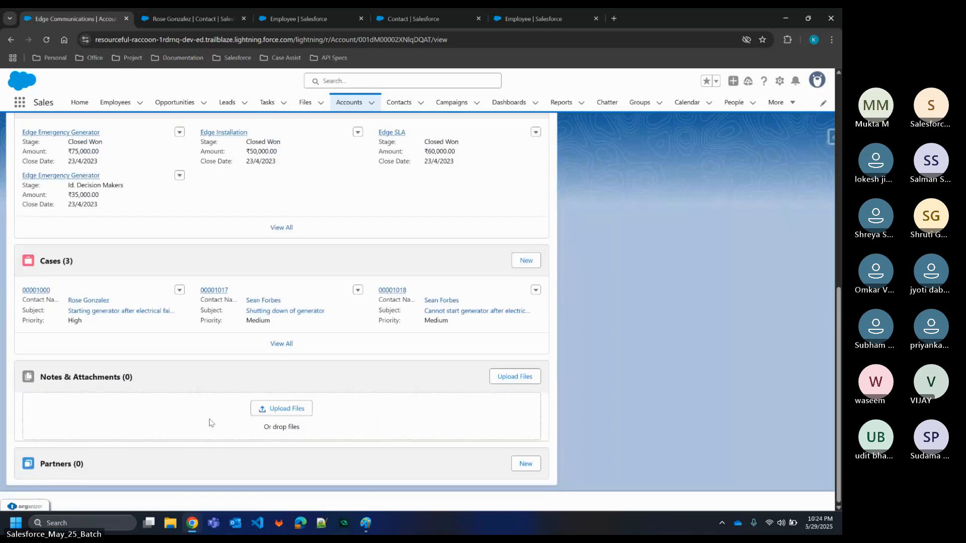
pyautogui.scroll(10, 210, 423)
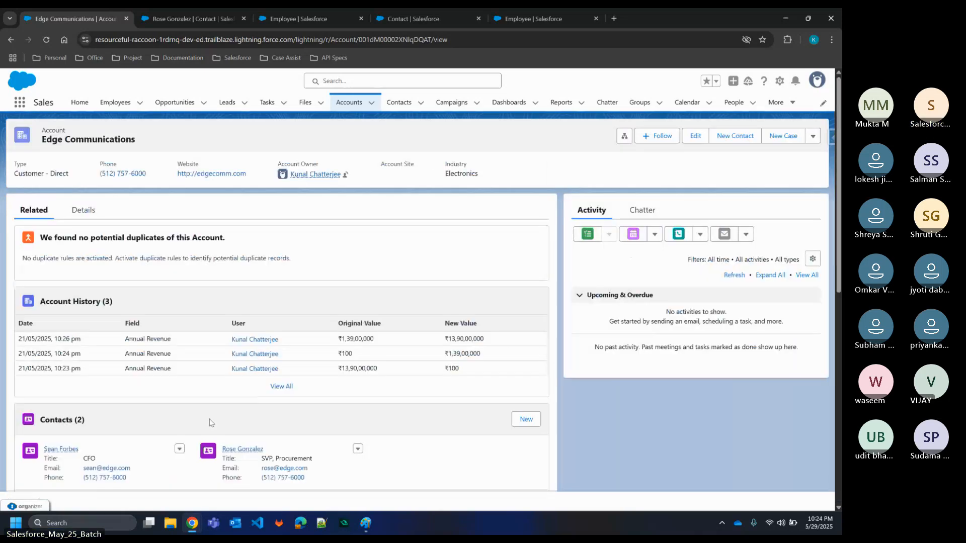
pyautogui.scroll(-1, 210, 422)
pyautogui.scroll(-8, 286, 275)
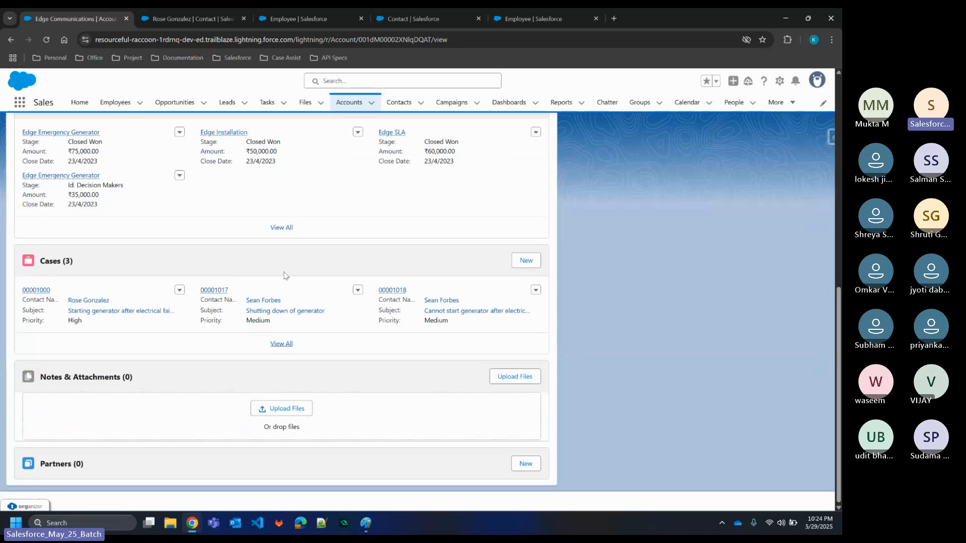
pyautogui.scroll(7, 286, 275)
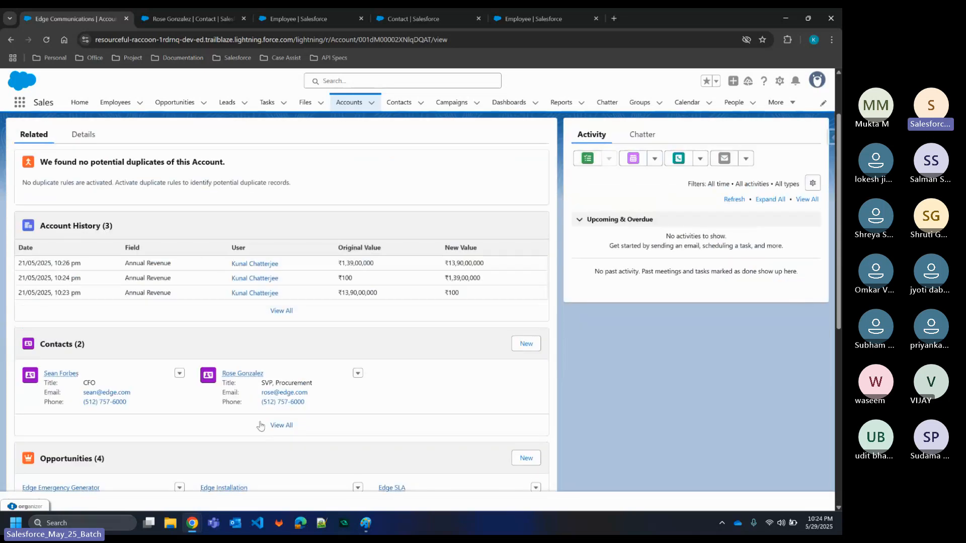
pyautogui.scroll(-8, 260, 427)
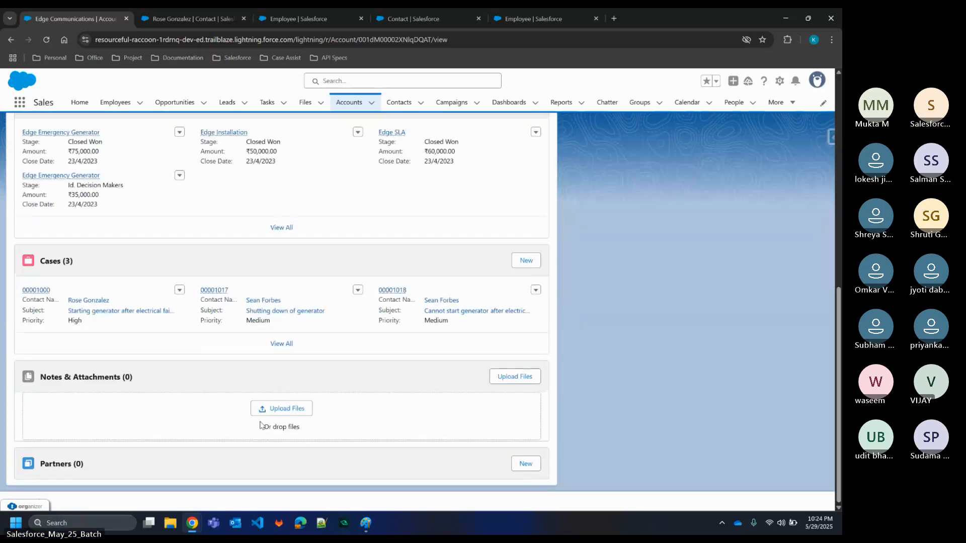
pyautogui.scroll(8, 260, 426)
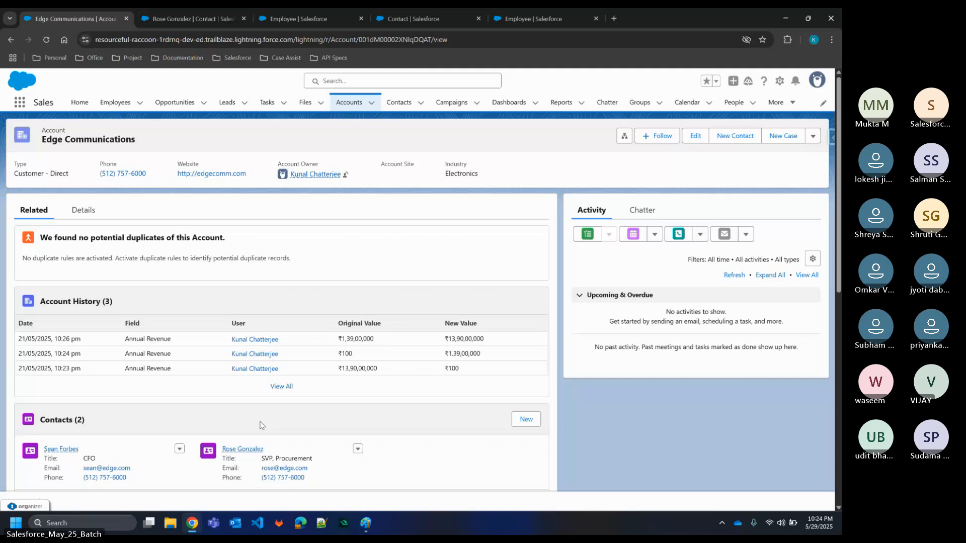
# - Check the account's details, reload the Edge Communications page, and examine its Employees related list
pyautogui.click(80, 211)
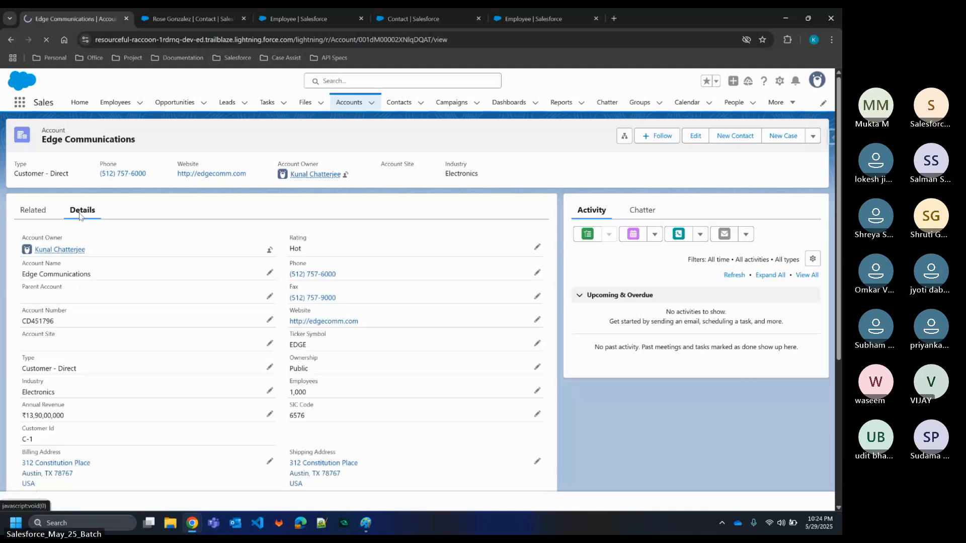
pyautogui.press('F5')
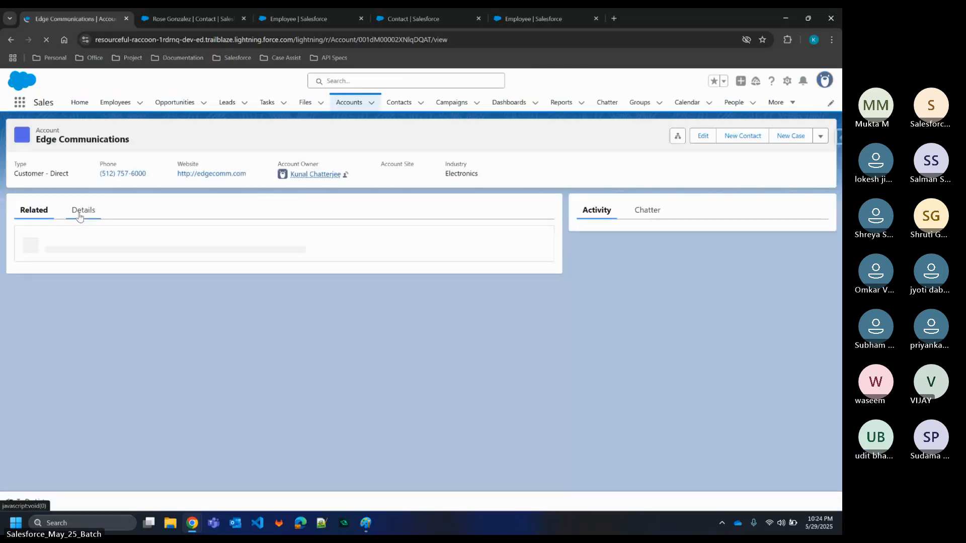
pyautogui.scroll(-2, 286, 402)
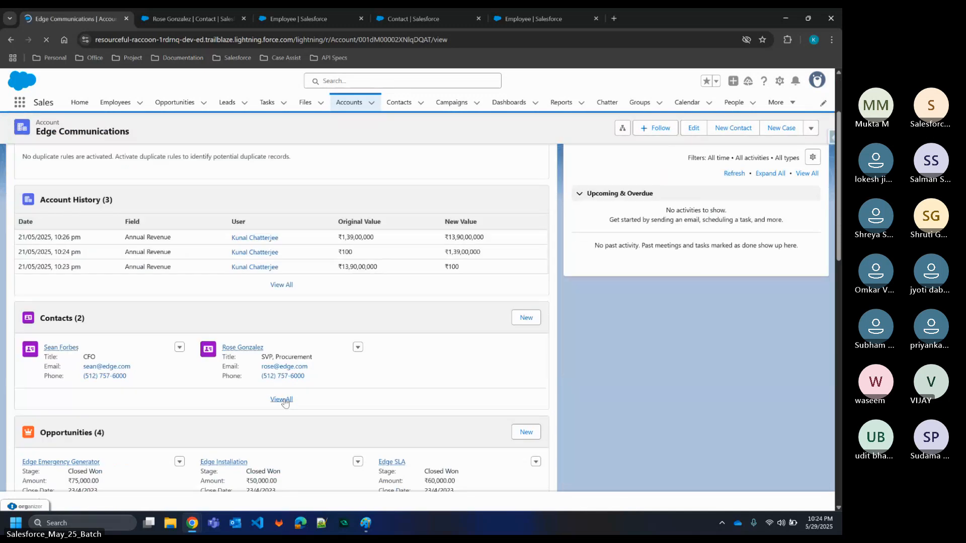
pyautogui.scroll(-15, 284, 402)
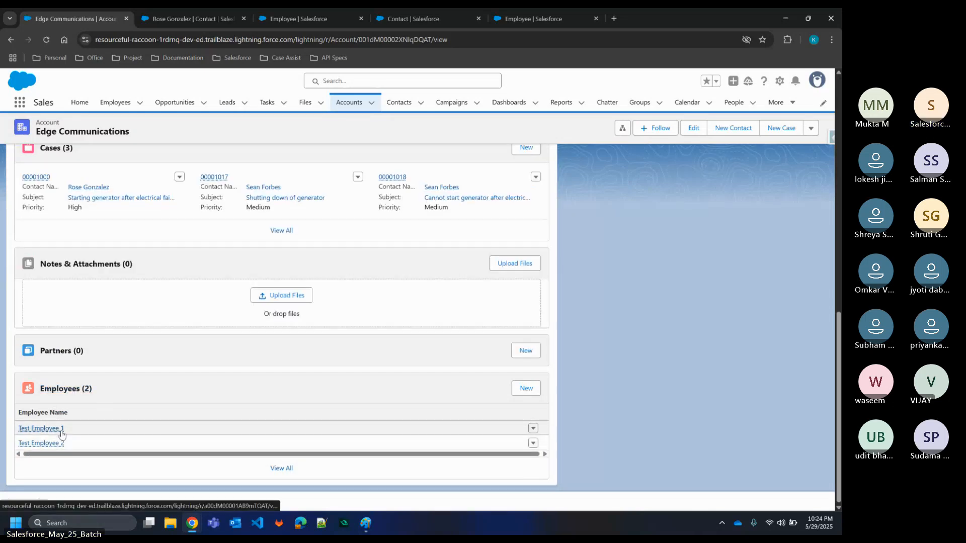
pyautogui.moveTo(62, 432)
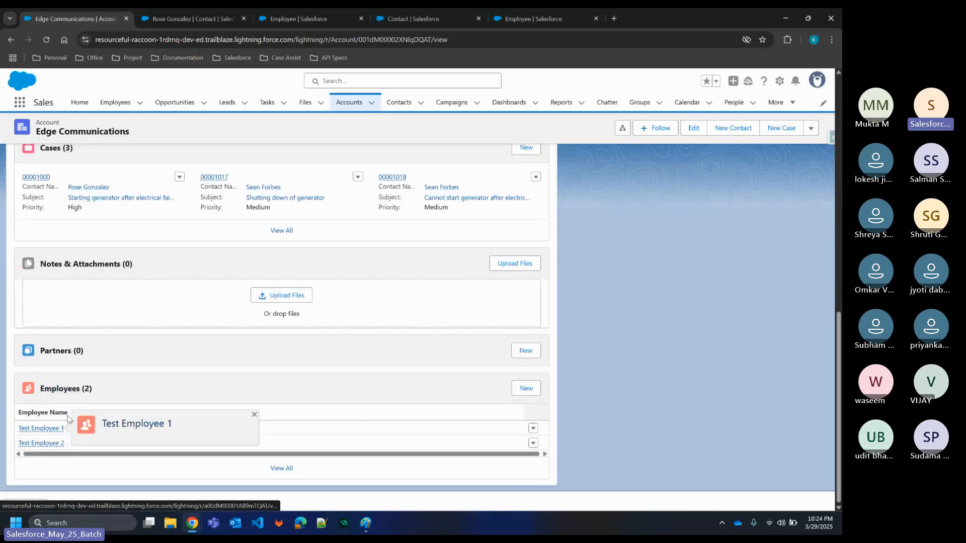
pyautogui.scroll(10, 397, 323)
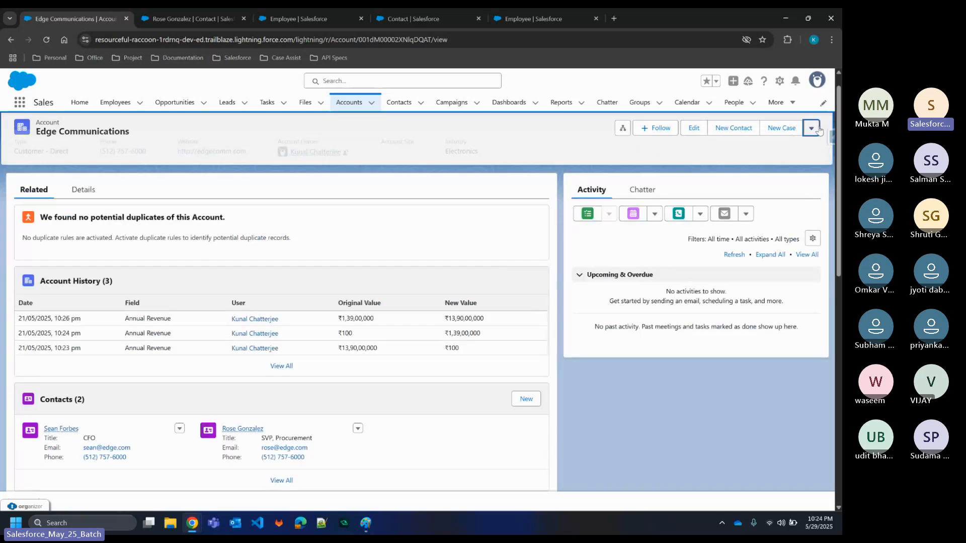
pyautogui.click(817, 130)
pyautogui.click(427, 144)
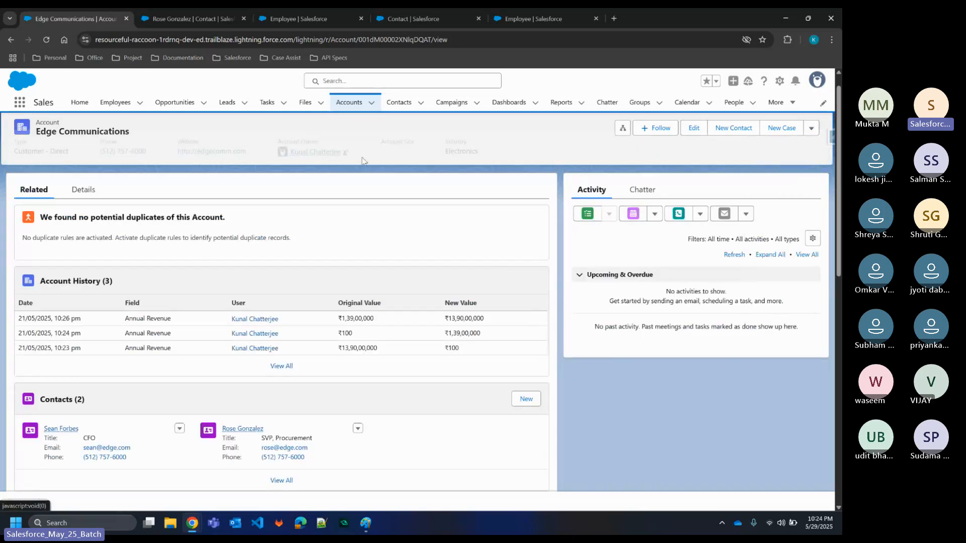
pyautogui.scroll(1, 382, 223)
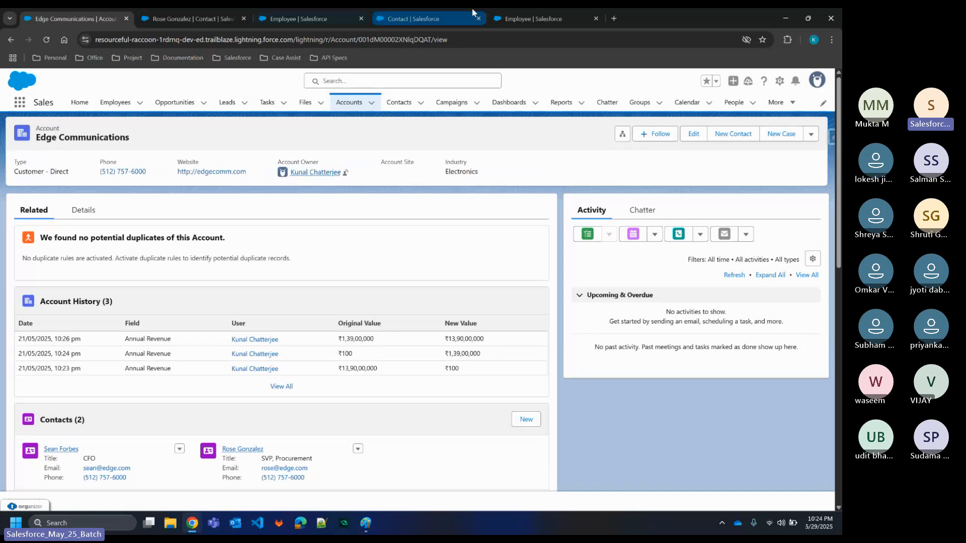
# - Start a new custom field of type Roll-Up Summary on the Account object in the Object Manager
pyautogui.click(473, 13)
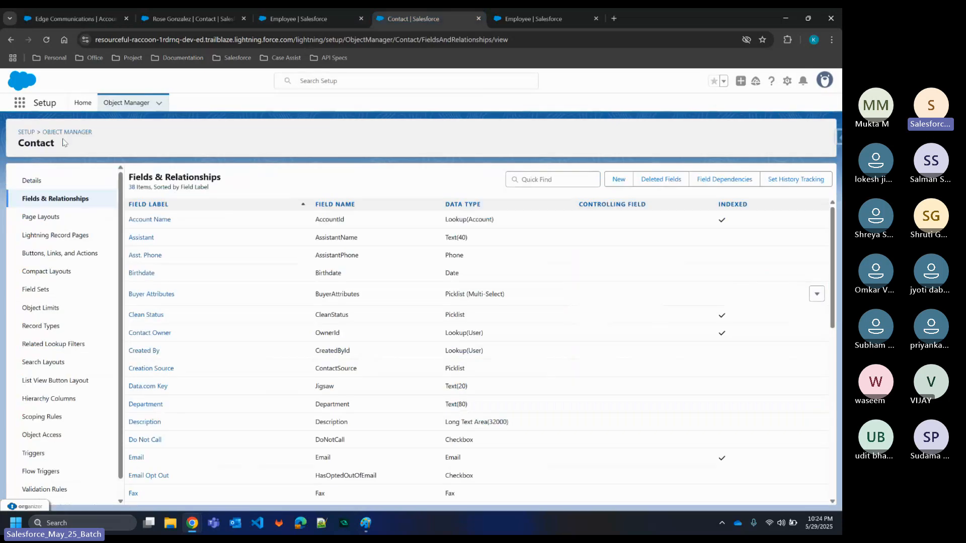
pyautogui.click(120, 102)
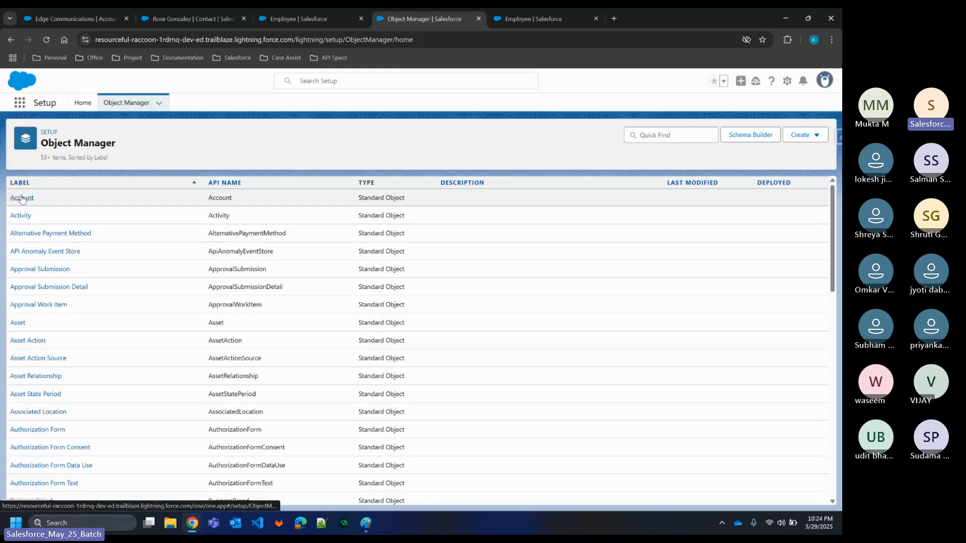
pyautogui.click(22, 198)
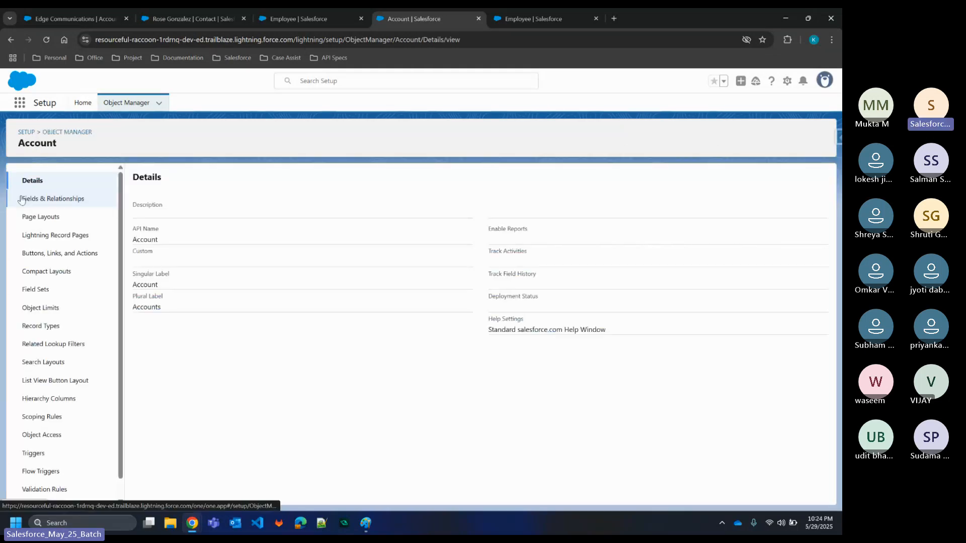
pyautogui.click(71, 200)
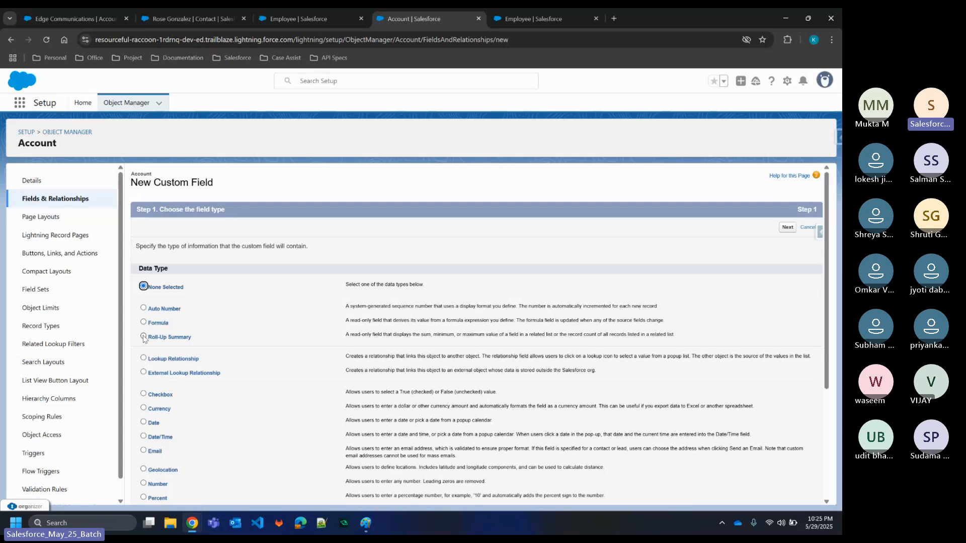
pyautogui.click(144, 337)
pyautogui.click(787, 227)
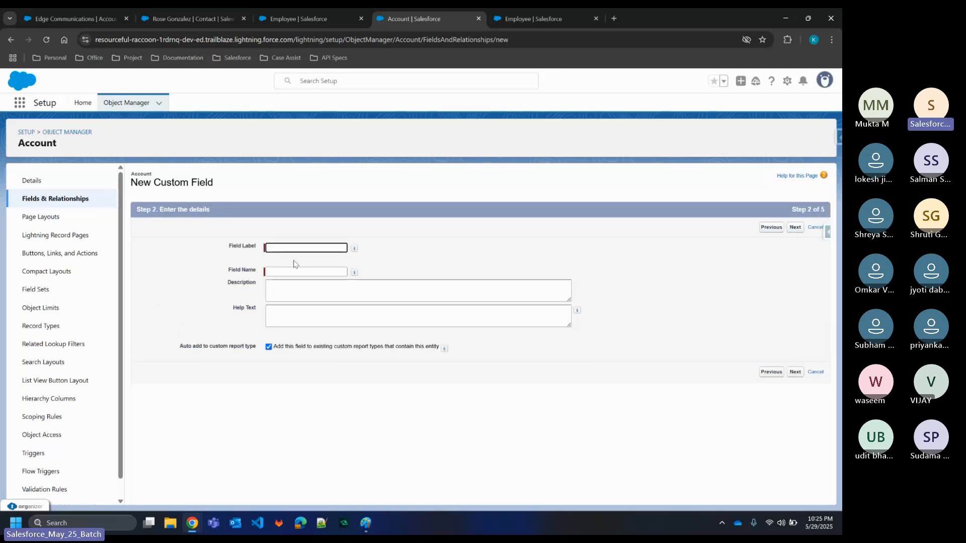
# - Label the roll-up field Monthly Salary Expenditure and continue to the summary calculation
pyautogui.click(294, 248)
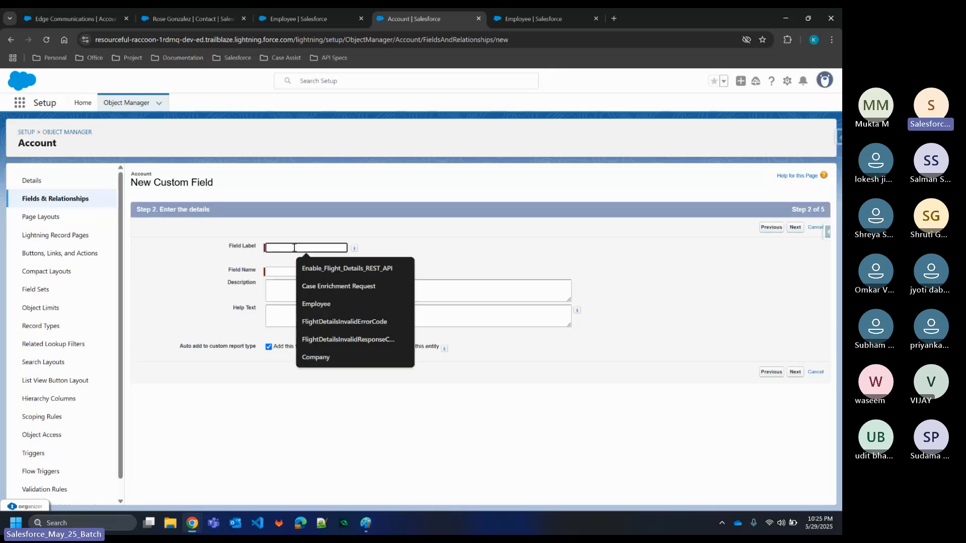
pyautogui.write('Month')
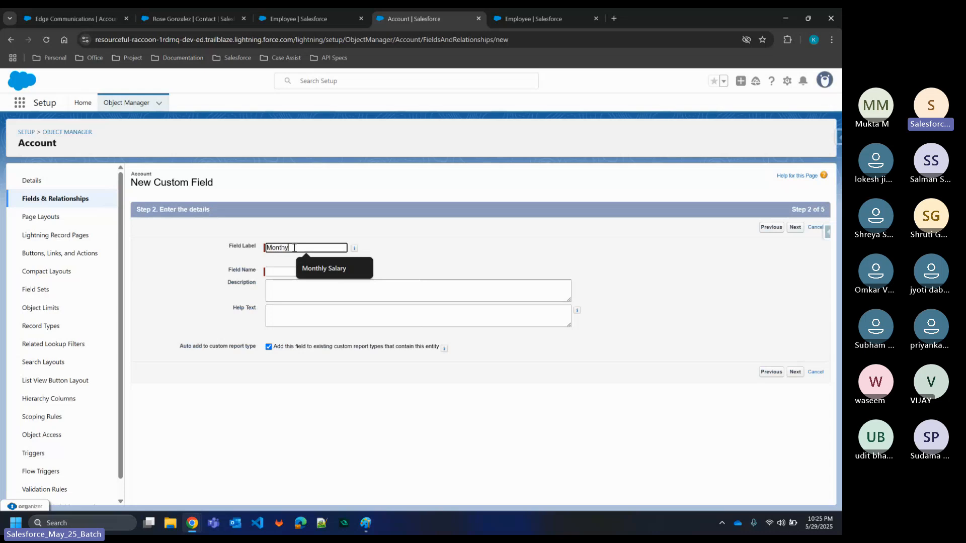
pyautogui.write('ly Salary E')
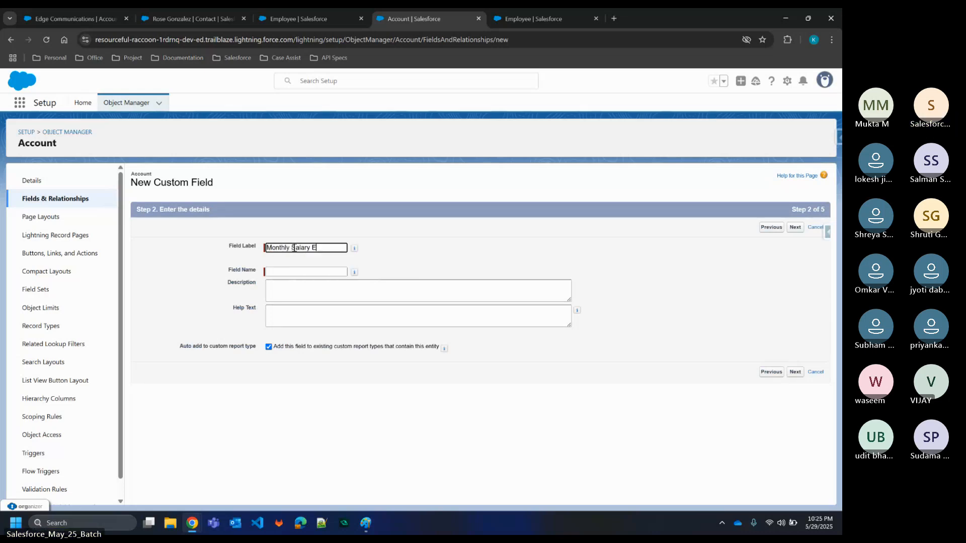
pyautogui.write('xpenditure')
pyautogui.click(402, 247)
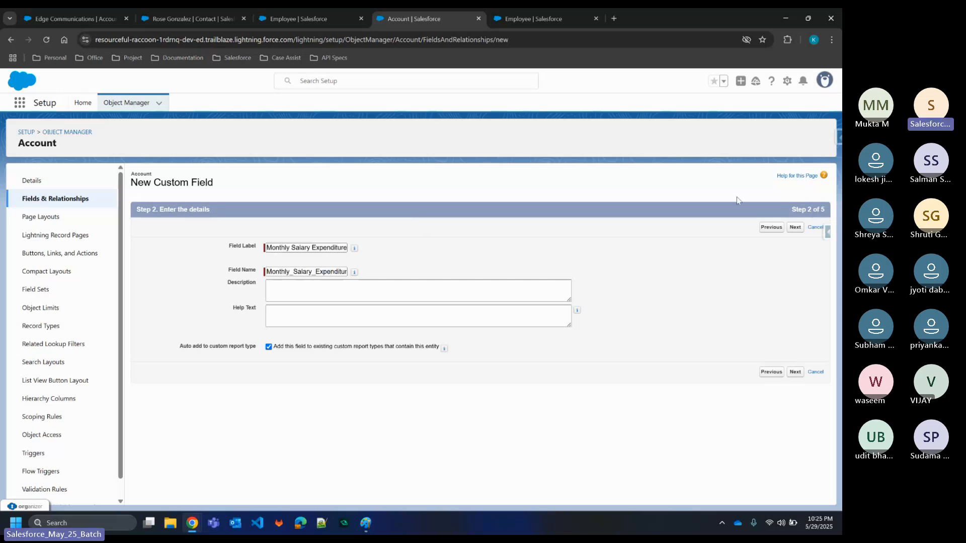
pyautogui.click(795, 228)
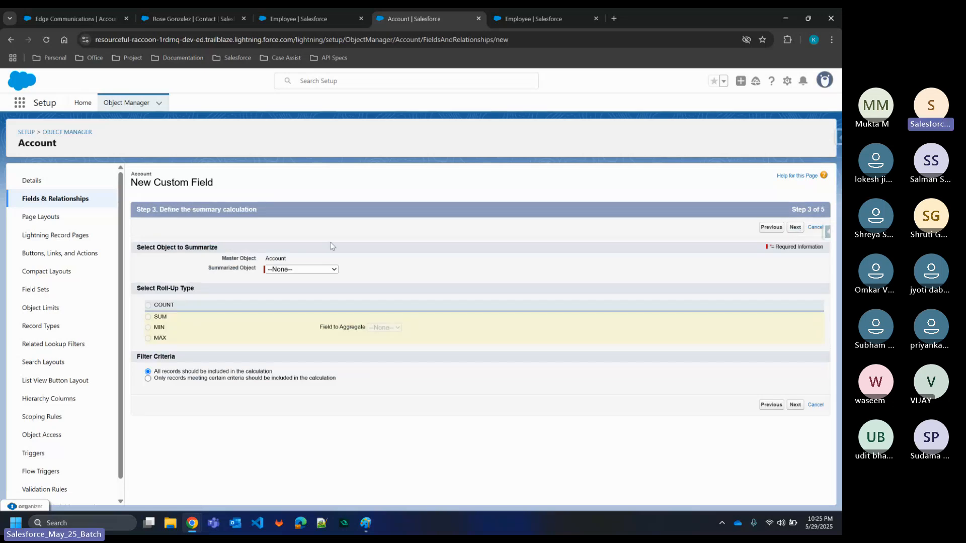
# - Define the roll-up with Employees as the summarized object, type SUM, and Monthly Salary as the field to aggregate
pyautogui.click(301, 269)
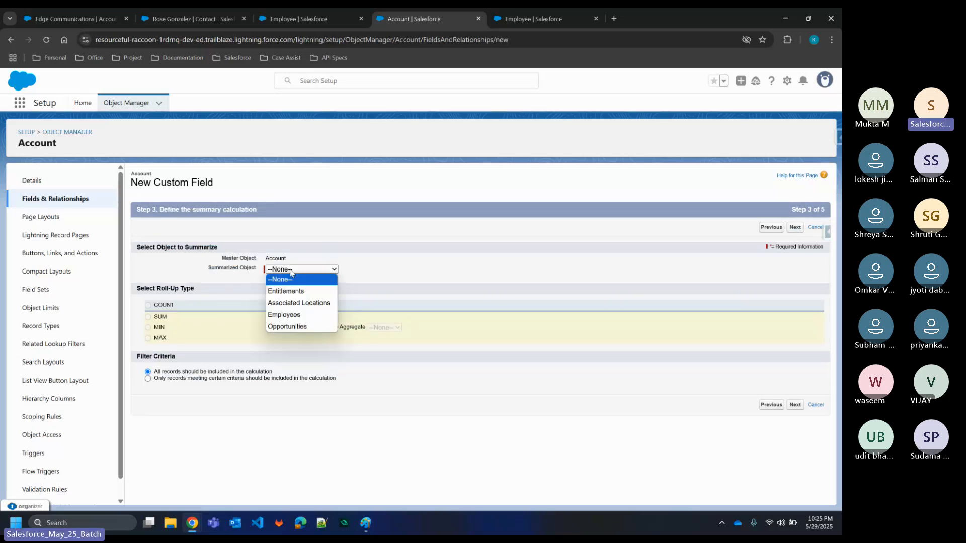
pyautogui.click(293, 315)
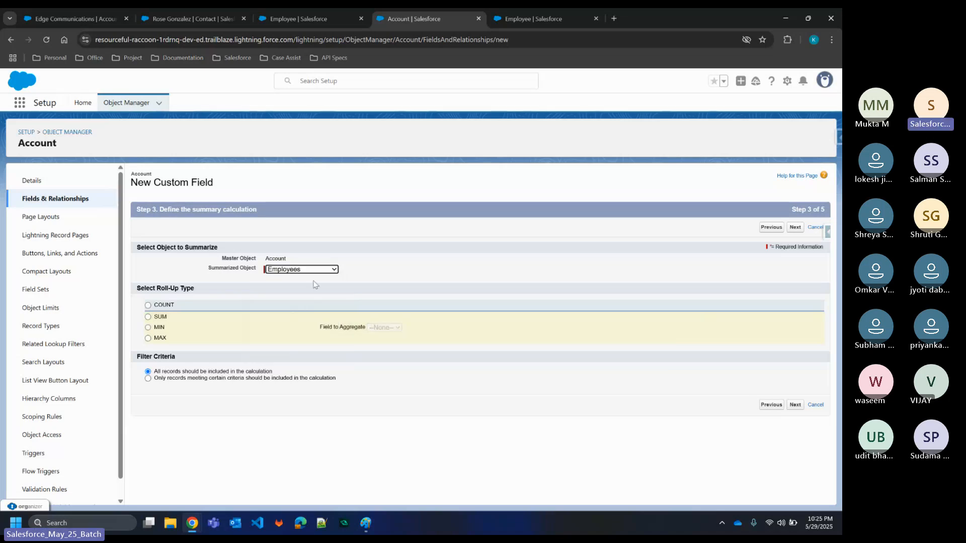
pyautogui.click(147, 317)
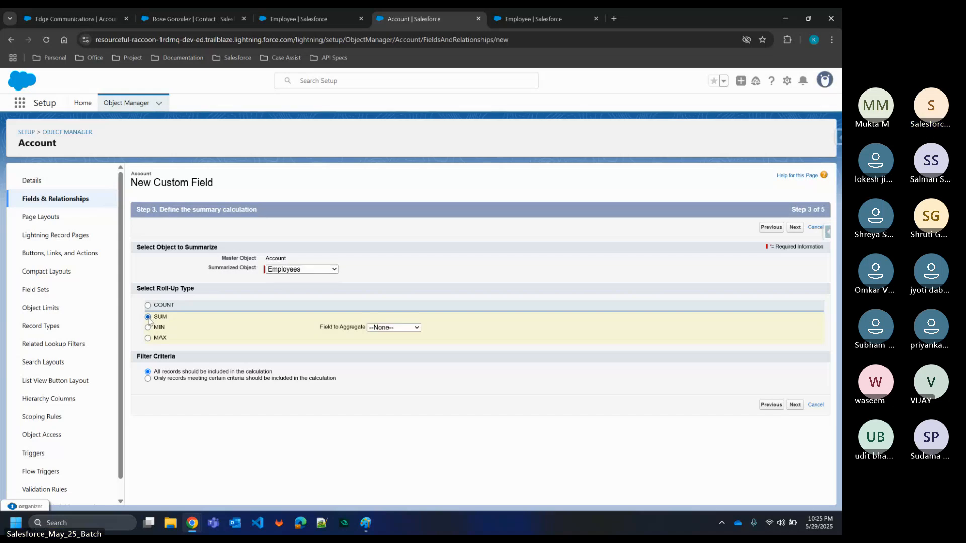
pyautogui.click(394, 327)
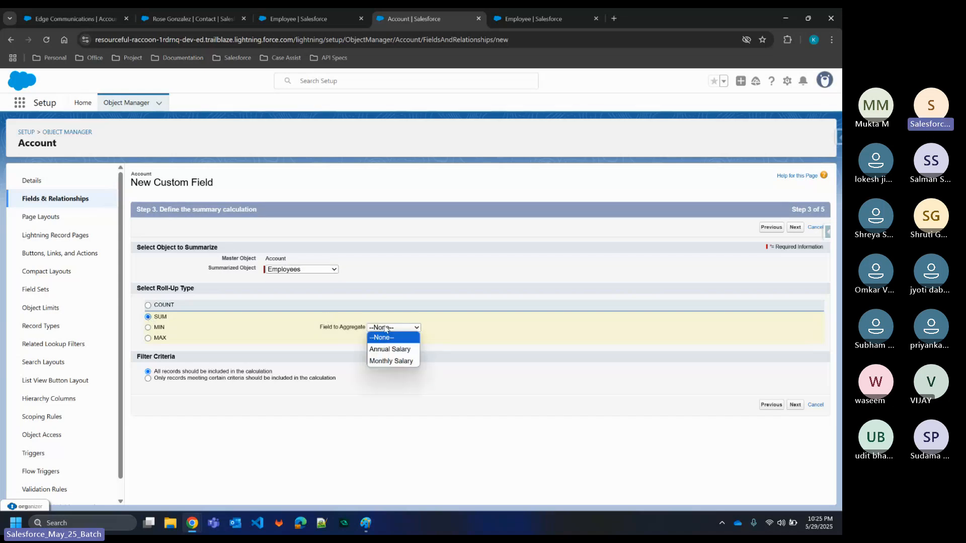
pyautogui.click(391, 361)
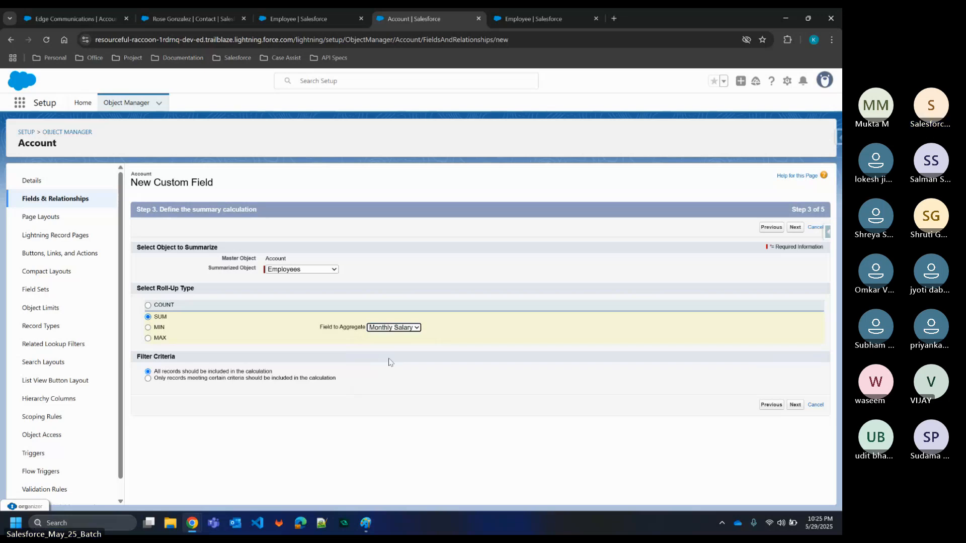
pyautogui.click(402, 327)
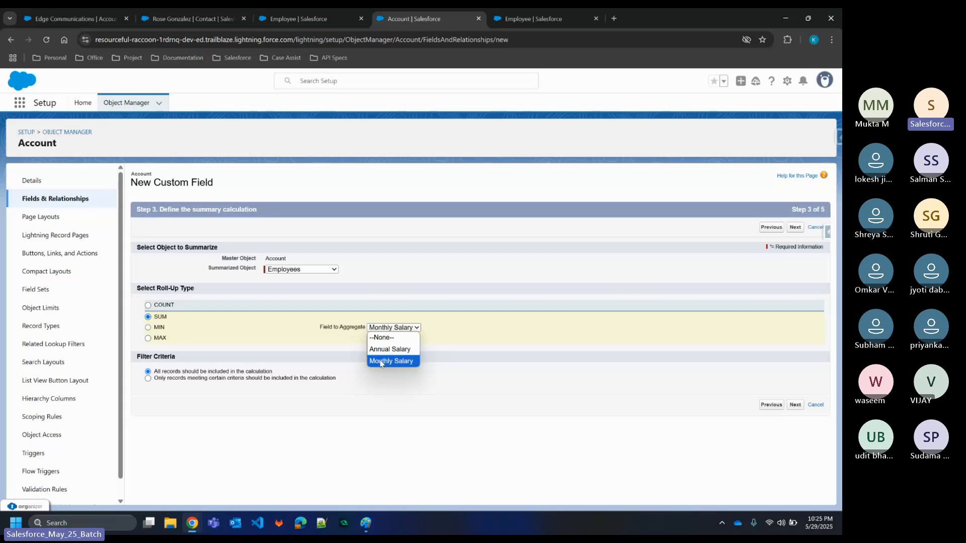
pyautogui.click(389, 360)
# - Switch the summarized object to Opportunities and view the fields that can be aggregated for it
pyautogui.click(283, 271)
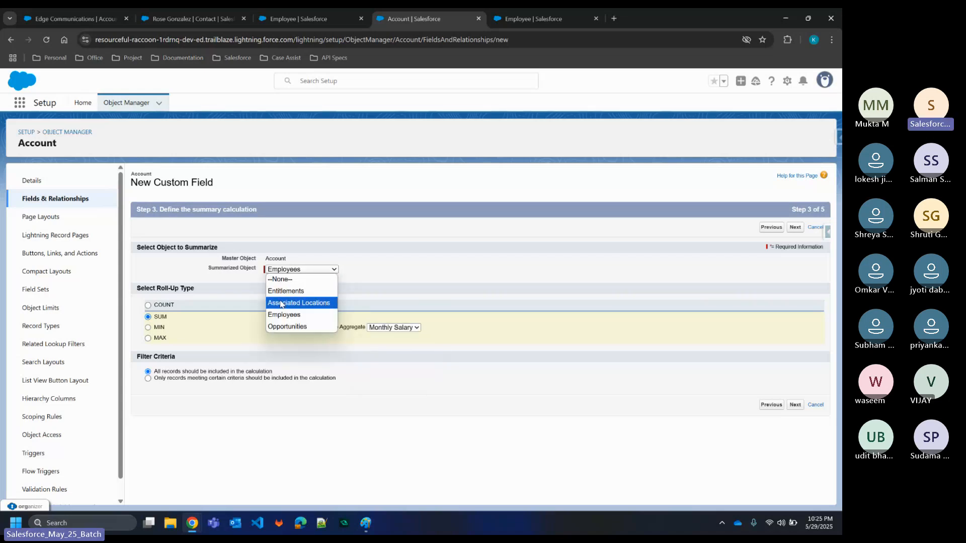
pyautogui.click(281, 325)
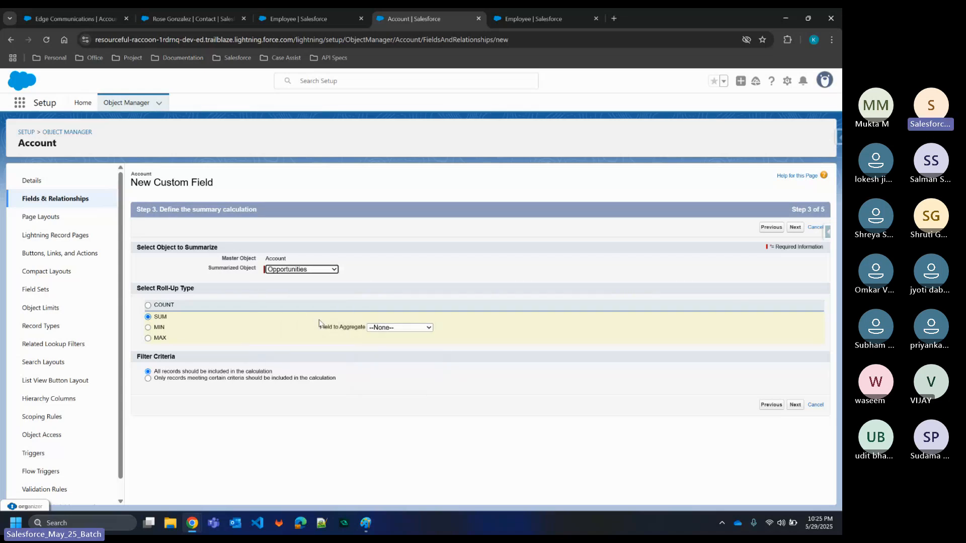
pyautogui.click(388, 328)
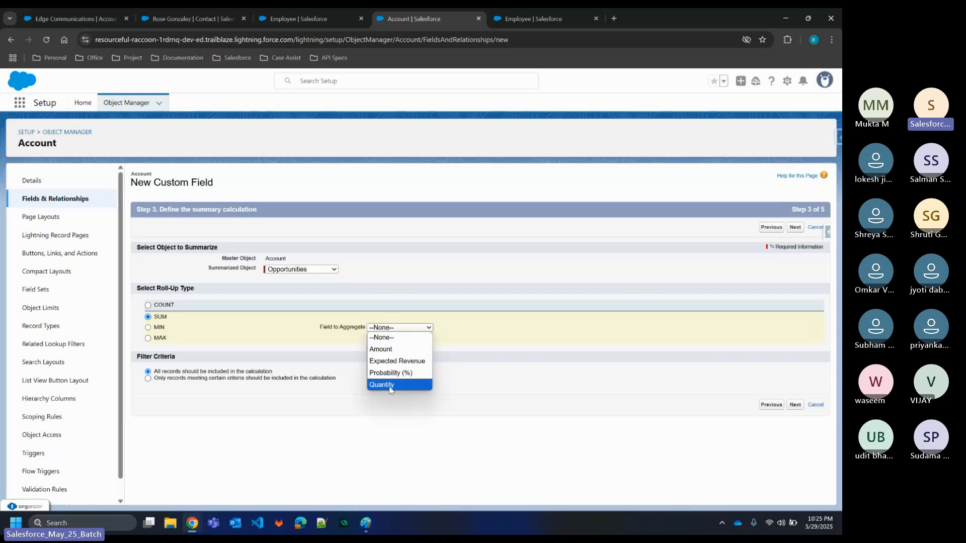
# - Set the roll-up's summarized object back to Employees with Monthly Salary as the field to aggregate
pyautogui.click(297, 271)
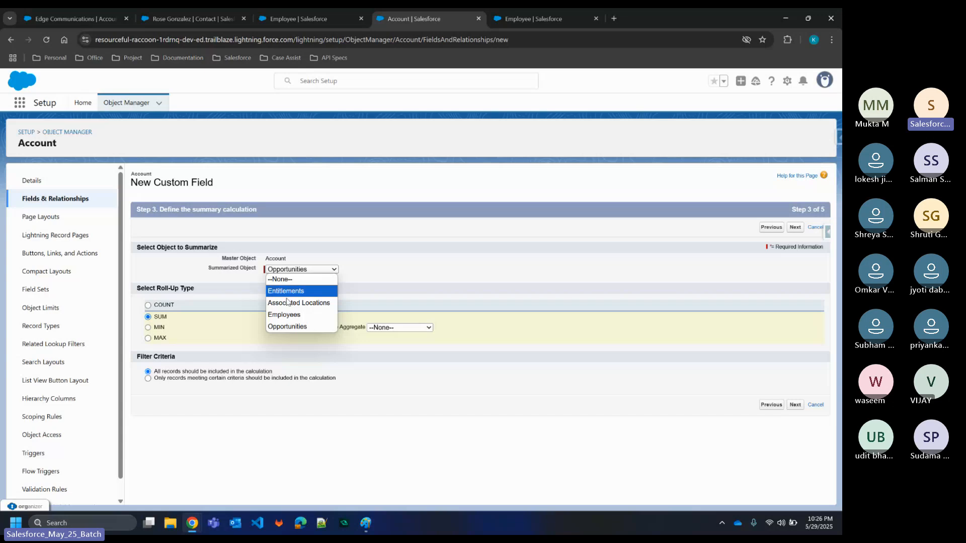
pyautogui.click(311, 314)
pyautogui.click(388, 328)
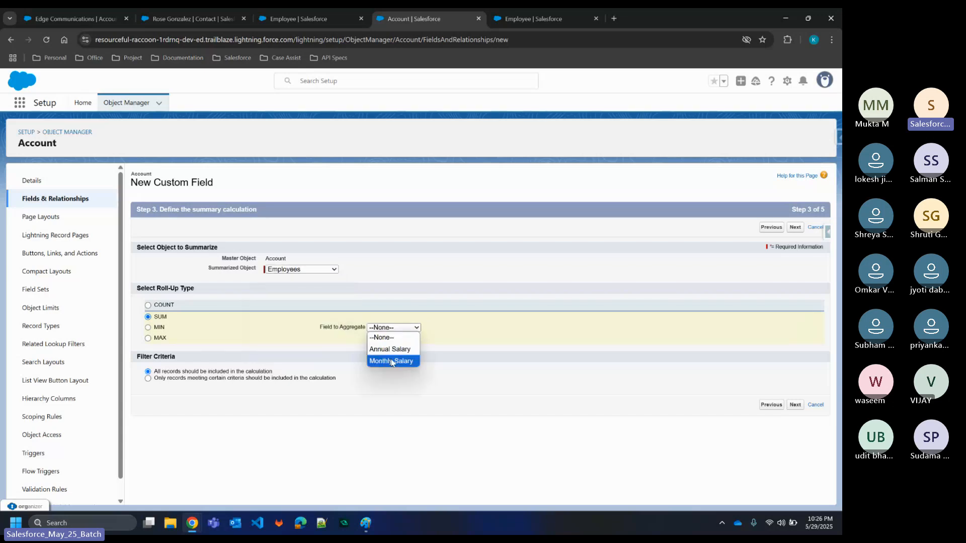
pyautogui.click(391, 361)
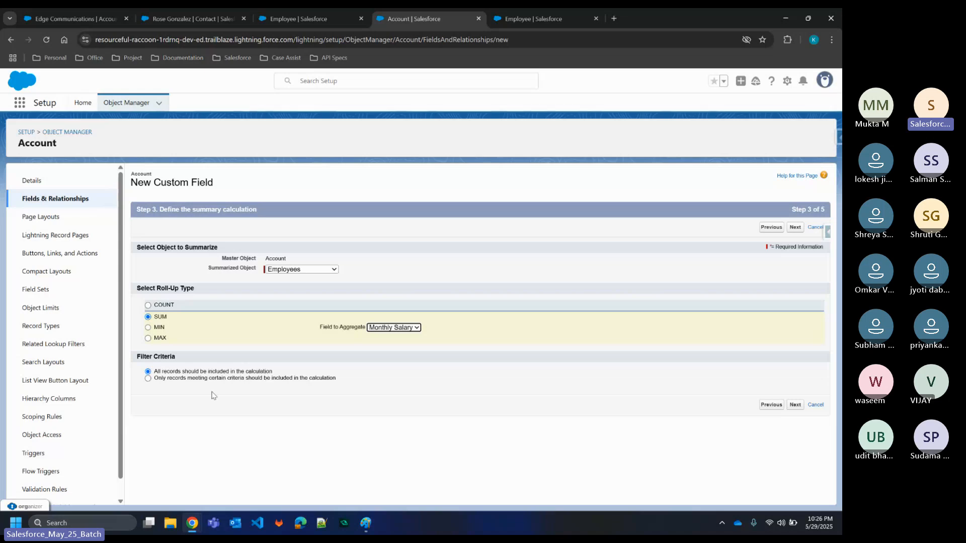
# - Try a roll-up filter on Department equals HR, then revert to including all records in the calculation
pyautogui.click(148, 378)
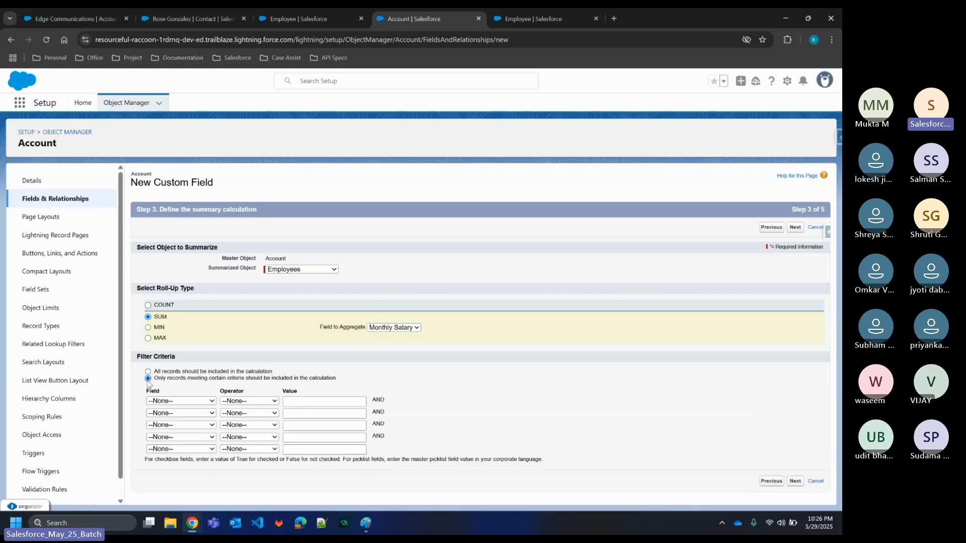
pyautogui.click(174, 400)
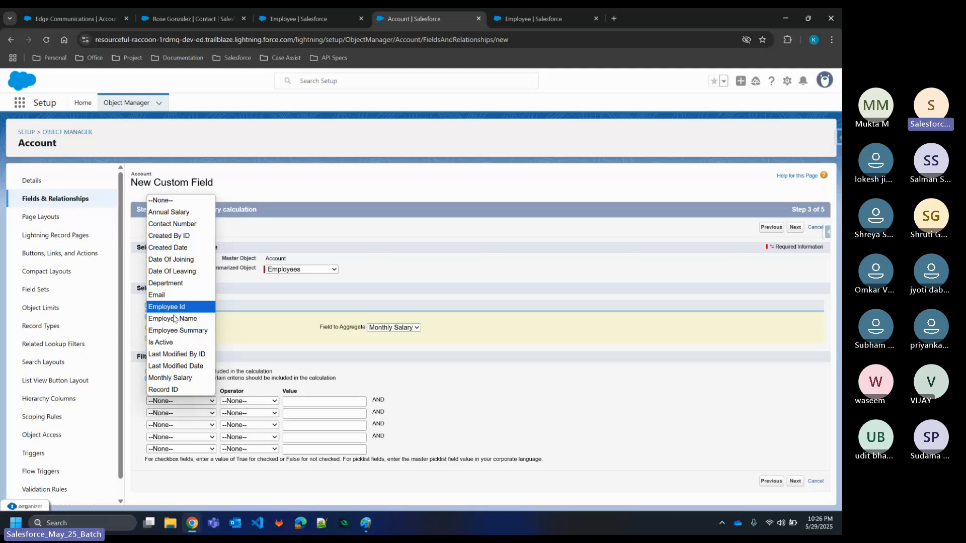
pyautogui.click(171, 283)
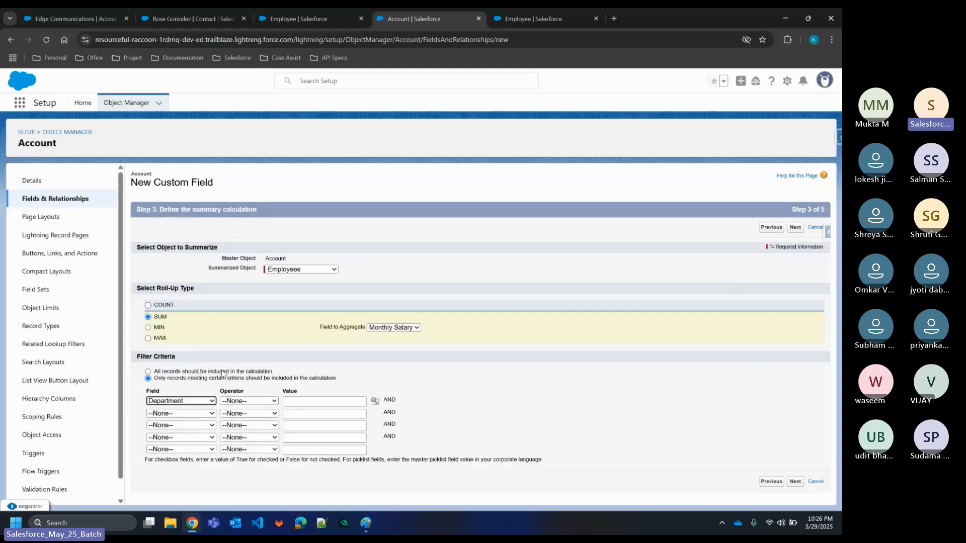
pyautogui.click(245, 401)
pyautogui.click(232, 423)
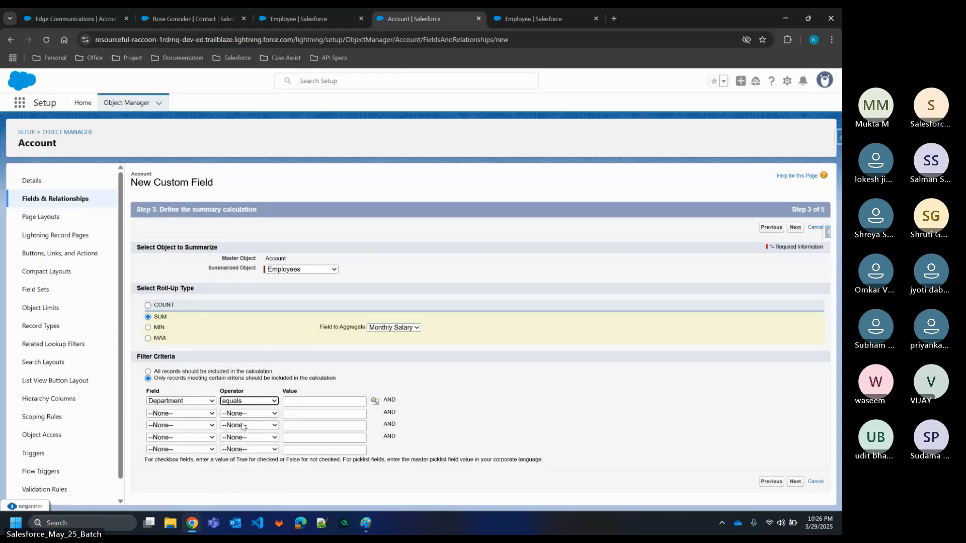
pyautogui.click(374, 401)
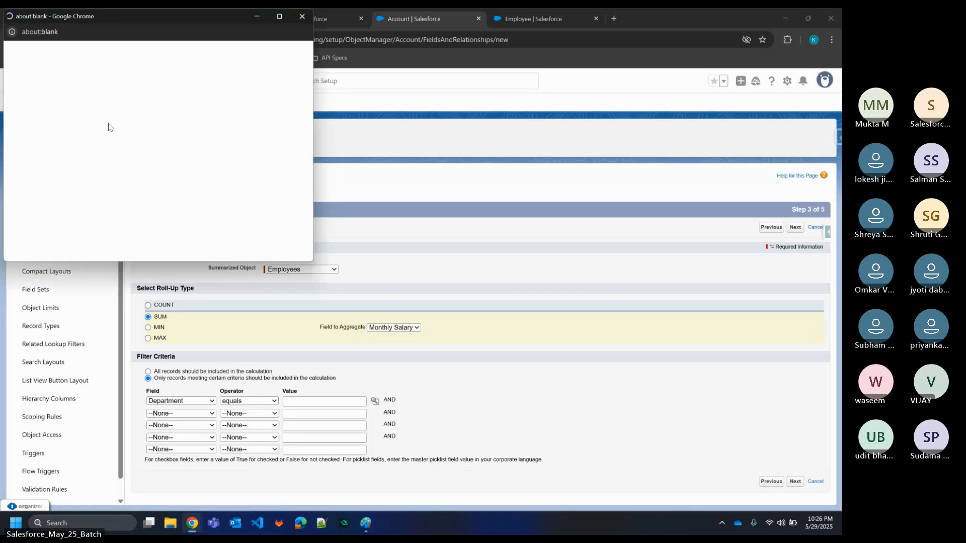
pyautogui.click(17, 107)
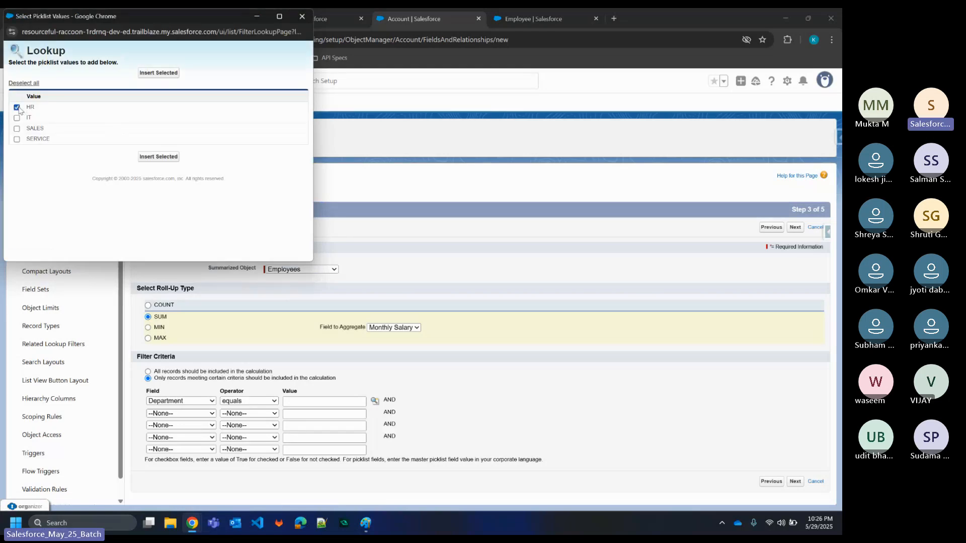
pyautogui.click(301, 17)
pyautogui.click(147, 371)
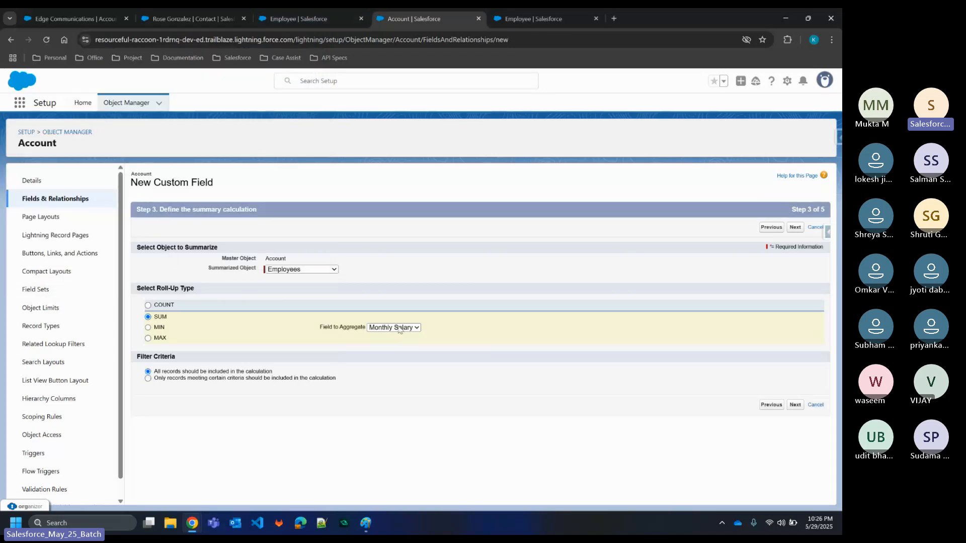
# - Accept the default field-level security and all Account page layouts, and save the Monthly Salary Expenditure field
pyautogui.click(794, 405)
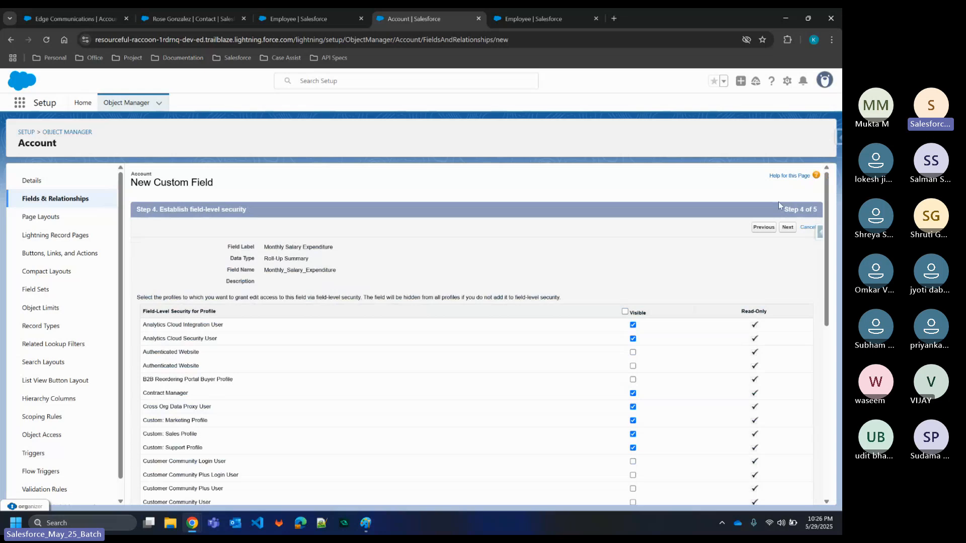
pyautogui.click(788, 227)
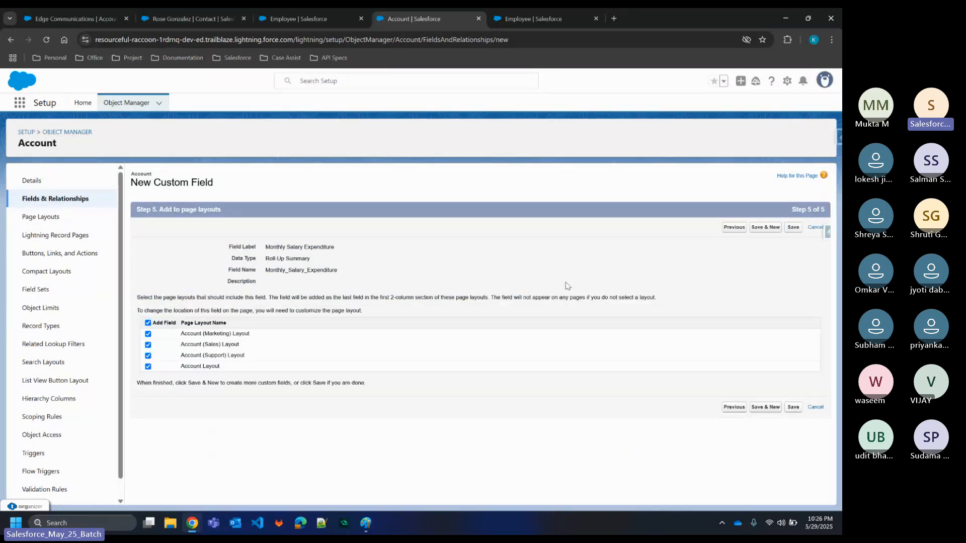
pyautogui.click(793, 227)
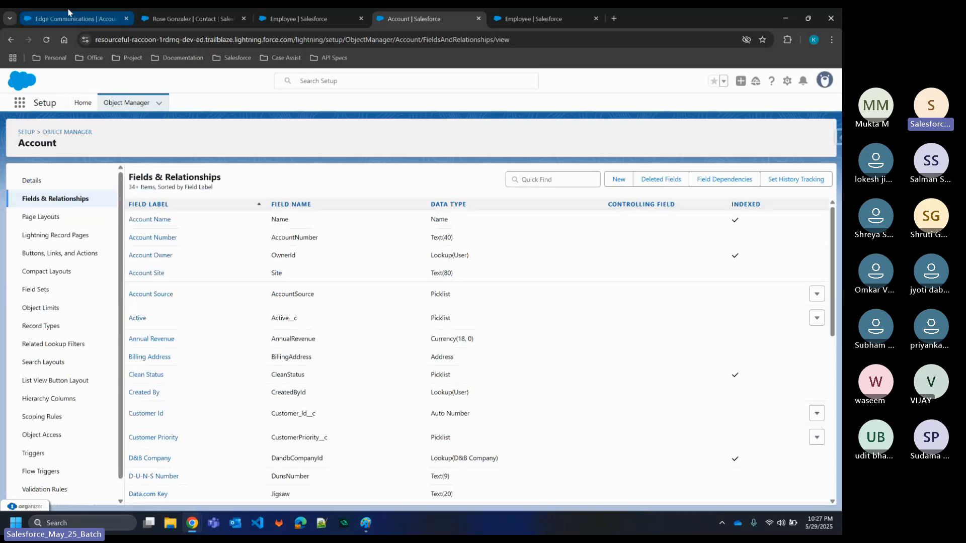
# - Open the Test Employee 1 record from the Employees list and check its salary fields
pyautogui.click(69, 14)
pyautogui.click(115, 102)
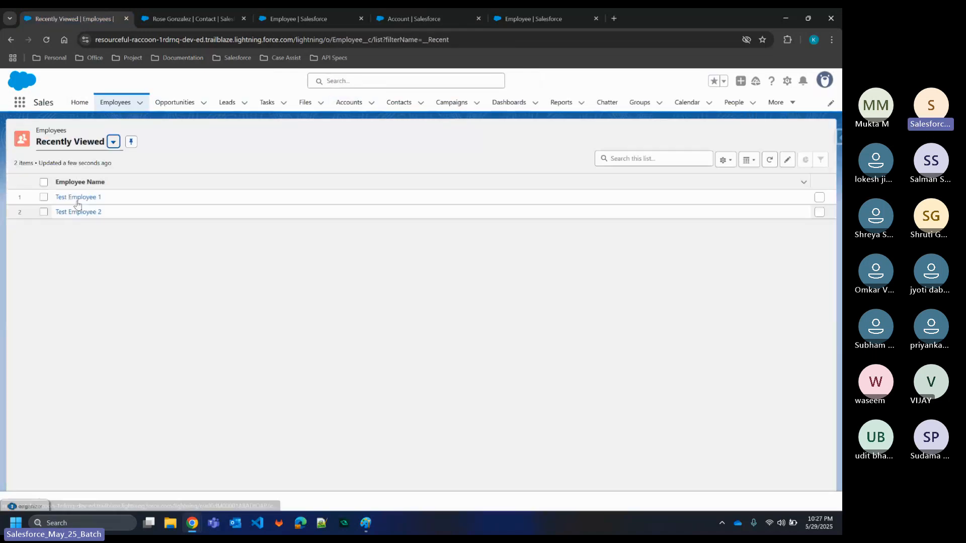
pyautogui.click(76, 199)
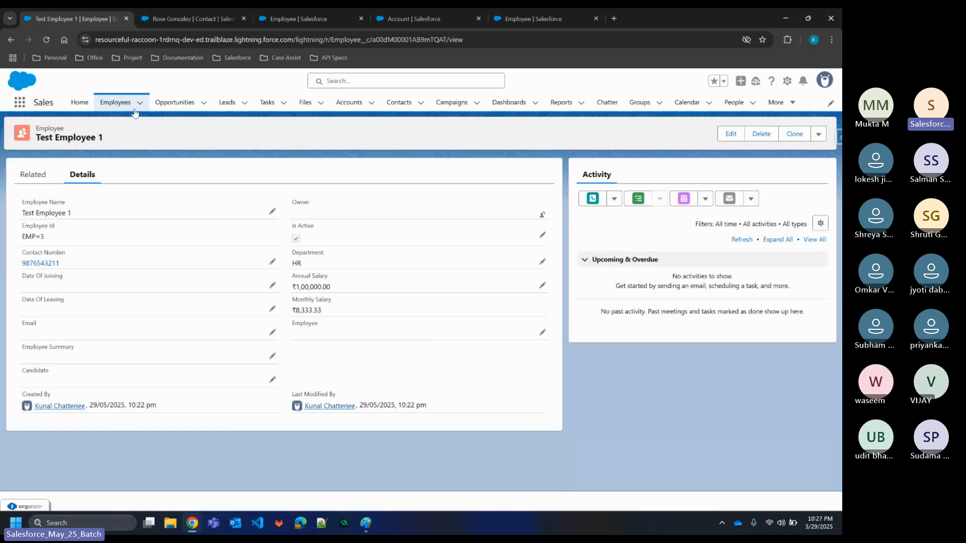
# - Set the Annual Salary of Test Employee 2 to 200000 and save the record
pyautogui.click(141, 103)
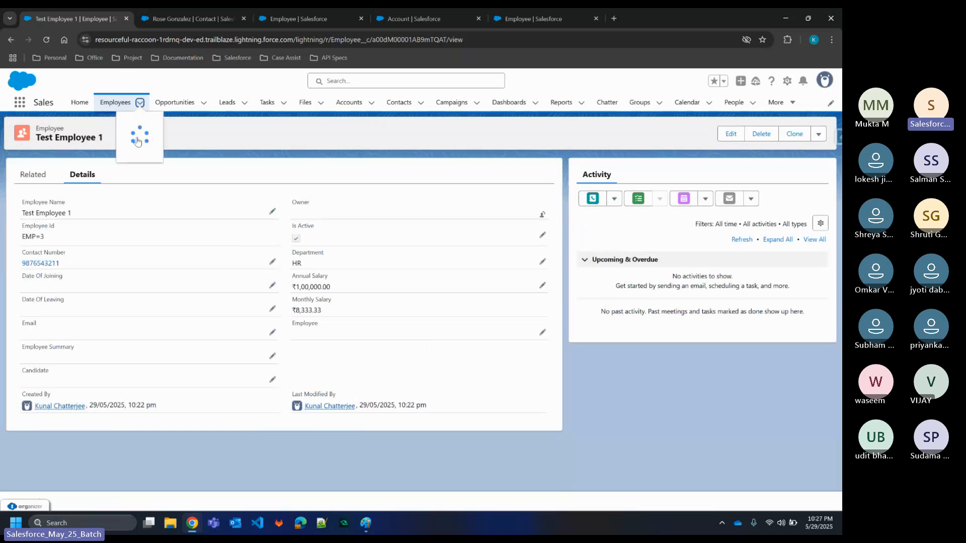
pyautogui.click(102, 178)
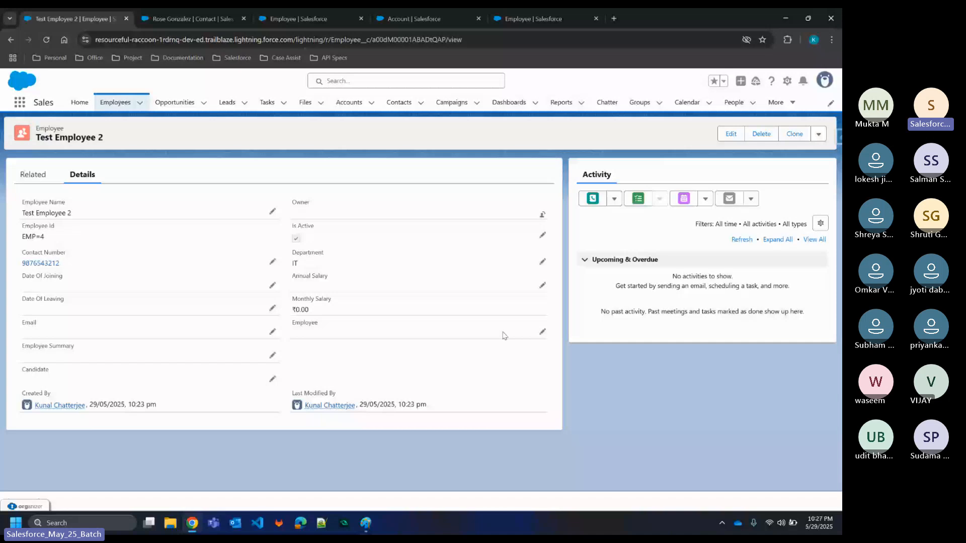
pyautogui.doubleClick(506, 287)
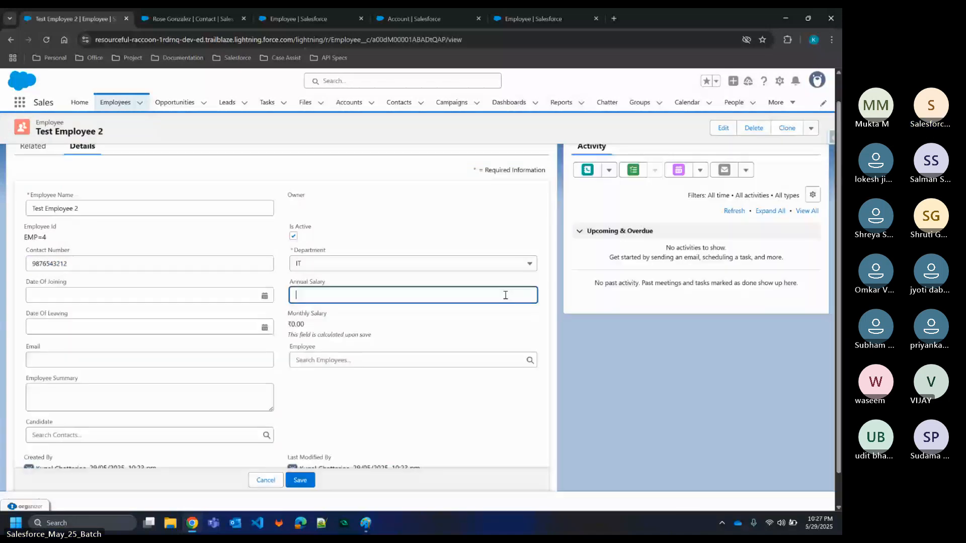
pyautogui.write('200000')
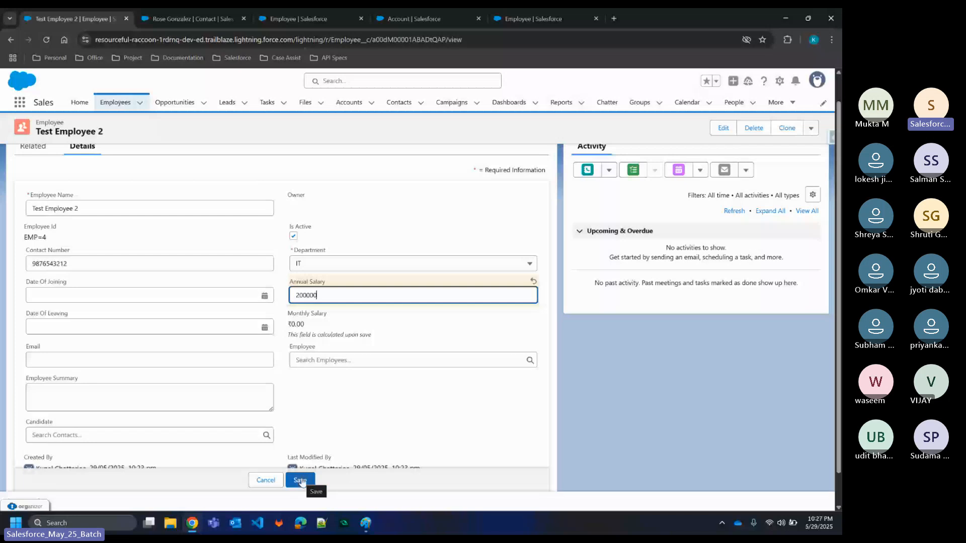
pyautogui.click(302, 480)
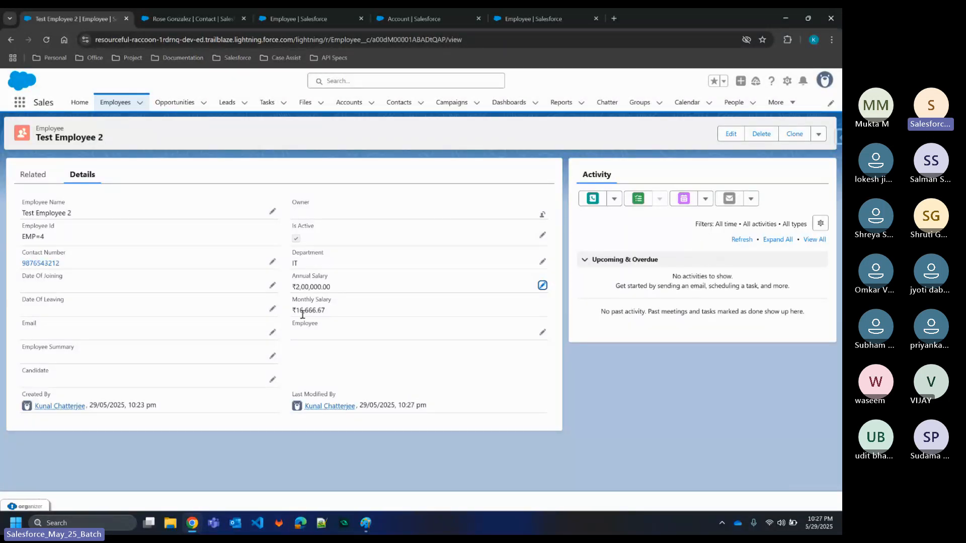
# - Open the Edge Communications account and look through its details for the Monthly Salary Expenditure field
pyautogui.click(351, 103)
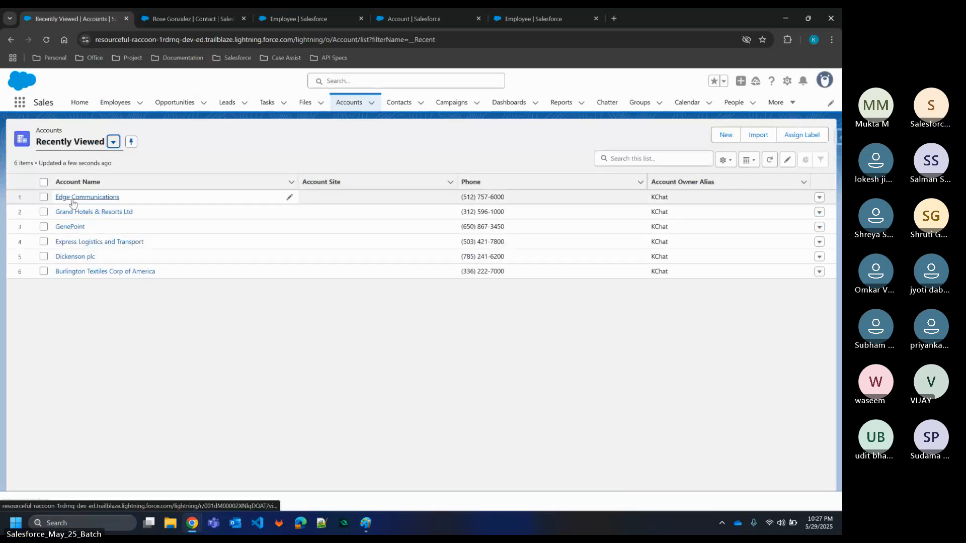
pyautogui.click(73, 198)
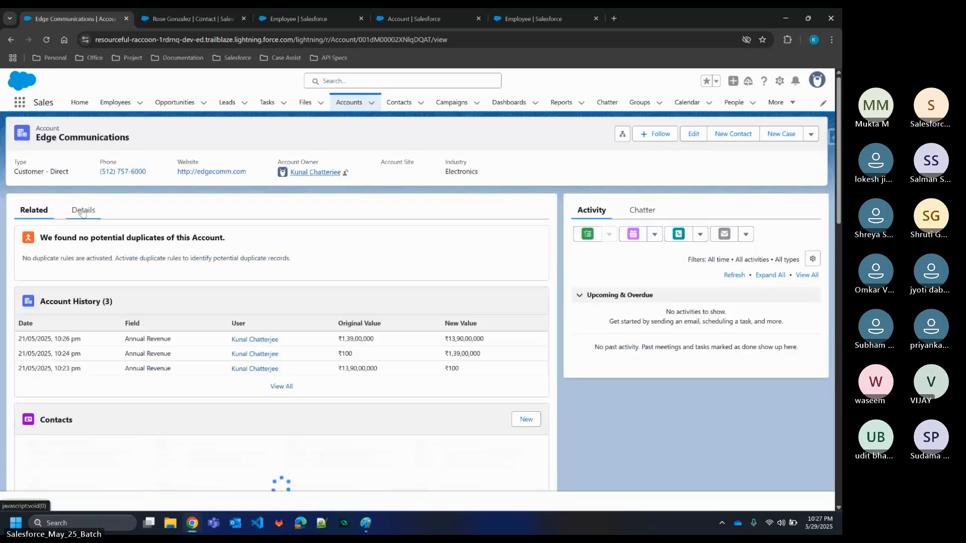
pyautogui.click(82, 211)
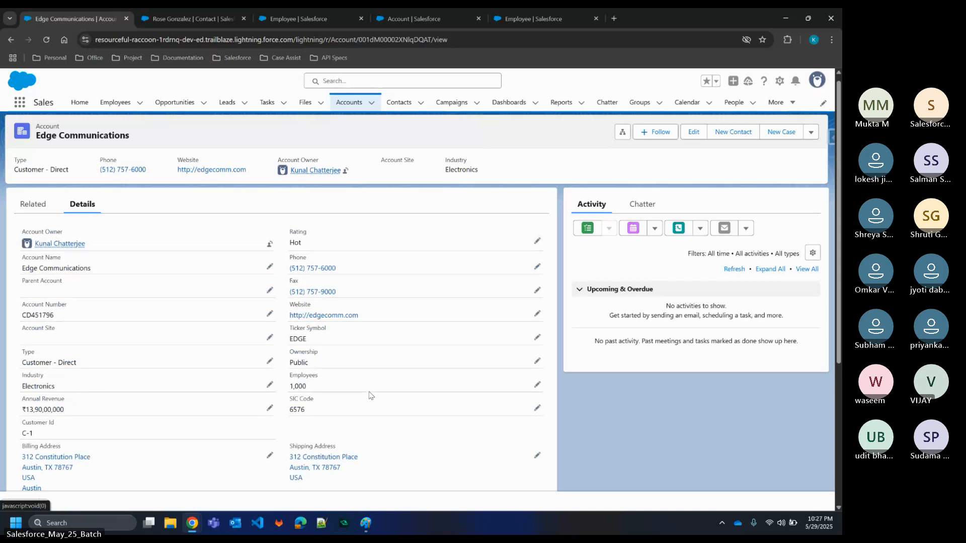
pyautogui.scroll(-1, 370, 395)
pyautogui.scroll(-5, 370, 395)
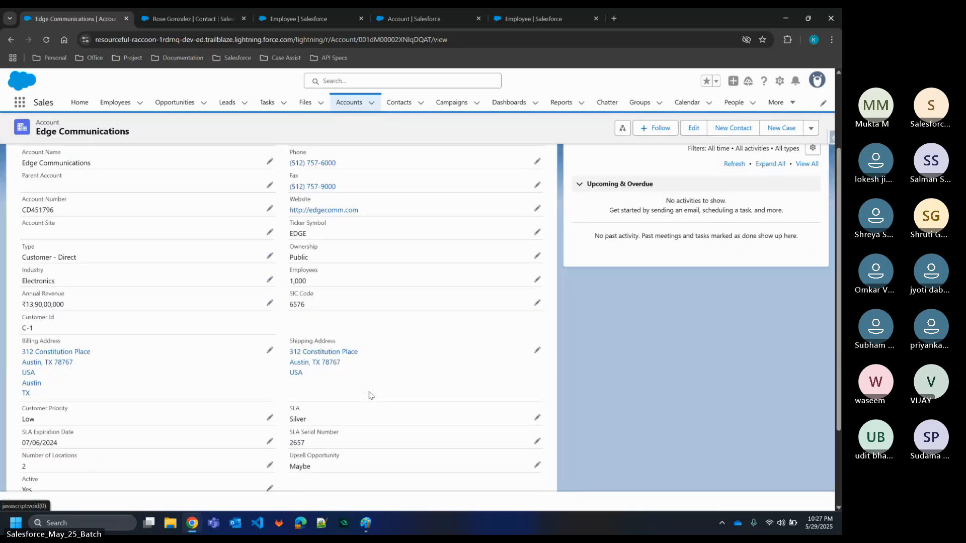
pyautogui.scroll(-1, 369, 395)
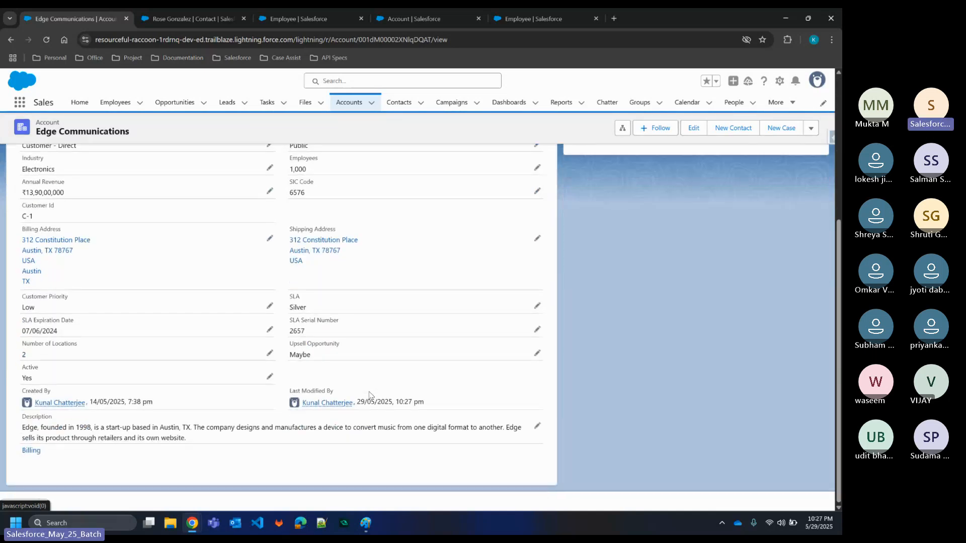
pyautogui.scroll(6, 370, 396)
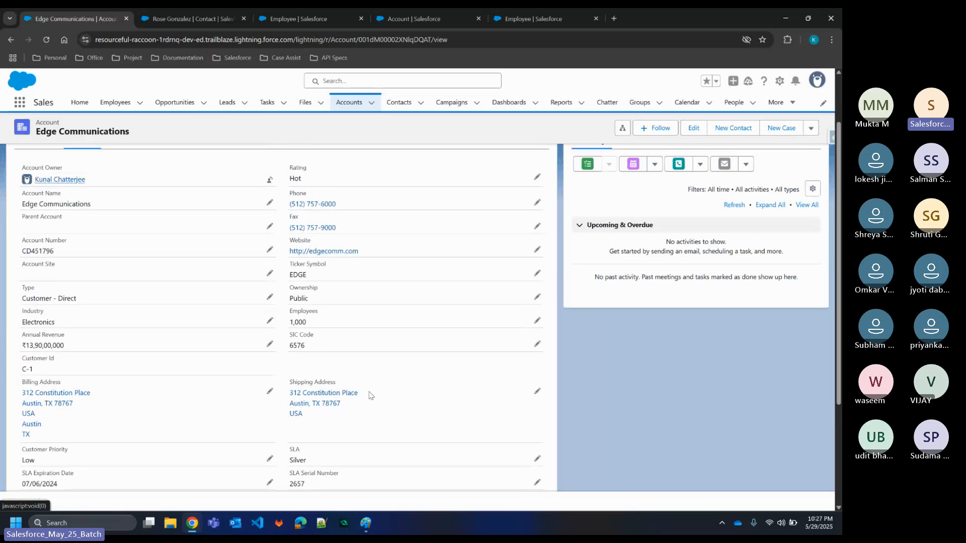
pyautogui.scroll(3, 370, 395)
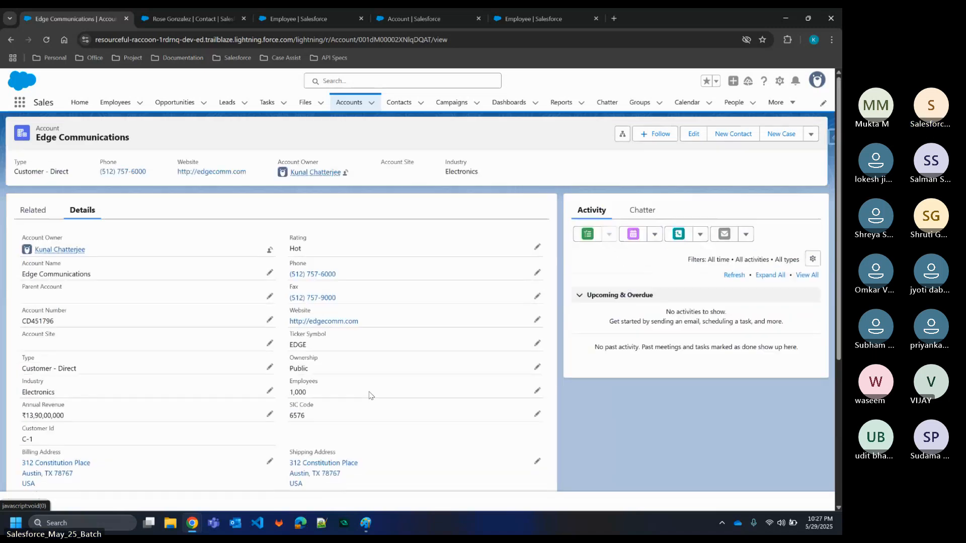
pyautogui.scroll(-5, 369, 396)
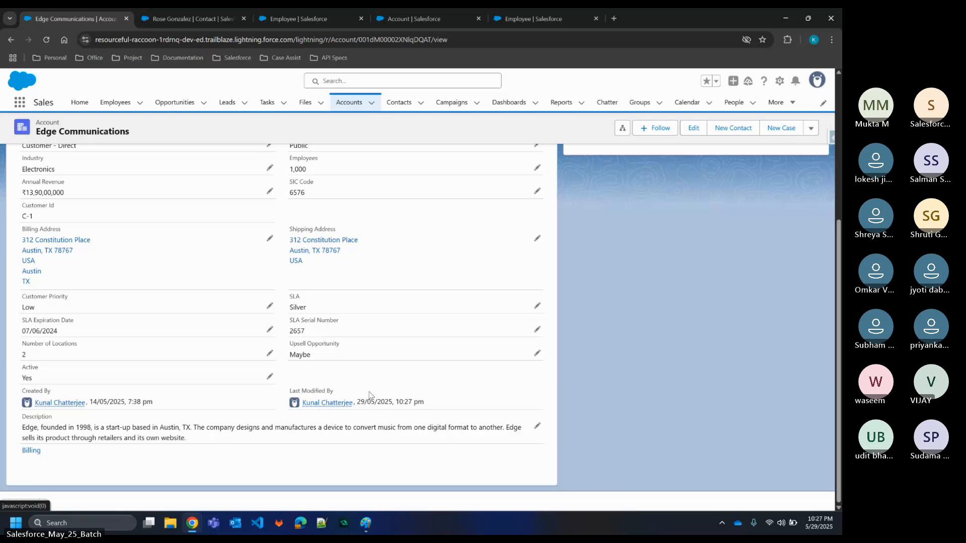
# - Reload the Edge Communications record and check its details again for the roll-up field
pyautogui.press('F5')
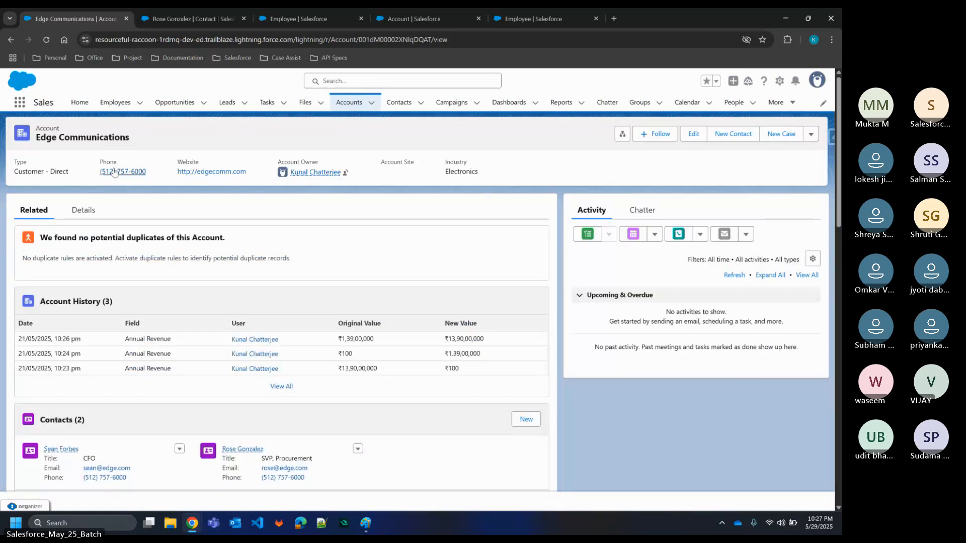
pyautogui.click(83, 210)
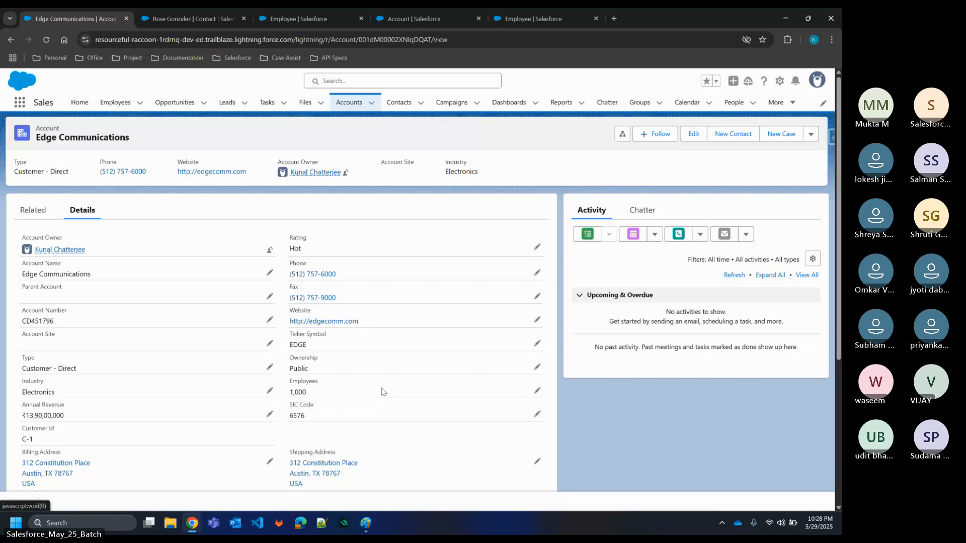
pyautogui.scroll(-1, 238, 424)
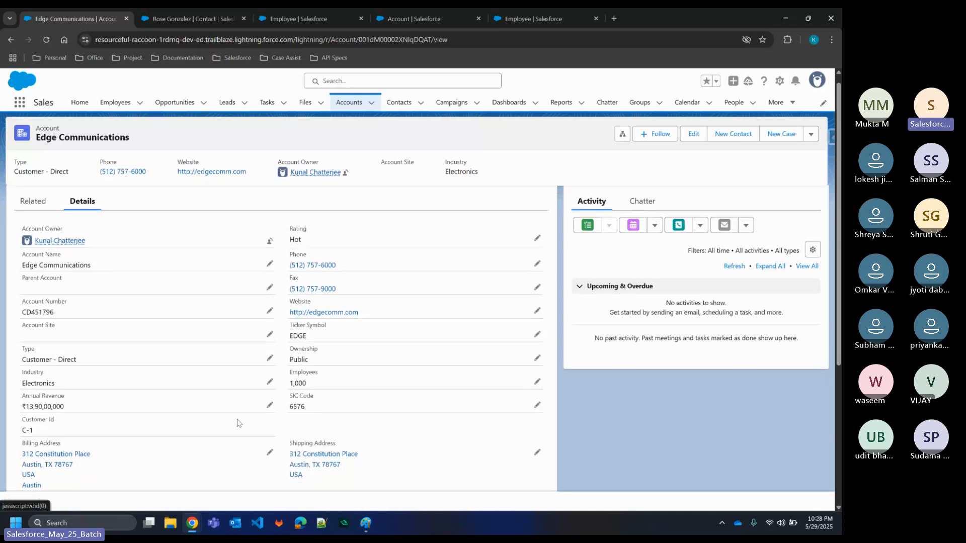
pyautogui.scroll(-5, 238, 424)
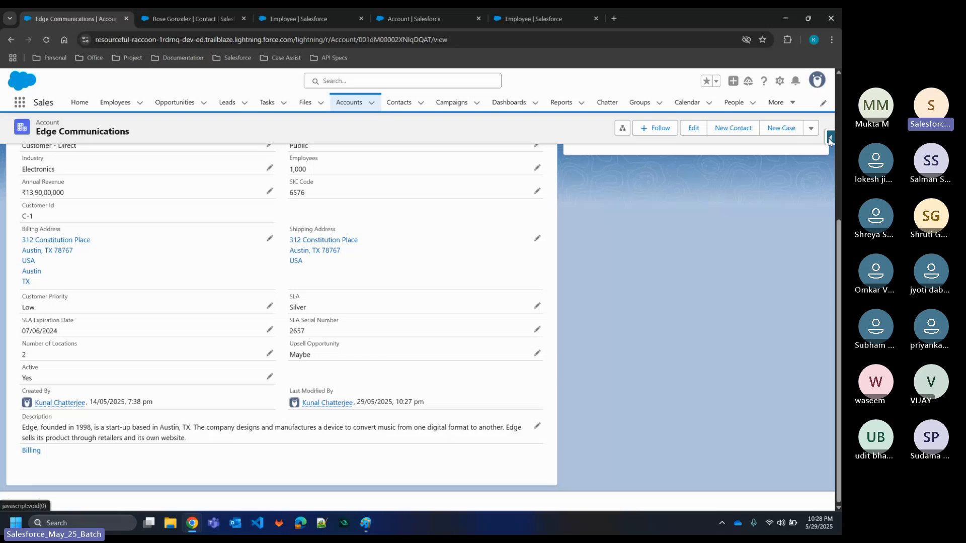
# - Show all data of the Edge Communications record in Salesforce Inspector, check the Monthly Salary Expenditure value, and return to the account
pyautogui.click(829, 141)
pyautogui.click(761, 254)
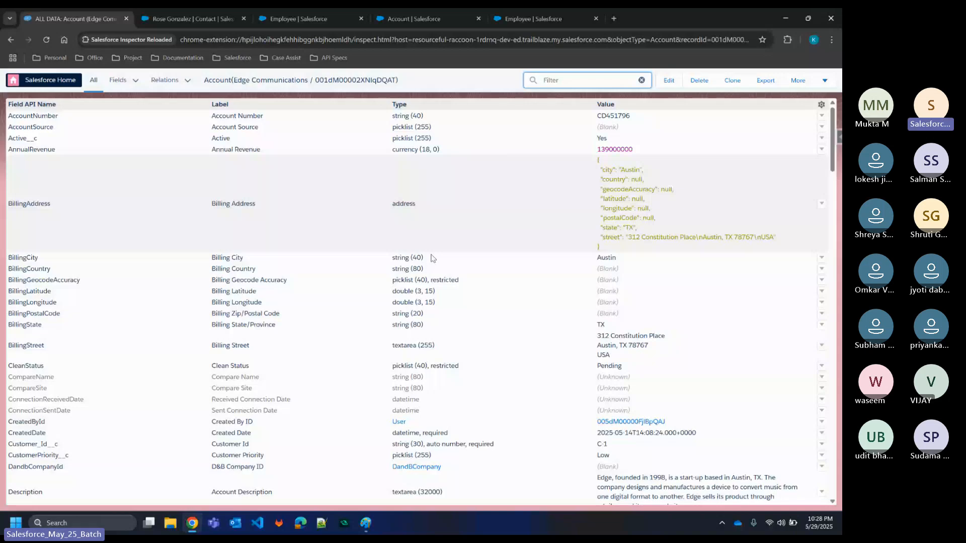
pyautogui.scroll(-3, 436, 318)
pyautogui.scroll(-1, 436, 318)
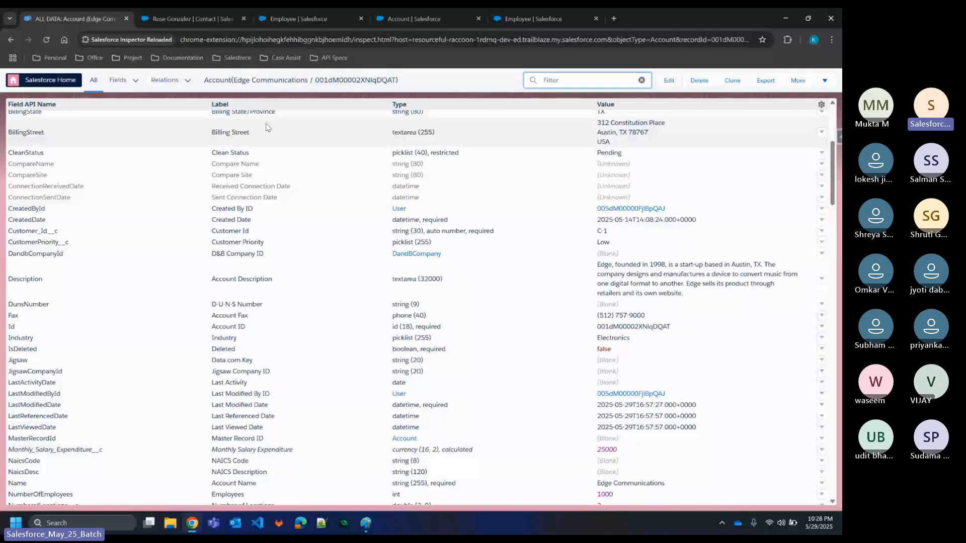
pyautogui.click(12, 43)
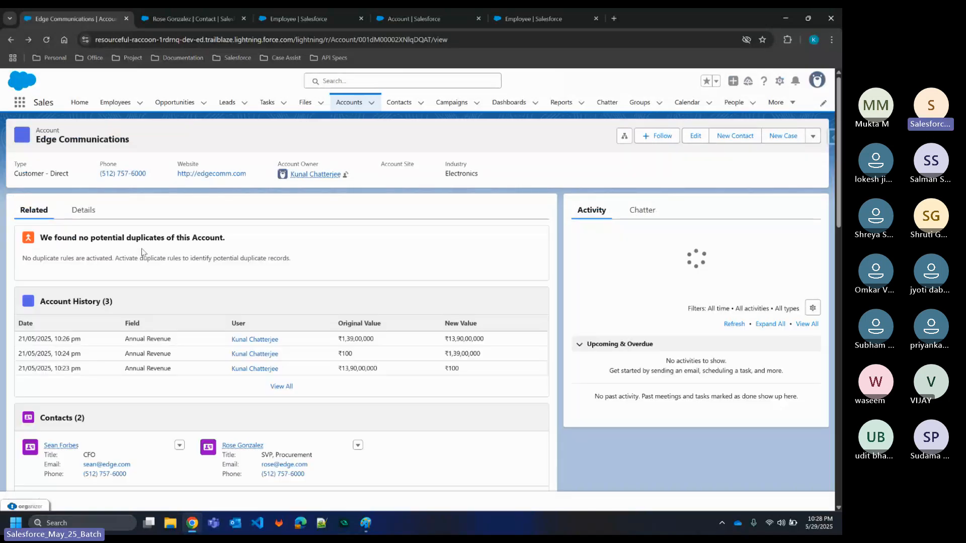
# - Look through the Edge Communications account details for the Monthly Salary Expenditure field
pyautogui.click(71, 212)
pyautogui.scroll(-3, 156, 303)
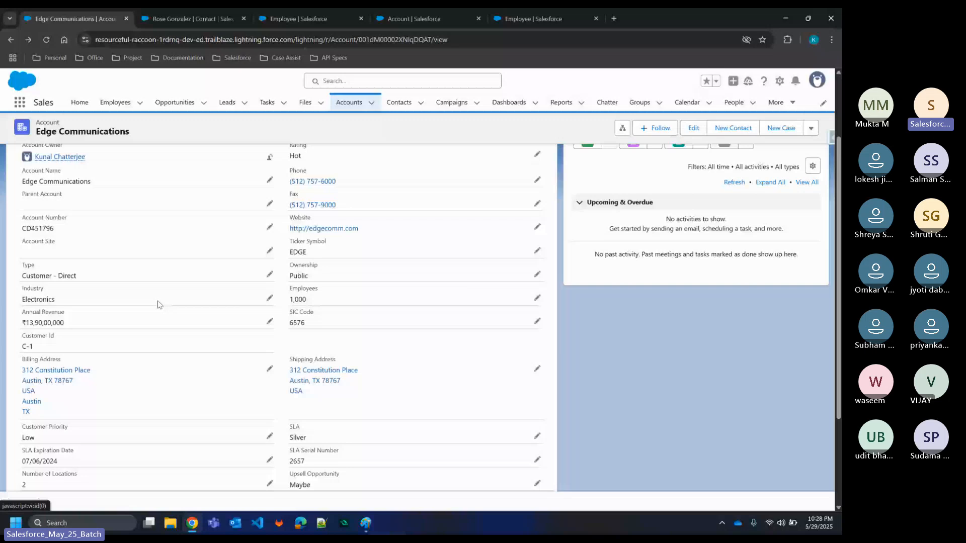
pyautogui.scroll(-2, 159, 304)
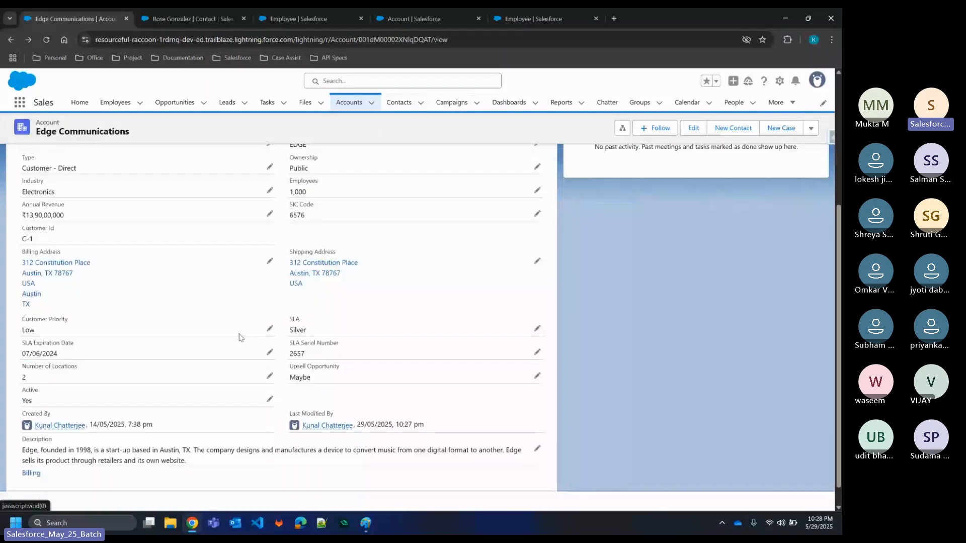
pyautogui.scroll(3, 239, 337)
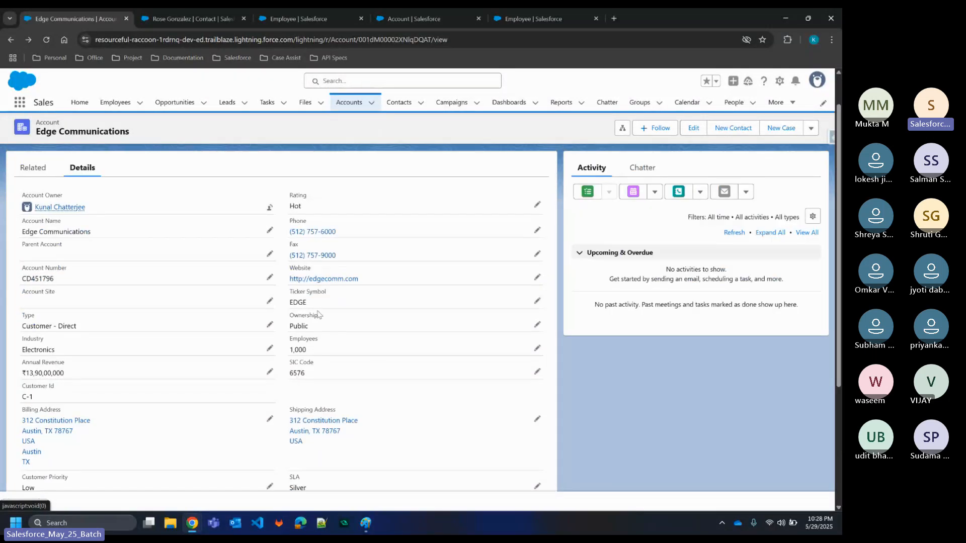
pyautogui.scroll(1, 205, 316)
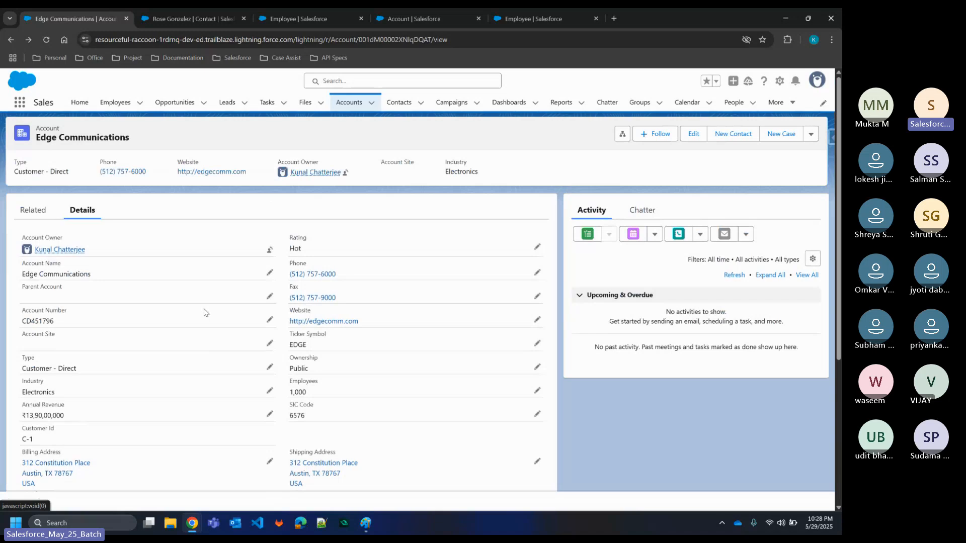
pyautogui.scroll(-4, 205, 313)
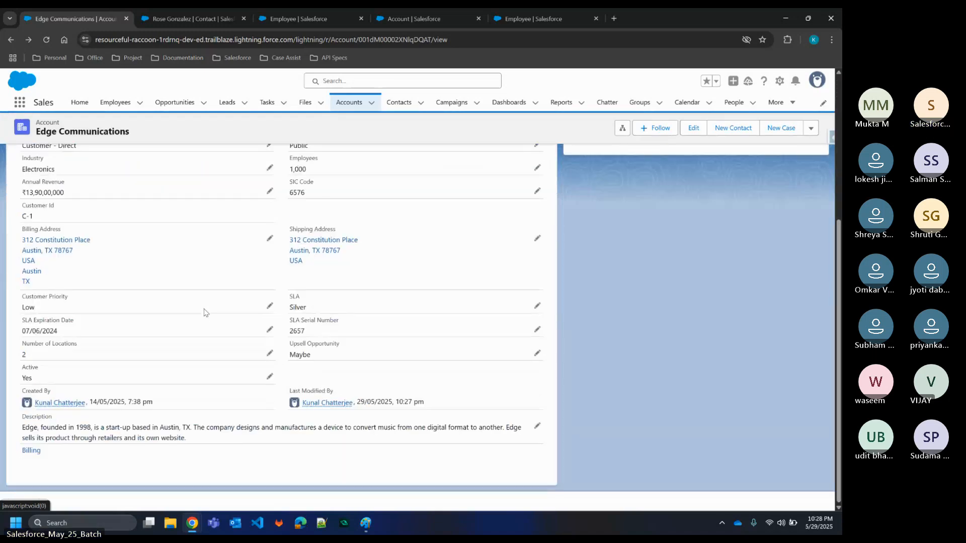
pyautogui.scroll(5, 205, 313)
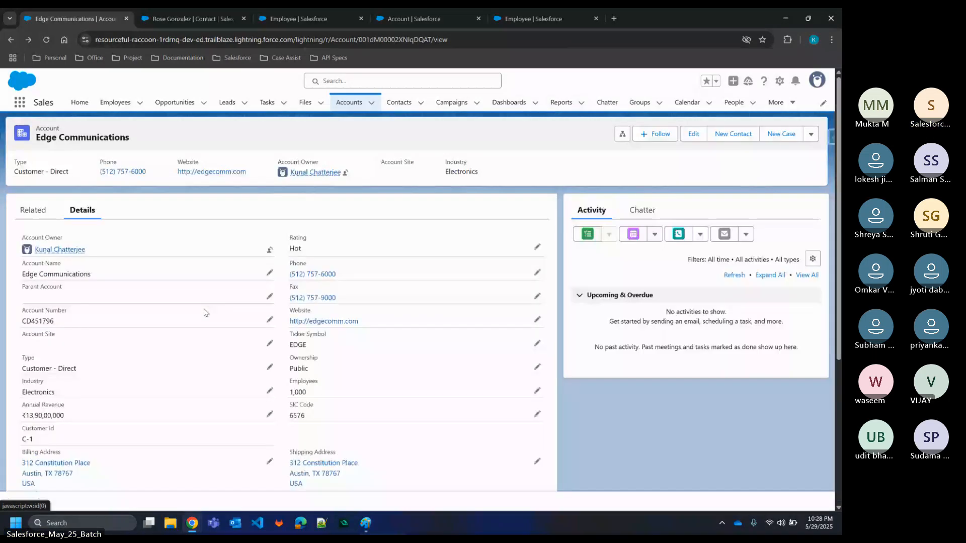
# - Check which employees are listed in the Employees related list of the Edge Communications account
pyautogui.click(48, 211)
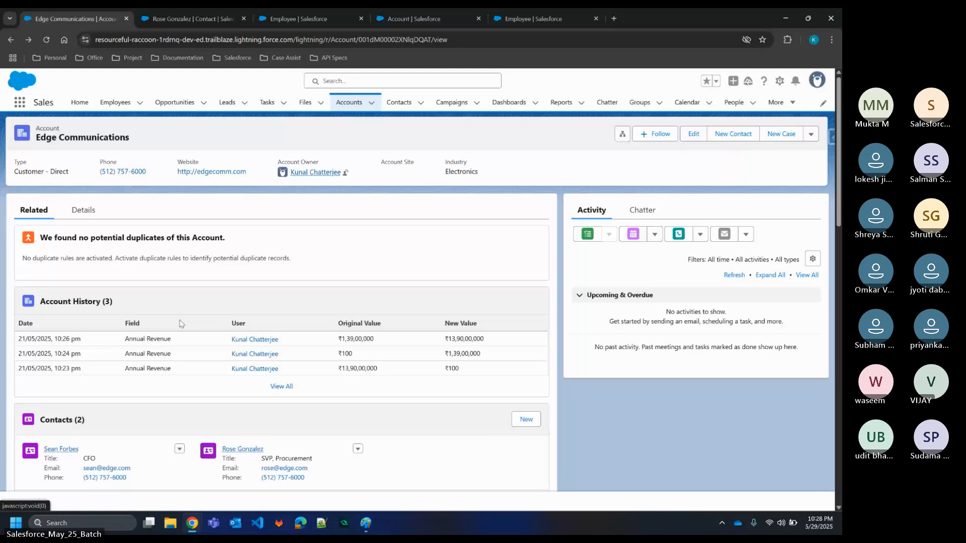
pyautogui.scroll(-1, 182, 324)
pyautogui.scroll(-10, 269, 431)
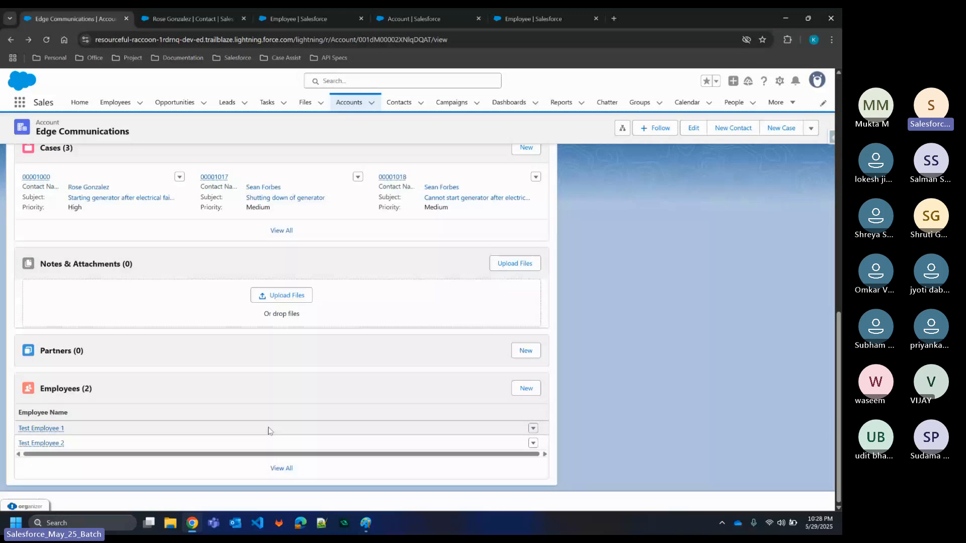
pyautogui.moveTo(39, 433)
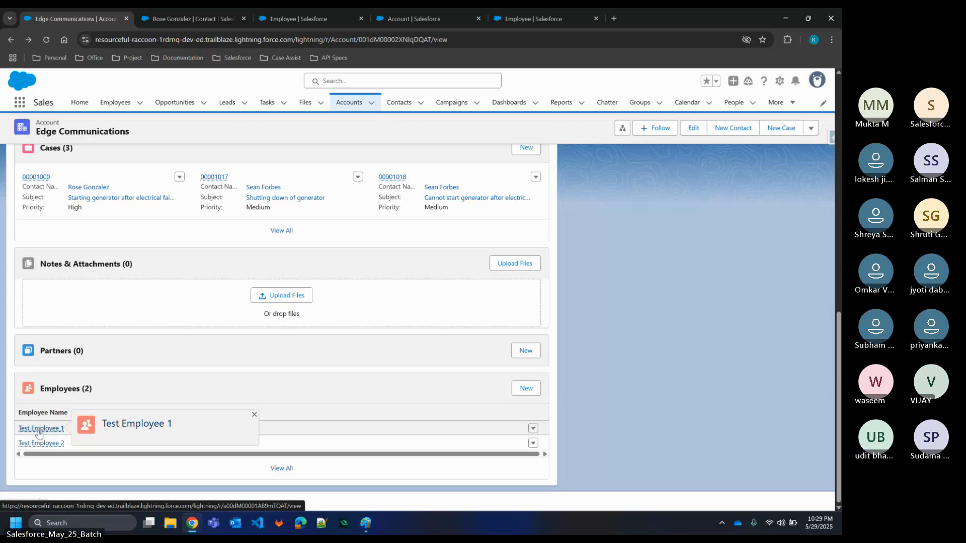
pyautogui.moveTo(191, 530)
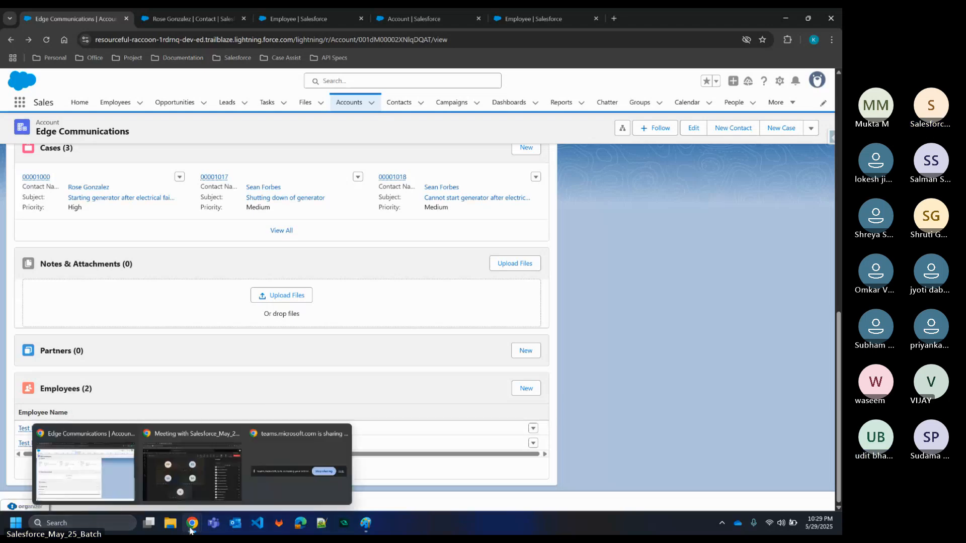
# - Reload the Edge Communications record and recheck its details down to the description for the roll-up field
pyautogui.scroll(3, 453, 314)
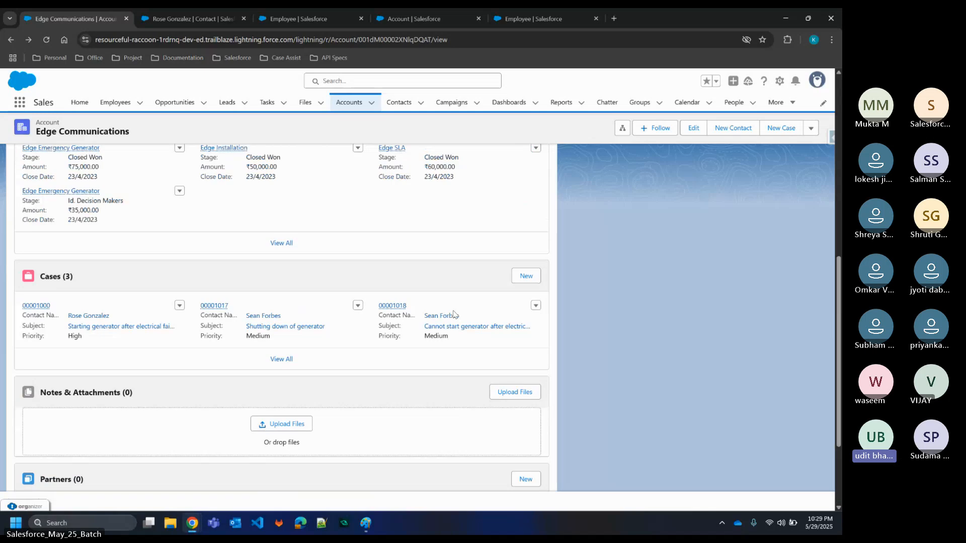
pyautogui.scroll(10, 453, 314)
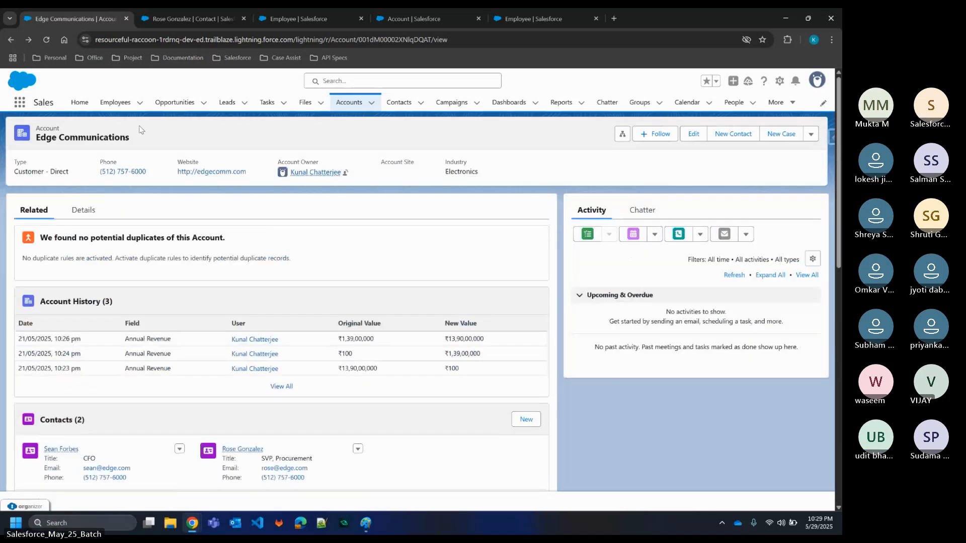
pyautogui.click(76, 211)
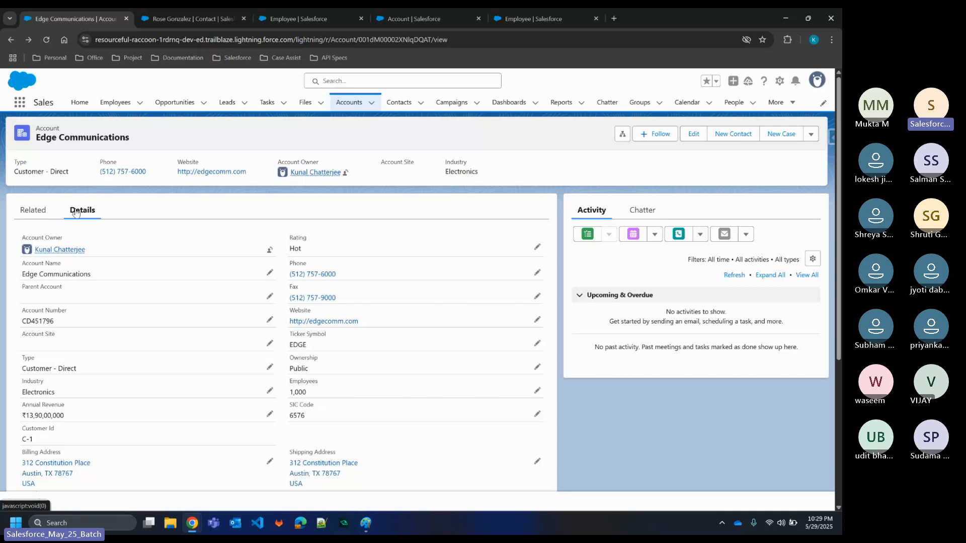
pyautogui.press('F5')
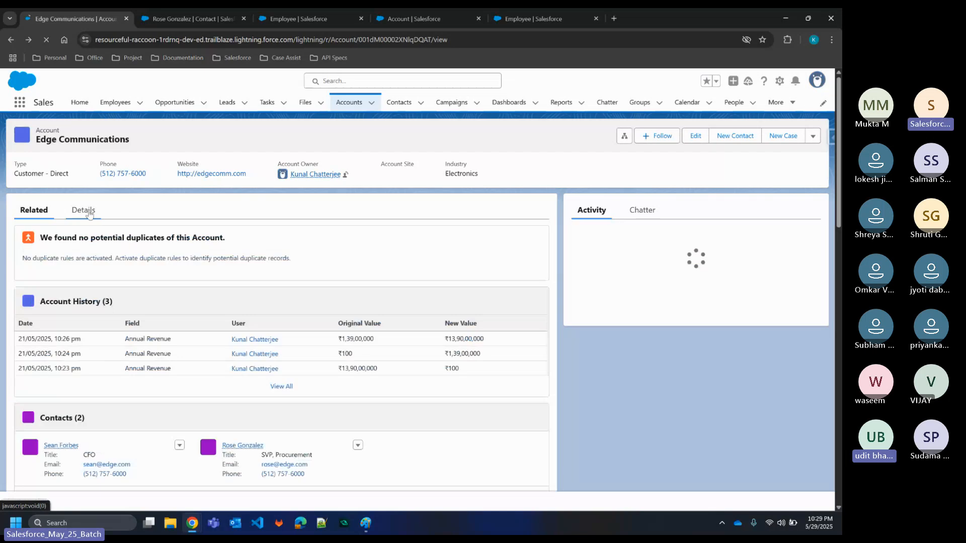
pyautogui.click(83, 210)
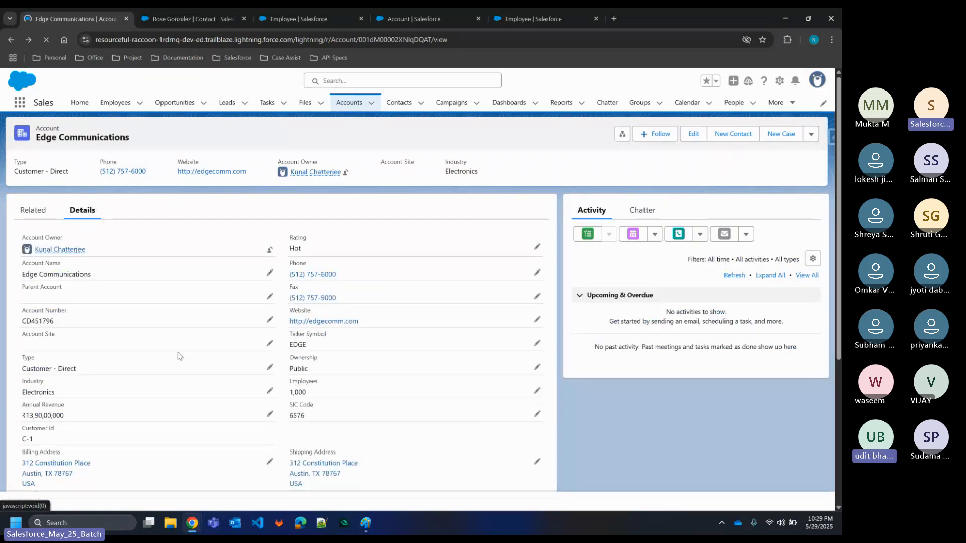
pyautogui.scroll(-2, 179, 356)
pyautogui.scroll(-2, 180, 357)
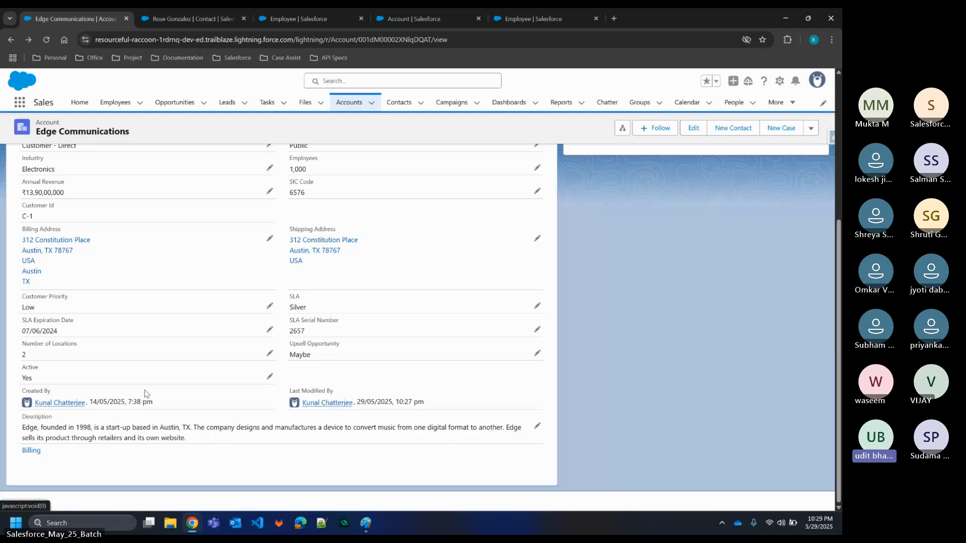
# - Open the Test Employee 2 record from the Employees list and examine its salary fields
pyautogui.scroll(5, 144, 390)
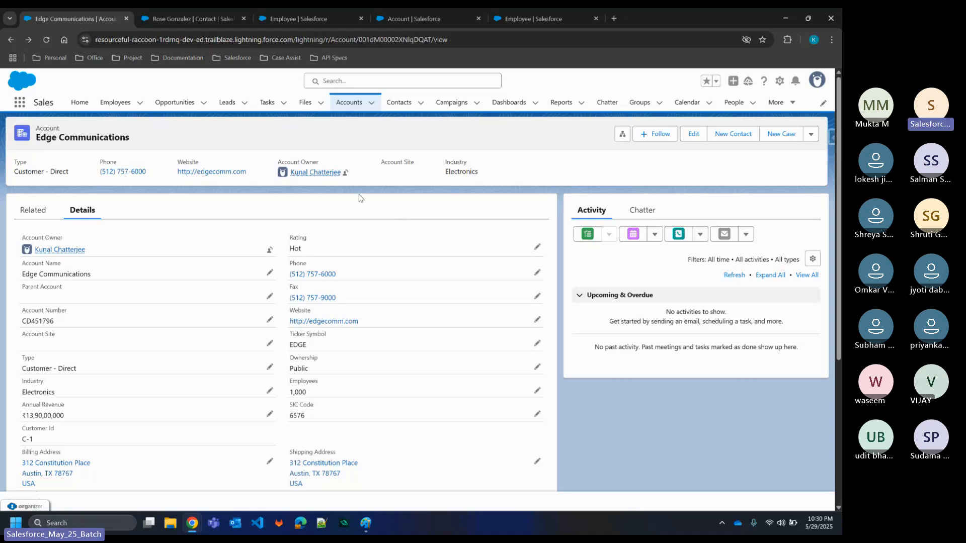
pyautogui.click(116, 102)
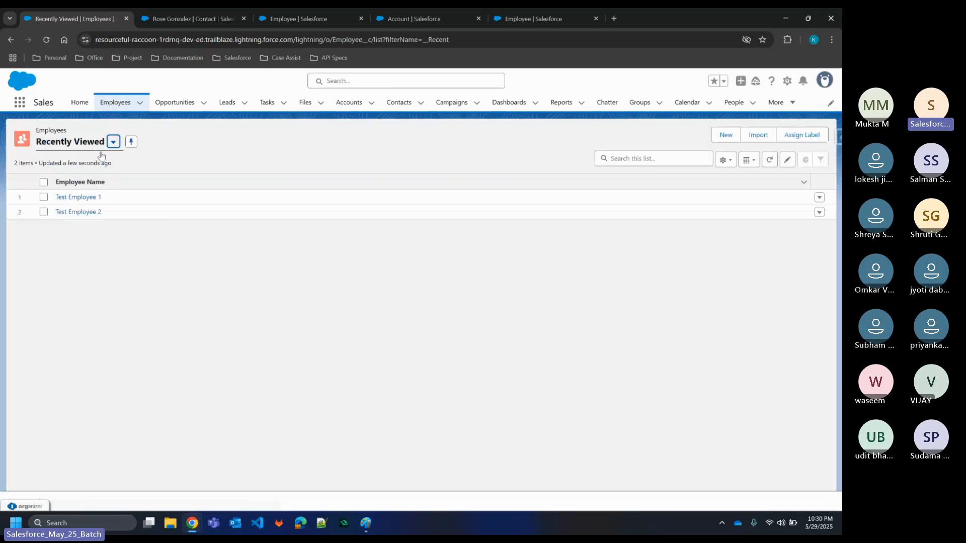
pyautogui.click(78, 211)
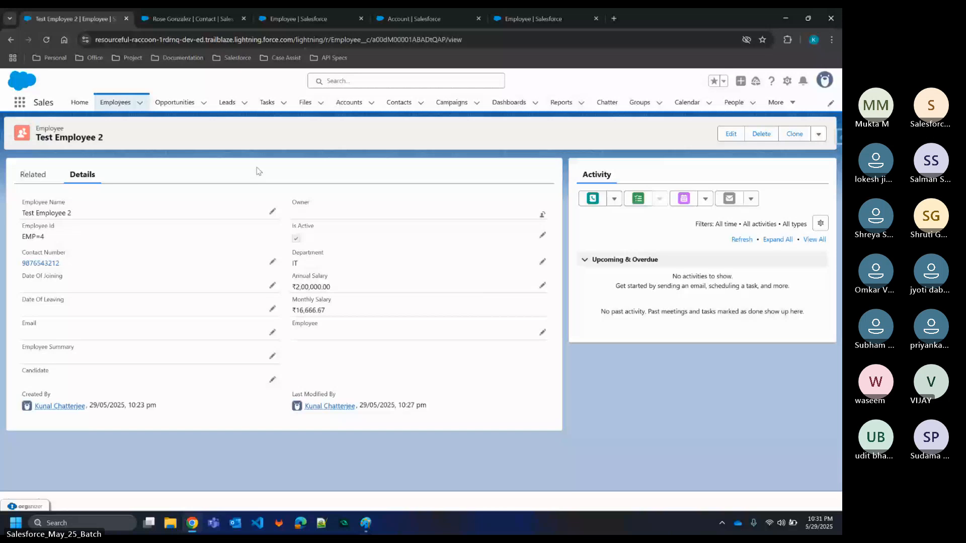
# - Switch to the Teams meeting, show the first page of participants, and return to the Test Employee 2 record in Salesforce
pyautogui.moveTo(192, 523)
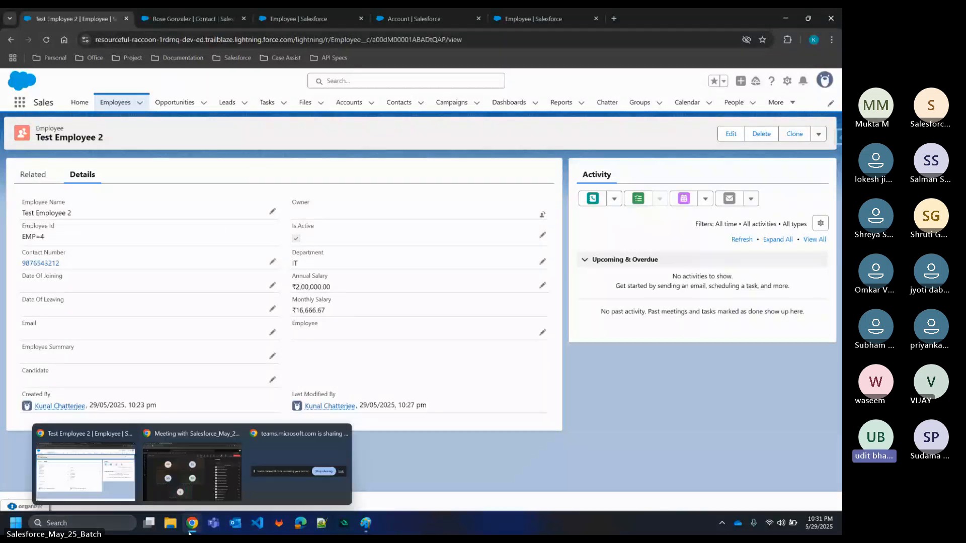
pyautogui.click(200, 494)
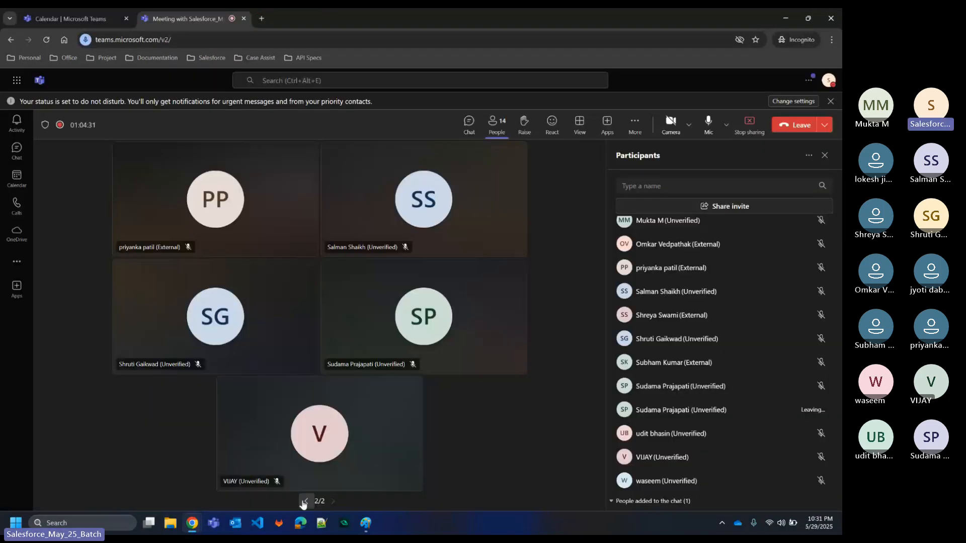
pyautogui.click(304, 501)
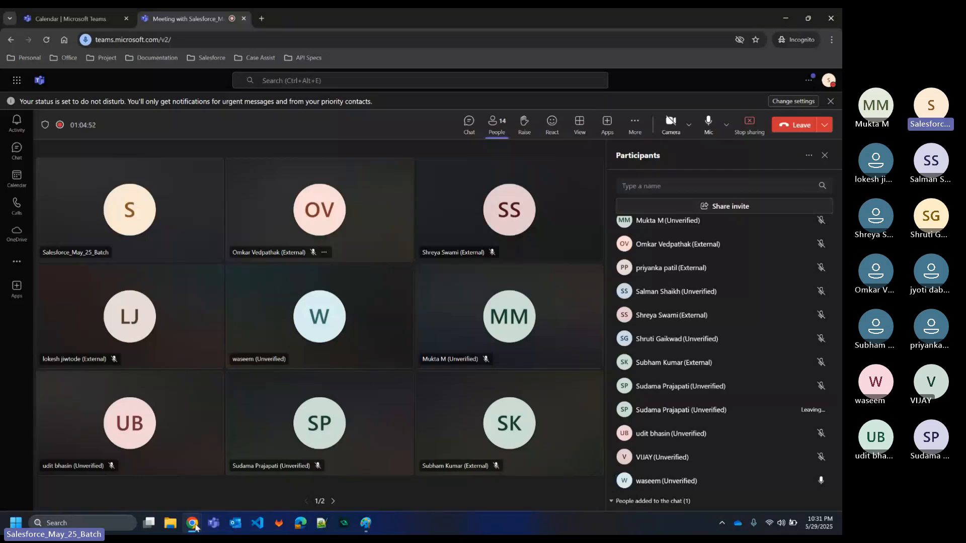
pyautogui.moveTo(192, 522)
pyautogui.click(86, 470)
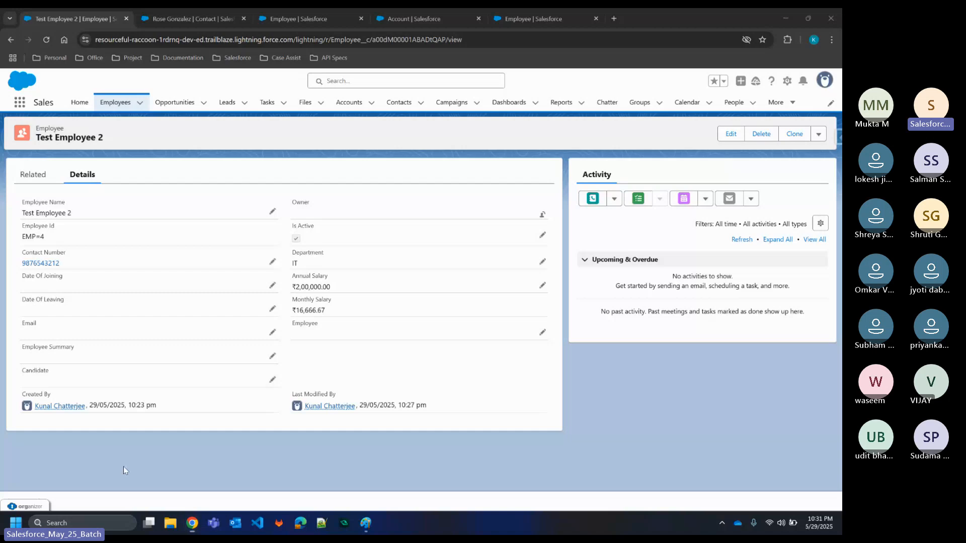
# - Start a new custom field on the Employee object and examine the External Lookup Relationship data type
pyautogui.click(294, 12)
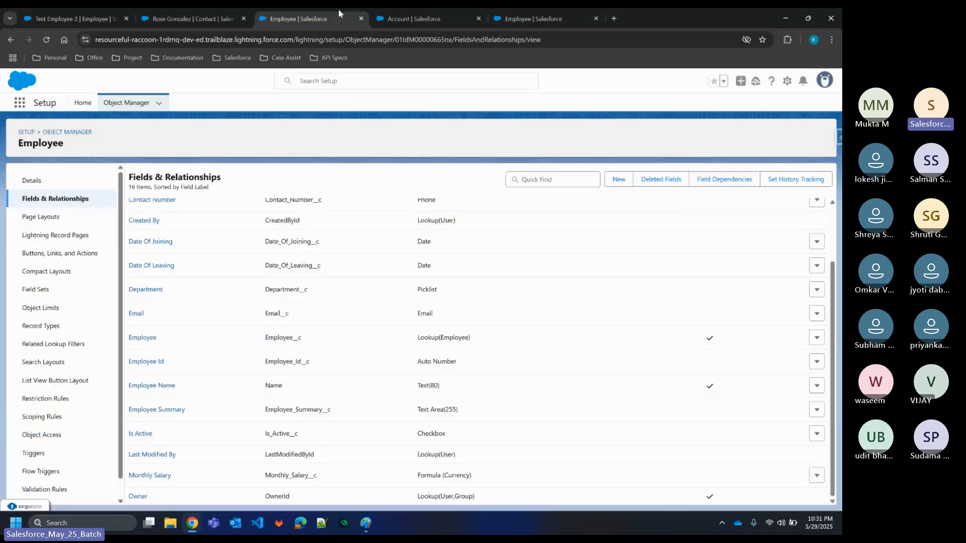
pyautogui.click(625, 187)
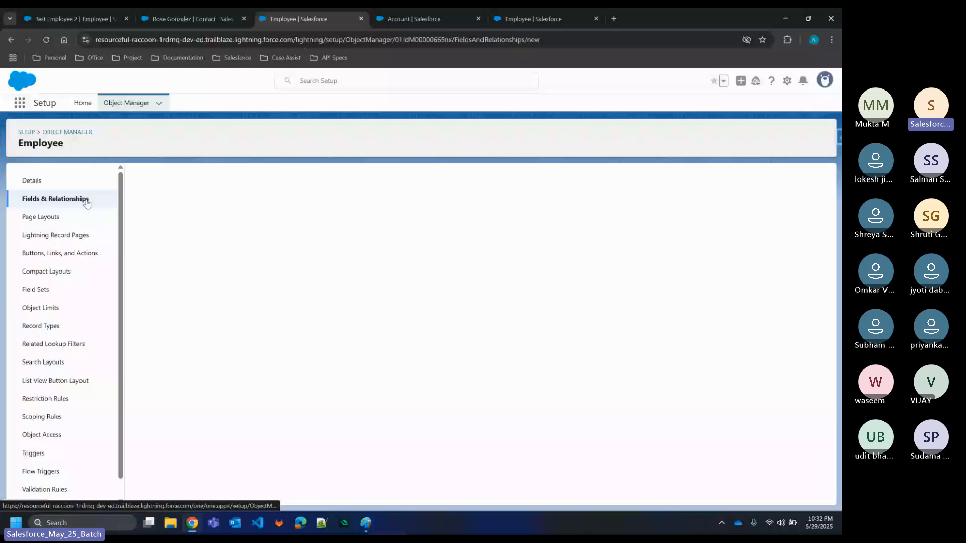
pyautogui.click(87, 203)
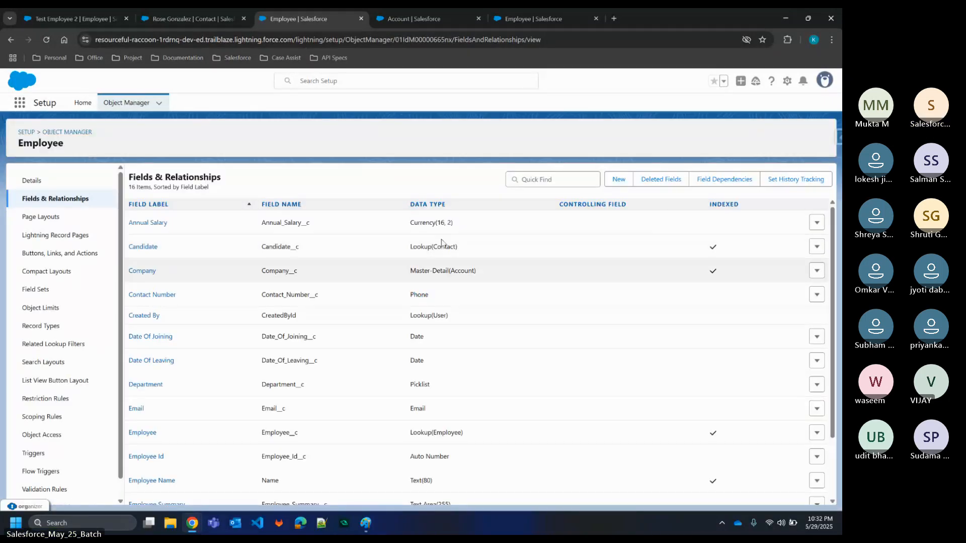
pyautogui.click(618, 180)
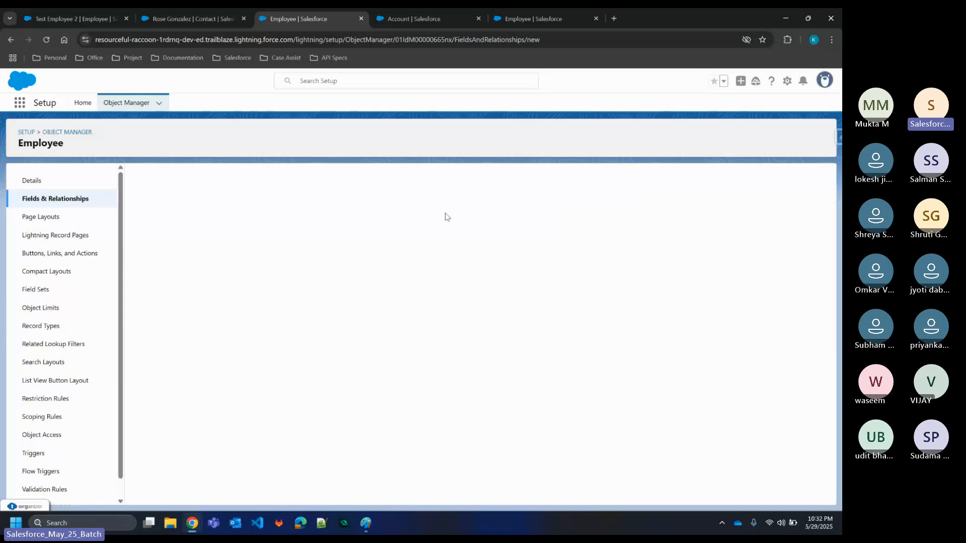
pyautogui.scroll(-2, 239, 362)
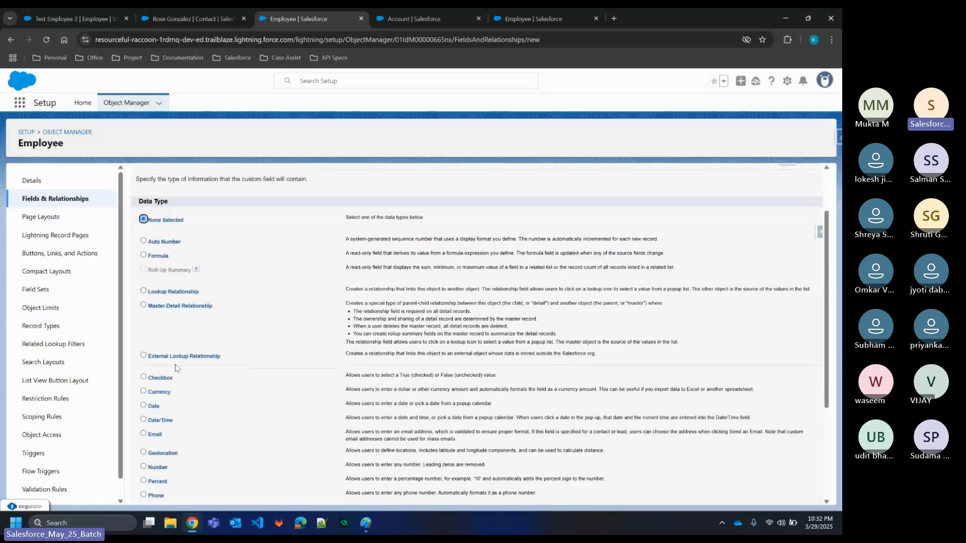
pyautogui.click(144, 355)
# - Search Setup for "exter" and open the External Objects page
pyautogui.click(83, 103)
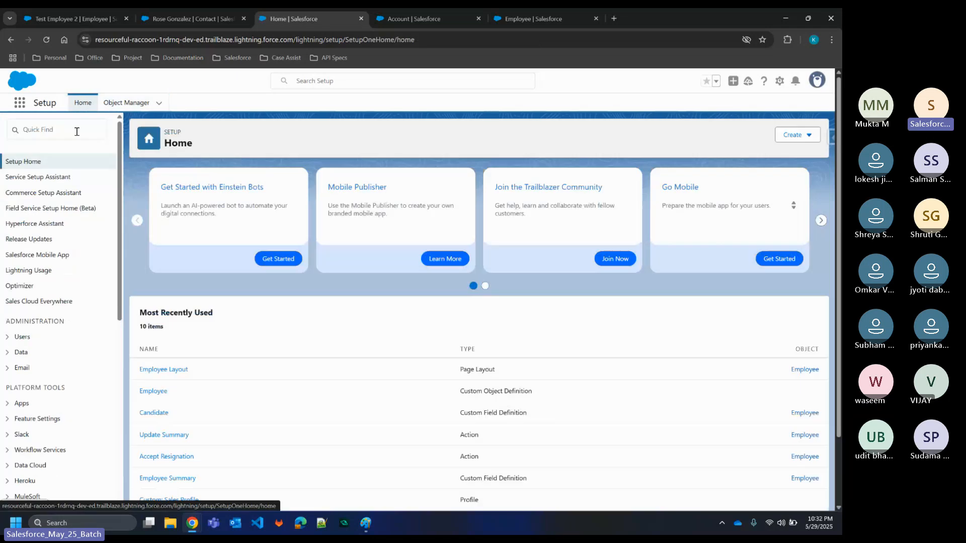
pyautogui.click(76, 130)
pyautogui.write('exter')
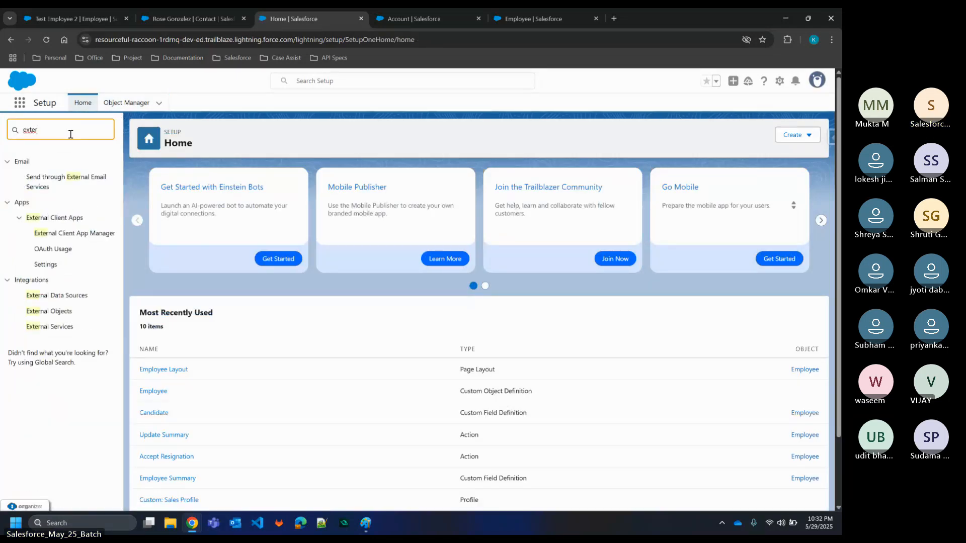
pyautogui.click(46, 311)
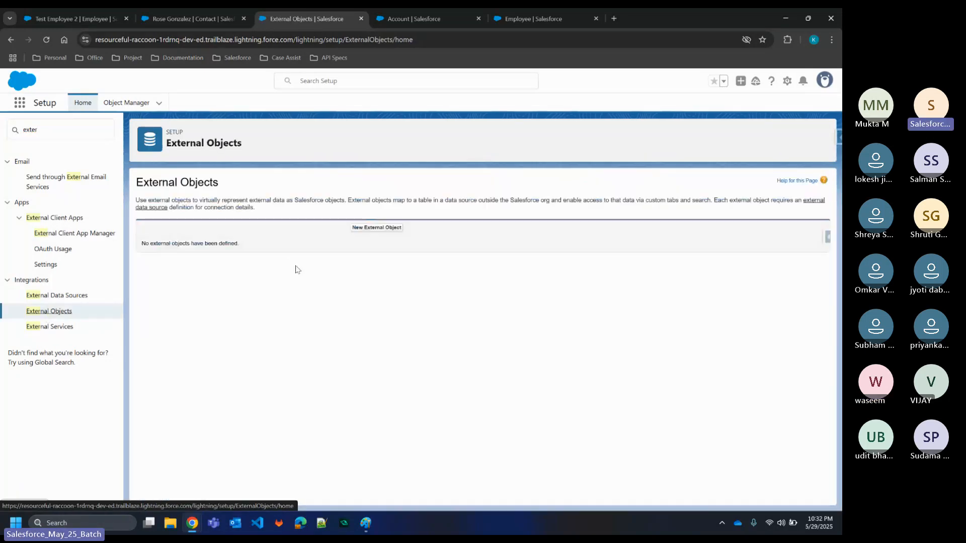
# - Start a new external object and look through the options of its definition form
pyautogui.click(370, 228)
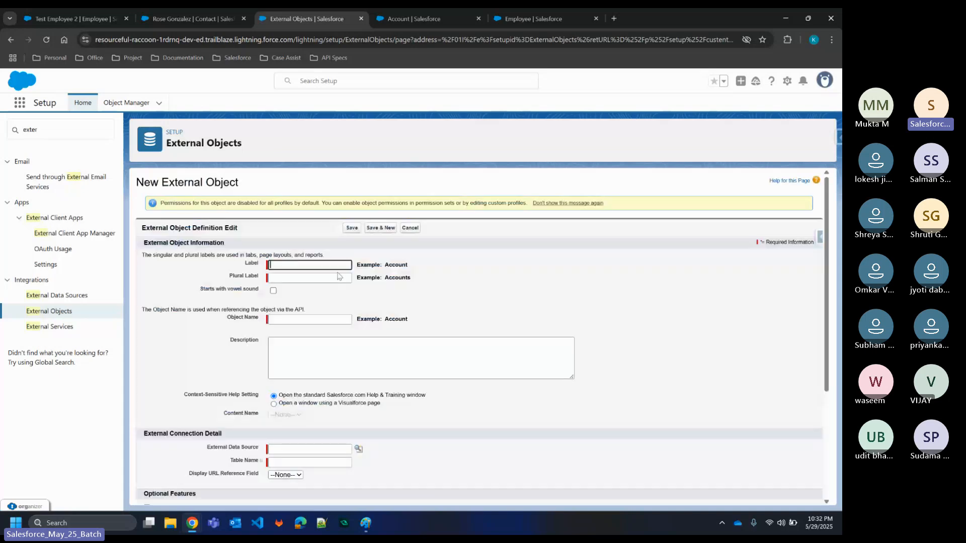
pyautogui.scroll(-3, 375, 407)
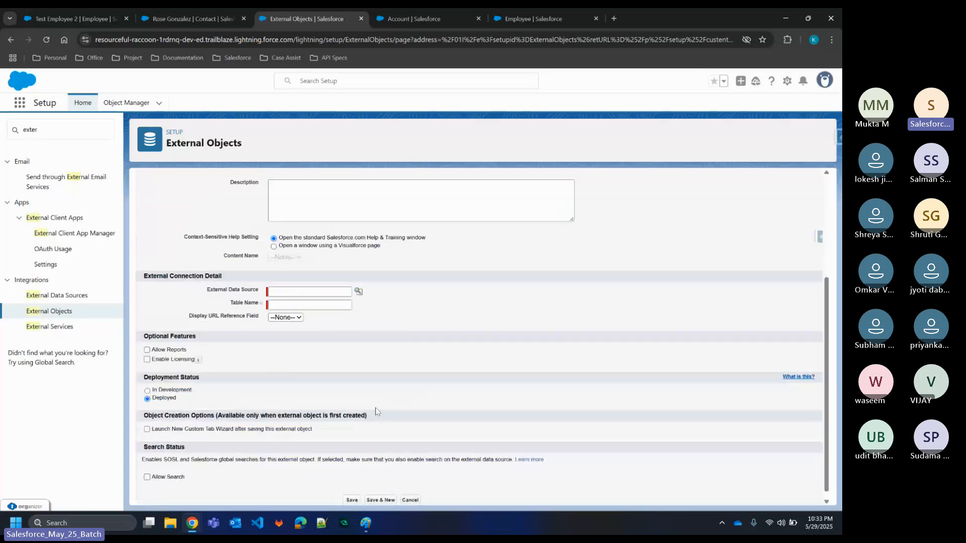
pyautogui.scroll(3, 375, 408)
pyautogui.scroll(-3, 342, 286)
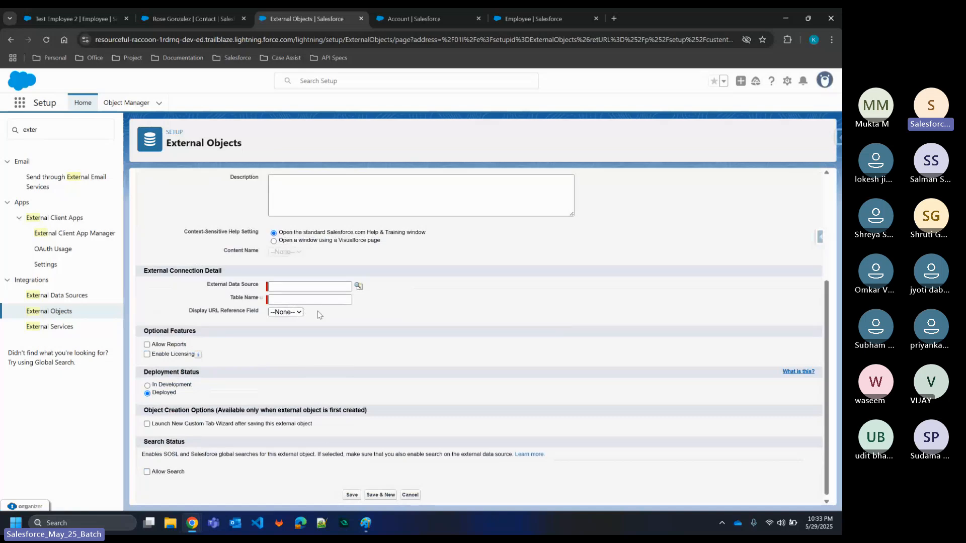
pyautogui.scroll(3, 355, 306)
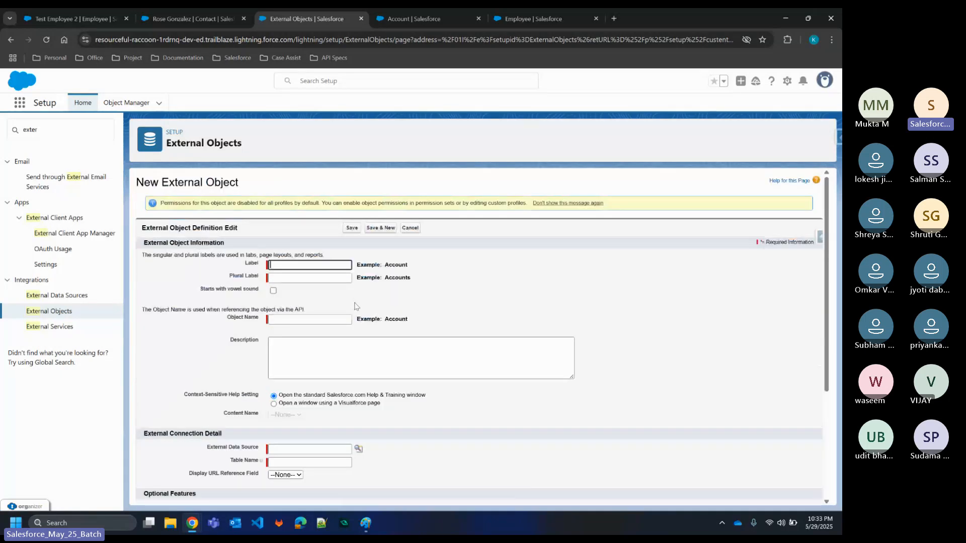
# - Leave the new external object form, search Object Manager for "employee", and open the Employee object's Fields & Relationships
pyautogui.click(317, 264)
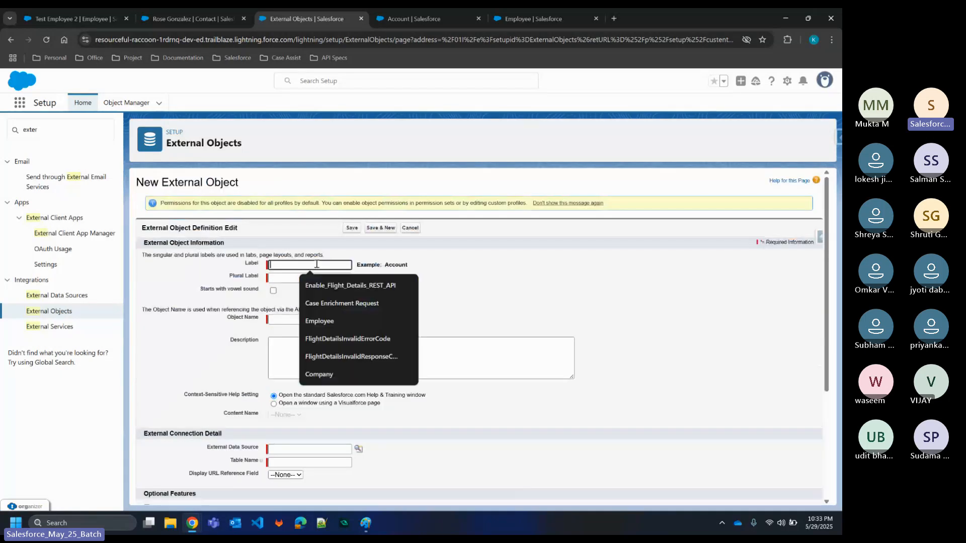
pyautogui.click(280, 218)
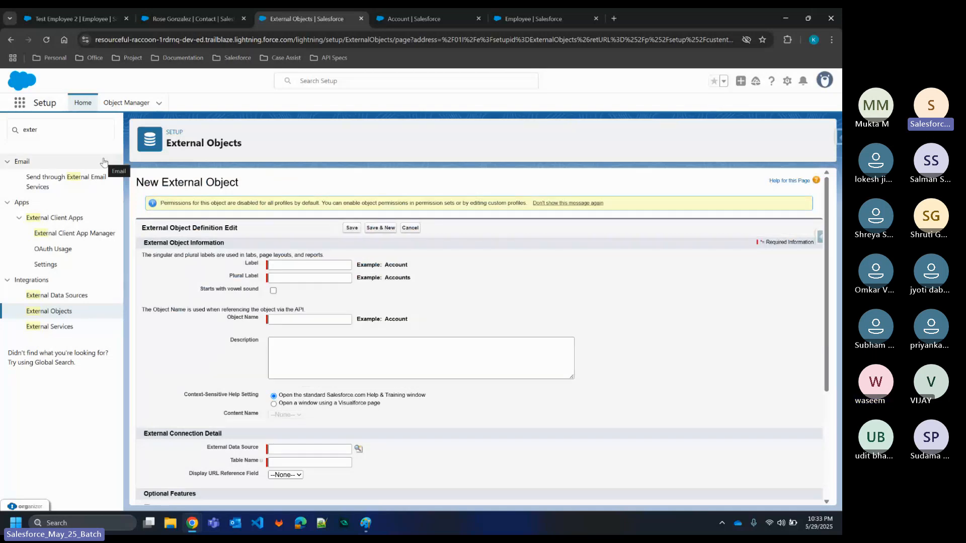
pyautogui.click(121, 104)
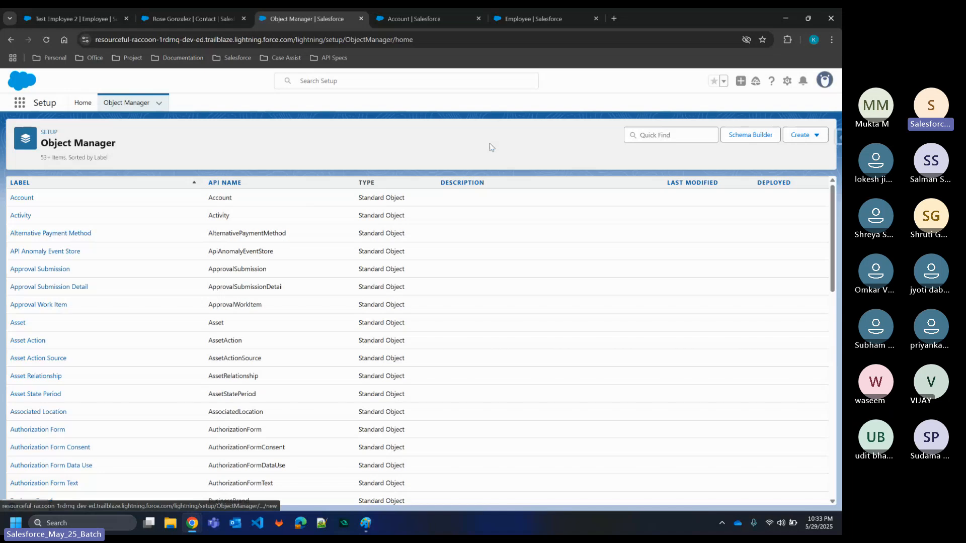
pyautogui.click(699, 135)
pyautogui.write('e')
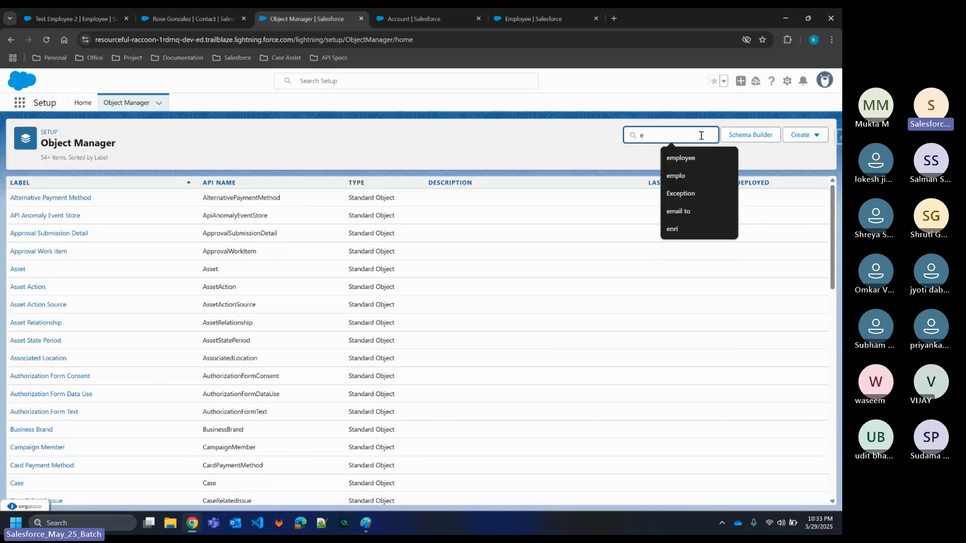
pyautogui.write('mployee')
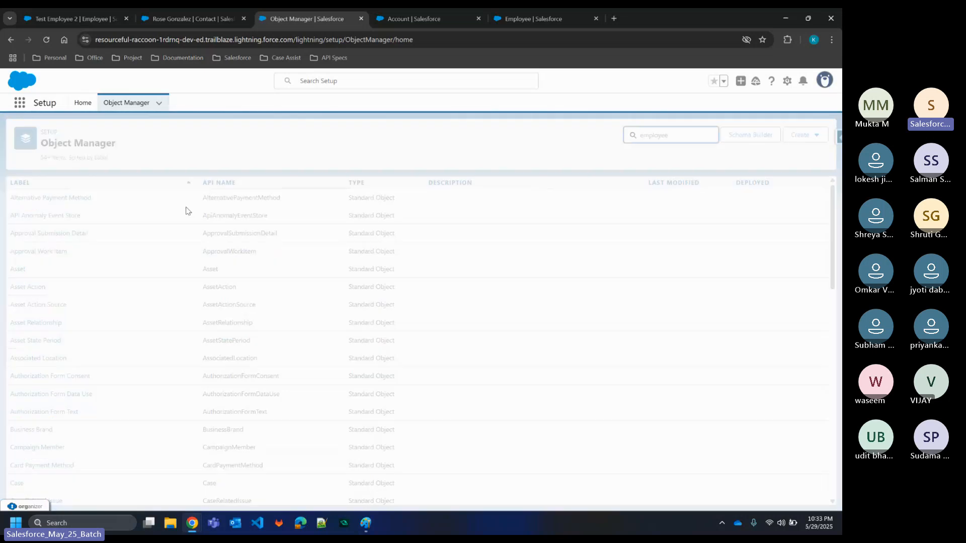
pyautogui.click(25, 201)
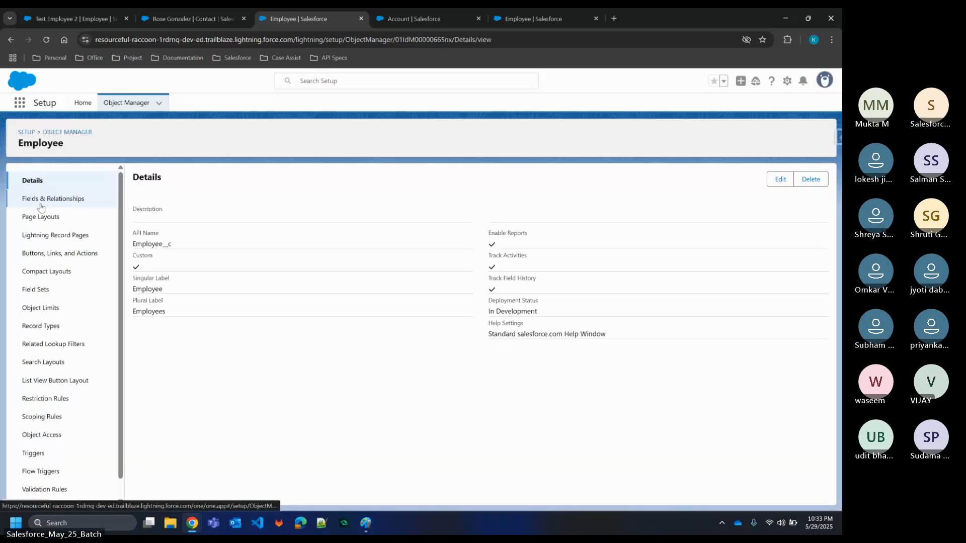
pyautogui.click(42, 204)
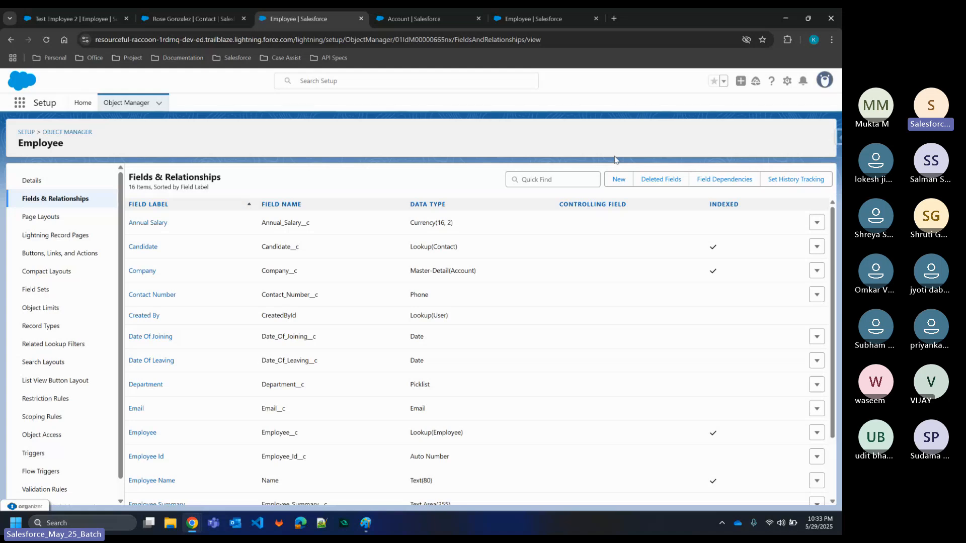
# - Switch to Paint and add a second "1:N" label beneath the existing one, plus an "N:N" label lower on the canvas
pyautogui.click(357, 522)
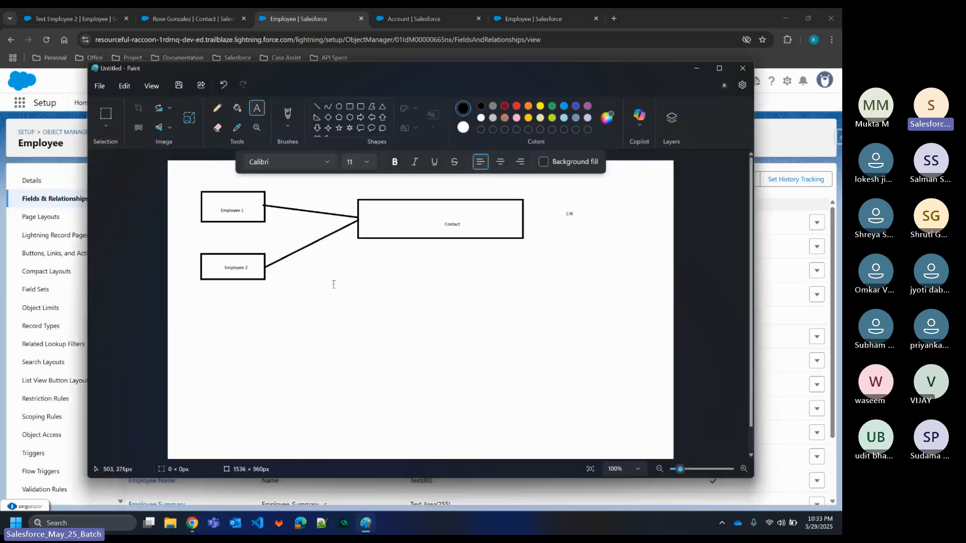
pyautogui.click(578, 222)
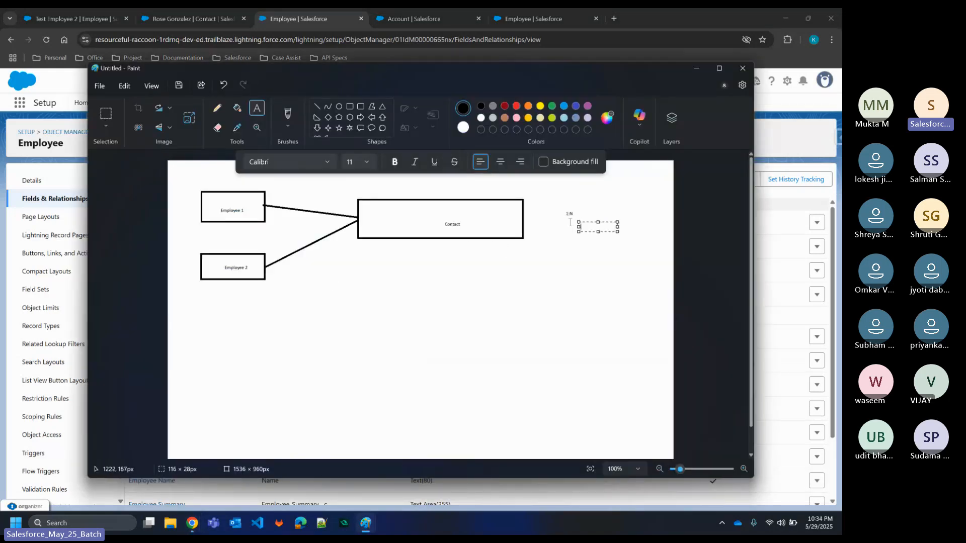
pyautogui.click(567, 221)
pyautogui.click(570, 225)
pyautogui.write('1:N')
pyautogui.click(565, 292)
pyautogui.click(564, 291)
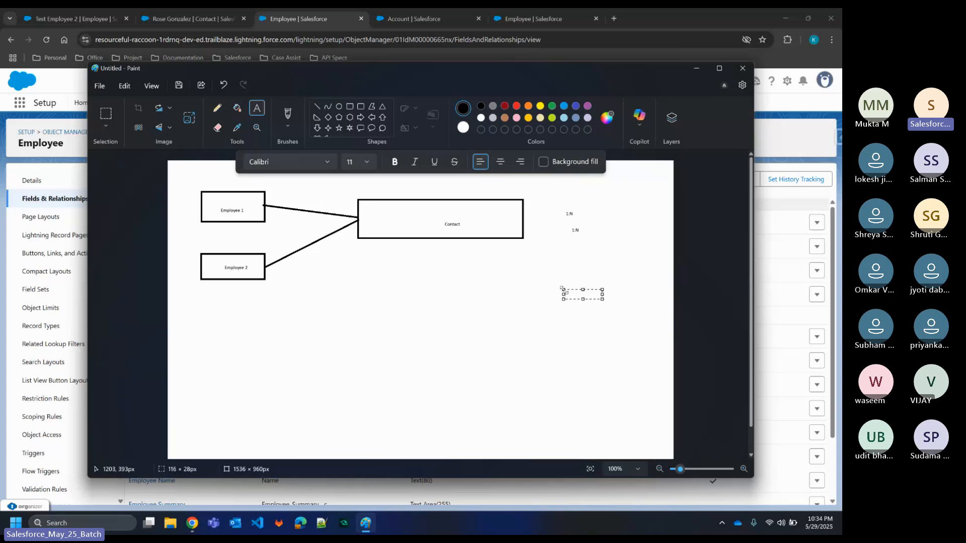
pyautogui.write('1:N')
pyautogui.click(492, 316)
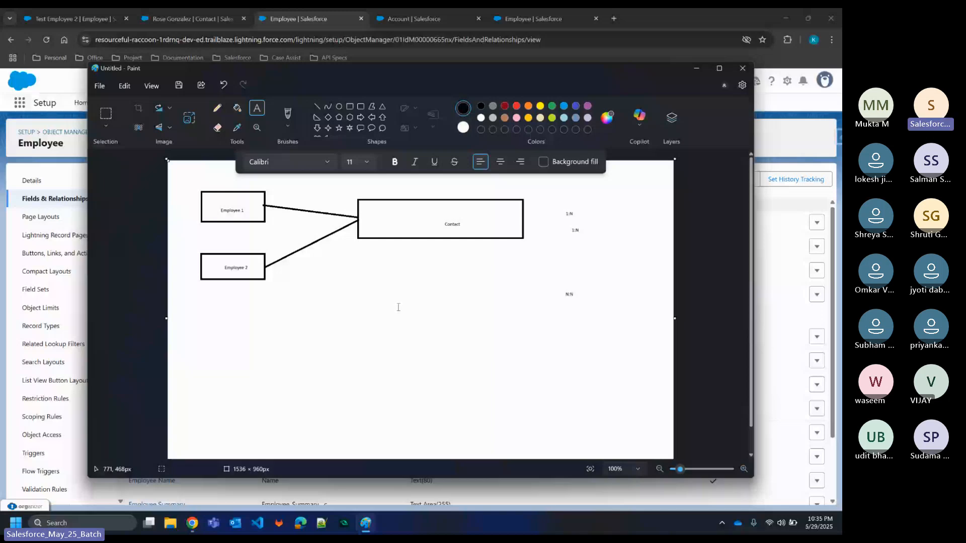
# - Draw a column of three stacked rectangles below the Employee 2 box and a second column of three rectangles beside it
pyautogui.click(261, 316)
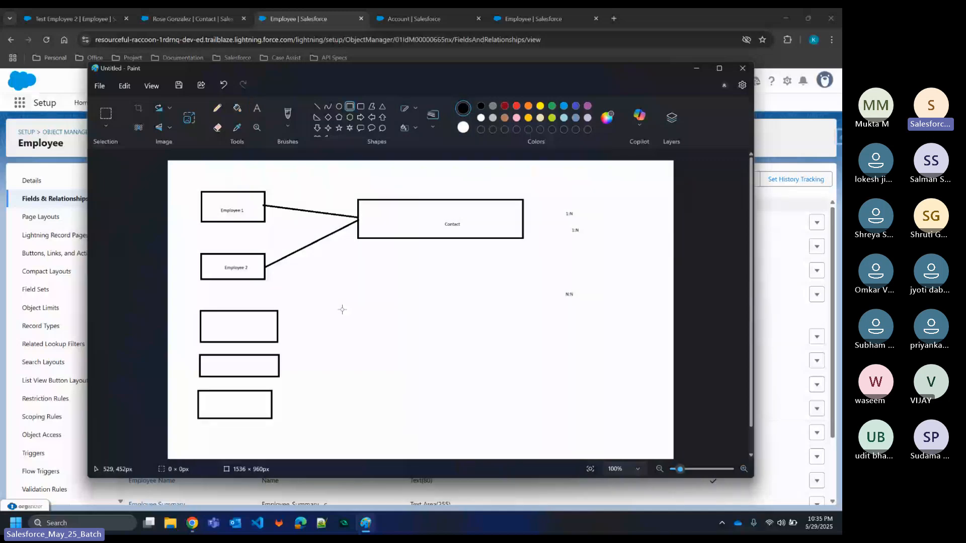
pyautogui.moveTo(342, 309); pyautogui.dragTo(439, 329)
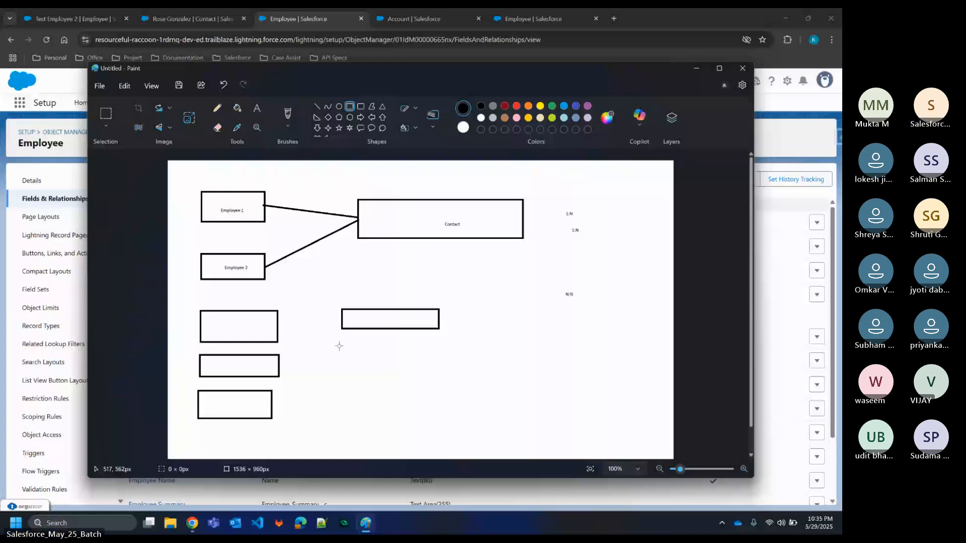
pyautogui.moveTo(339, 346); pyautogui.dragTo(437, 374)
pyautogui.moveTo(338, 385); pyautogui.dragTo(441, 413)
# - Draw many-to-many lines linking the first column's top box to two opposite boxes, its middle box to one, and its bottom box to all three
pyautogui.click(317, 106)
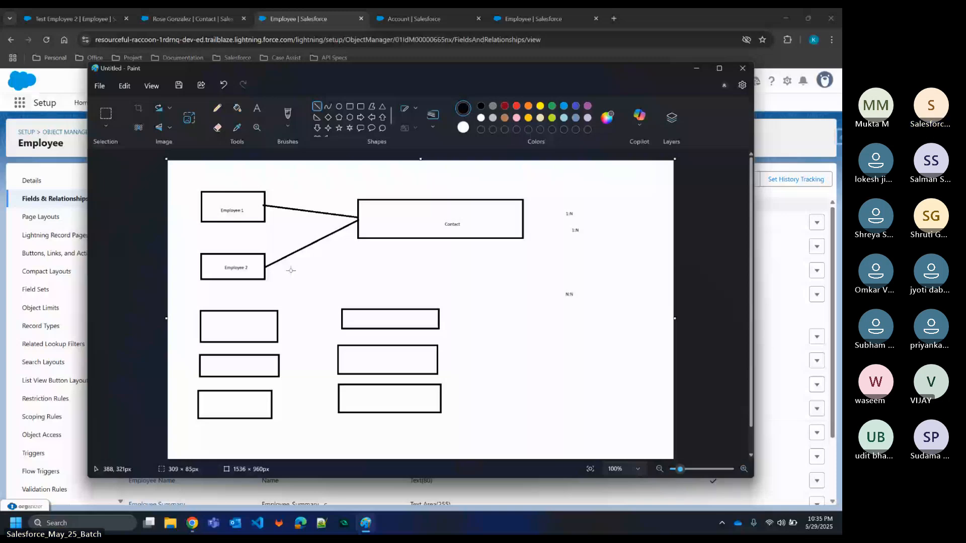
pyautogui.moveTo(278, 316); pyautogui.dragTo(342, 320)
pyautogui.moveTo(276, 325); pyautogui.dragTo(338, 374)
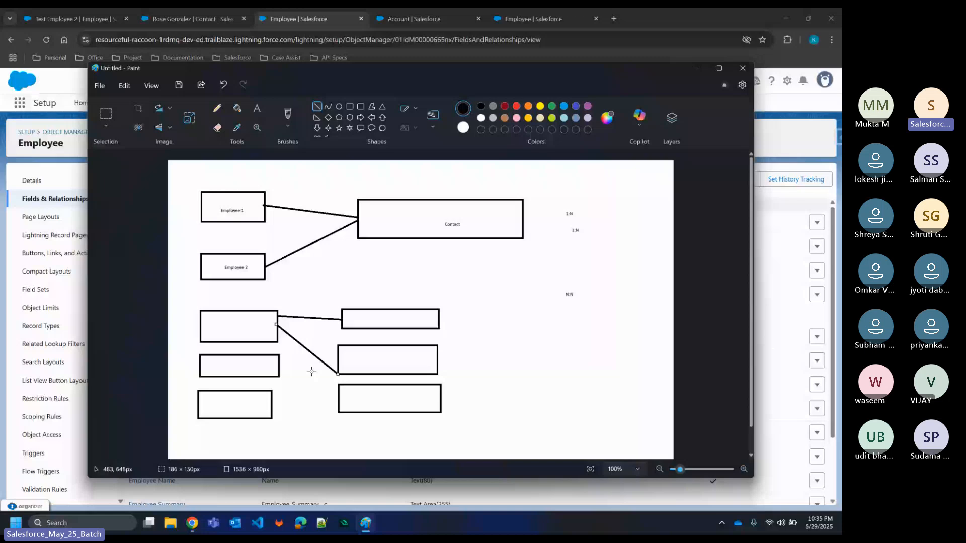
pyautogui.moveTo(277, 362); pyautogui.dragTo(340, 352)
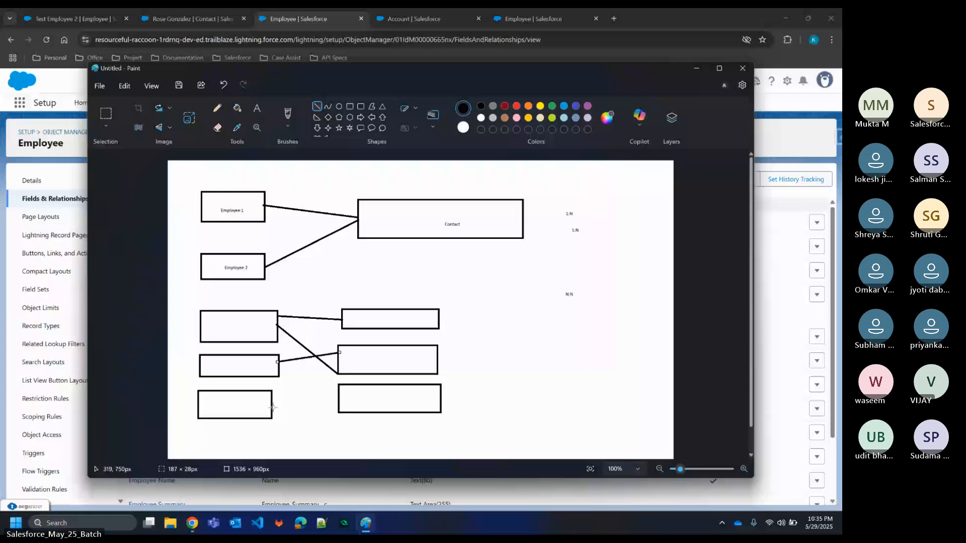
pyautogui.moveTo(272, 407); pyautogui.dragTo(342, 319)
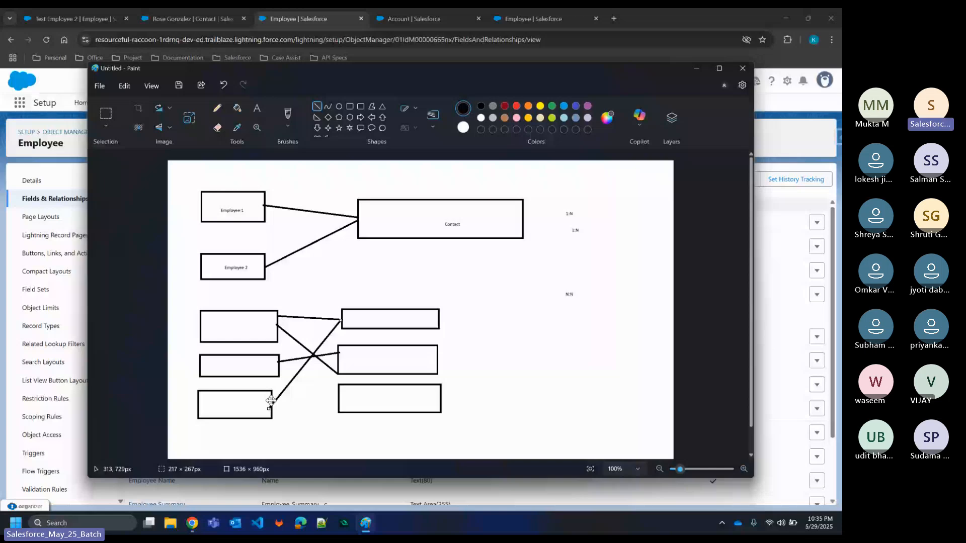
pyautogui.moveTo(271, 401); pyautogui.dragTo(337, 365)
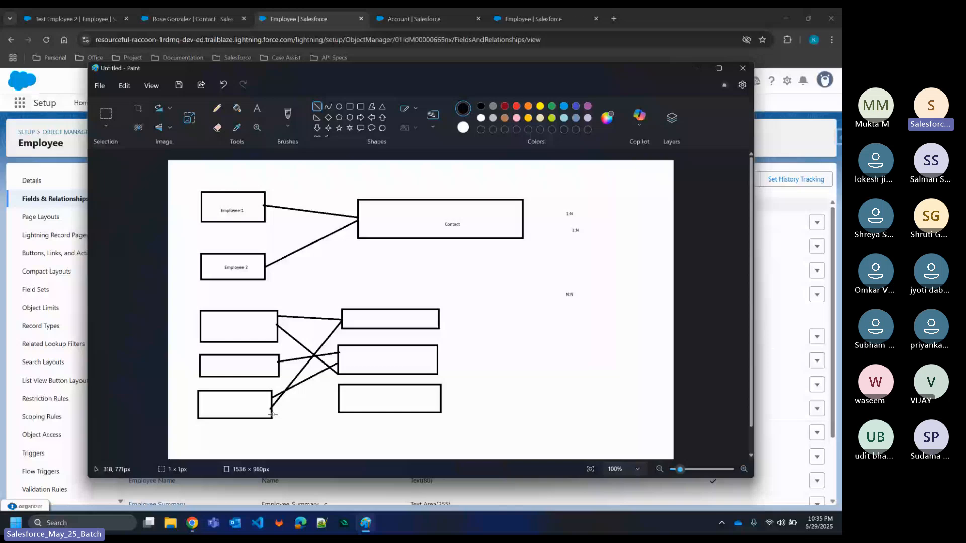
pyautogui.moveTo(272, 414); pyautogui.dragTo(340, 405)
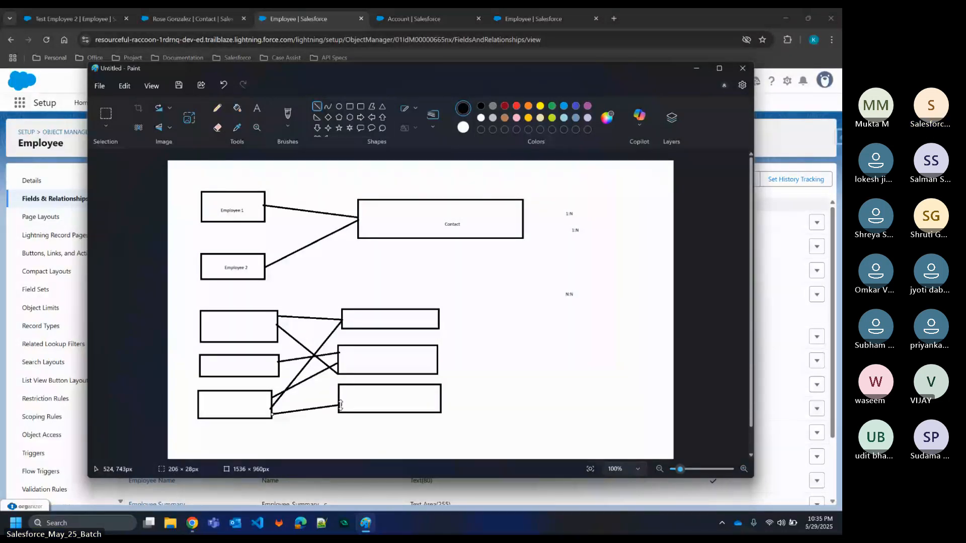
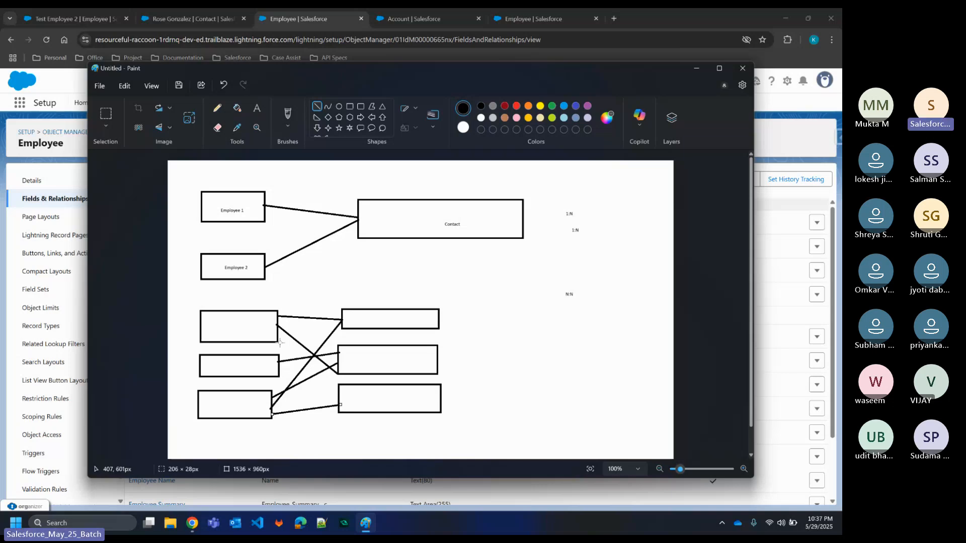
pyautogui.click(233, 315)
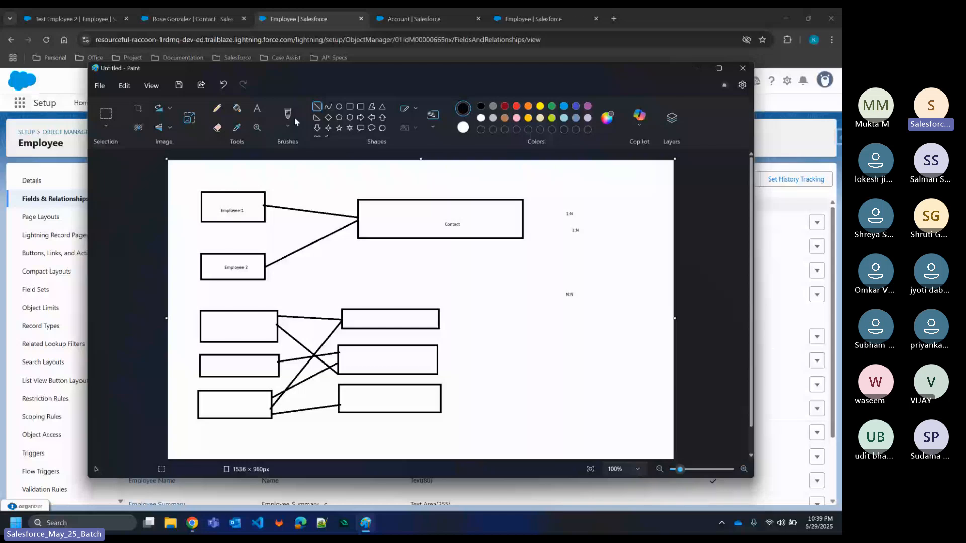
# - Enlarge the eraser to nearly its maximum size and erase the lower diagram's second column of boxes and the connecting lines
pyautogui.click(217, 128)
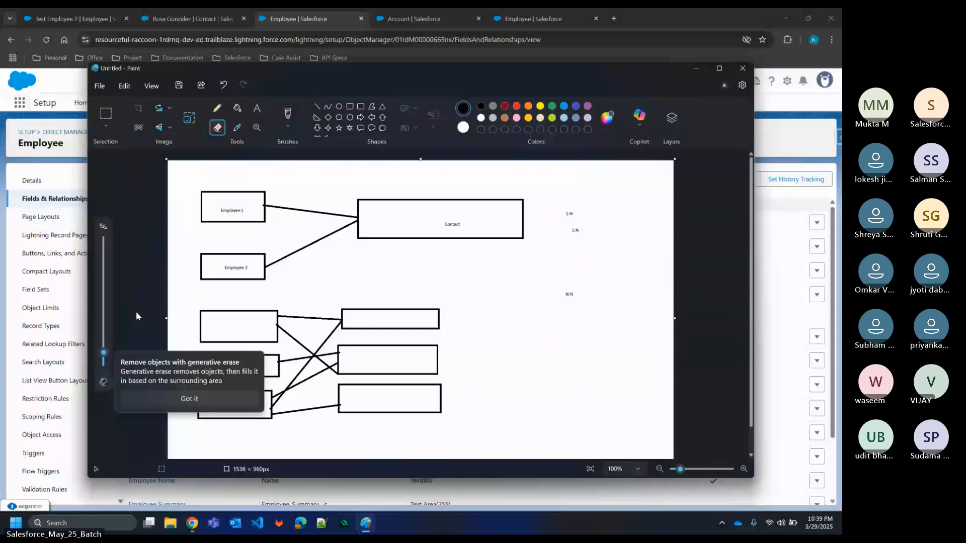
pyautogui.click(103, 354)
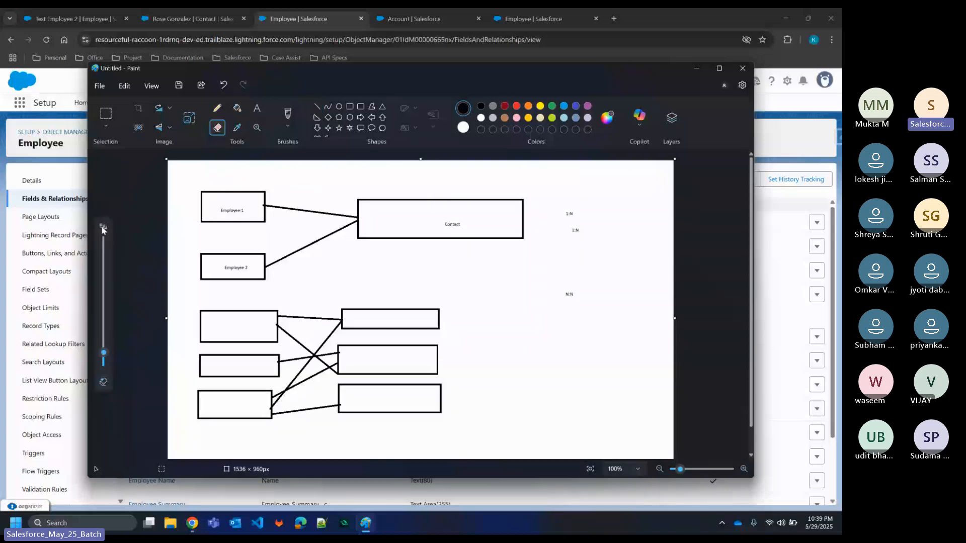
pyautogui.moveTo(103, 354); pyautogui.dragTo(108, 238)
pyautogui.moveTo(324, 284)
pyautogui.mouseDown()
pyautogui.moveTo(358, 353)
pyautogui.moveTo(421, 337)
pyautogui.moveTo(322, 342)
pyautogui.moveTo(326, 397)
pyautogui.mouseUp()
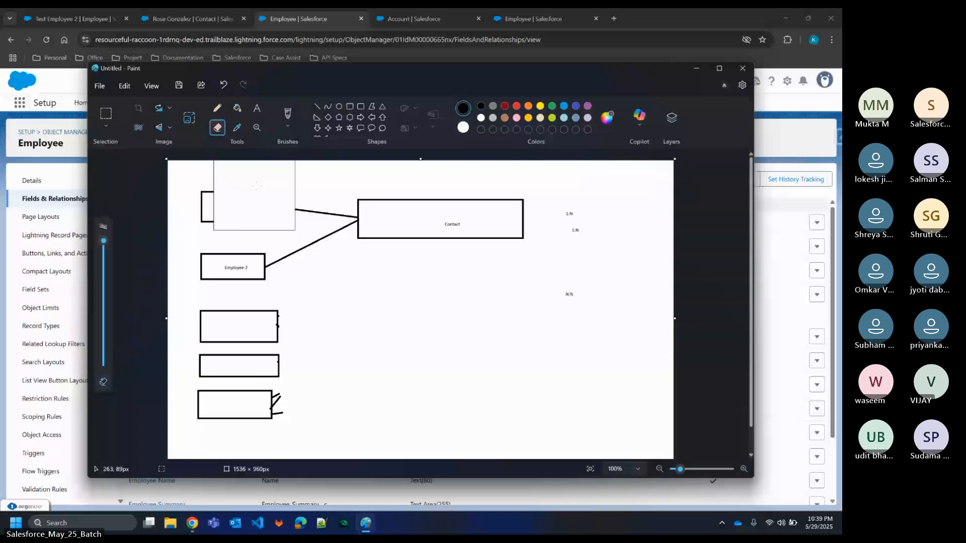
# - Draw three stacked rectangles about 400 by 95 px below the N:N label and two about 265 by 47 px between the columns
pyautogui.click(350, 106)
pyautogui.moveTo(488, 314); pyautogui.dragTo(617, 343)
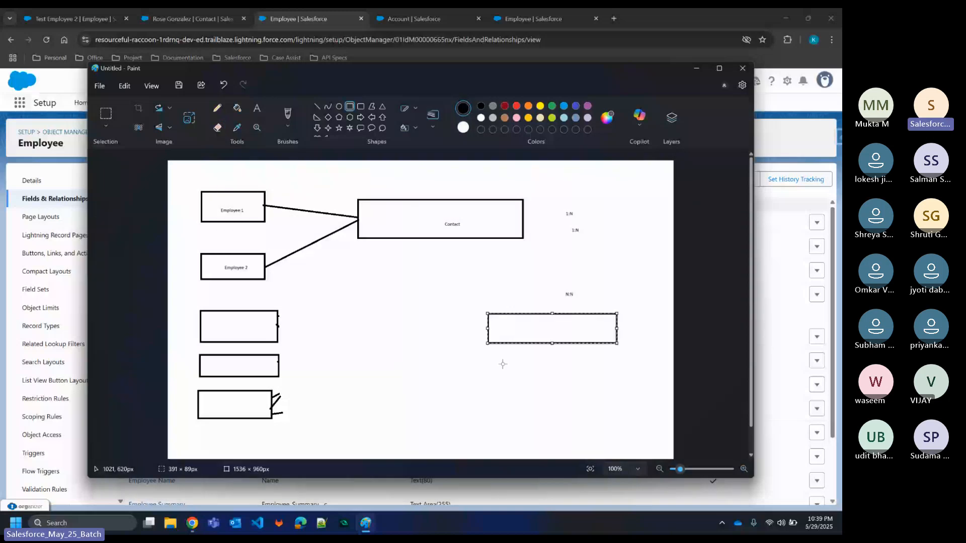
pyautogui.moveTo(487, 355); pyautogui.dragTo(621, 386)
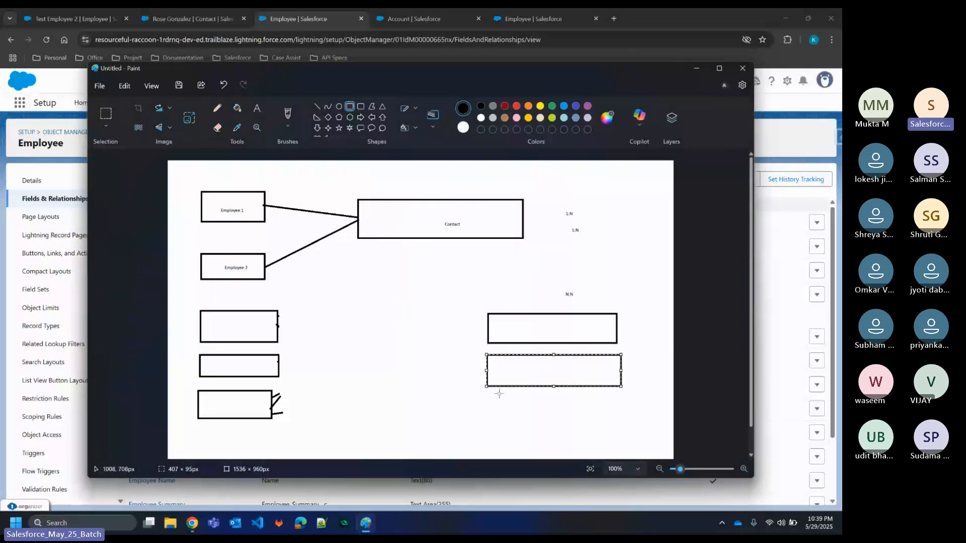
pyautogui.moveTo(485, 396); pyautogui.dragTo(623, 429)
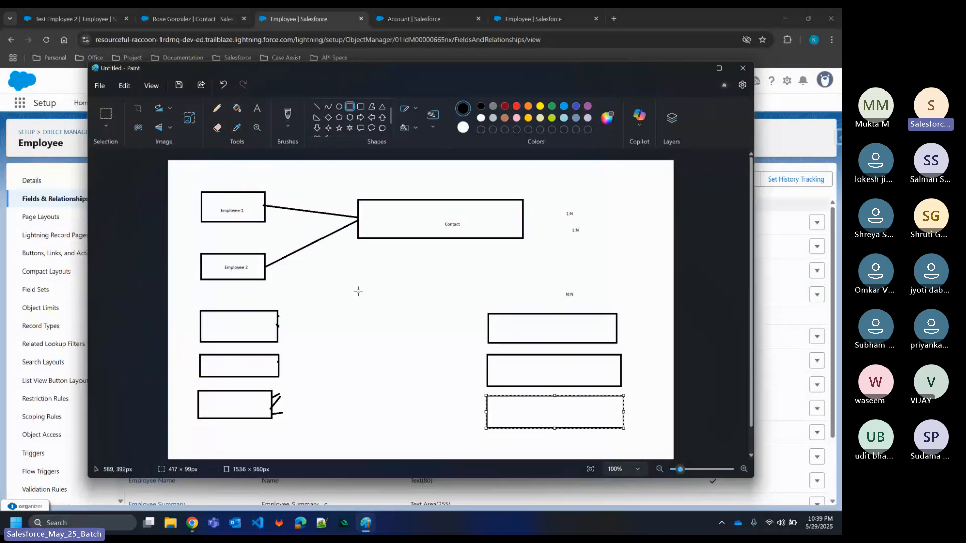
pyautogui.moveTo(338, 299); pyautogui.dragTo(422, 315)
pyautogui.click(337, 324)
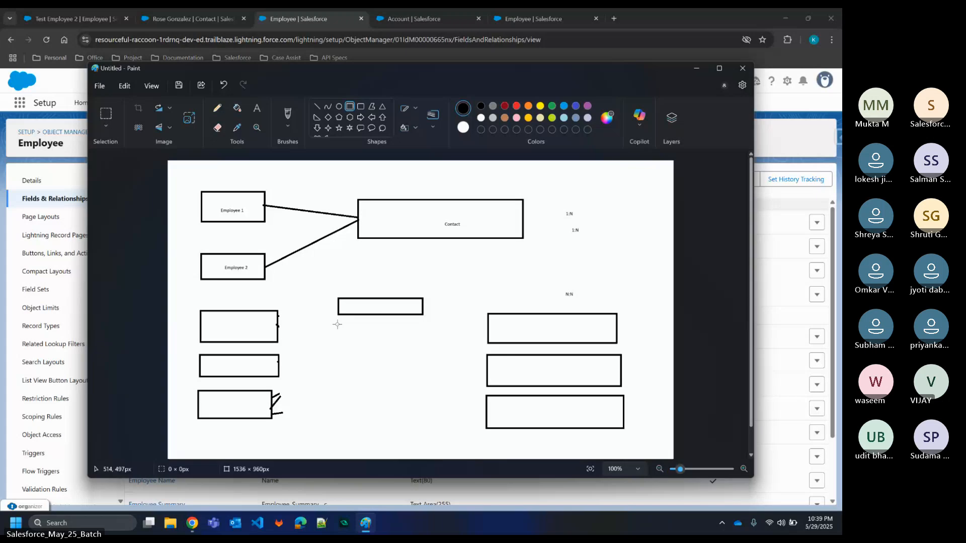
pyautogui.moveTo(337, 325); pyautogui.dragTo(425, 340)
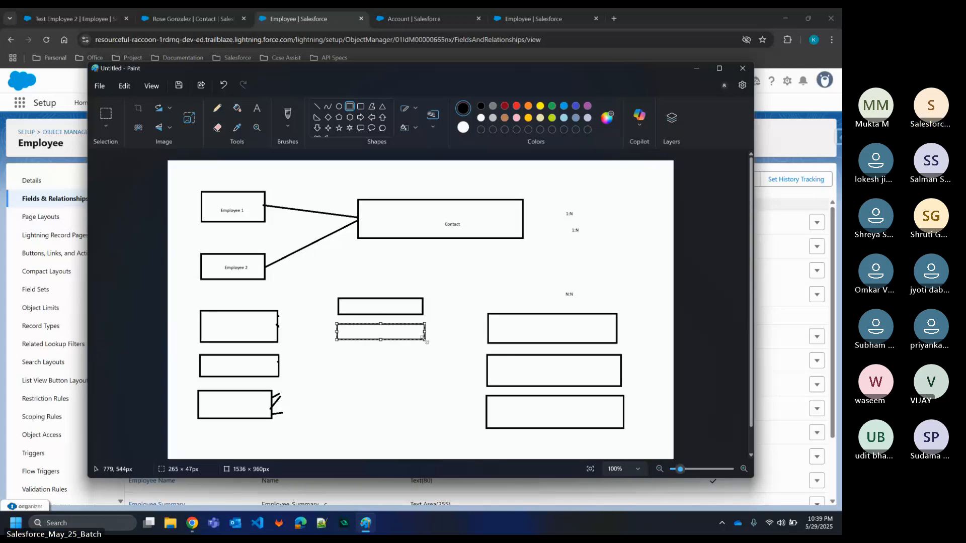
# - Draw lines connecting the first column's top box through the two middle rectangles to the far column's top and middle boxes
pyautogui.click(317, 107)
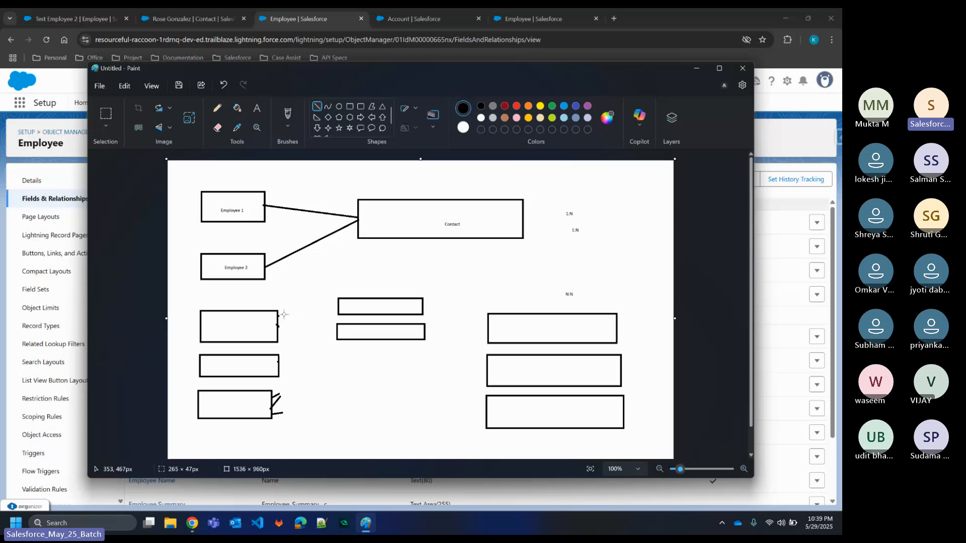
pyautogui.moveTo(279, 316); pyautogui.dragTo(340, 308)
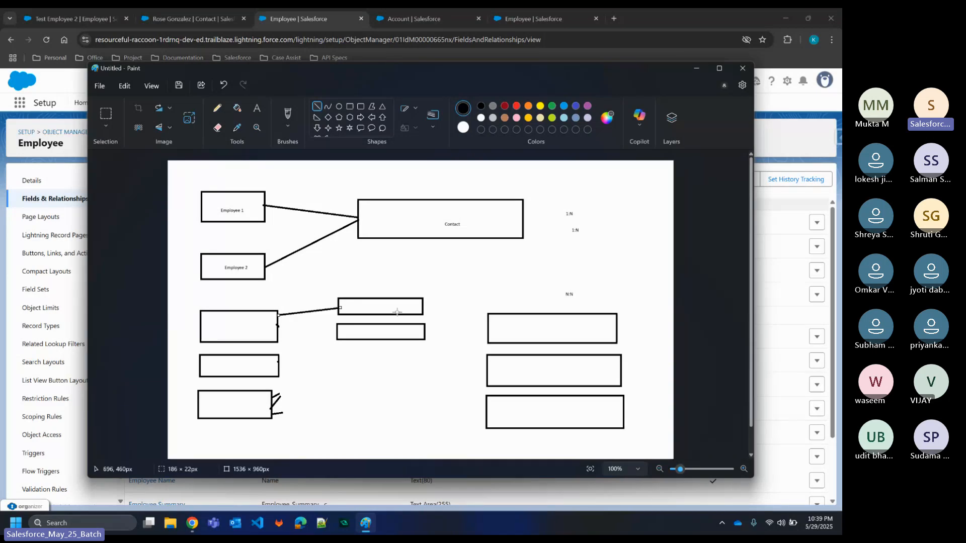
pyautogui.moveTo(423, 305)
pyautogui.mouseDown()
pyautogui.moveTo(472, 334)
pyautogui.moveTo(488, 329)
pyautogui.mouseUp()
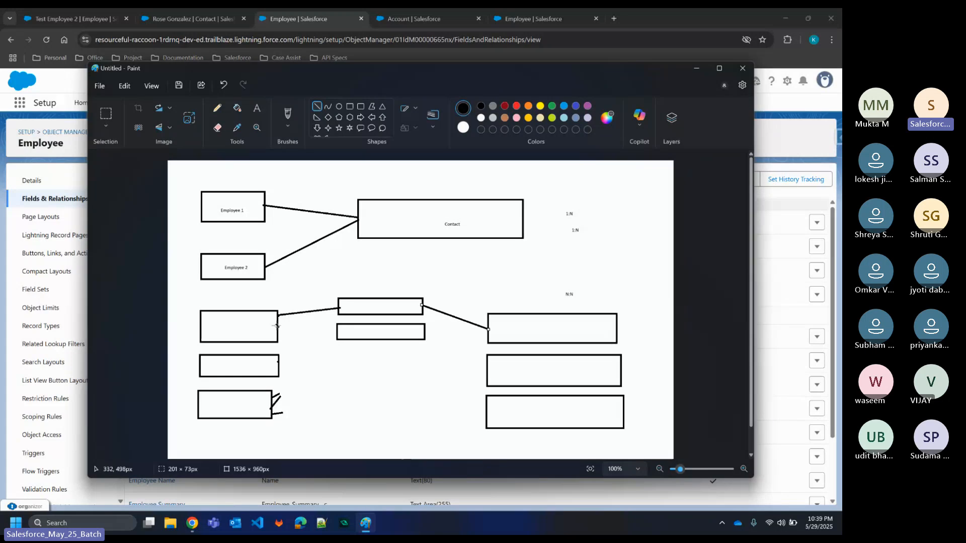
pyautogui.moveTo(276, 325); pyautogui.dragTo(339, 332)
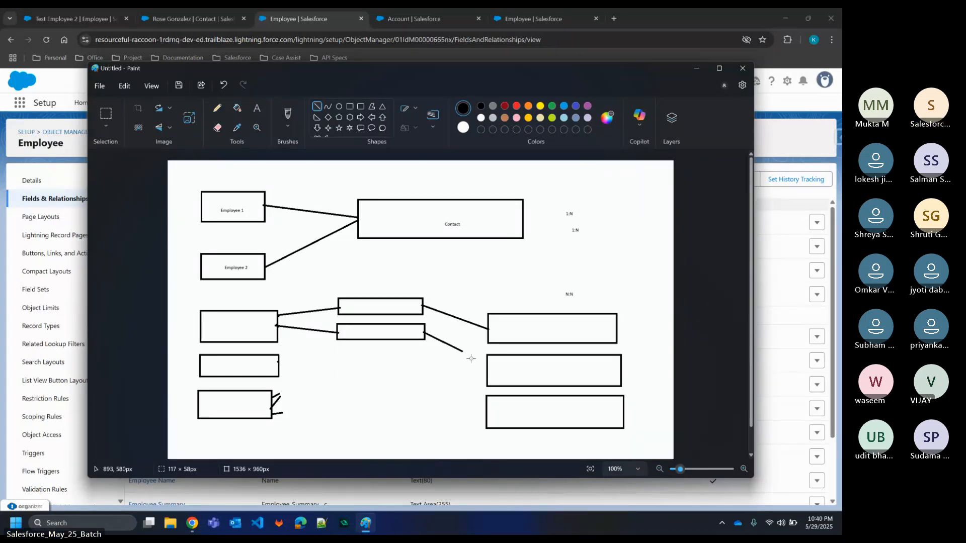
pyautogui.moveTo(424, 332); pyautogui.dragTo(487, 366)
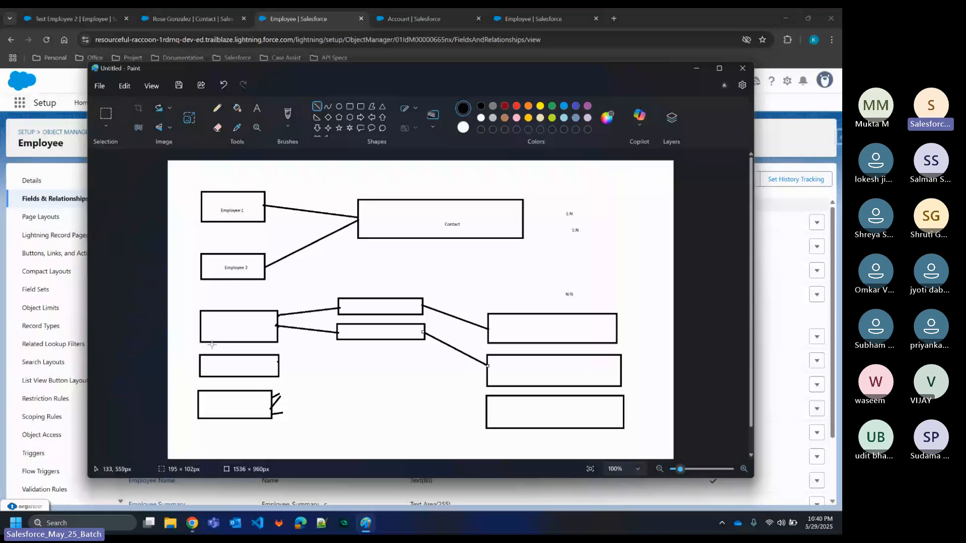
# - Draw a rectangle about 262 by 56 px between the columns and connect the first column's middle box through it to the far column's middle box
pyautogui.click(349, 106)
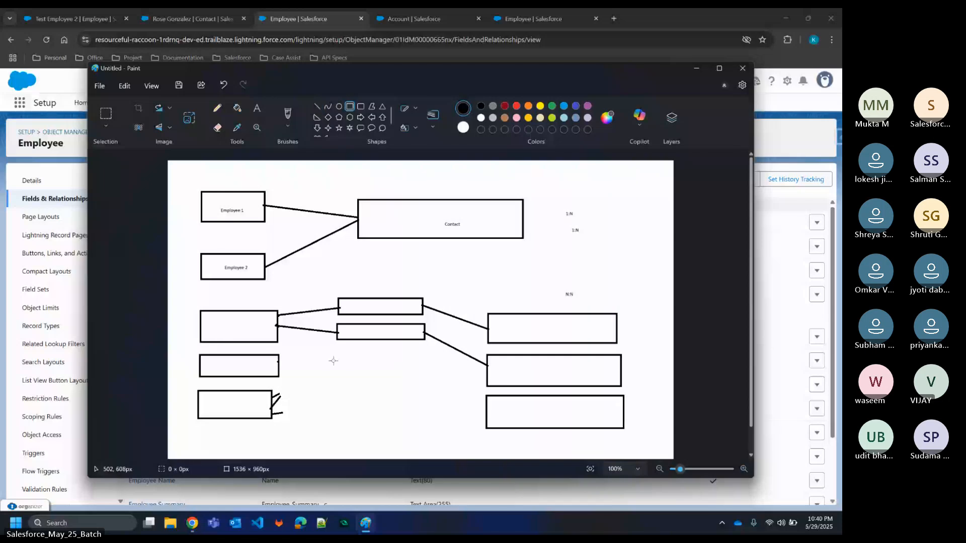
pyautogui.moveTo(333, 361); pyautogui.dragTo(420, 378)
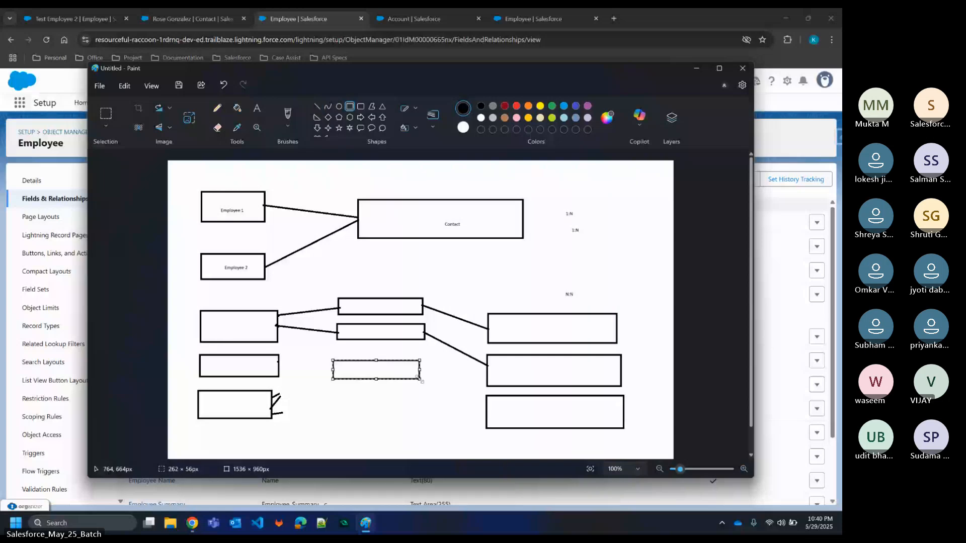
pyautogui.click(317, 107)
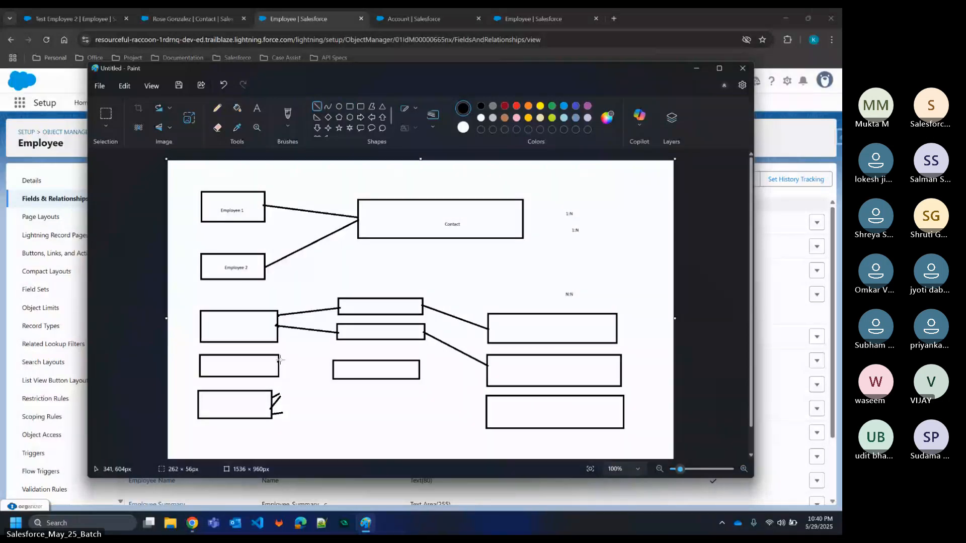
pyautogui.moveTo(279, 361)
pyautogui.mouseDown()
pyautogui.moveTo(368, 383)
pyautogui.moveTo(334, 370)
pyautogui.mouseUp()
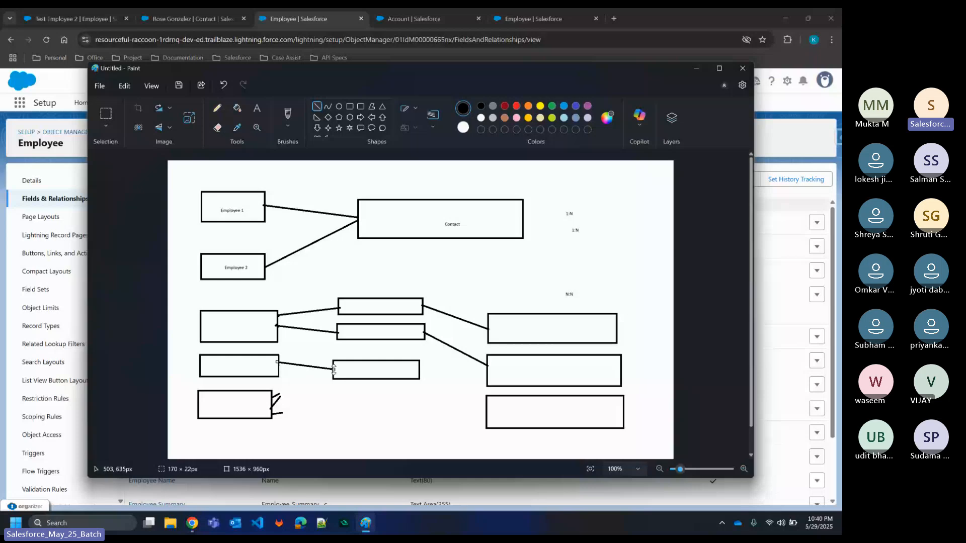
pyautogui.click(418, 370)
pyautogui.moveTo(419, 370); pyautogui.dragTo(488, 366)
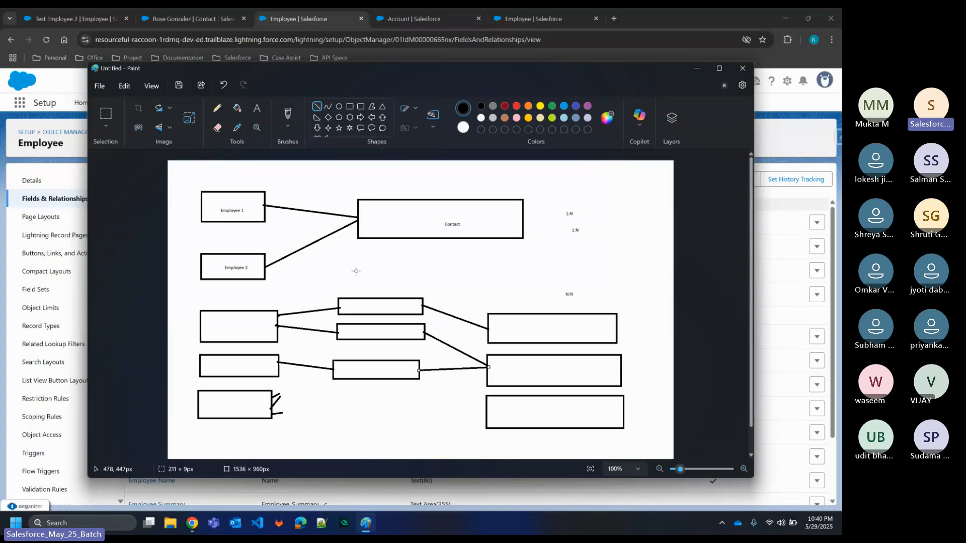
# - Draw three more stacked rectangles between the columns, the second about 264 by 56 px and the lowest about 327 by 31 px
pyautogui.click(349, 106)
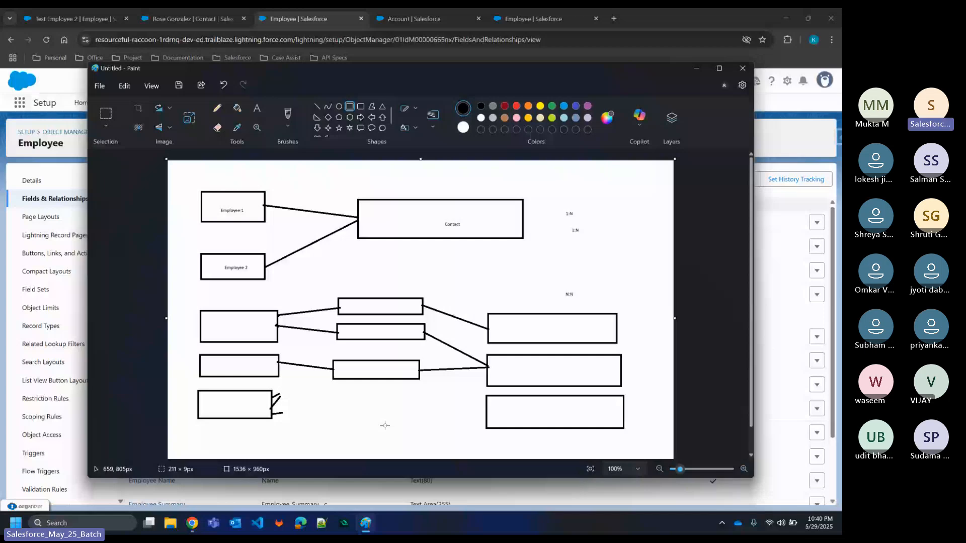
pyautogui.moveTo(334, 396); pyautogui.dragTo(424, 411)
pyautogui.moveTo(340, 419); pyautogui.dragTo(428, 438)
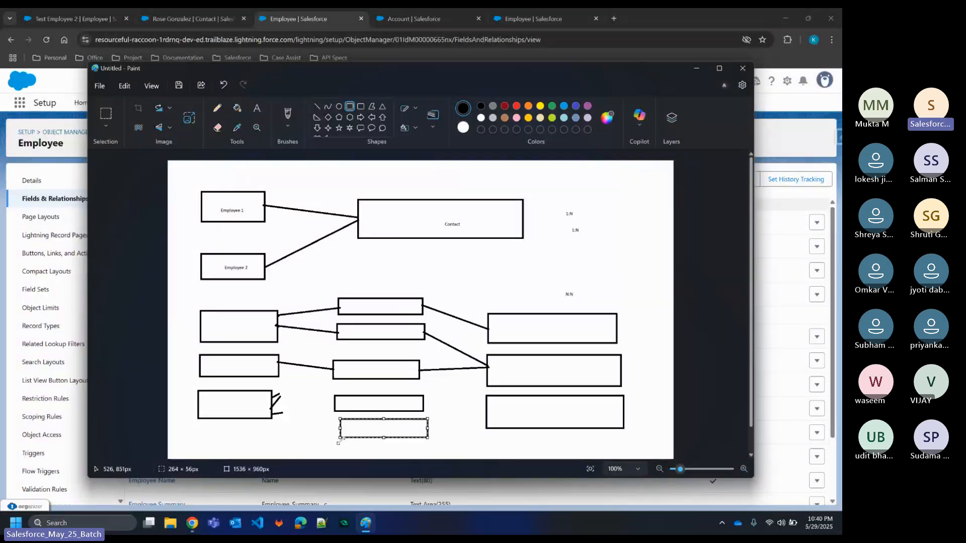
pyautogui.moveTo(328, 445); pyautogui.dragTo(436, 455)
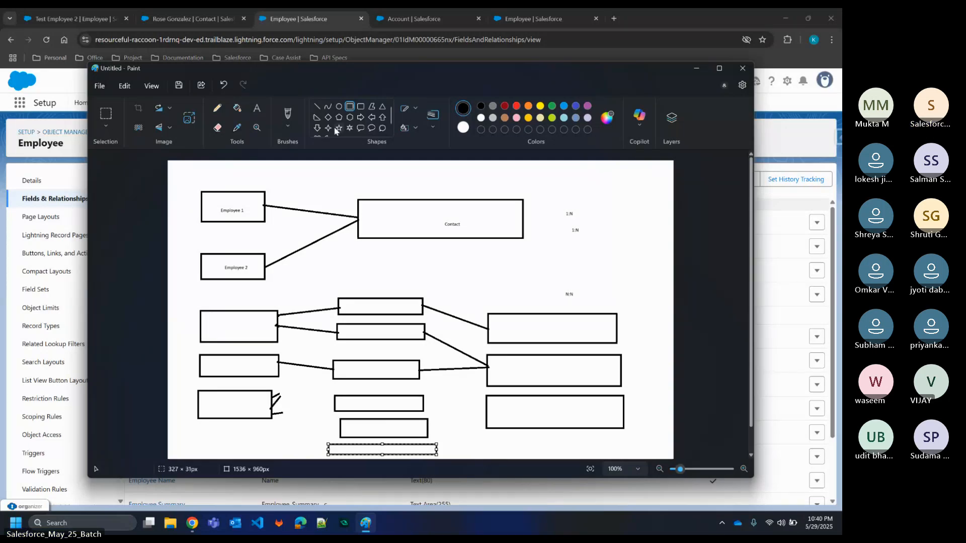
# - Draw three lines connecting the first column's bottom box to each of the three lowest middle rectangles
pyautogui.click(317, 106)
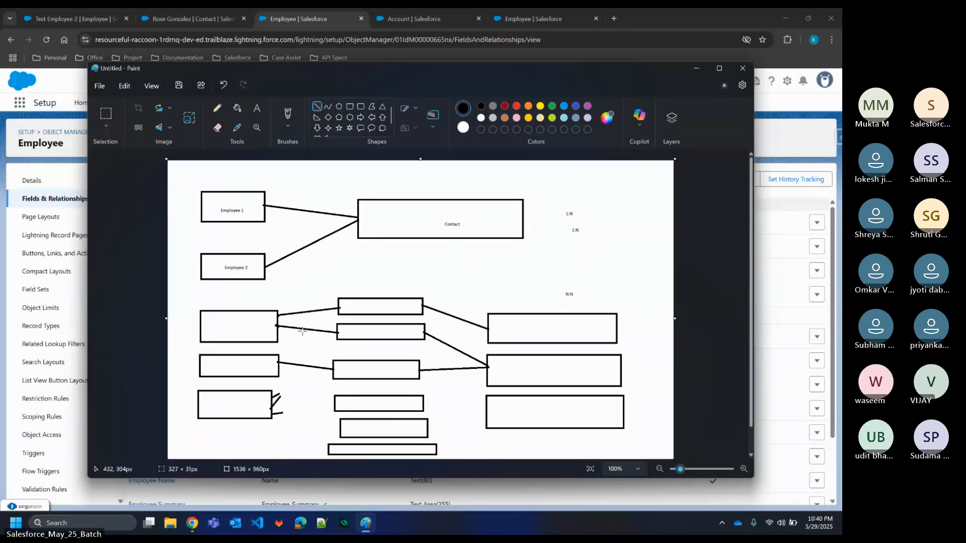
pyautogui.moveTo(270, 395); pyautogui.dragTo(336, 401)
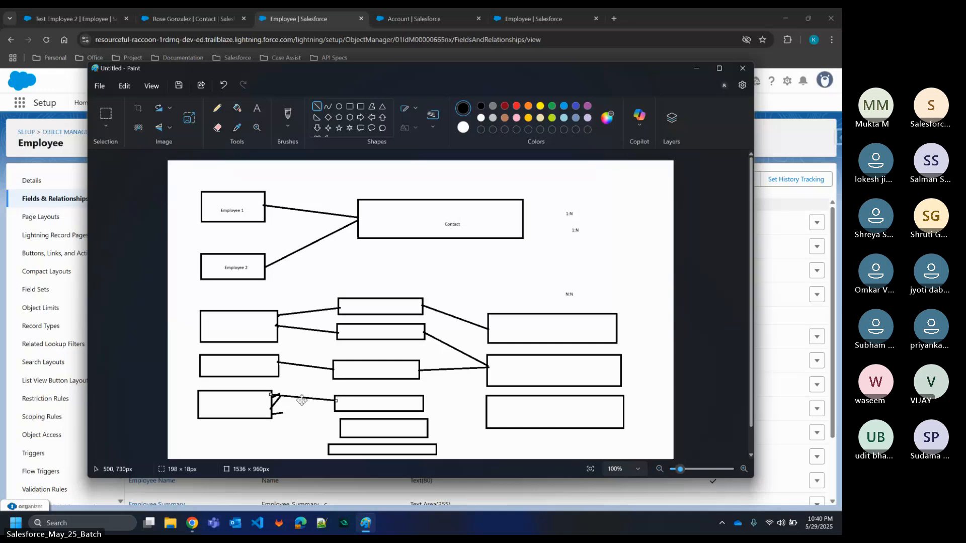
pyautogui.click(269, 404)
pyautogui.moveTo(269, 403); pyautogui.dragTo(341, 429)
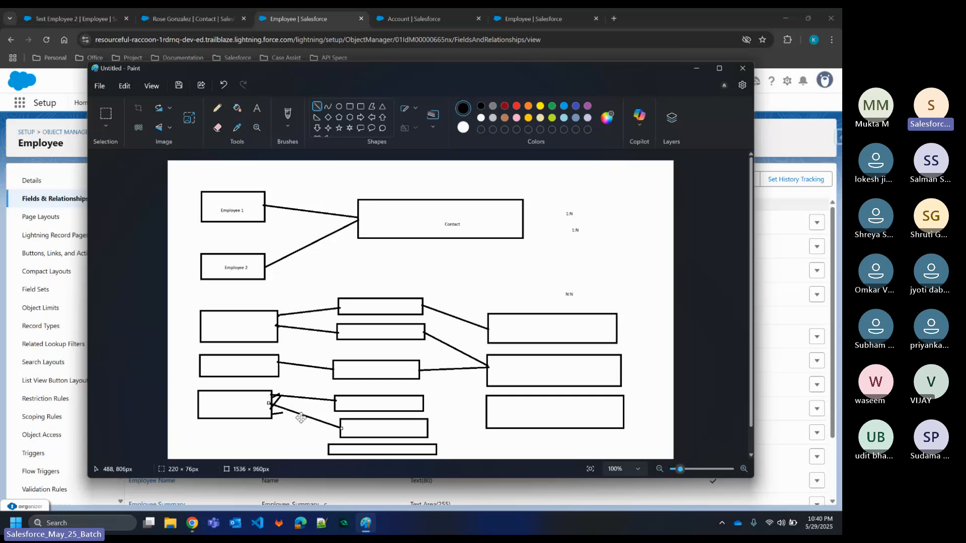
pyautogui.moveTo(270, 416); pyautogui.dragTo(327, 447)
# - Draw lines from the three lowest middle rectangles to the far column's top, middle and bottom boxes respectively
pyautogui.click(423, 402)
pyautogui.moveTo(423, 401); pyautogui.dragTo(489, 324)
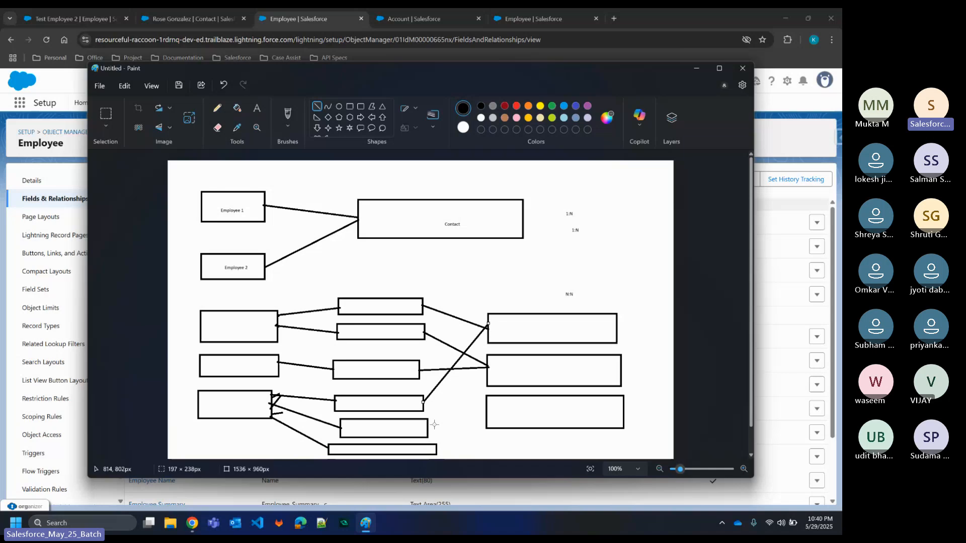
pyautogui.click(428, 424)
pyautogui.moveTo(429, 424); pyautogui.dragTo(486, 370)
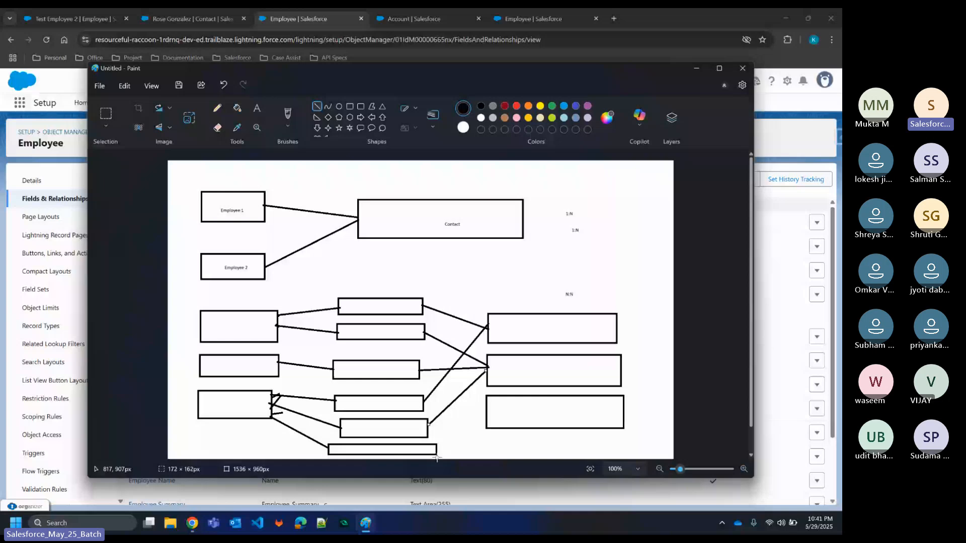
pyautogui.moveTo(437, 447); pyautogui.dragTo(484, 407)
# - With the Pencil, write 3 above the middle rectangles, E in the first column's top box and C in the far one, undoing a stray middle stroke
pyautogui.click(216, 108)
pyautogui.moveTo(360, 262)
pyautogui.mouseDown()
pyautogui.moveTo(405, 272)
pyautogui.moveTo(379, 291)
pyautogui.mouseUp()
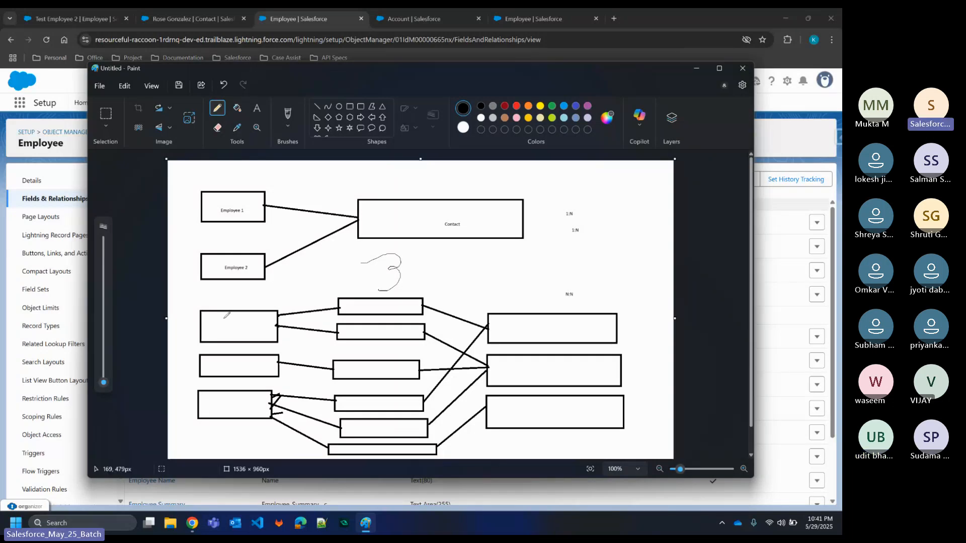
pyautogui.moveTo(230, 315)
pyautogui.mouseDown()
pyautogui.moveTo(223, 335)
pyautogui.moveTo(245, 315)
pyautogui.moveTo(248, 344)
pyautogui.mouseUp()
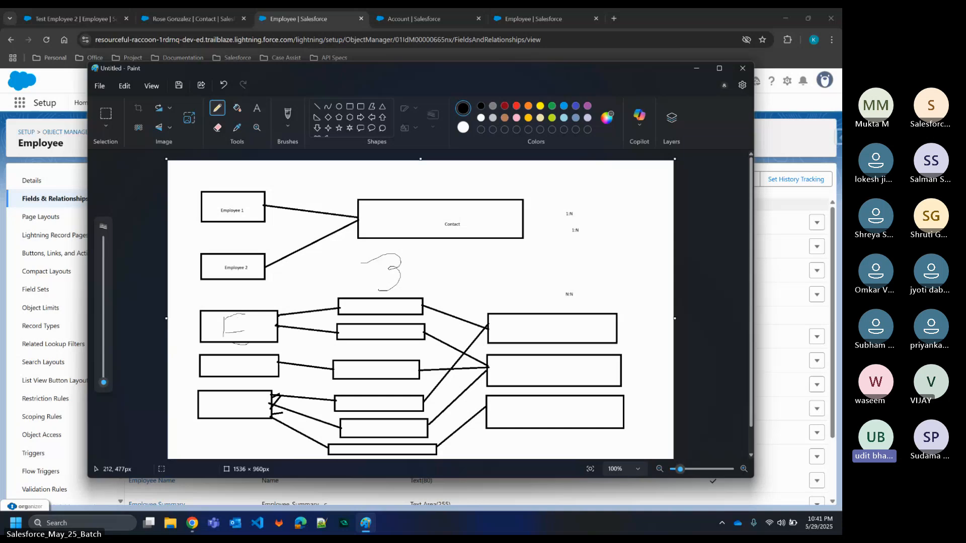
pyautogui.moveTo(565, 322)
pyautogui.mouseDown()
pyautogui.moveTo(539, 326)
pyautogui.moveTo(554, 338)
pyautogui.mouseUp()
pyautogui.moveTo(393, 301); pyautogui.dragTo(387, 307)
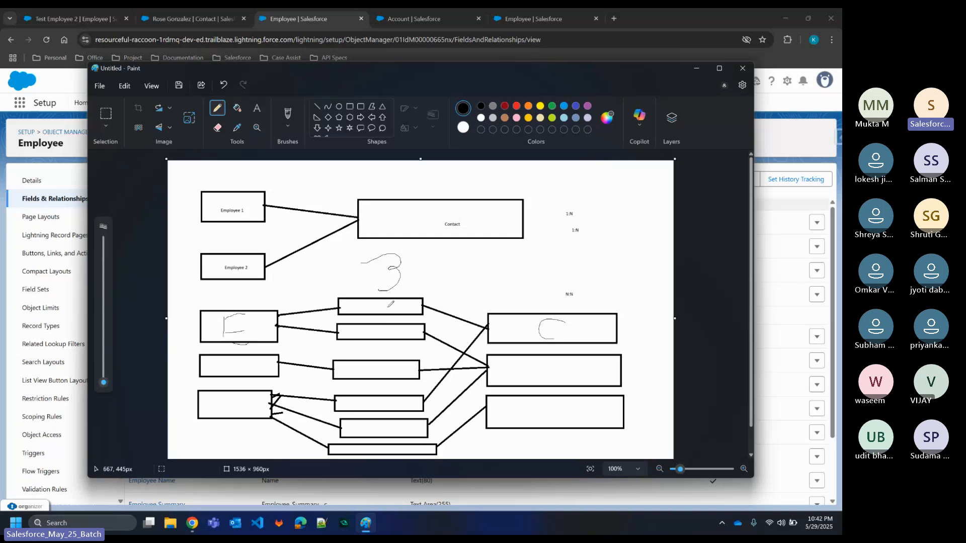
pyautogui.hotkey('ctrl', 'z')
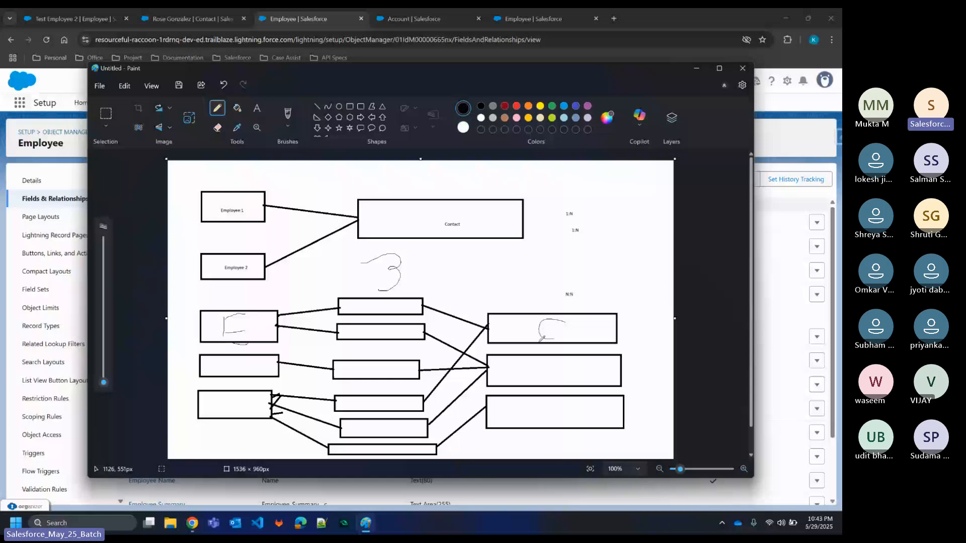
# - Circle the top two middle rectangles and the N:N label freehand, and switch to the Microsoft Teams meeting window
pyautogui.moveTo(422, 280); pyautogui.dragTo(412, 275)
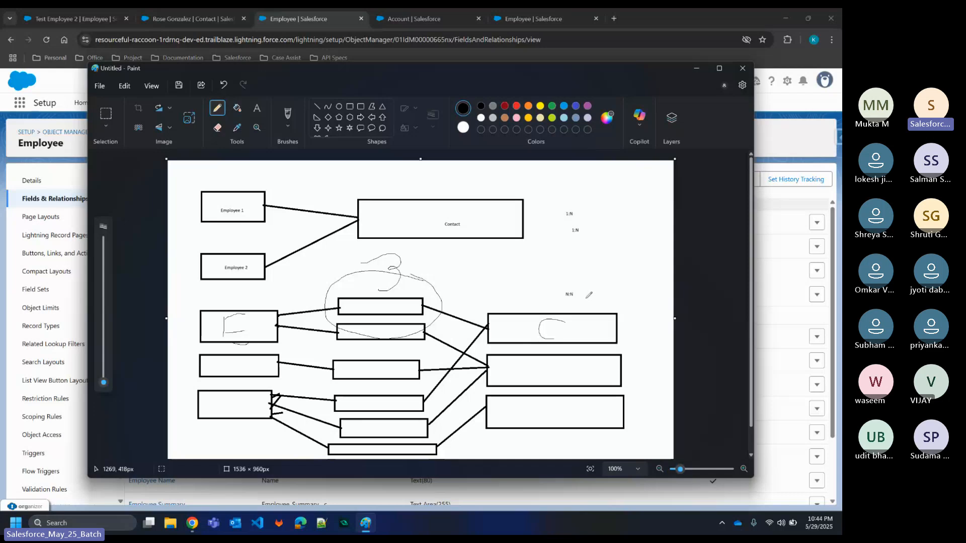
pyautogui.moveTo(588, 265)
pyautogui.mouseDown()
pyautogui.moveTo(553, 270)
pyautogui.moveTo(610, 279)
pyautogui.mouseUp()
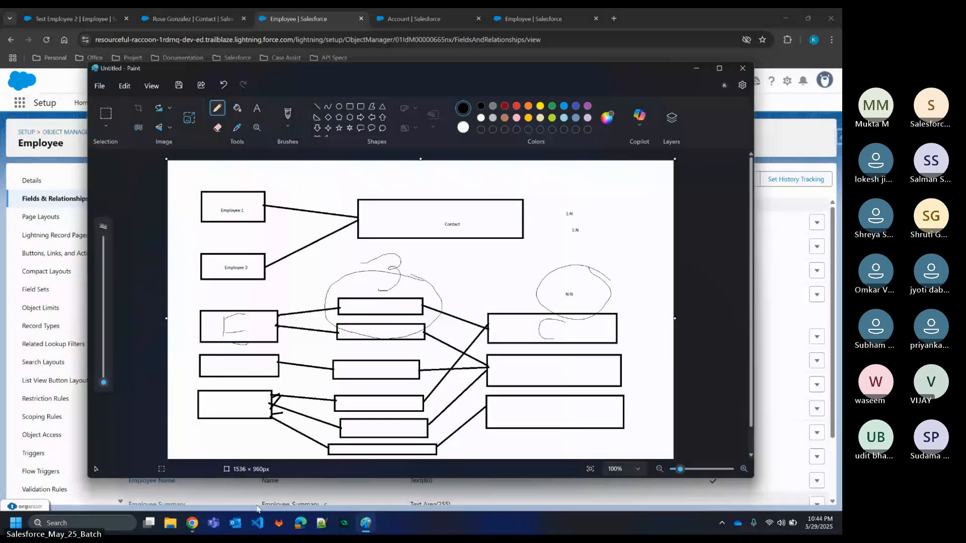
pyautogui.click(242, 467)
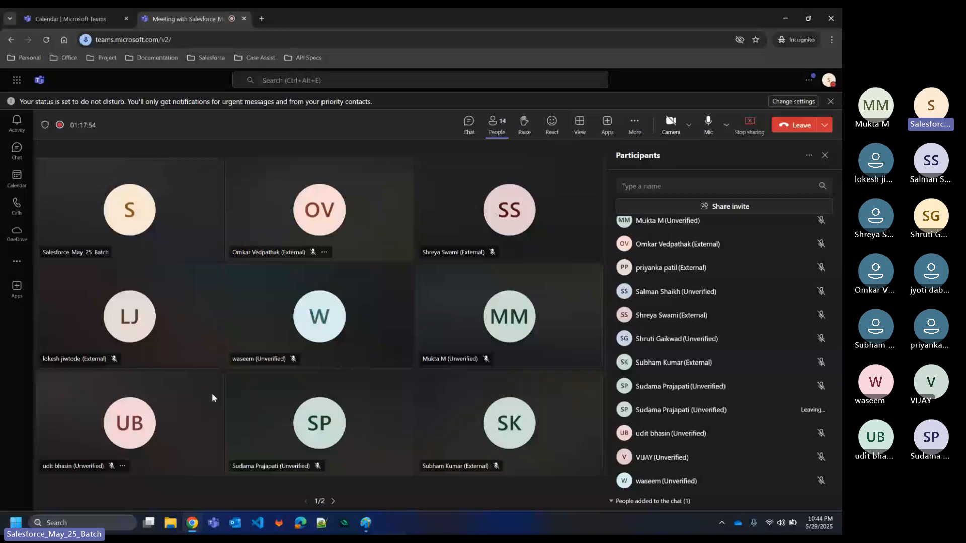